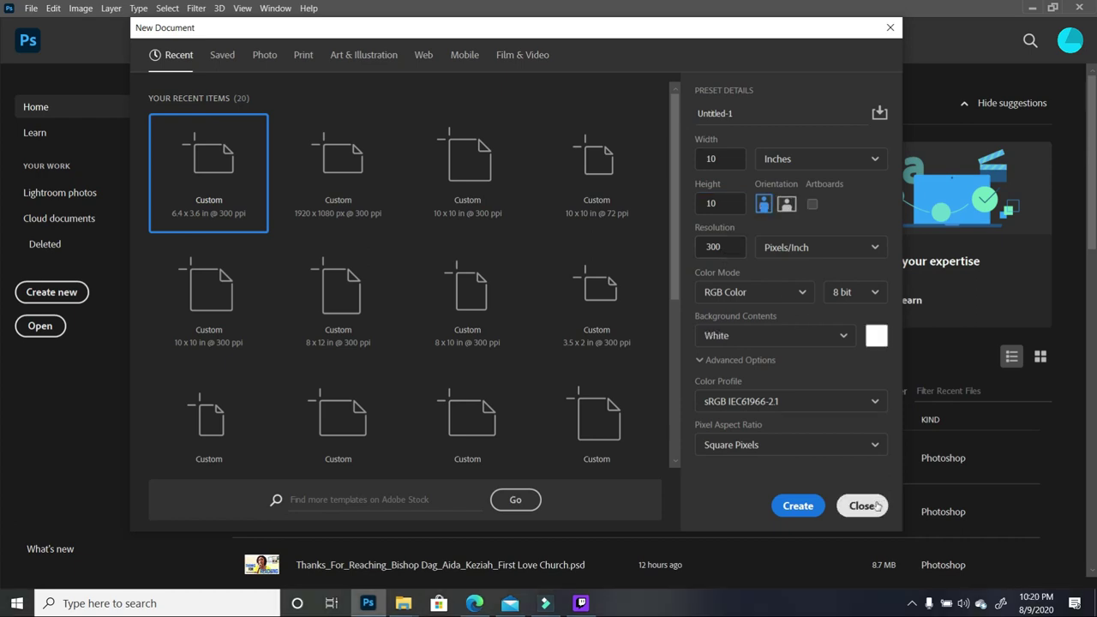
Create the 10 x 10 in, 300 ppi document and drag the sunset hiker photo into it.
left_click(787, 505)
left_click(404, 603)
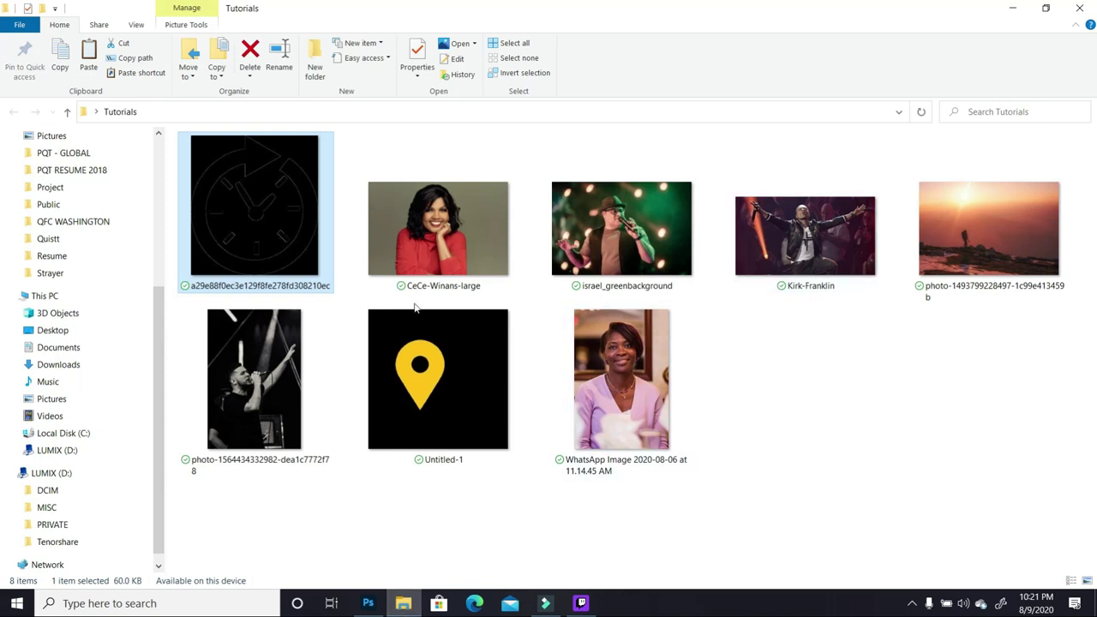
mouse_move(1015, 236)
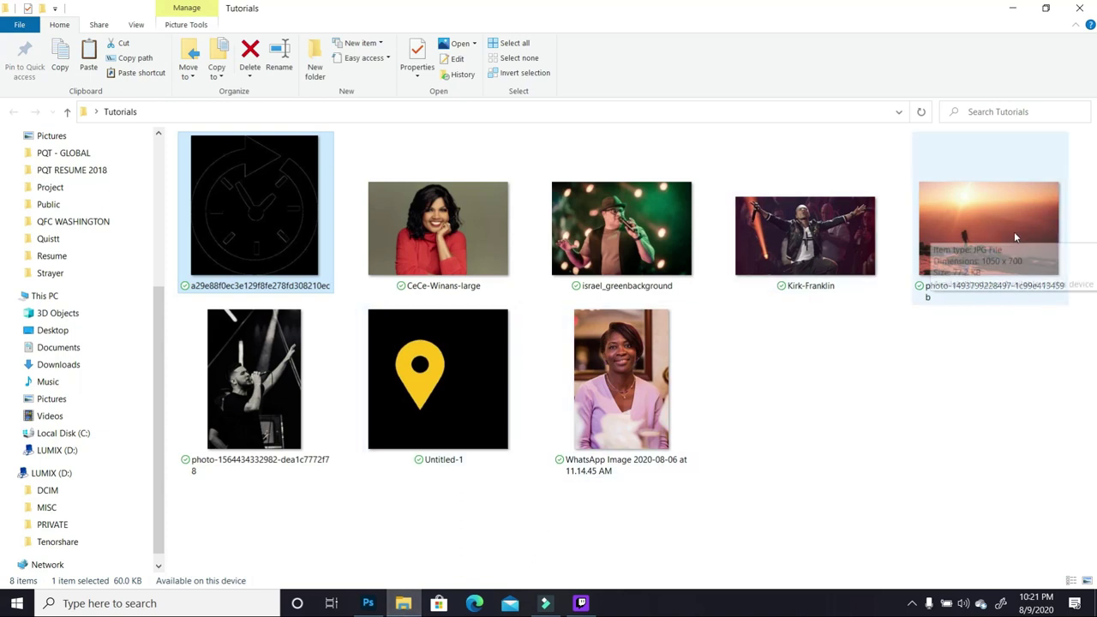
left_click_drag(1008, 240, 423, 409)
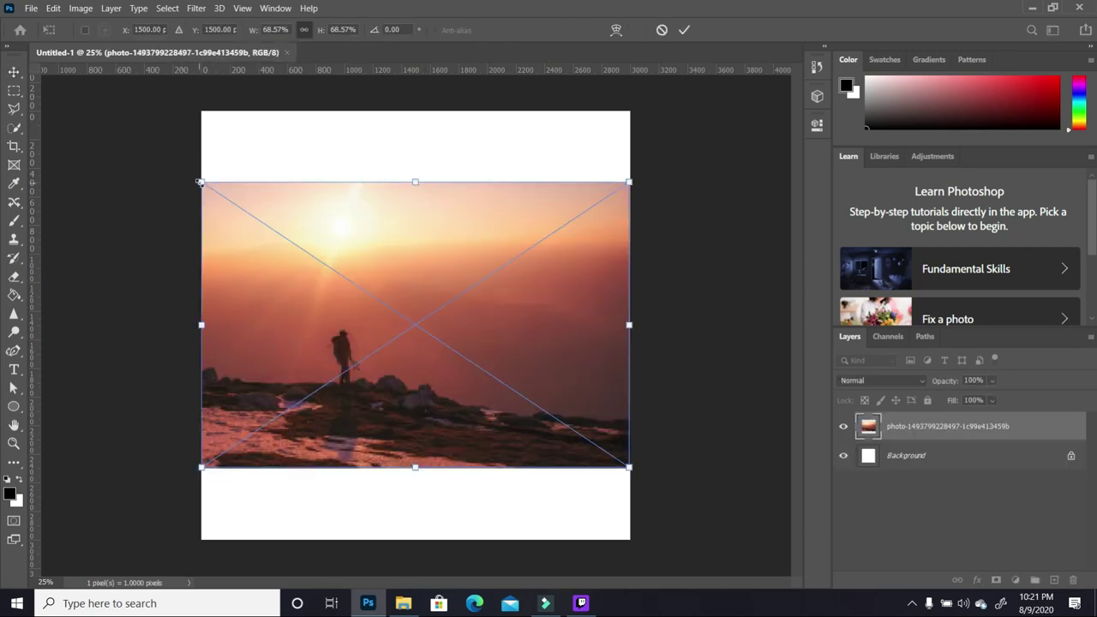
Scale the sunset photo beyond the canvas edges so it fills the whole square.
left_click_drag(198, 182, 102, 115)
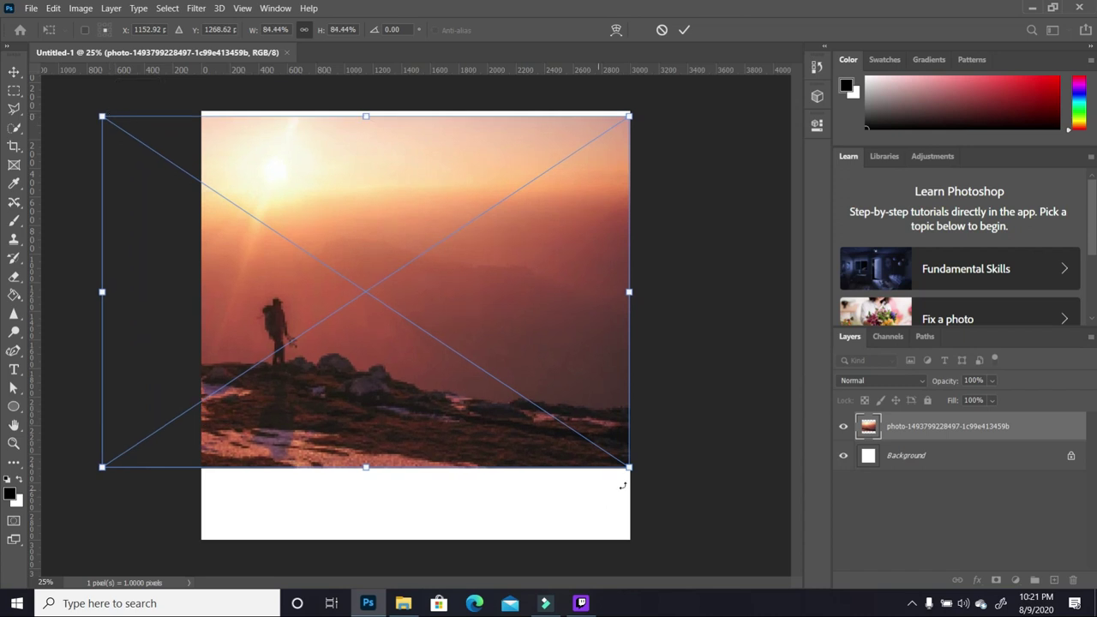
left_click_drag(629, 467, 737, 538)
double_click(466, 255)
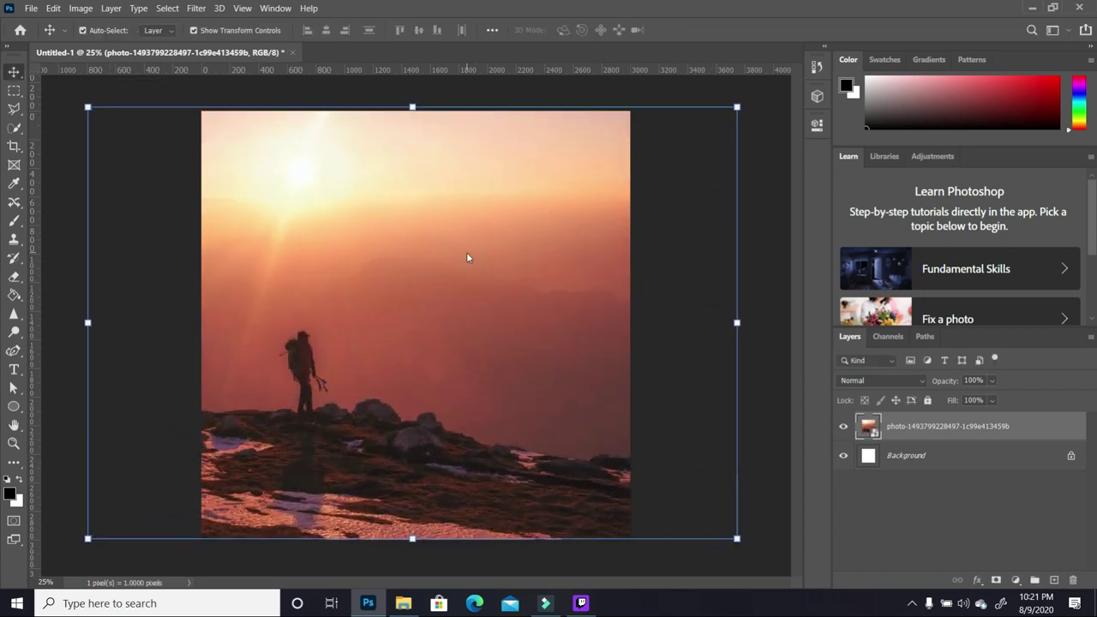
left_click(102, 282)
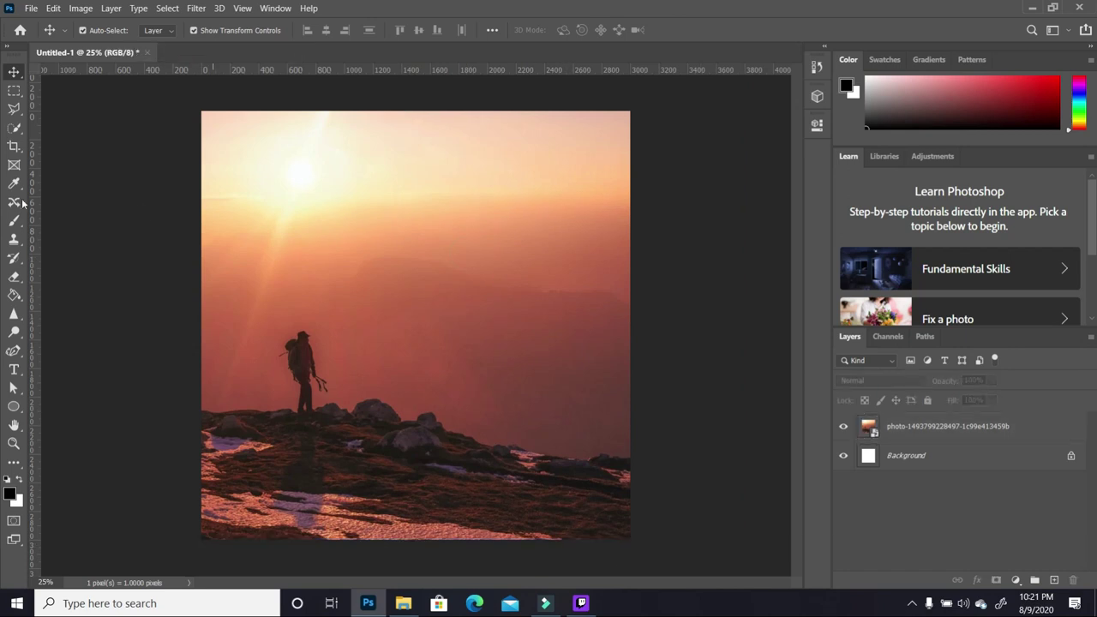
Rasterize the sunset layer and erase its lower part with a 1000 px eraser, fading it to white.
left_click(16, 277)
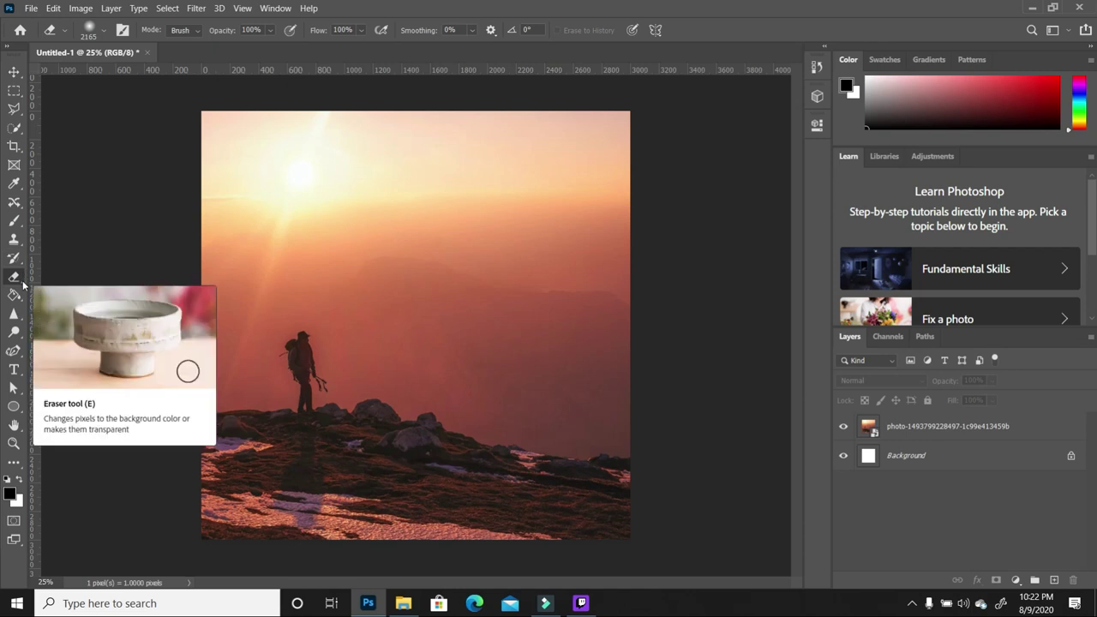
left_click(932, 427)
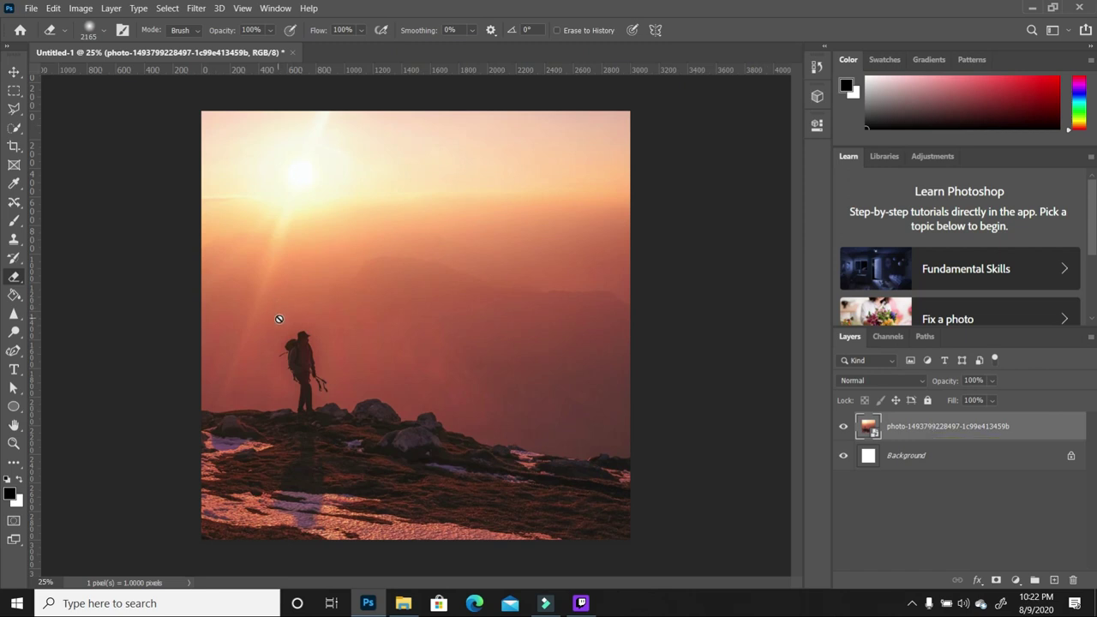
left_click(357, 318)
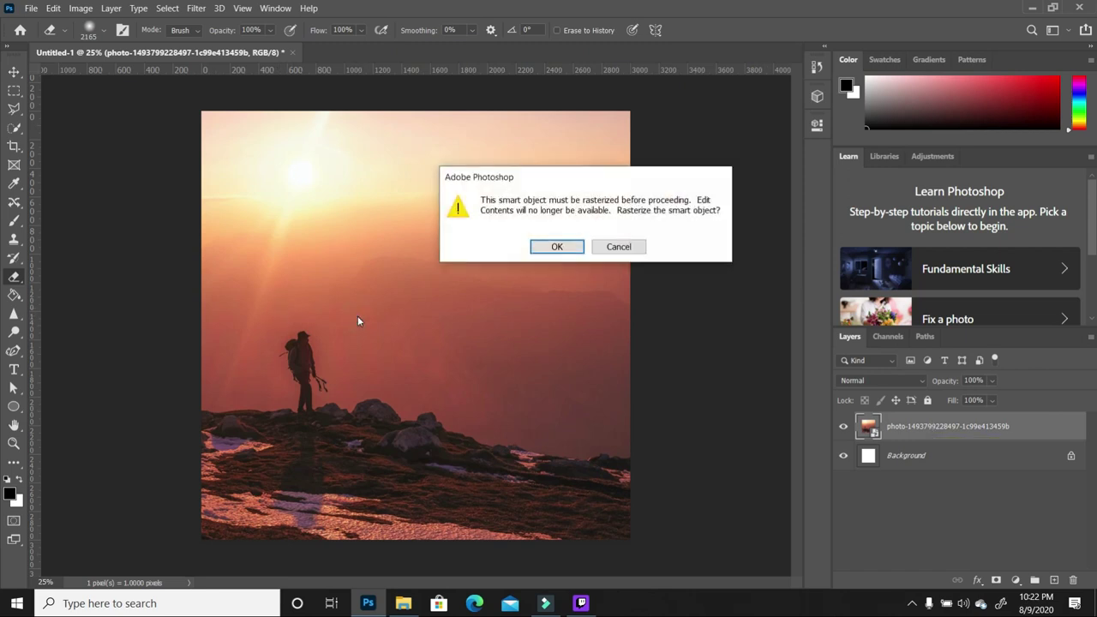
left_click(557, 247)
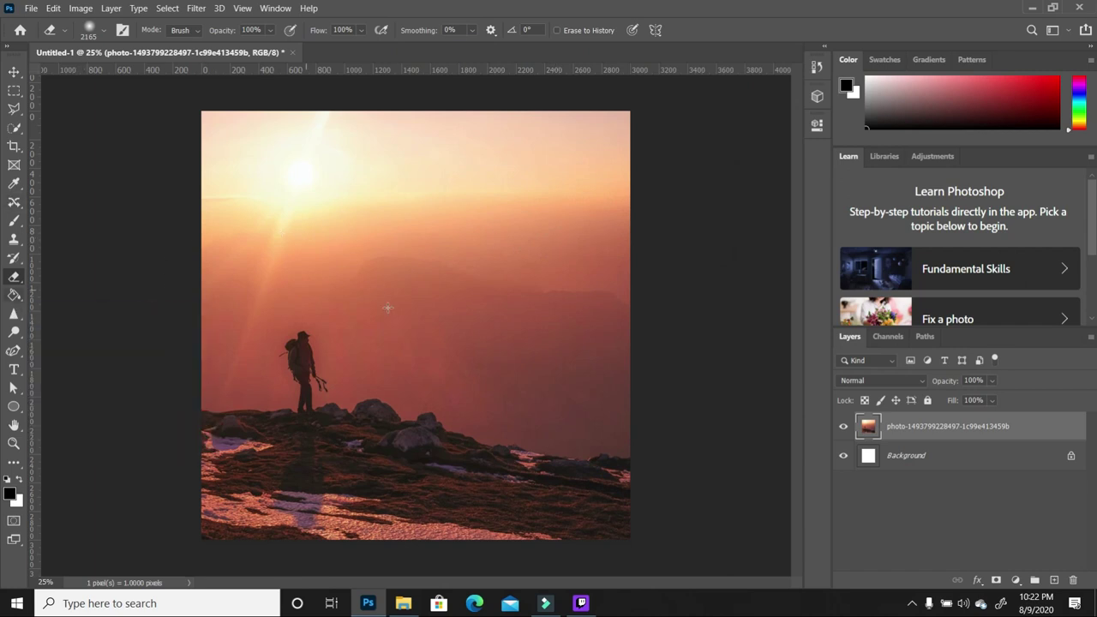
key("bracketleft")
mouse_move(381, 467)
left_mouse_down()
mouse_move(295, 460)
mouse_move(150, 485)
mouse_move(644, 556)
mouse_move(379, 498)
mouse_move(164, 509)
left_mouse_up()
Return to the Move tool and bring the Tutorials photo folder back up in File Explorer.
left_click(14, 71)
scroll(496, 300, "down", 3)
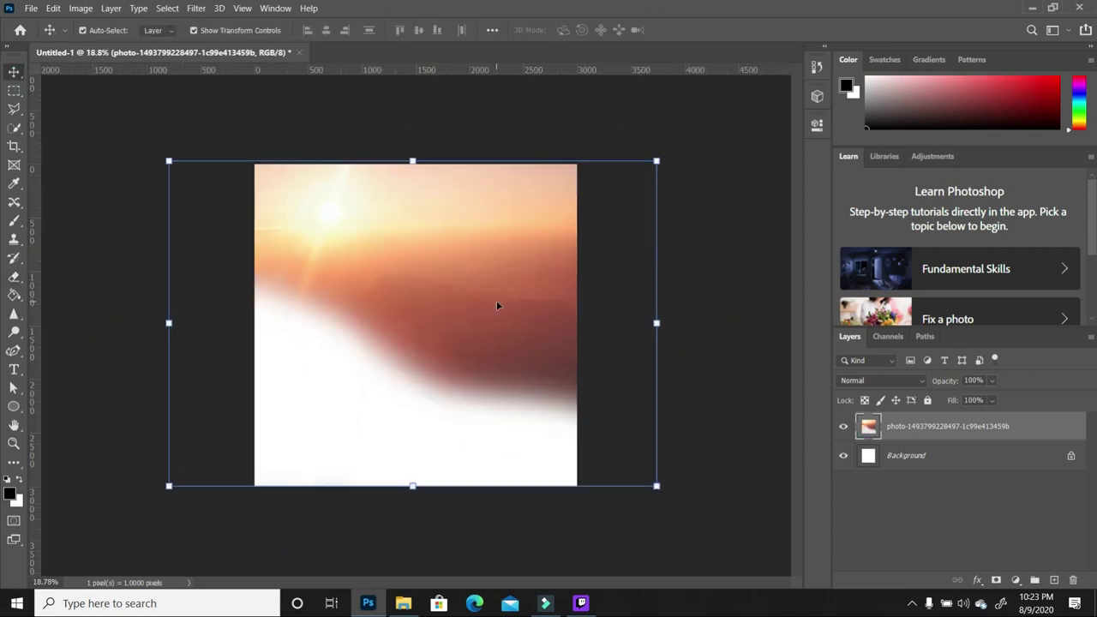
scroll(497, 304, "up", 3)
left_click(408, 605)
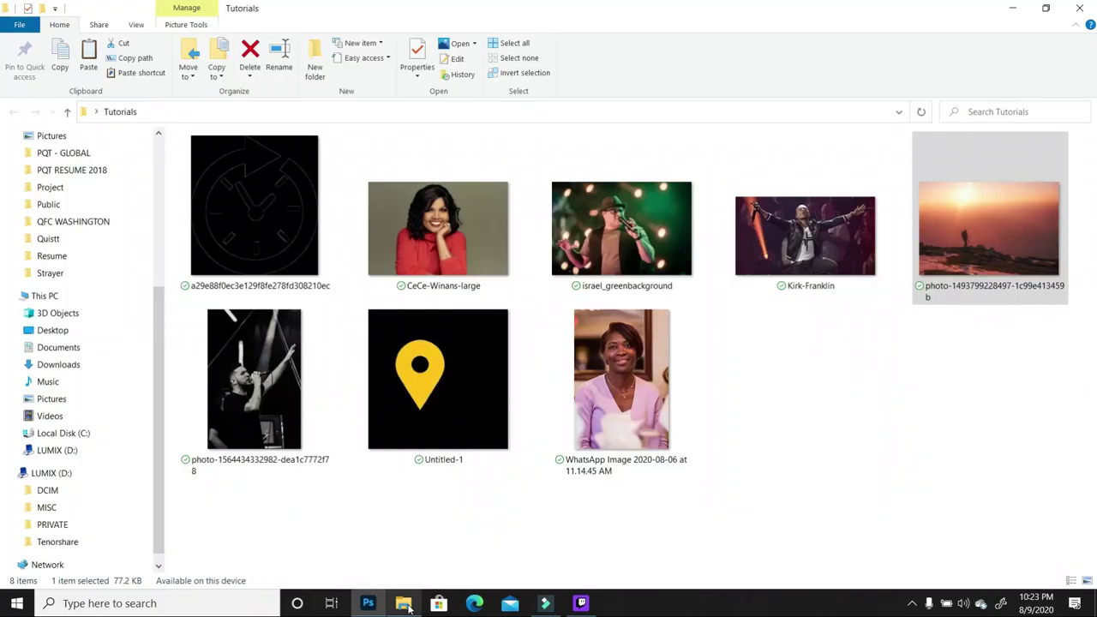
Drag the black-and-white singer photo into the poster and enlarge it over the left side.
left_click(263, 393)
left_click_drag(263, 403, 370, 391)
scroll(477, 154, "down", 2)
left_click_drag(471, 148, 484, 110)
key("ctrl+0")
left_click(625, 294)
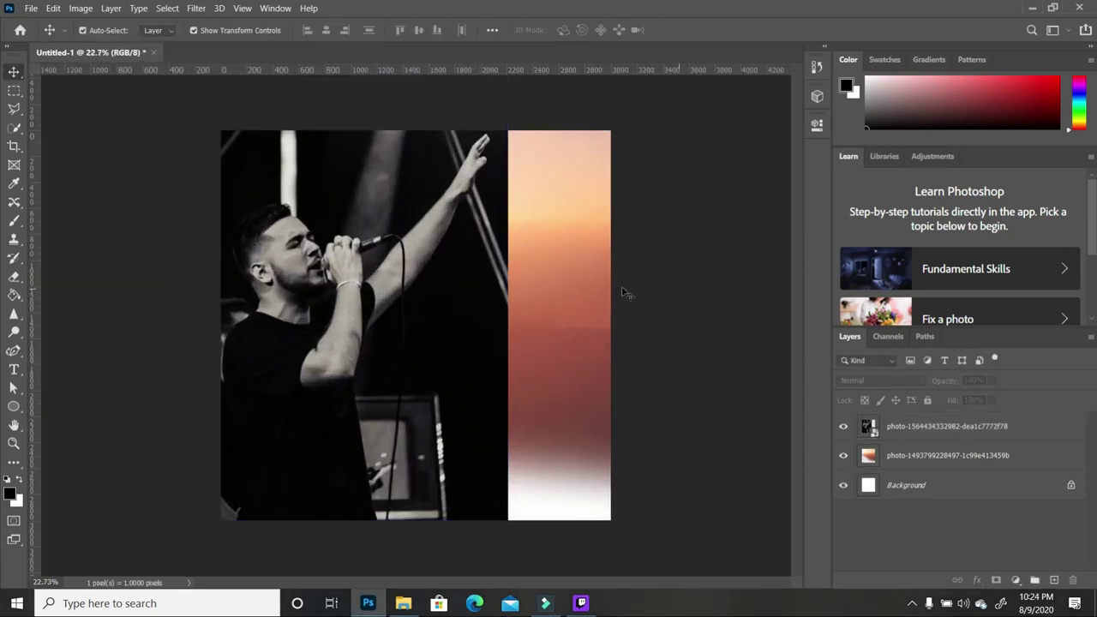
Lower the singer photo layer's opacity to about 65% so the sunset shows through.
left_click(994, 429)
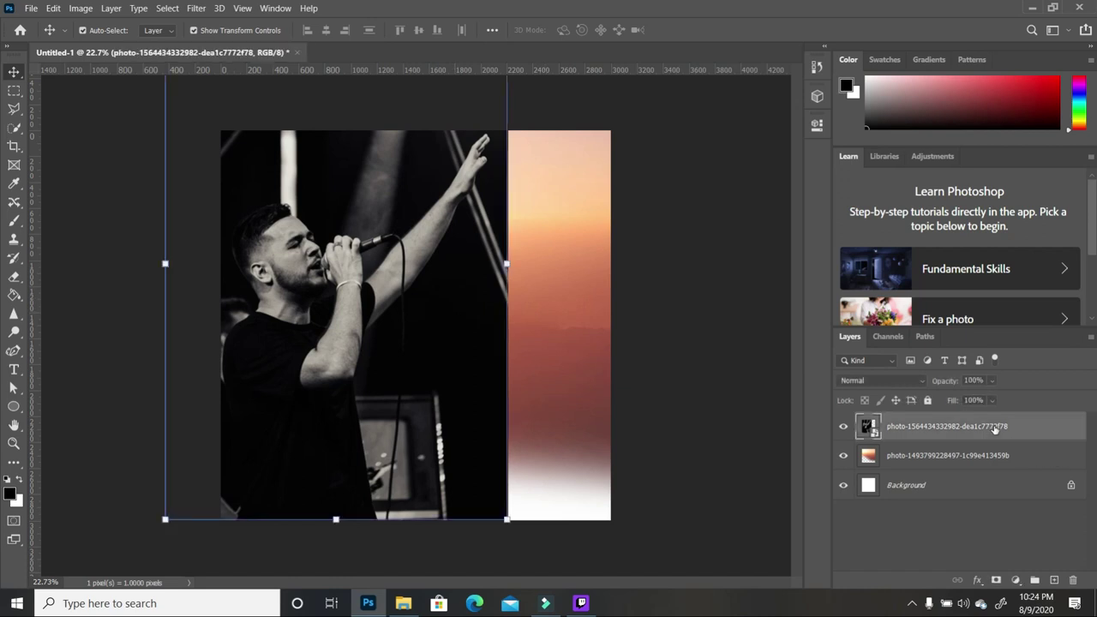
left_click(992, 382)
left_click_drag(1009, 399, 985, 401)
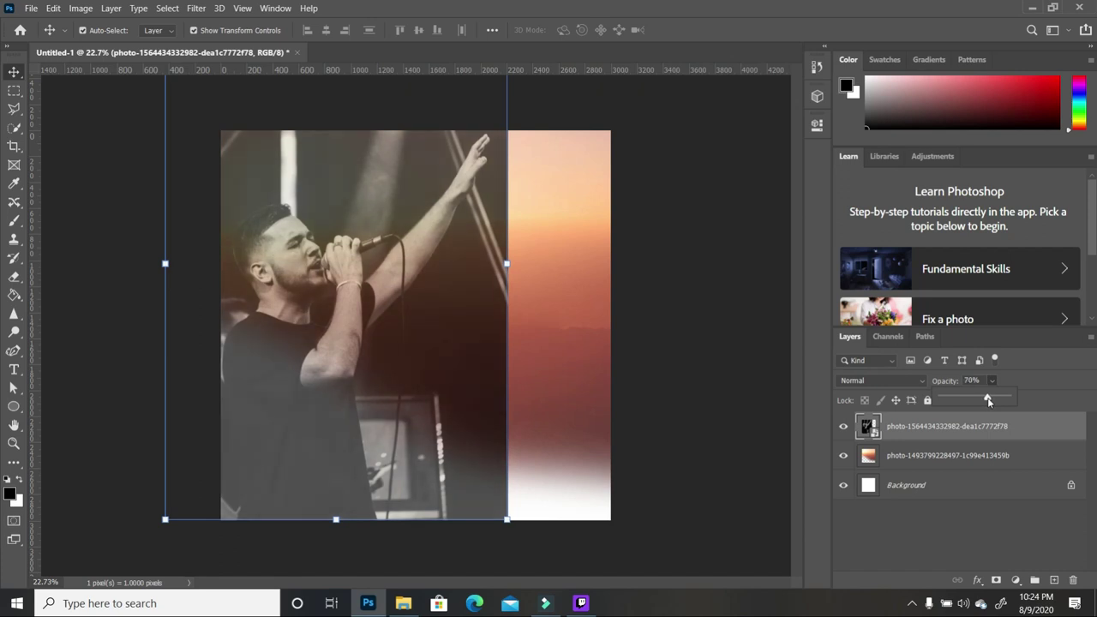
left_click(93, 205)
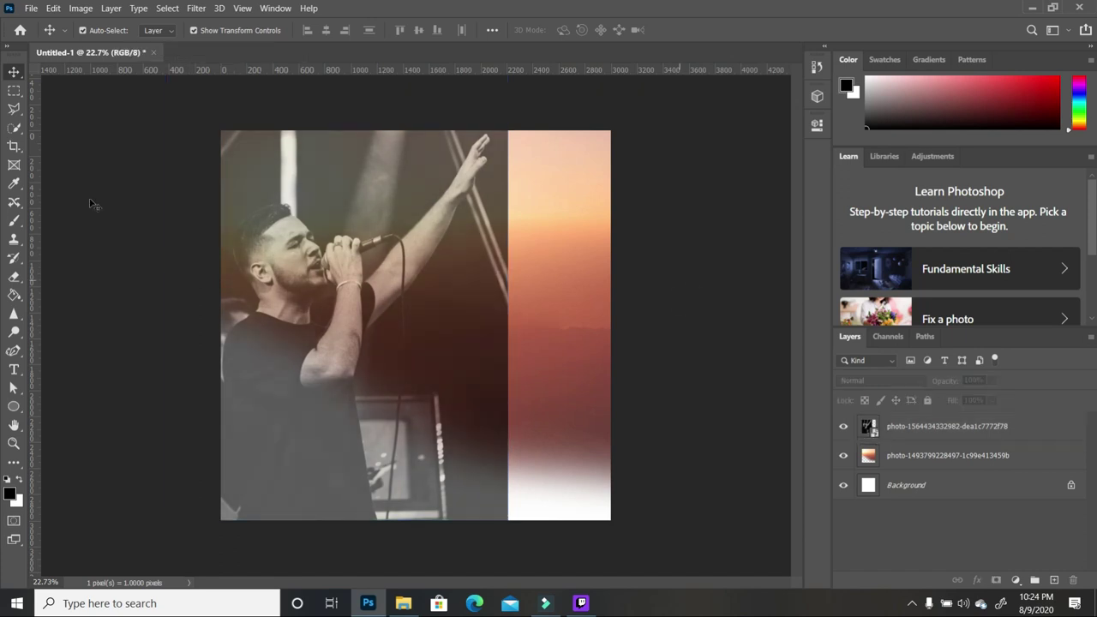
left_click(15, 279)
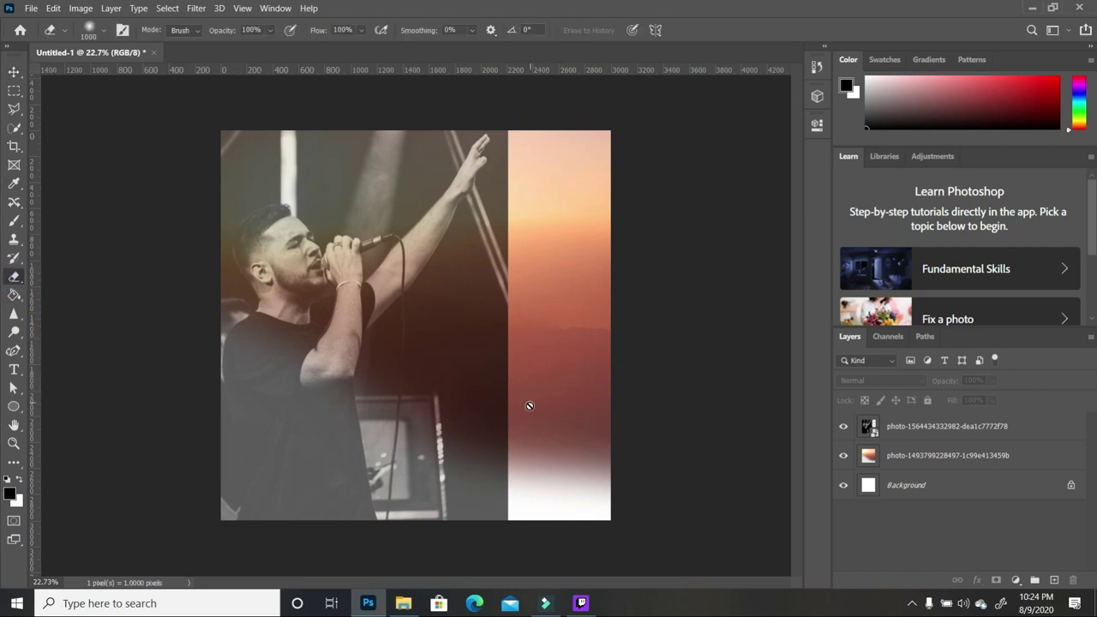
Rasterize the singer photo layer so it can be erased.
left_click(958, 426)
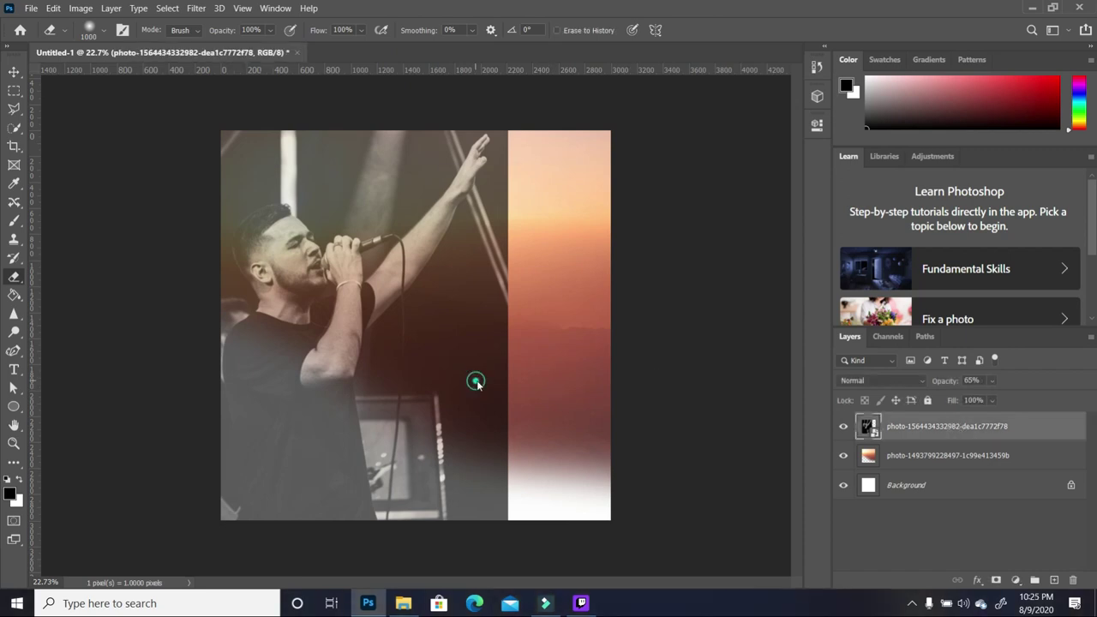
left_click(477, 382)
left_click(555, 248)
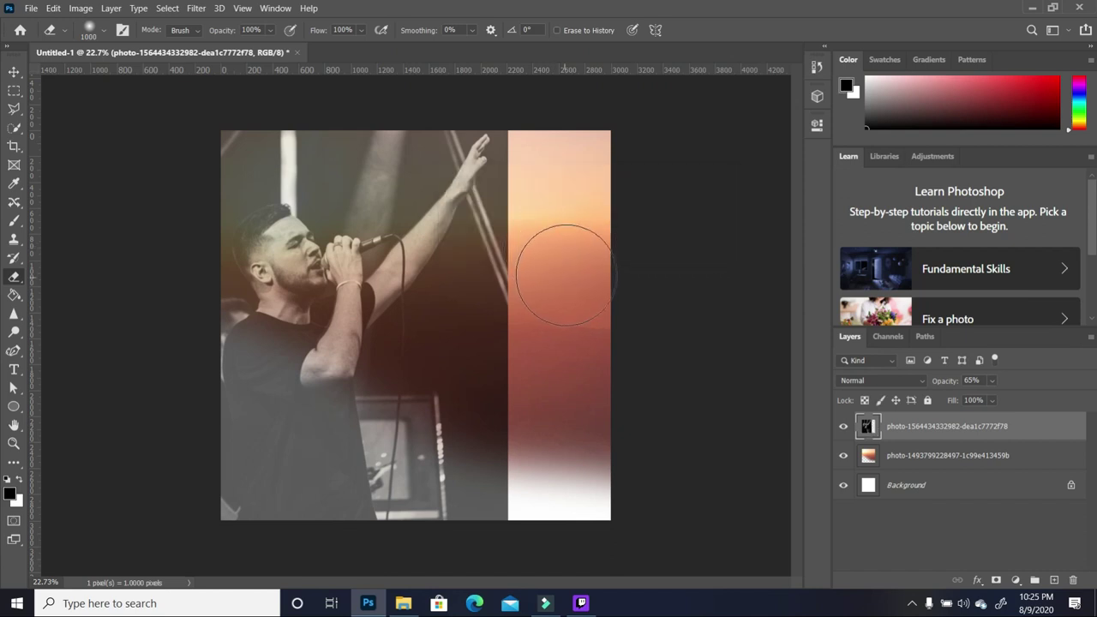
Set a 1500 px soft eraser and erase the singer photo's right edge into the sunset.
left_click(104, 33)
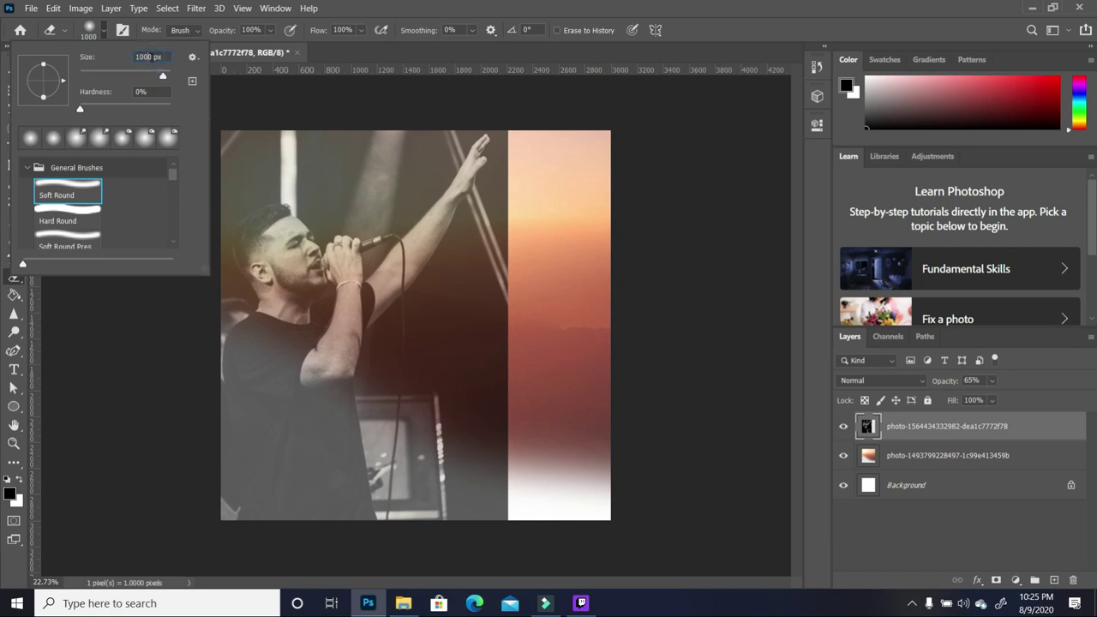
type("10")
key("Return")
type("150")
key("Return")
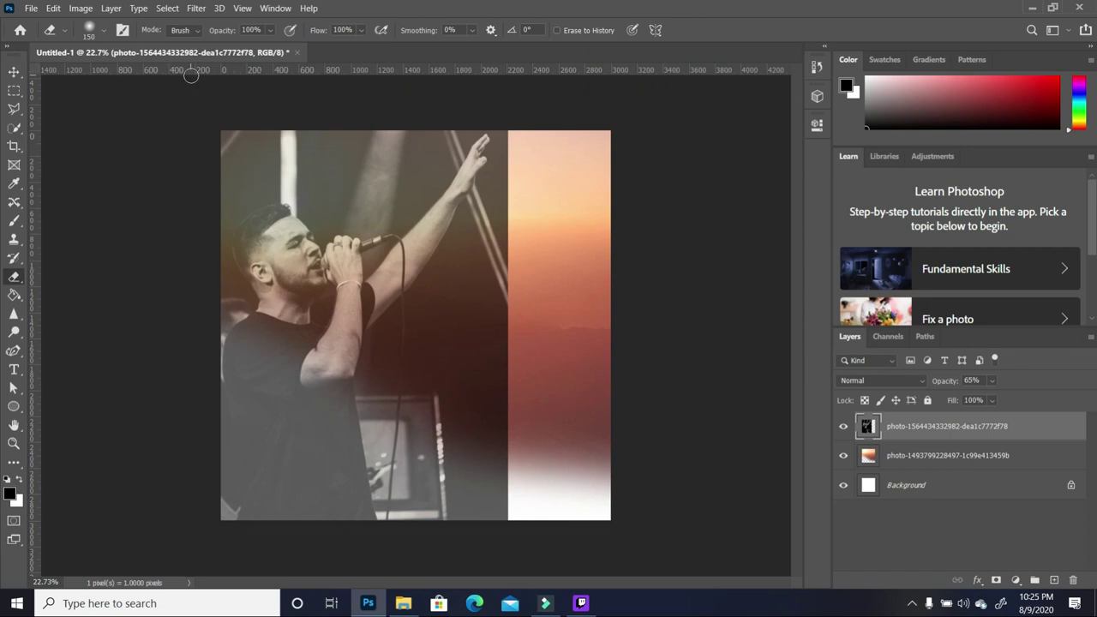
left_click(103, 30)
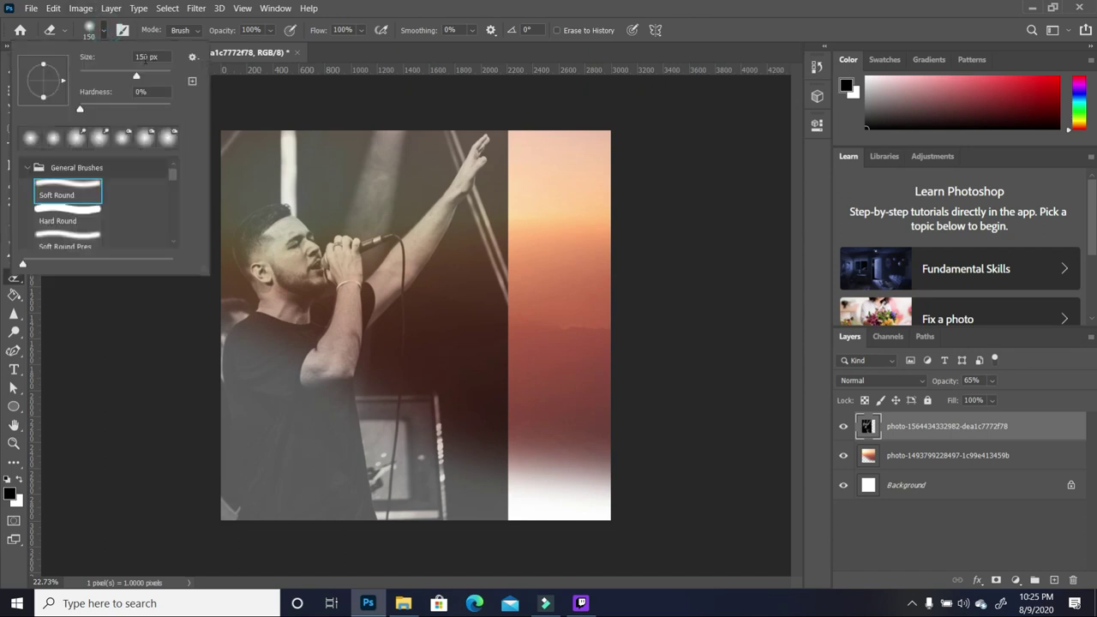
type("0")
key("Return")
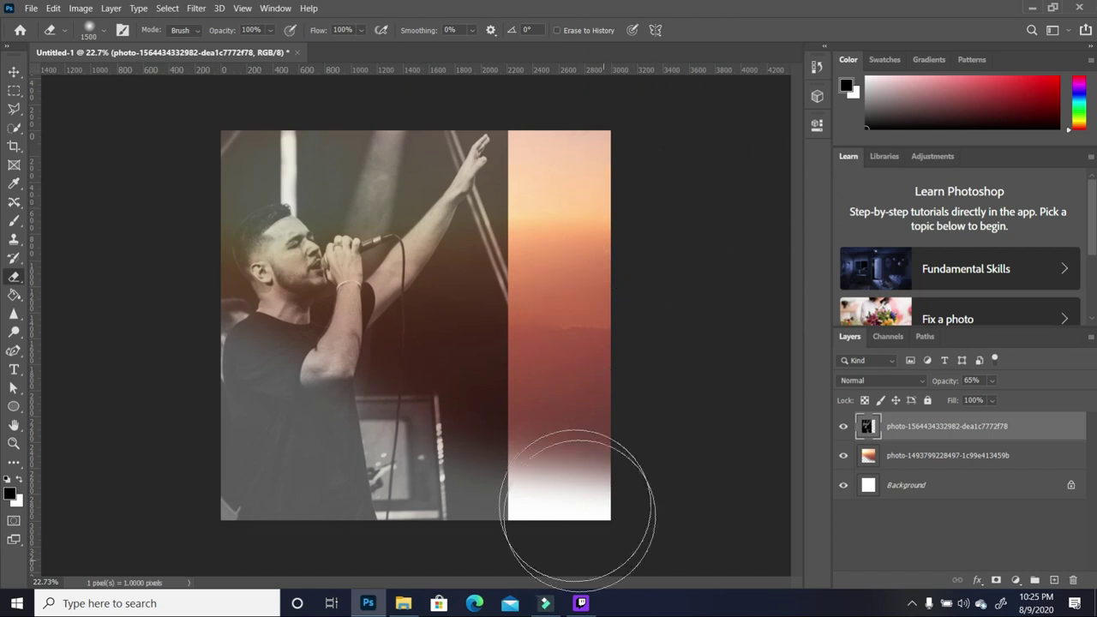
mouse_move(590, 494)
left_mouse_down()
mouse_move(559, 548)
mouse_move(618, 374)
mouse_move(551, 540)
mouse_move(580, 469)
mouse_move(617, 300)
mouse_move(576, 492)
mouse_move(581, 263)
mouse_move(564, 402)
mouse_move(580, 391)
mouse_move(582, 438)
mouse_move(605, 210)
mouse_move(569, 306)
mouse_move(572, 264)
mouse_move(592, 249)
mouse_move(587, 371)
mouse_move(562, 435)
mouse_move(556, 508)
mouse_move(605, 414)
mouse_move(598, 262)
mouse_move(588, 279)
mouse_move(605, 185)
mouse_move(592, 188)
mouse_move(597, 173)
mouse_move(581, 180)
mouse_move(595, 129)
mouse_move(583, 236)
mouse_move(592, 133)
mouse_move(611, 293)
mouse_move(583, 283)
mouse_move(566, 224)
mouse_move(577, 175)
mouse_move(600, 153)
mouse_move(643, 217)
mouse_move(639, 337)
left_mouse_up()
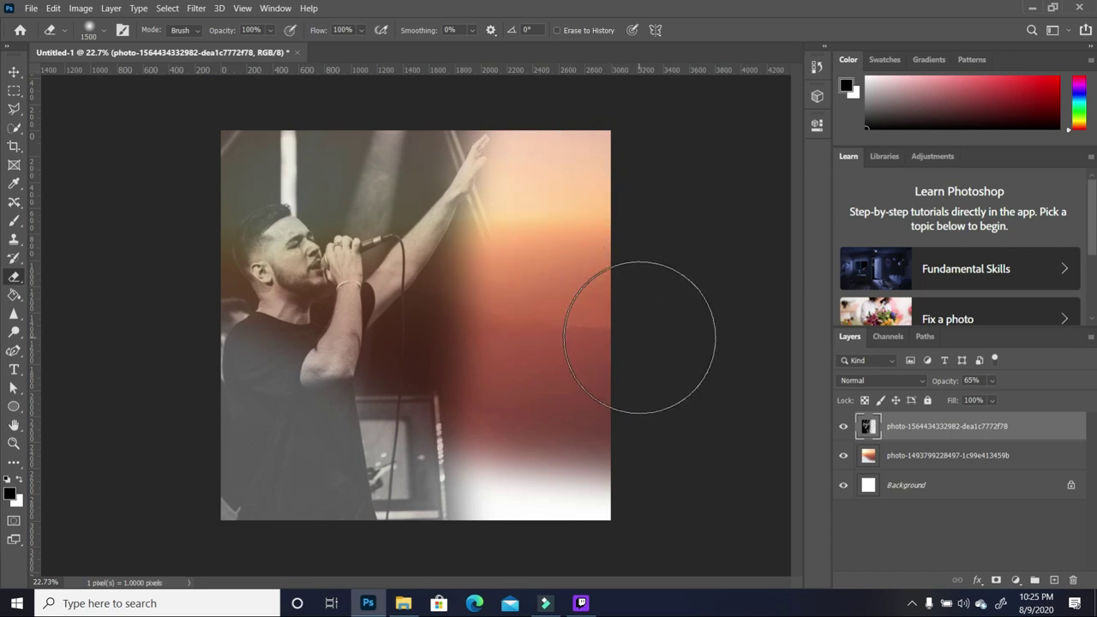
key("v")
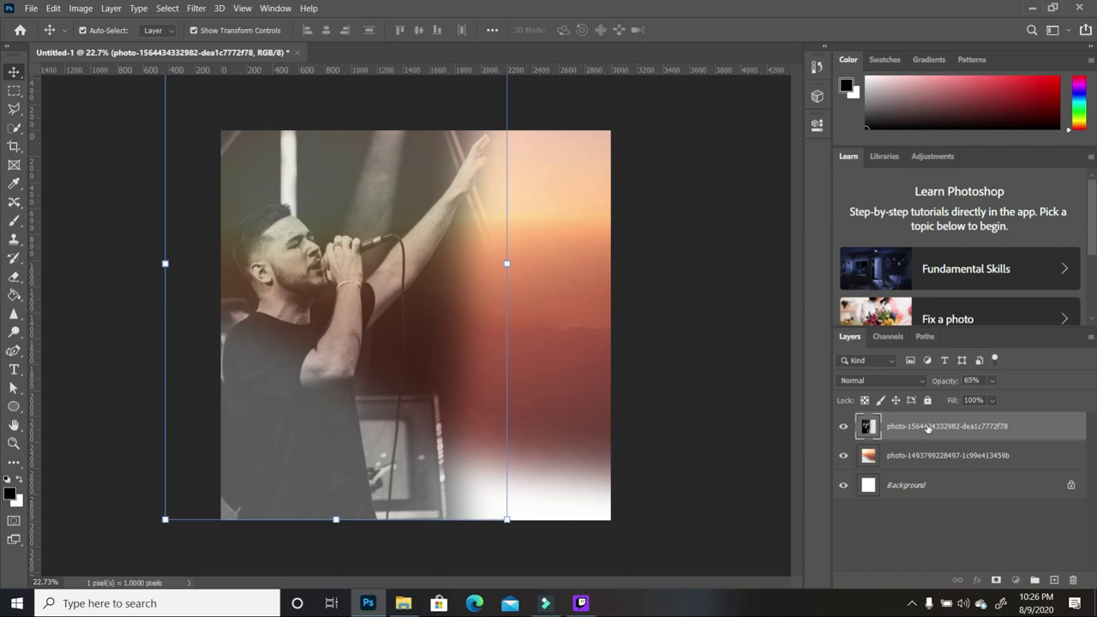
Add a Gradient Fill layer and set its left colour stop to deep blue #0210cb.
left_click(1016, 582)
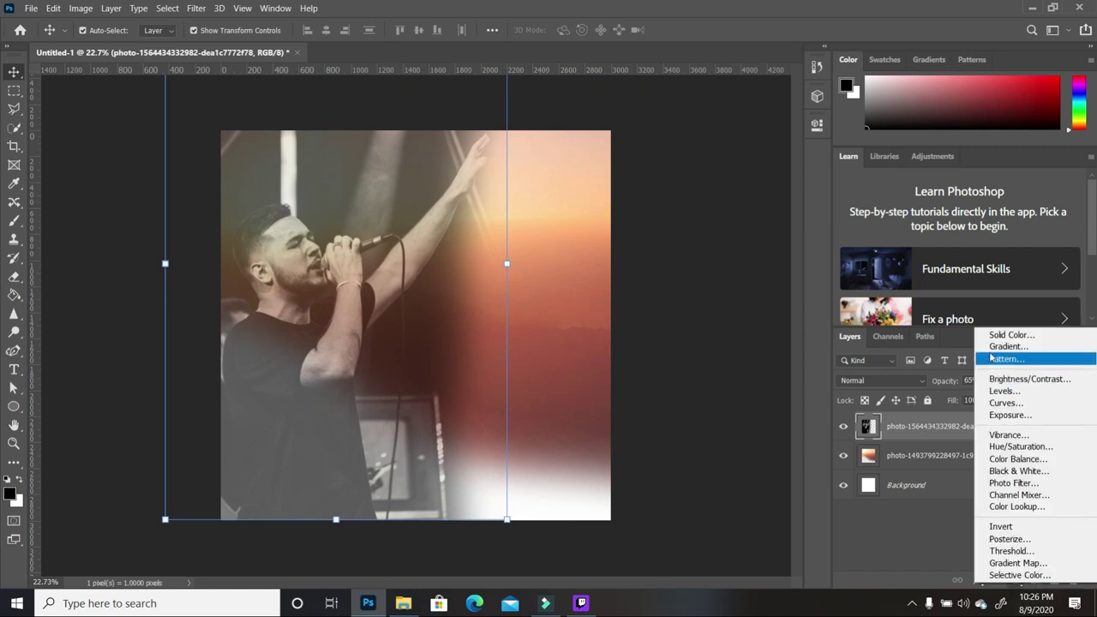
left_click(1001, 344)
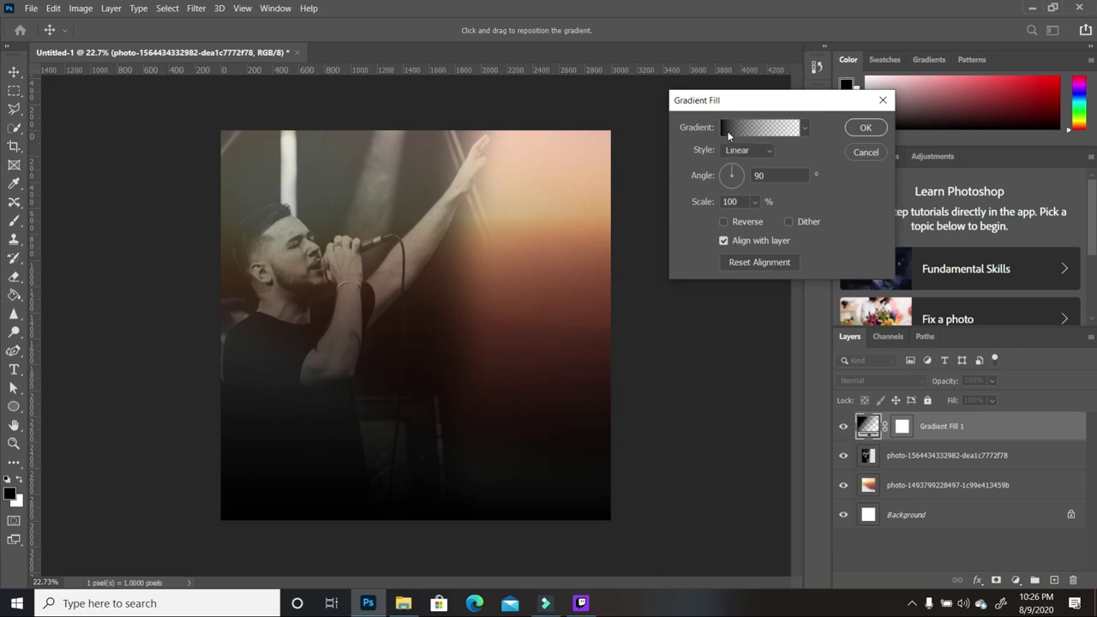
left_click(804, 126)
left_click(805, 127)
left_click(727, 130)
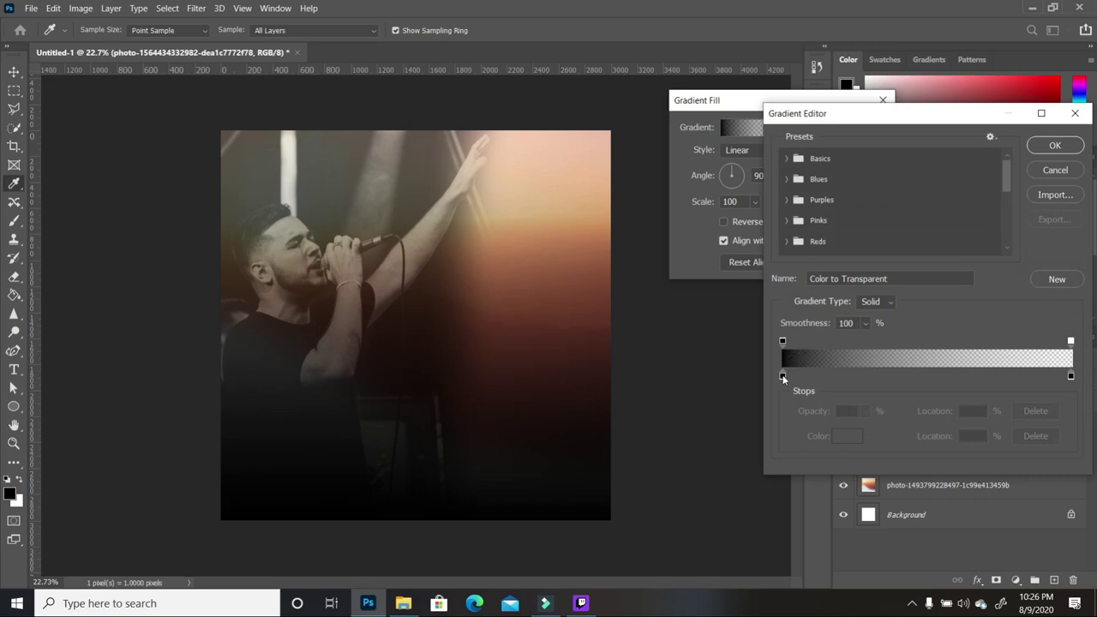
left_click(783, 375)
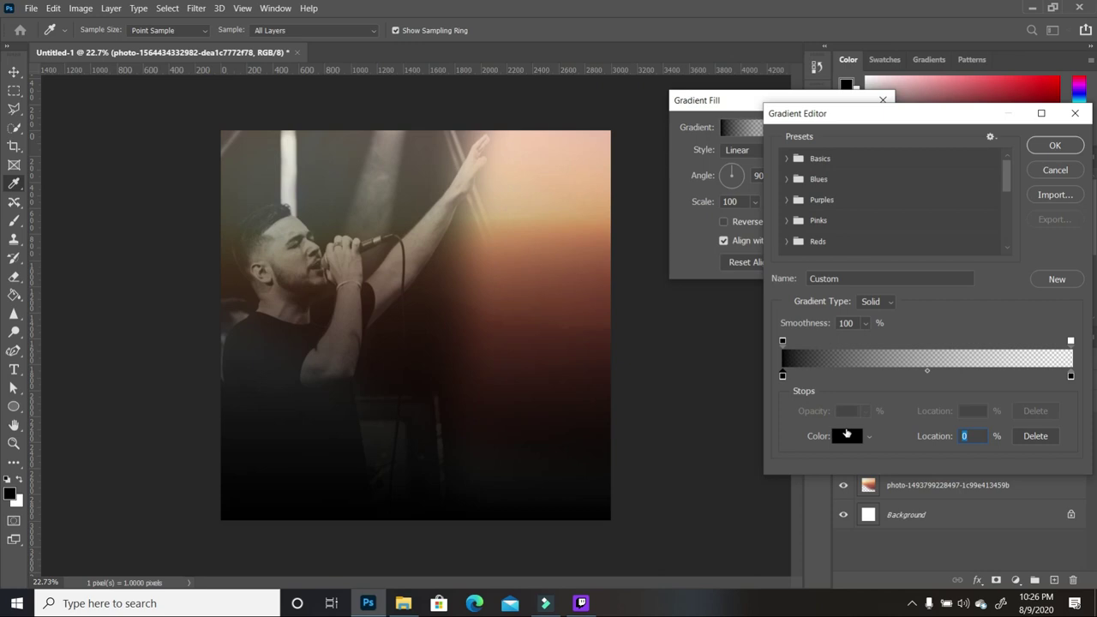
left_click(846, 435)
left_click_drag(768, 223, 764, 217)
left_click(745, 189)
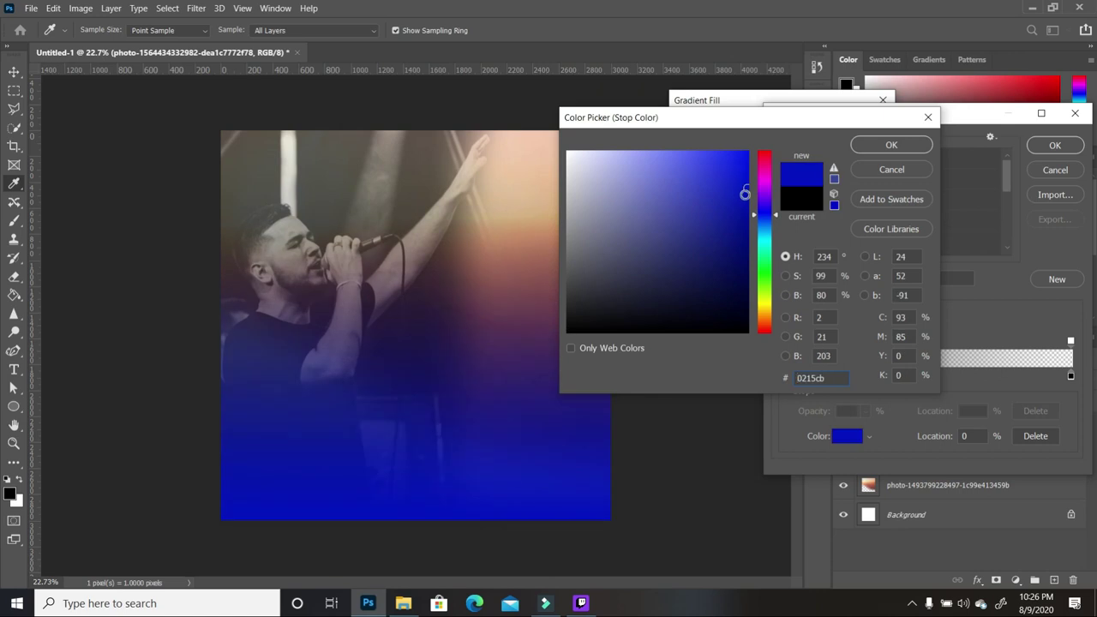
left_click_drag(768, 217, 747, 178)
left_click(883, 147)
left_click(1068, 150)
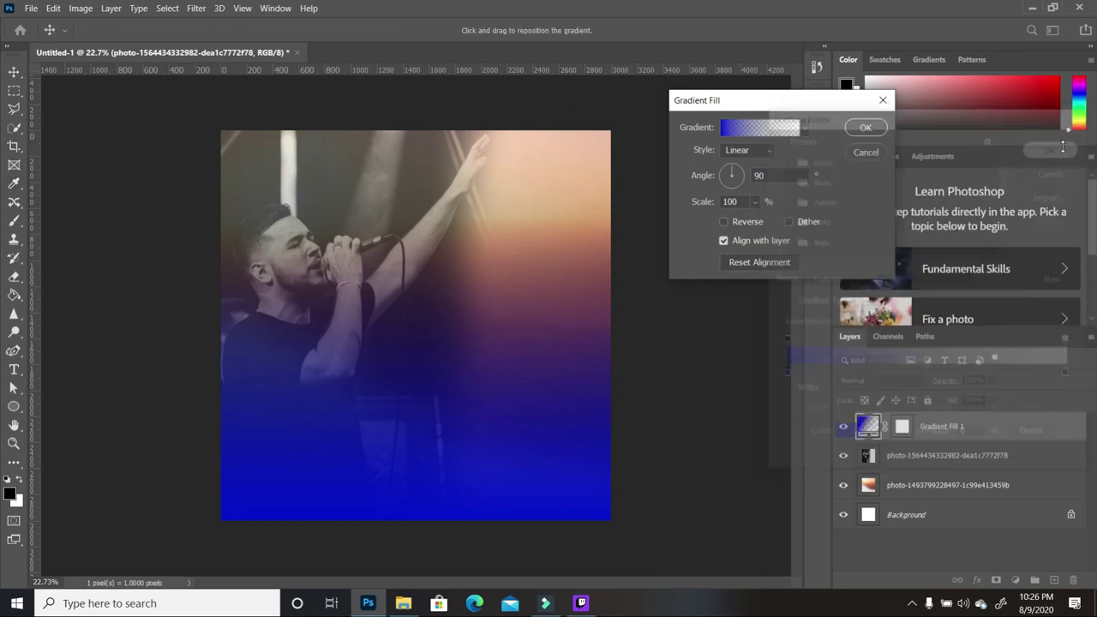
Set the gradient's right stop to blue #0413d8 sampled from the canvas and accept it.
left_click(726, 131)
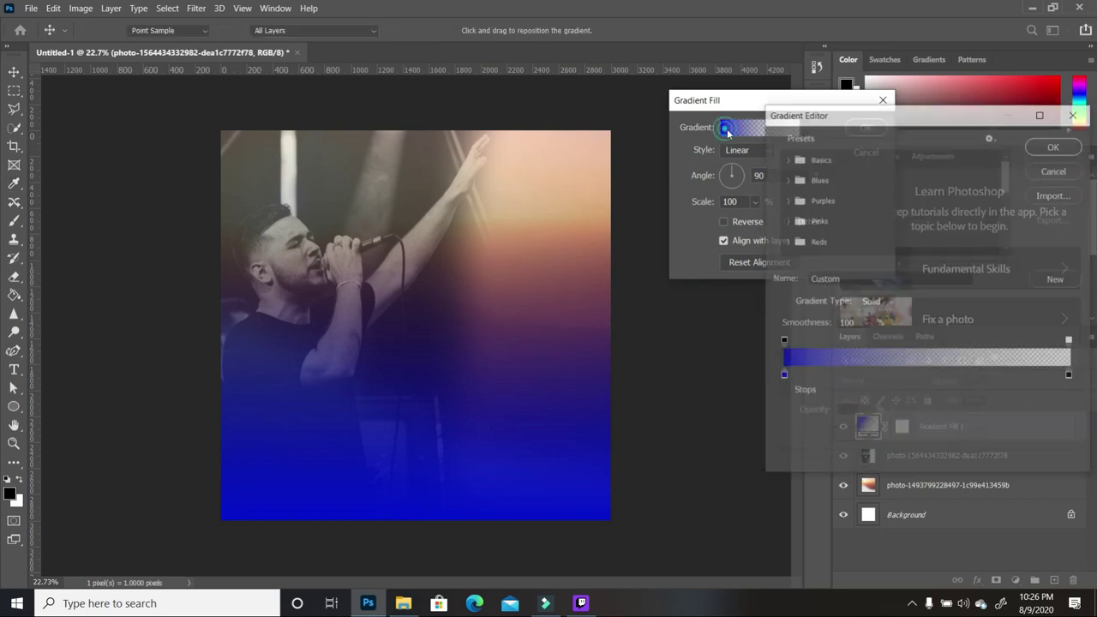
left_click(1070, 378)
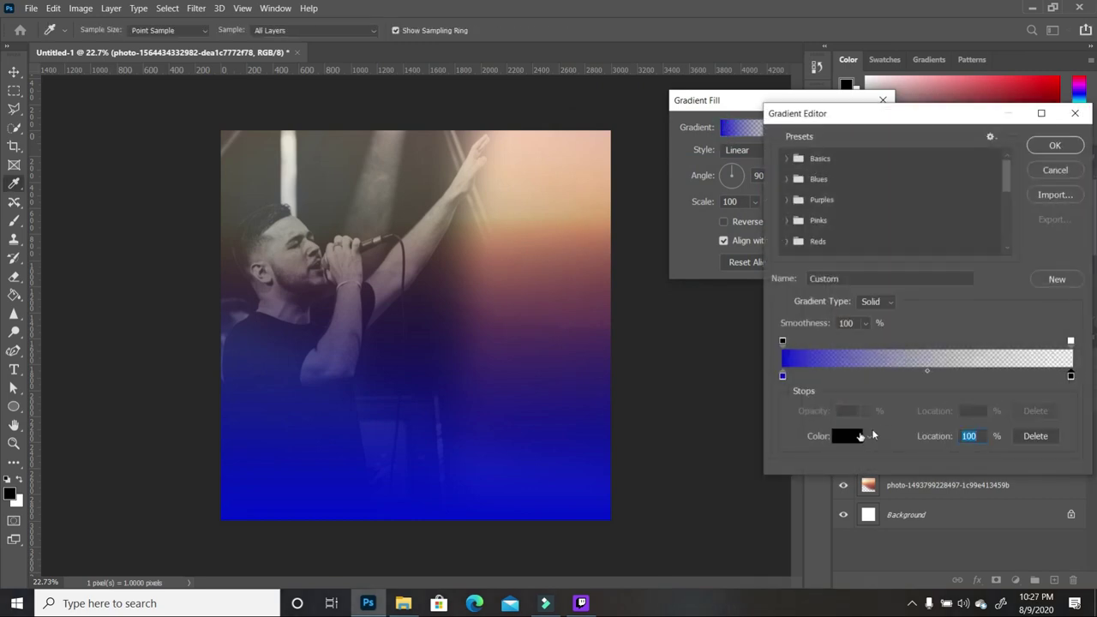
left_click(847, 434)
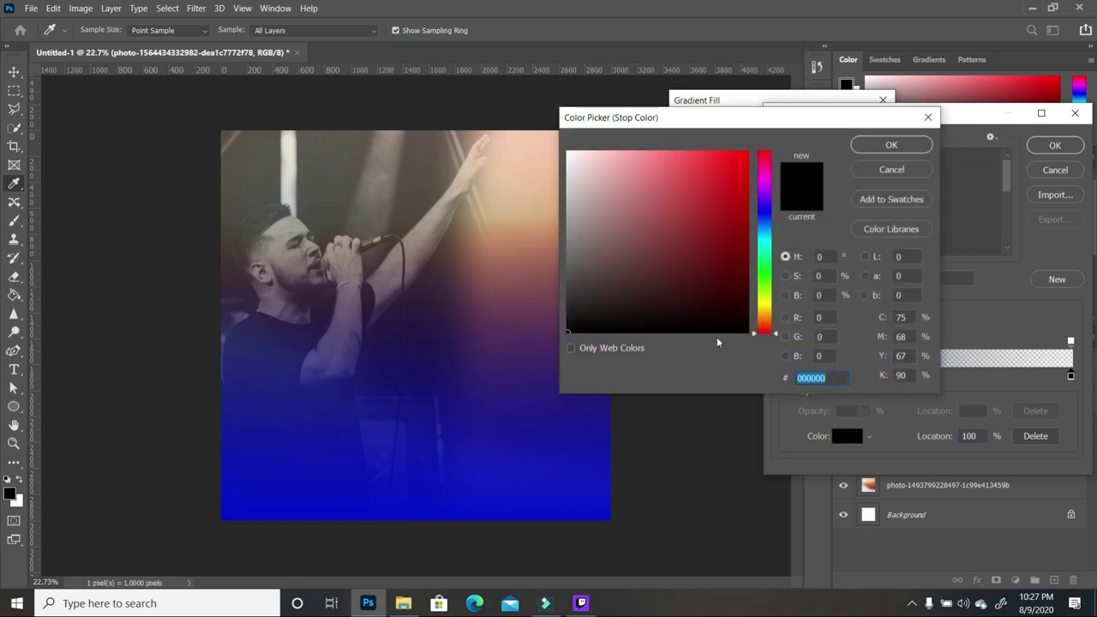
left_click(612, 515)
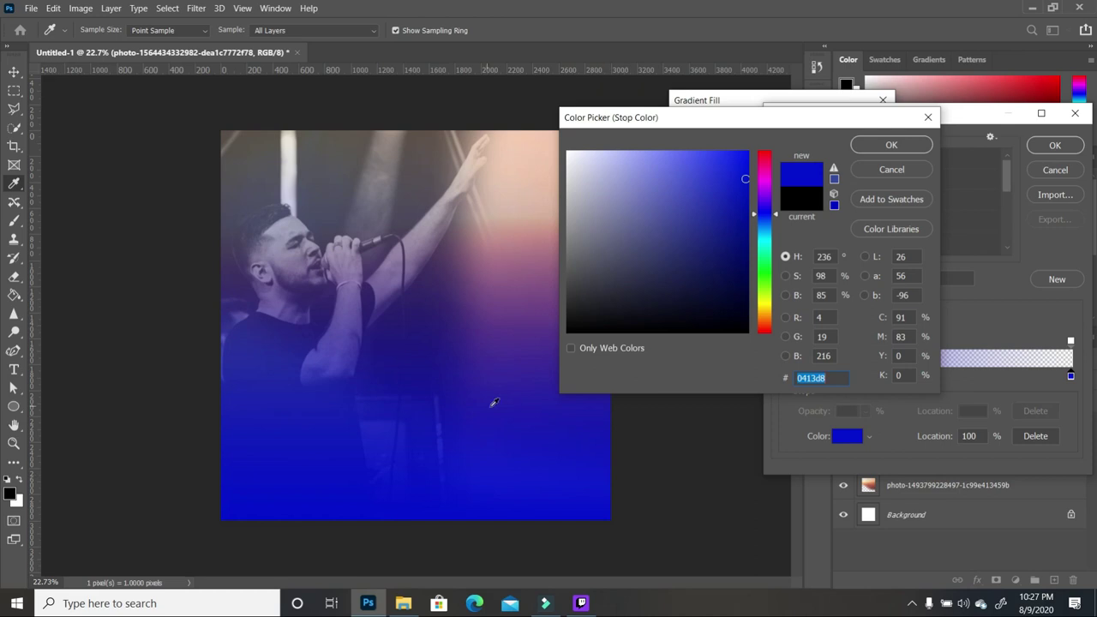
left_click(891, 145)
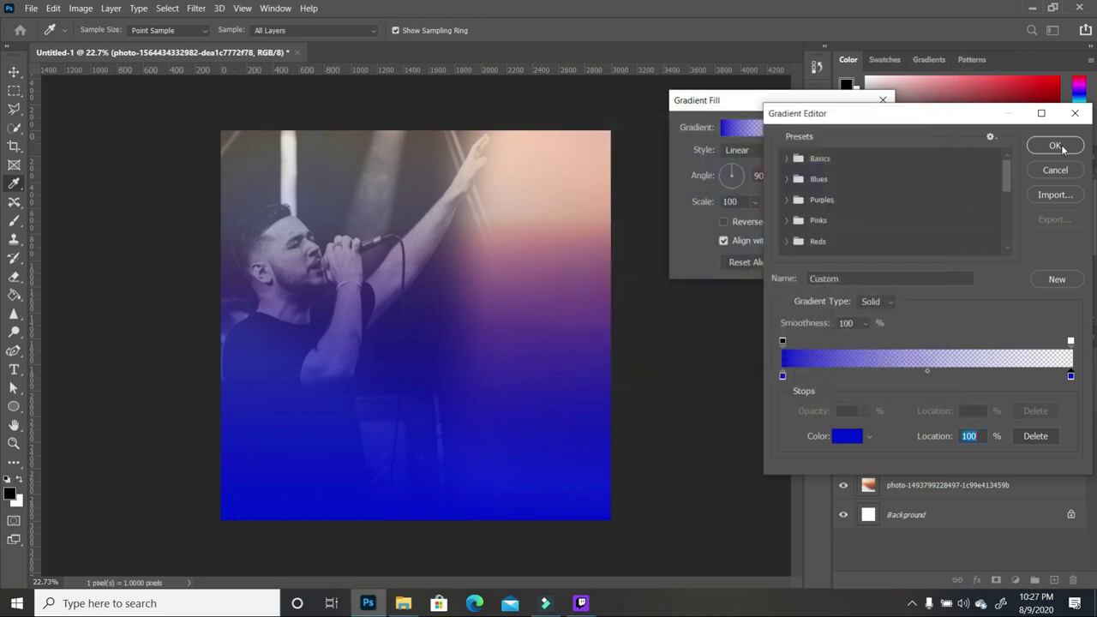
left_click(1053, 148)
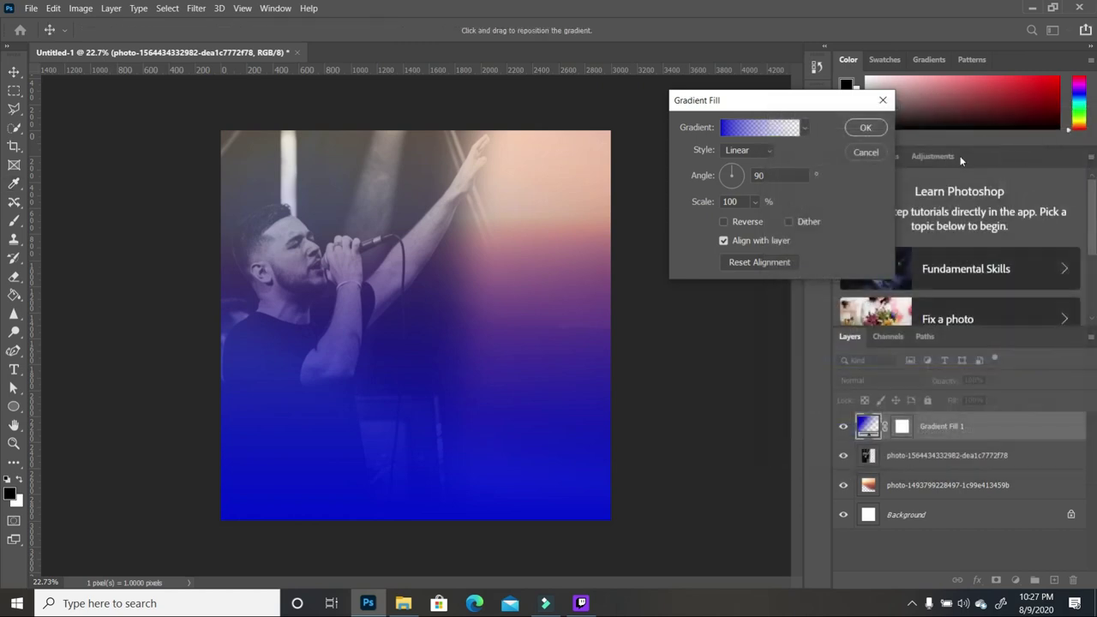
left_click(763, 152)
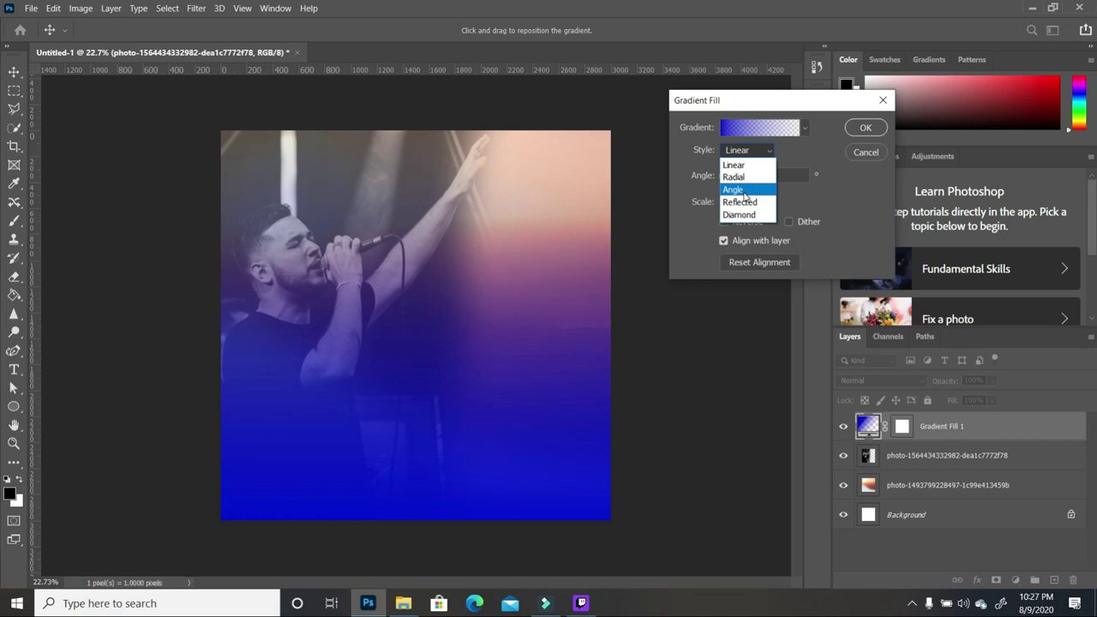
Make the blue fill a reversed Radial gradient at 210% scale and commit it.
left_click(735, 177)
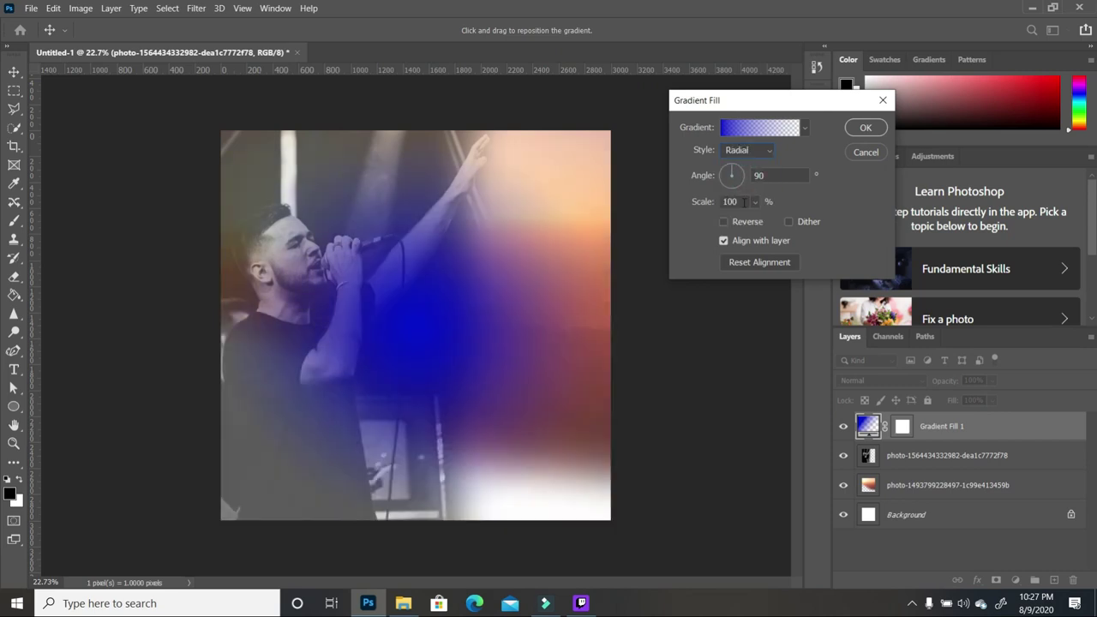
left_click(724, 221)
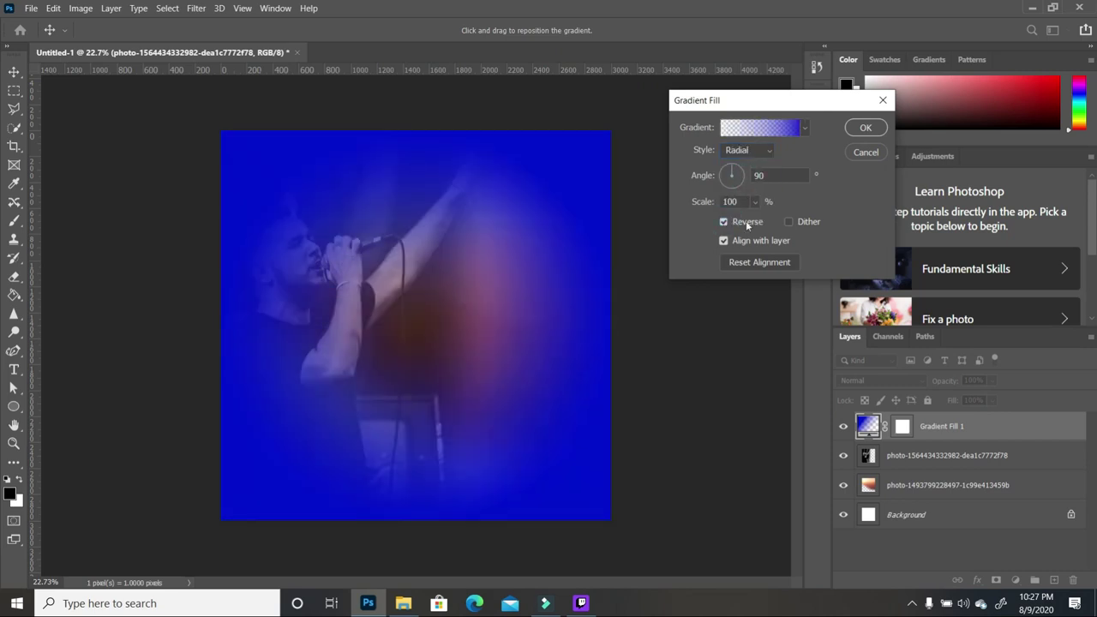
left_click(755, 203)
left_click_drag(757, 222, 766, 221)
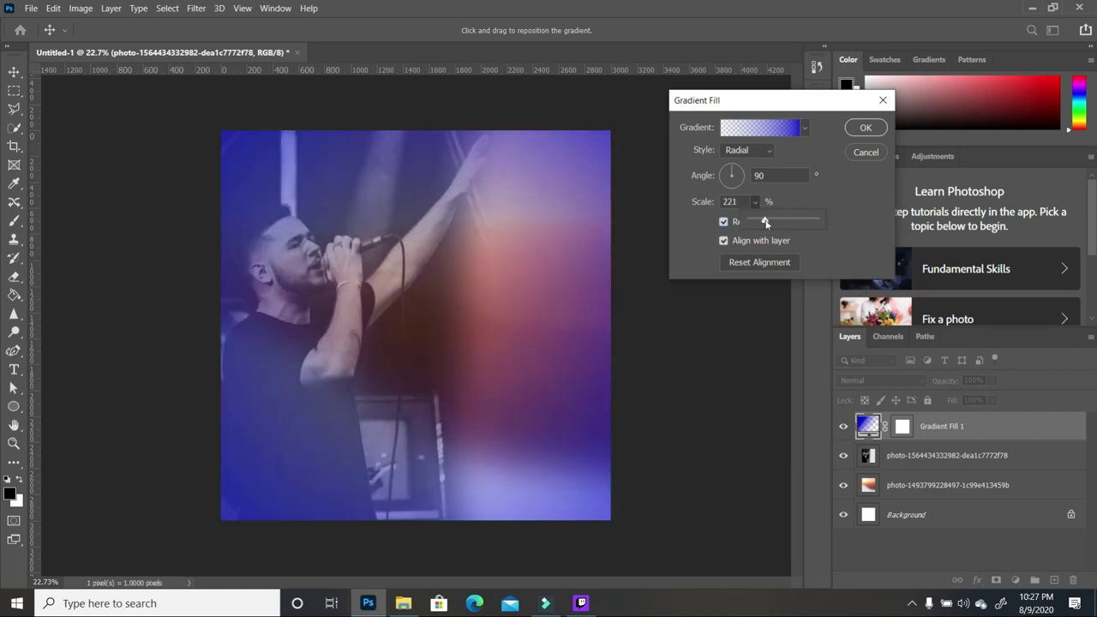
left_click(765, 222)
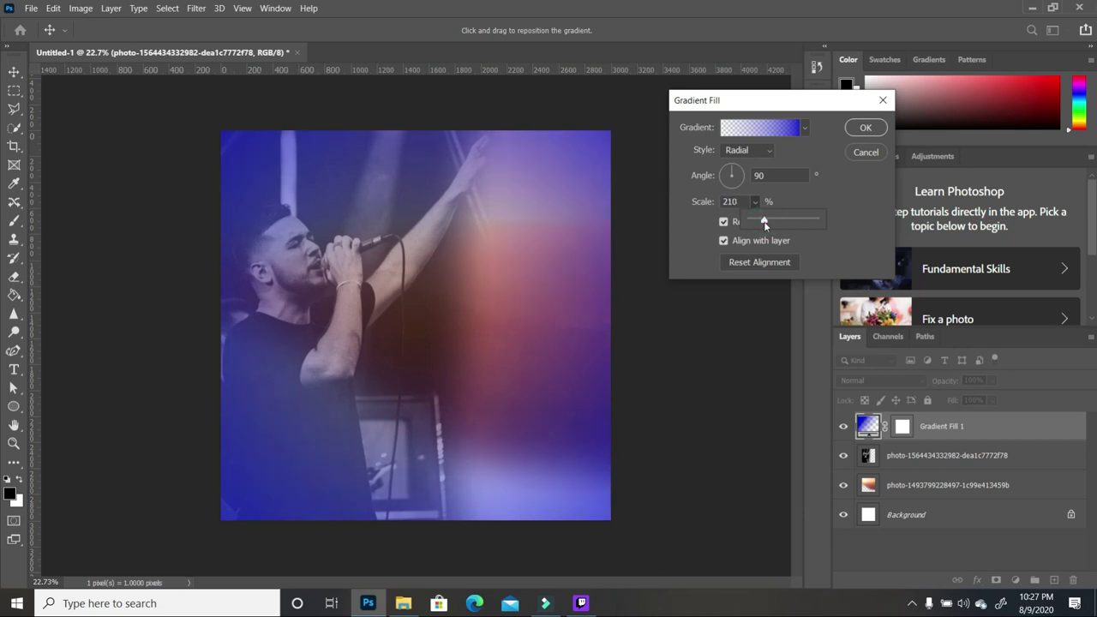
left_click(764, 222)
left_click_drag(763, 222, 764, 223)
key("Return")
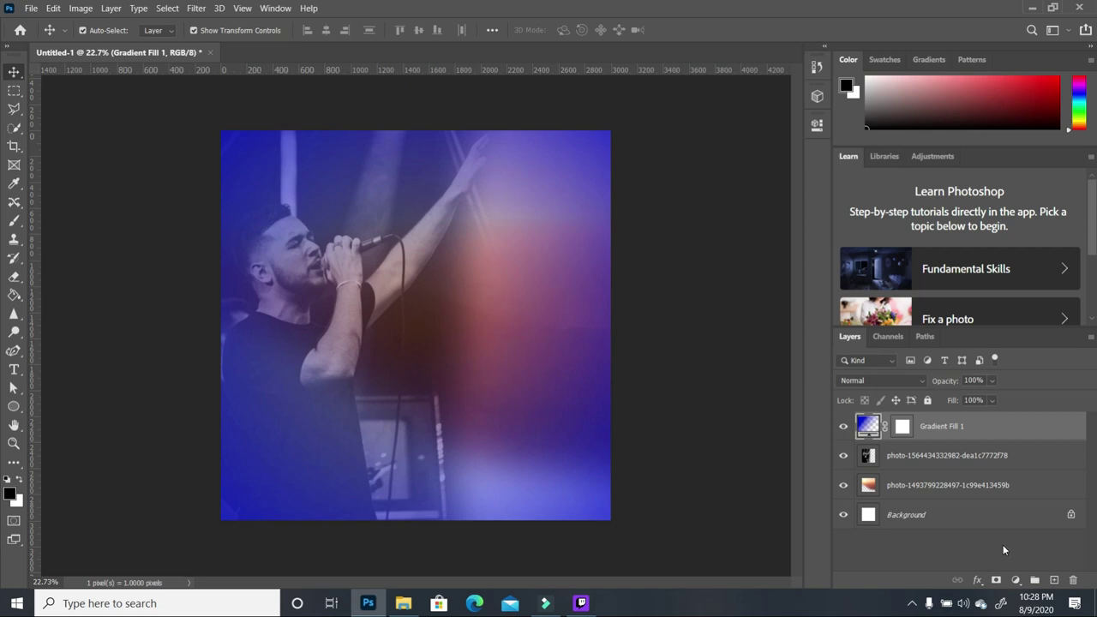
Add a second Gradient Fill layer with its left stop set to vivid magenta #ed05fc.
left_click(1016, 580)
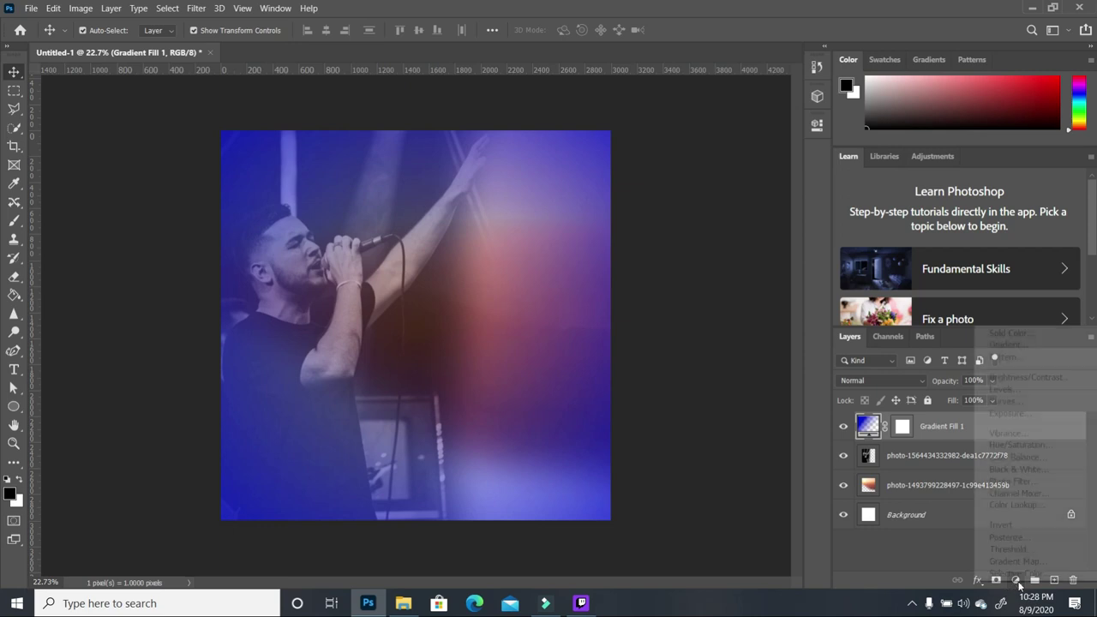
left_click(1002, 345)
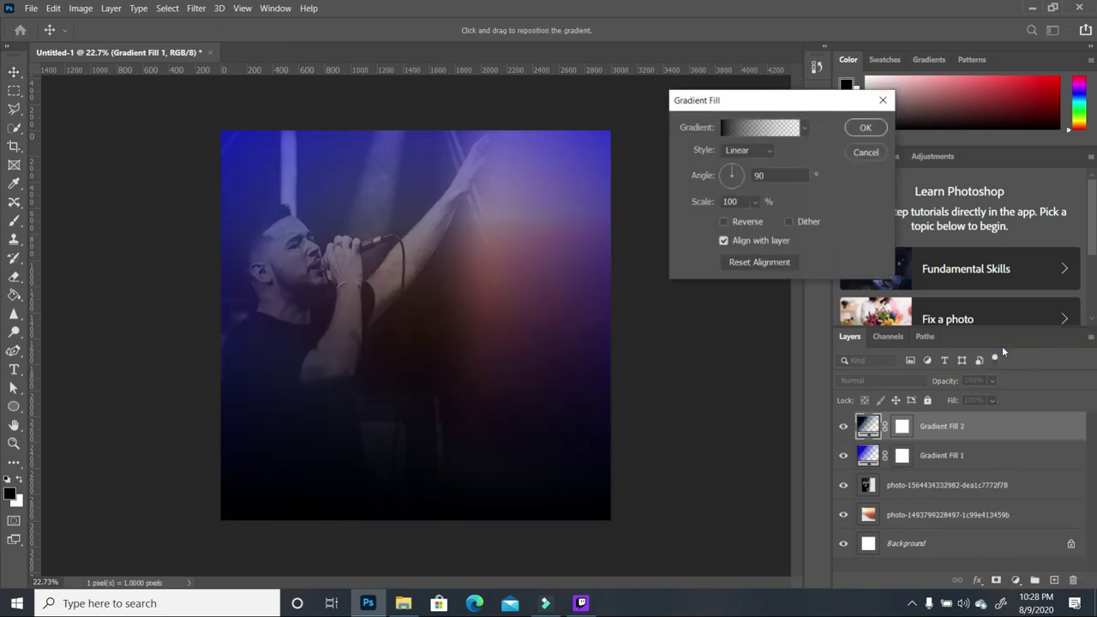
left_click(724, 132)
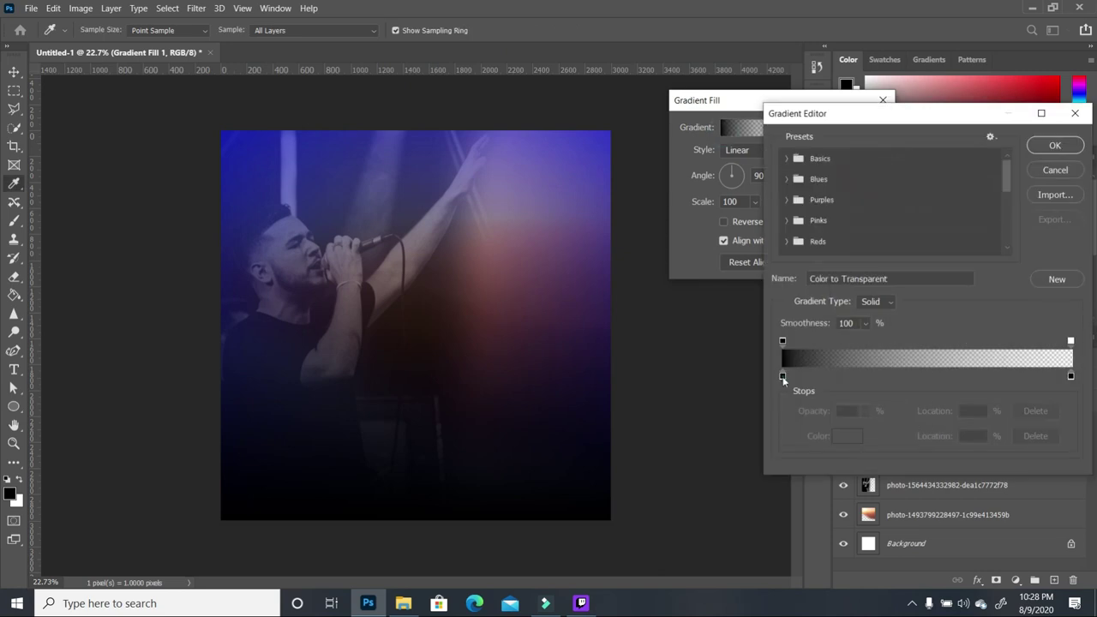
left_click(782, 377)
left_click(845, 436)
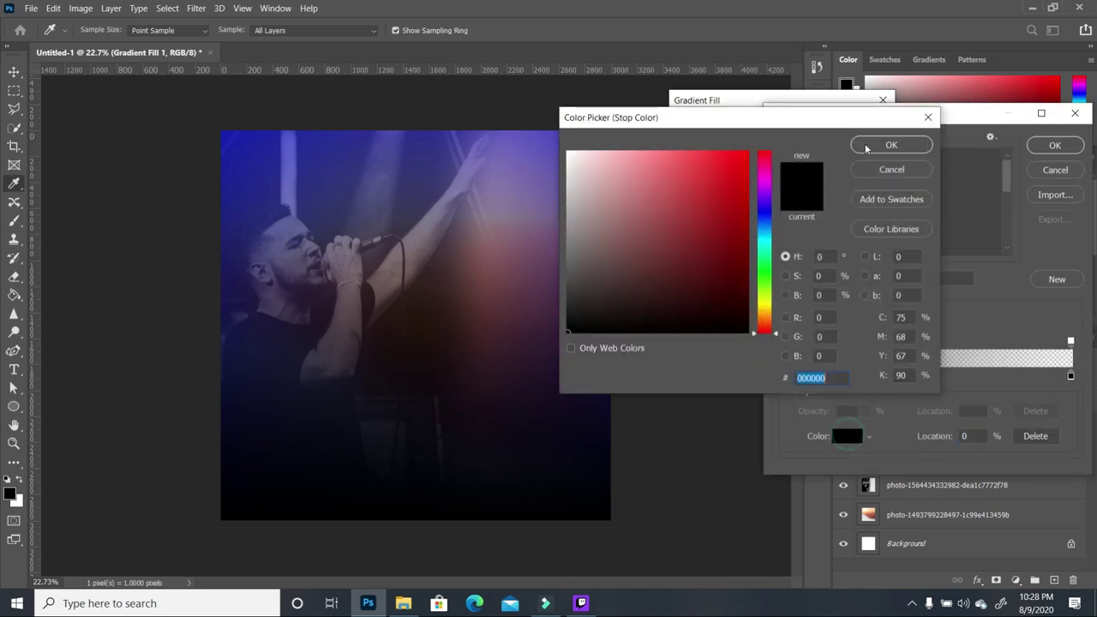
left_click(769, 186)
left_click(768, 183)
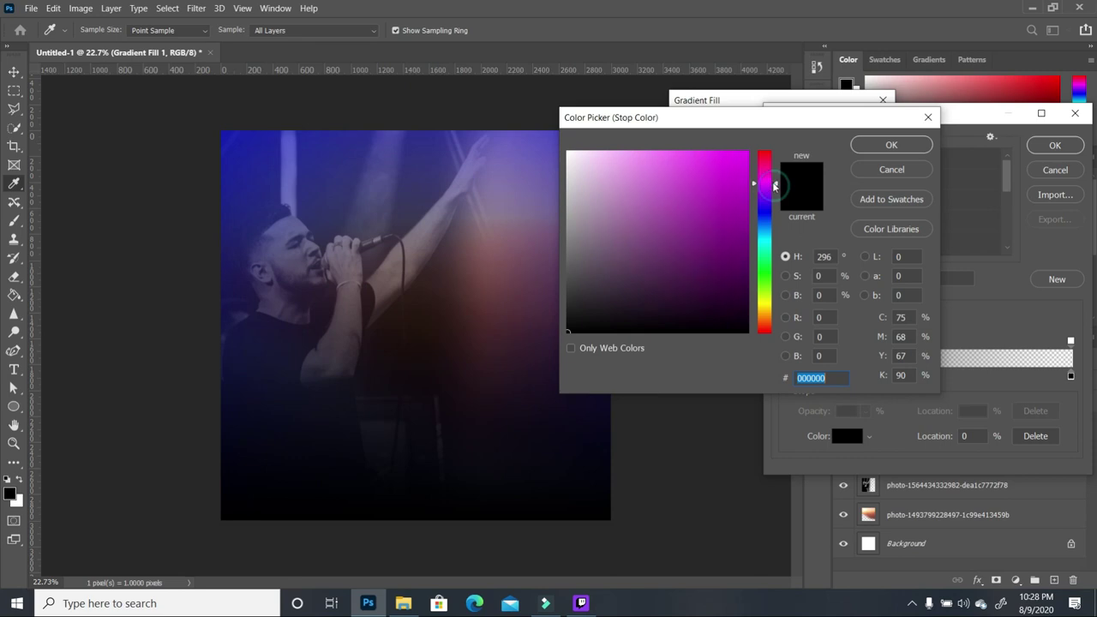
left_click(746, 152)
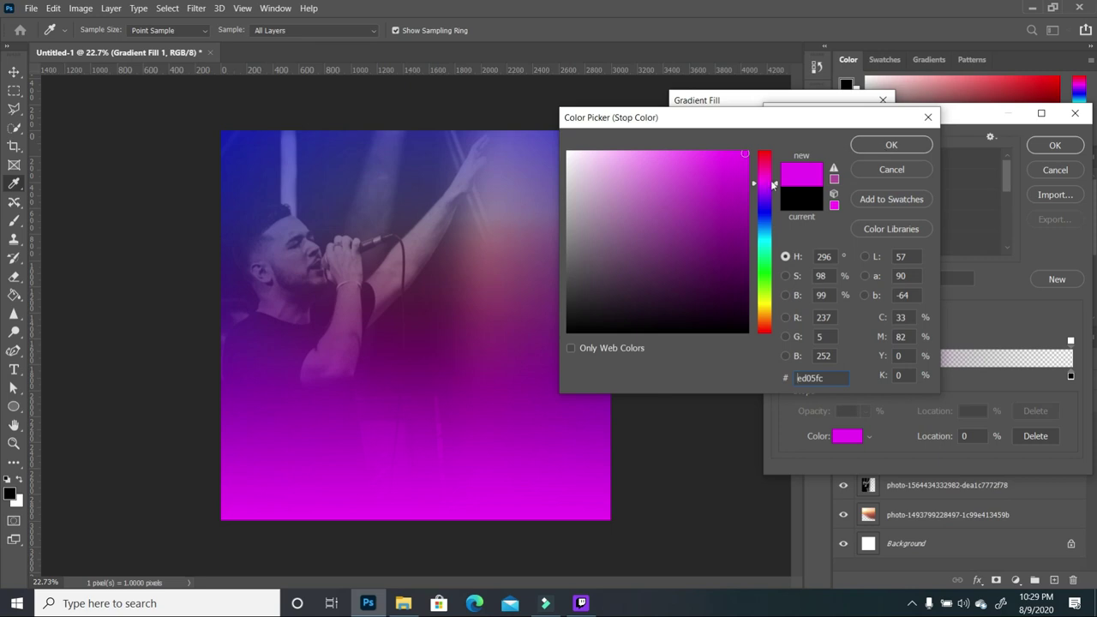
left_click_drag(776, 185, 774, 179)
left_click(888, 145)
left_click(1070, 376)
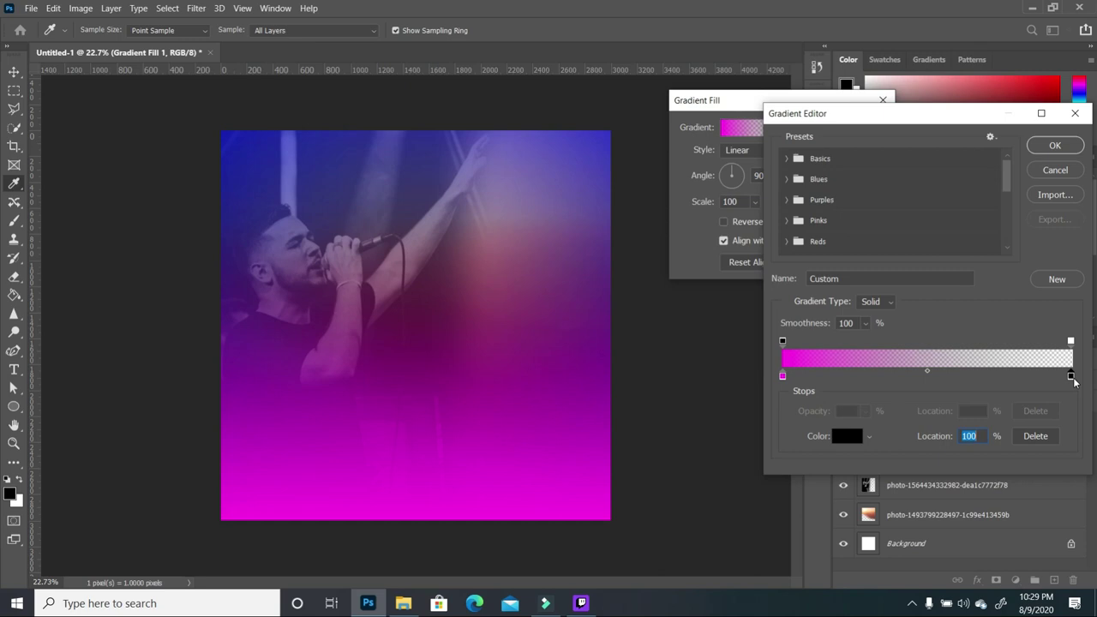
left_click(1056, 147)
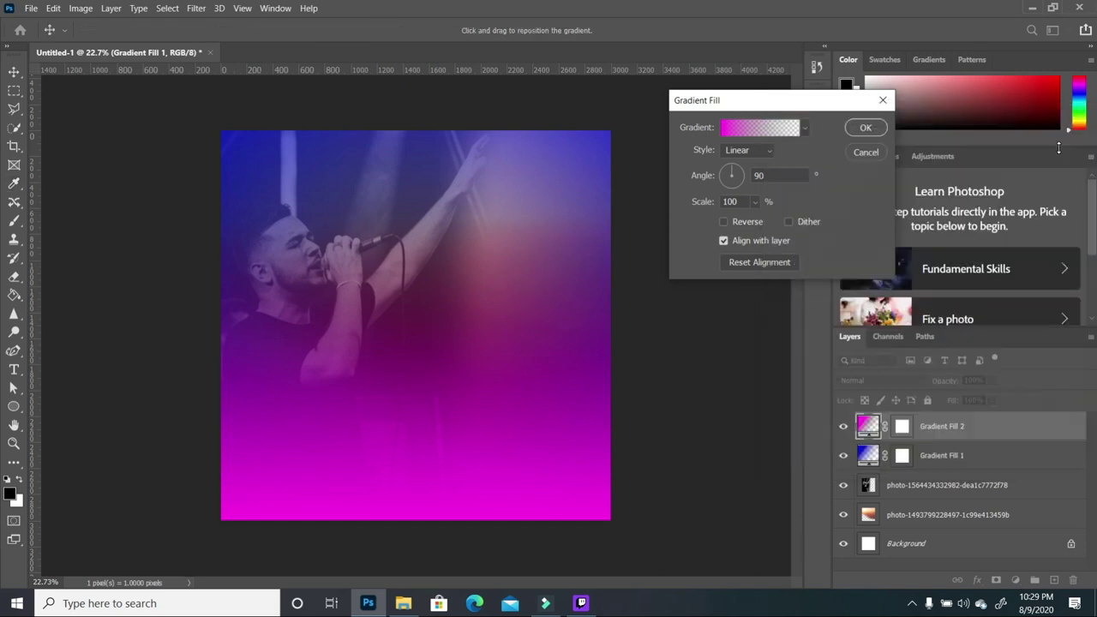
left_click(864, 135)
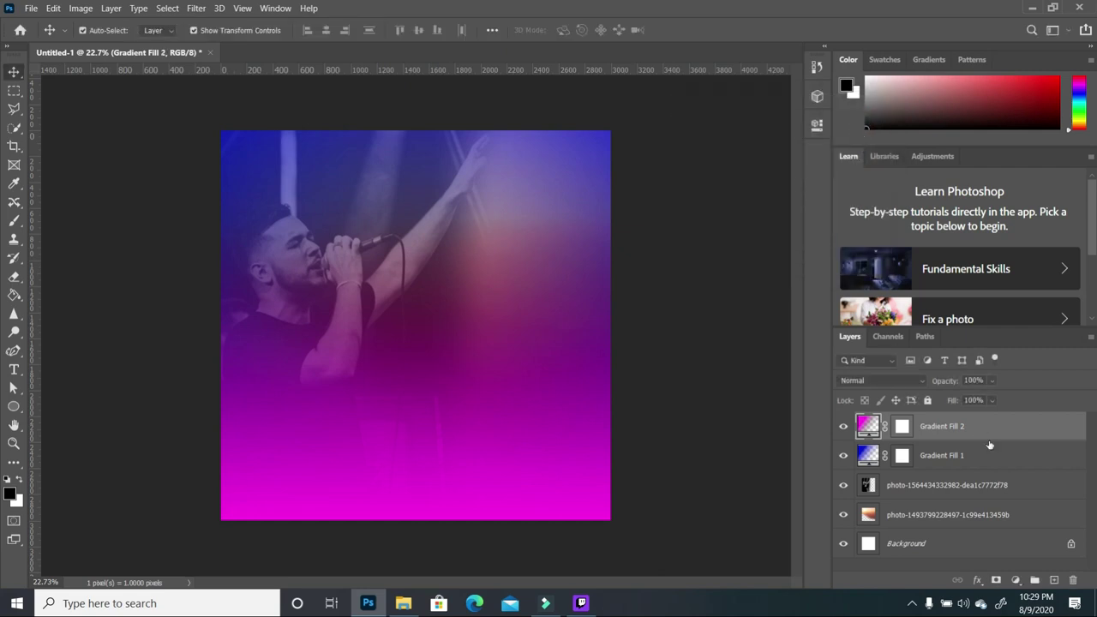
Move Gradient Fill 1 above Gradient Fill 2 in the Layers panel.
left_click(971, 453, "shift")
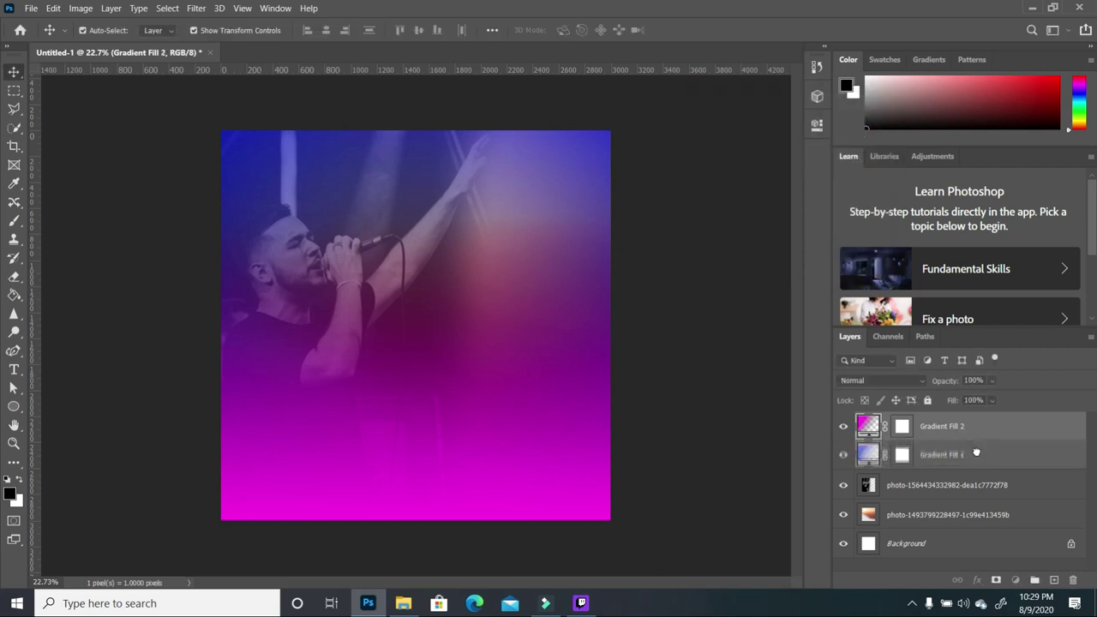
left_click_drag(976, 452, 995, 467)
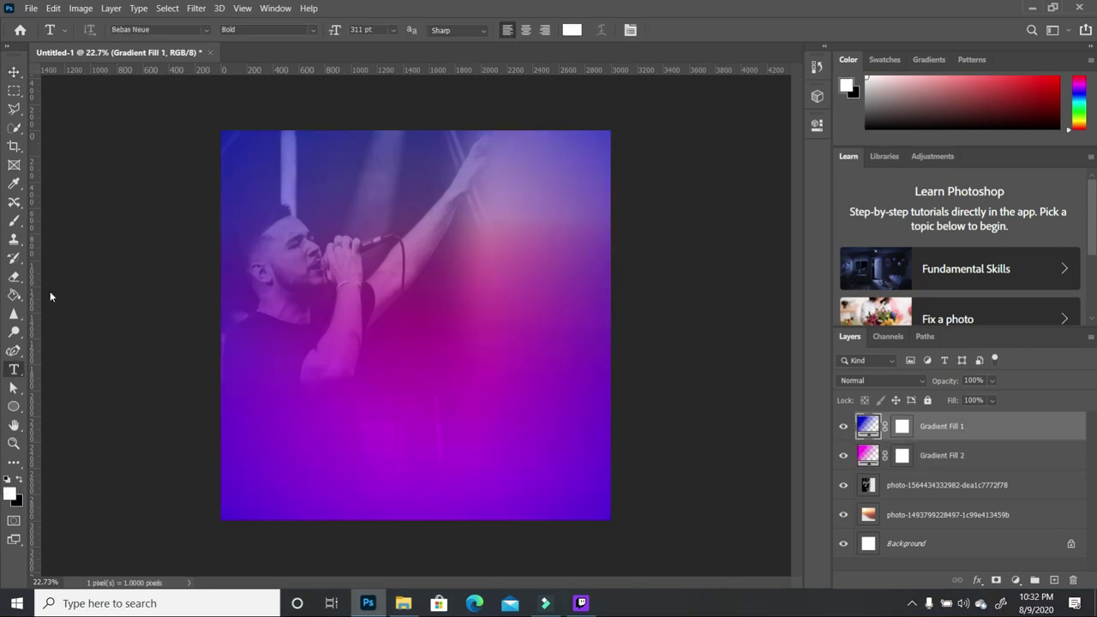
left_click(13, 370)
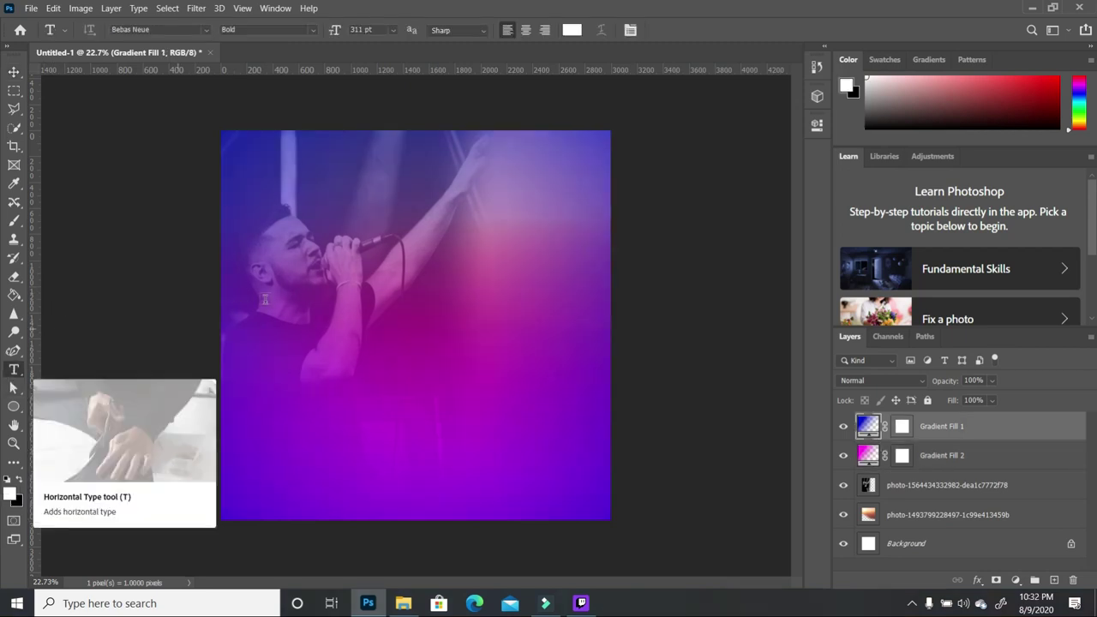
Type a white WOR text layer on the poster at 72 pt.
left_click(276, 279)
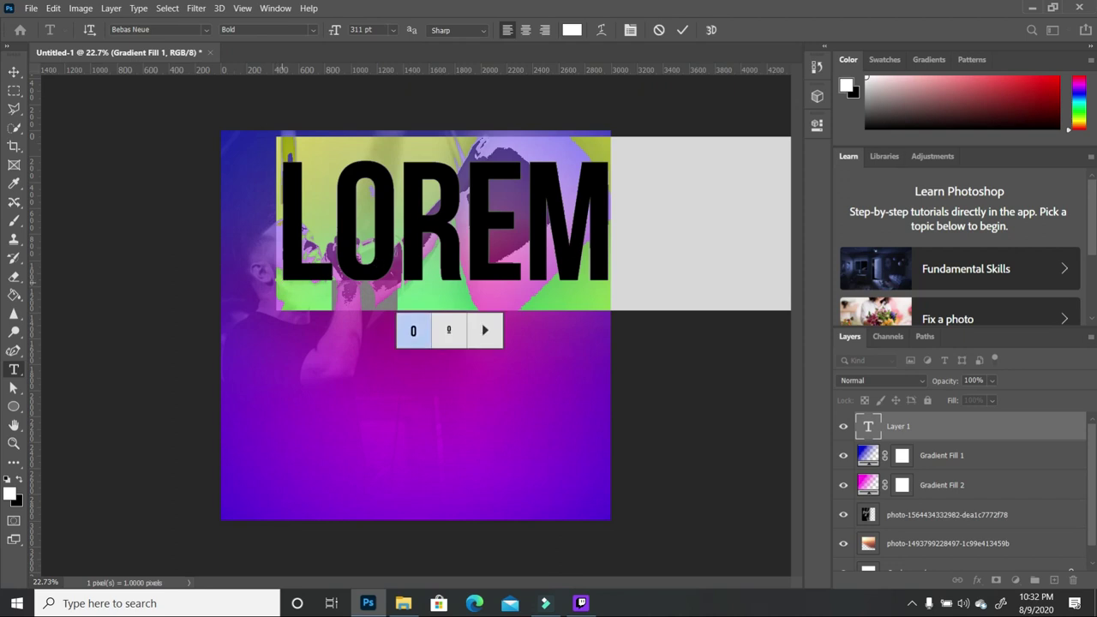
left_click(393, 30)
left_click(384, 160)
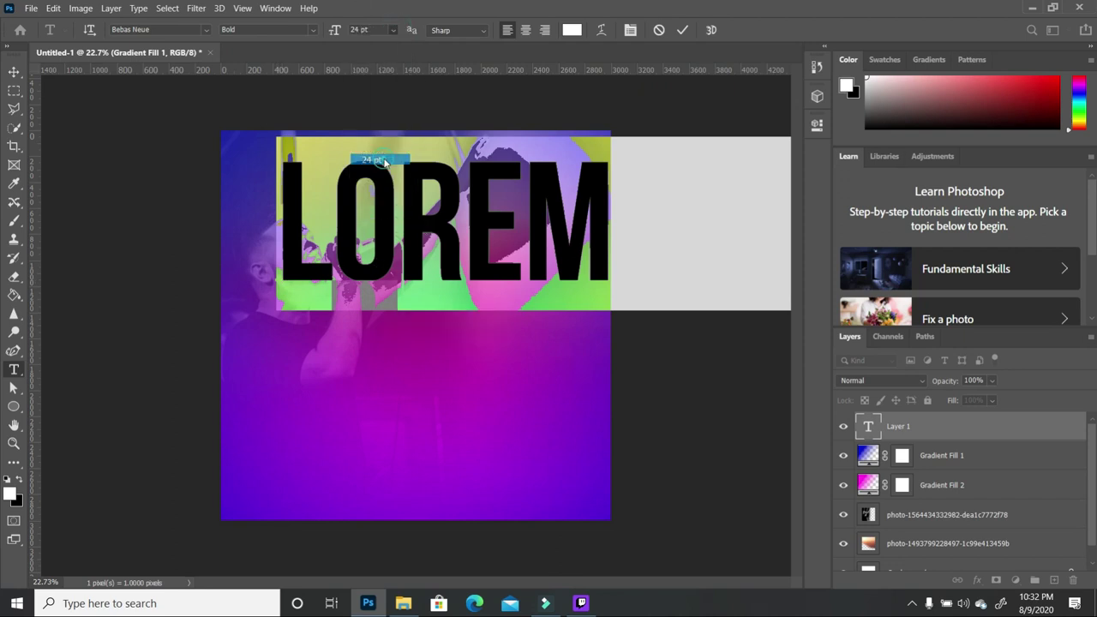
left_click(394, 30)
left_click(375, 214)
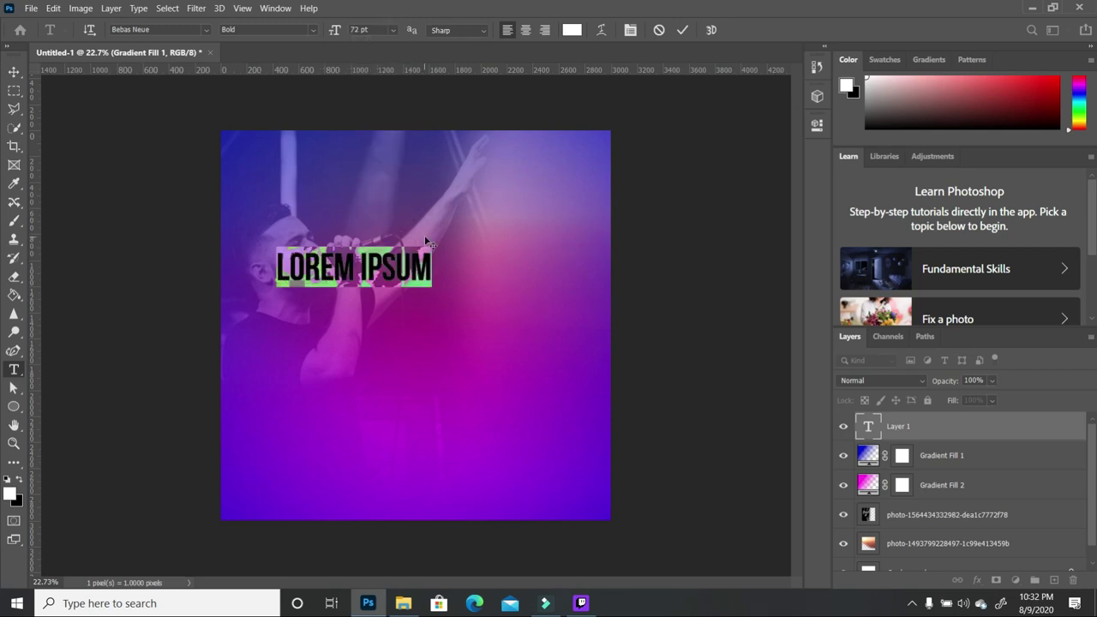
type("WOR")
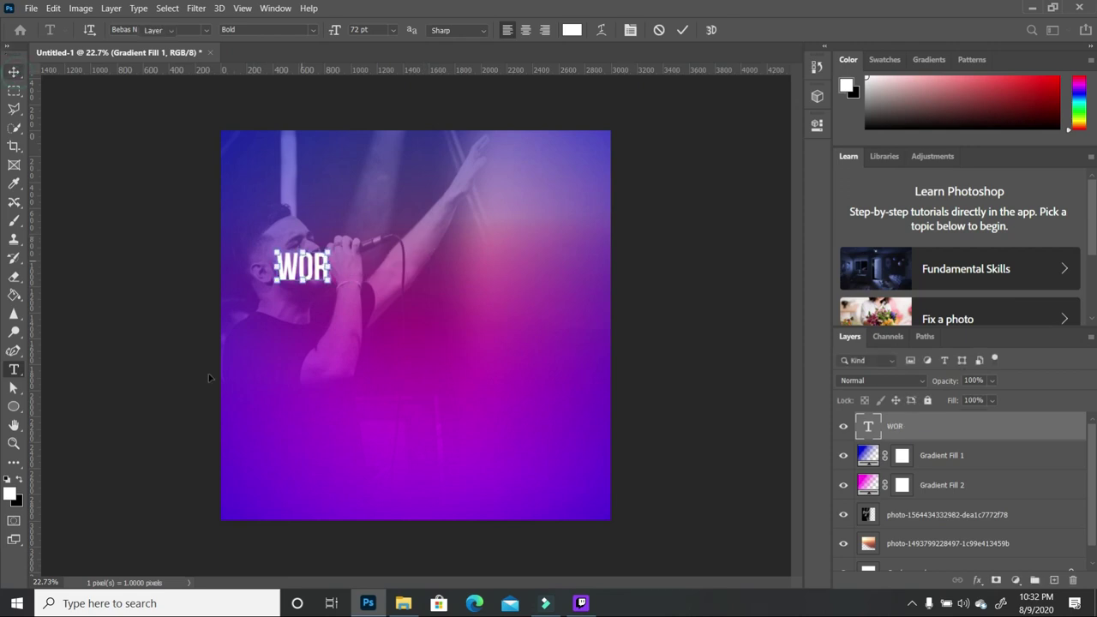
left_click(14, 72)
Enlarge the WOR text to about 311–312 pt.
left_click(14, 369)
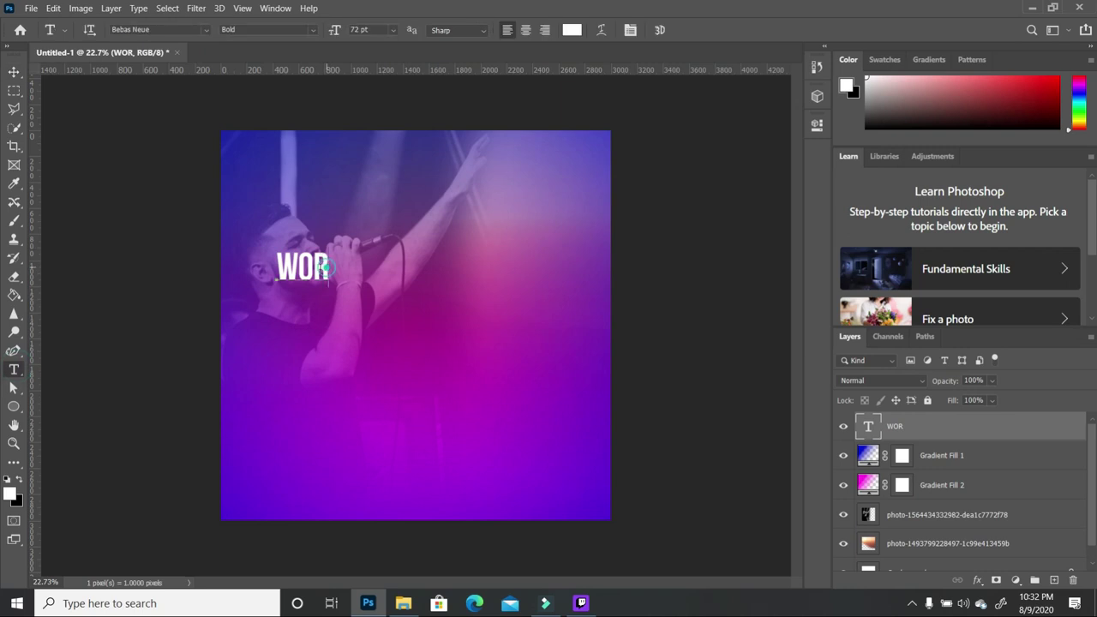
double_click(317, 267)
left_click(377, 30)
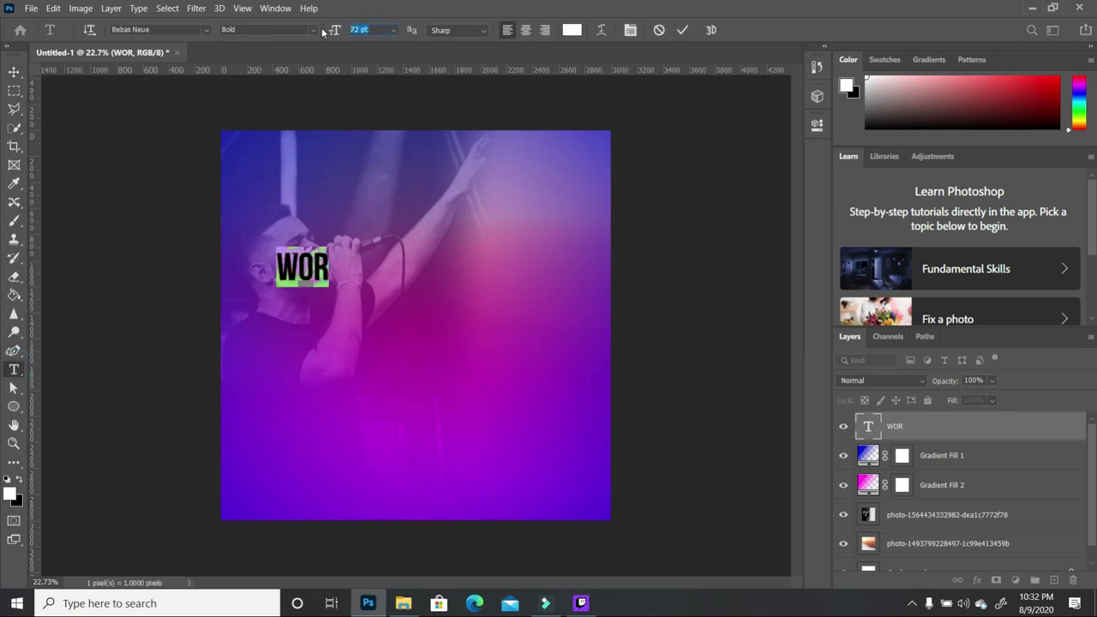
type("311")
key("Return")
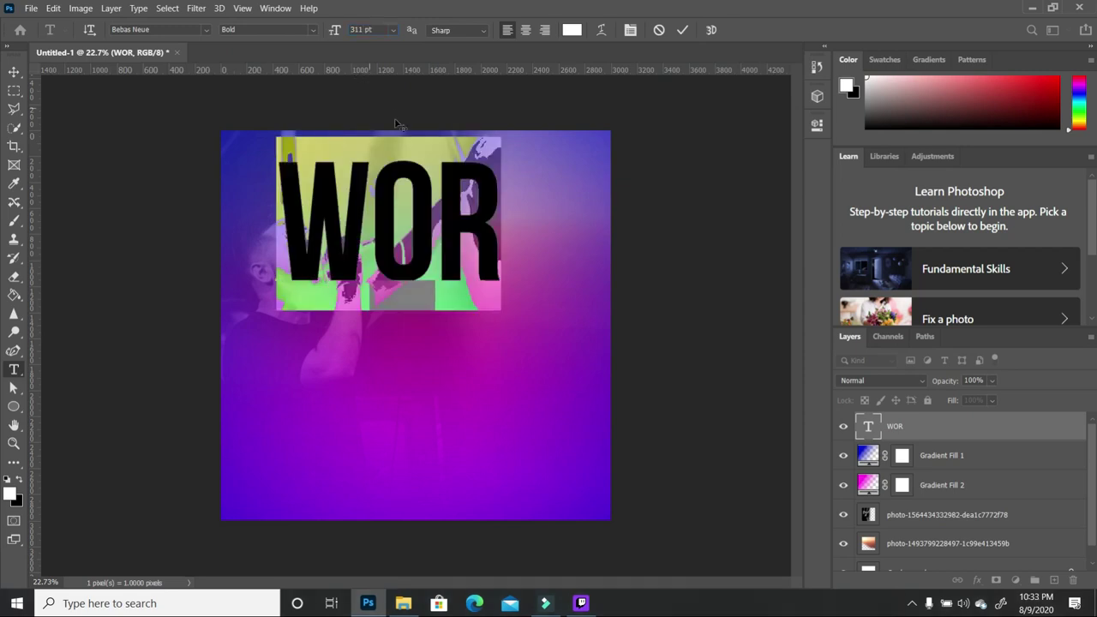
left_click(360, 29)
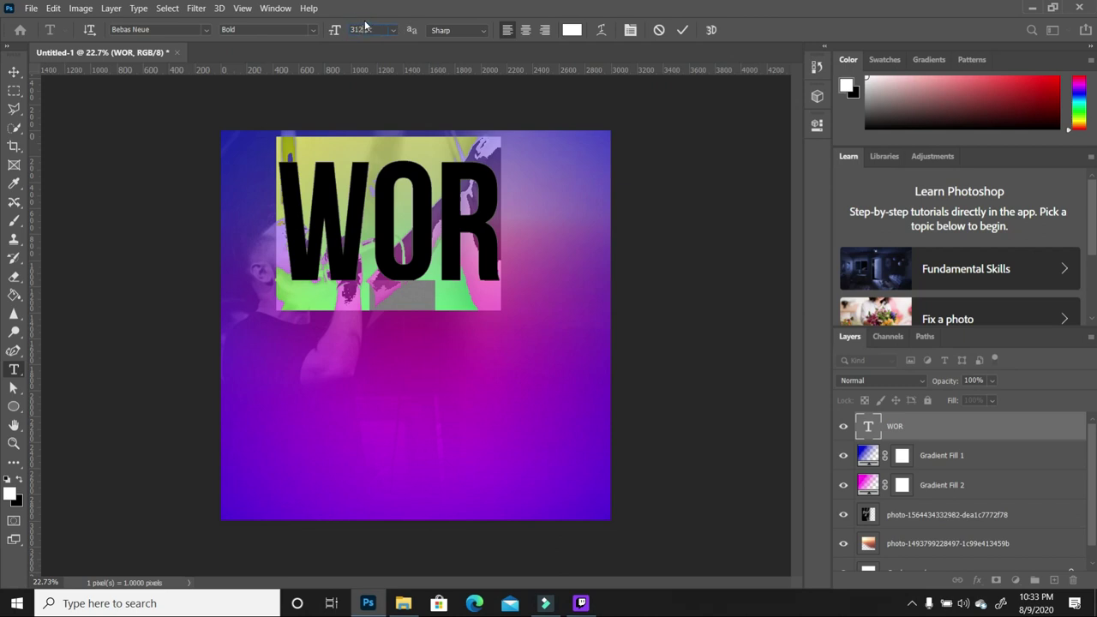
Move WOR to the upper right of the poster and open its layer style.
left_click(15, 68)
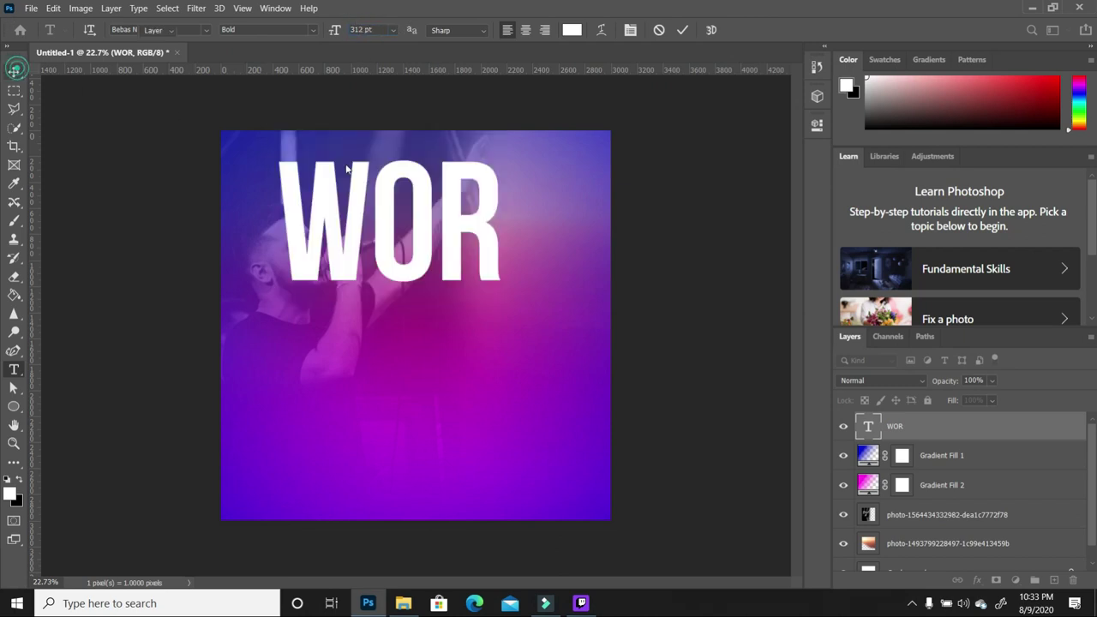
left_click_drag(451, 245, 557, 269)
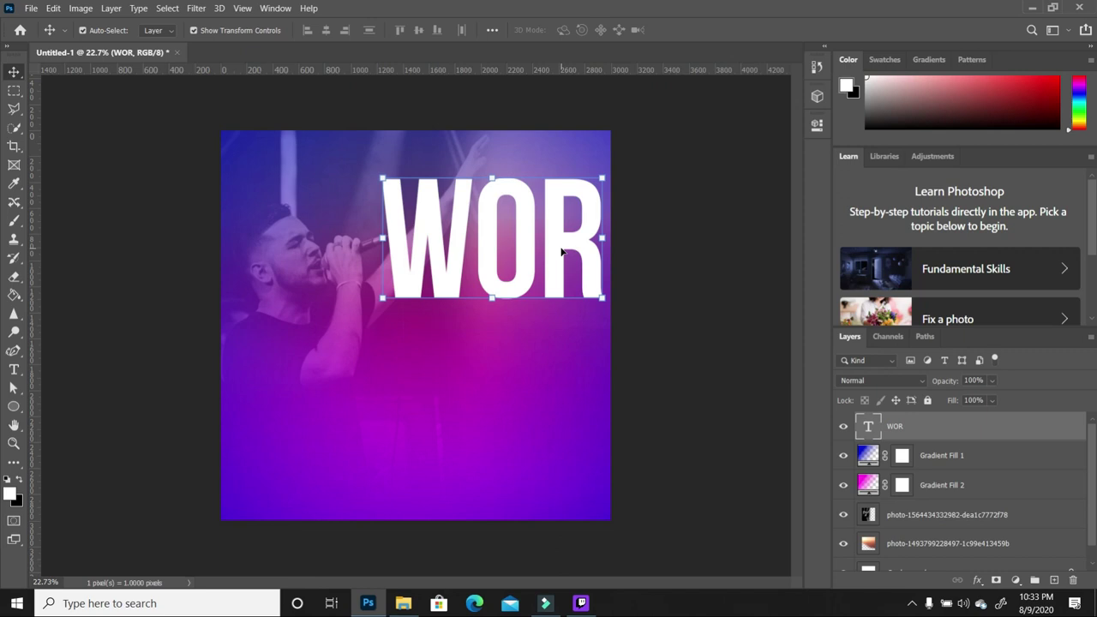
double_click(1073, 428)
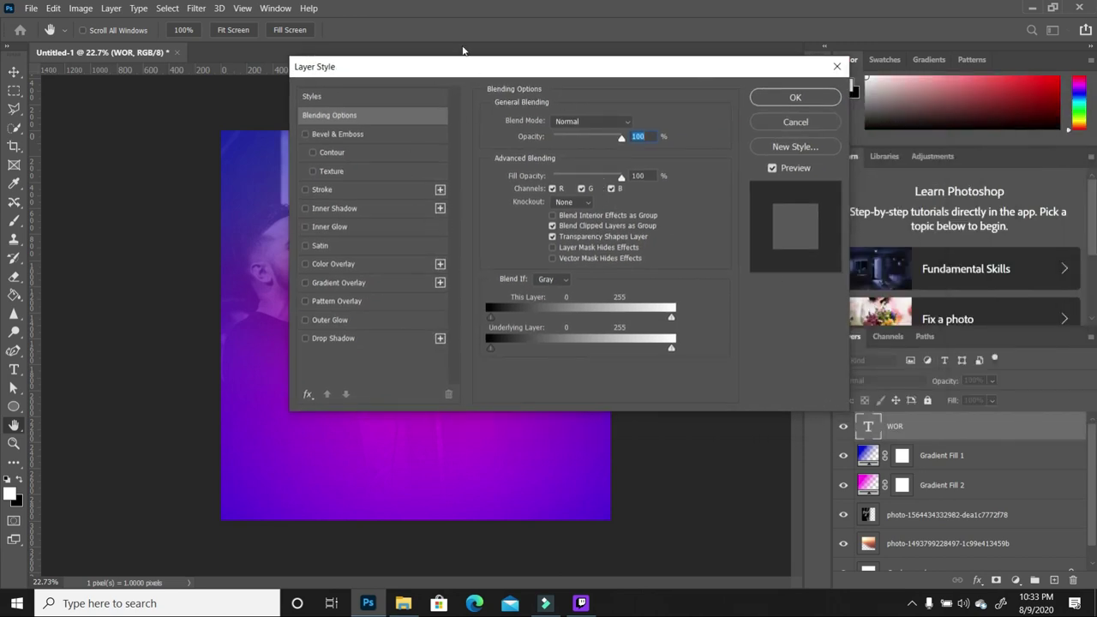
Give WOR a dark drop shadow with 25% spread and 70 px size.
left_click(451, 329)
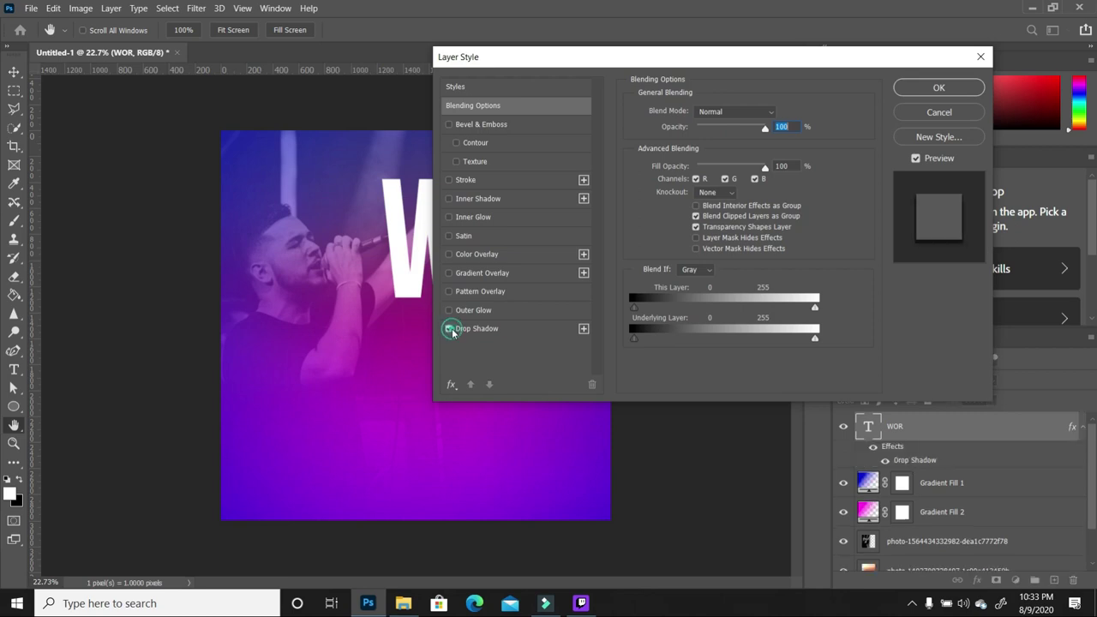
left_click_drag(575, 66, 700, 51)
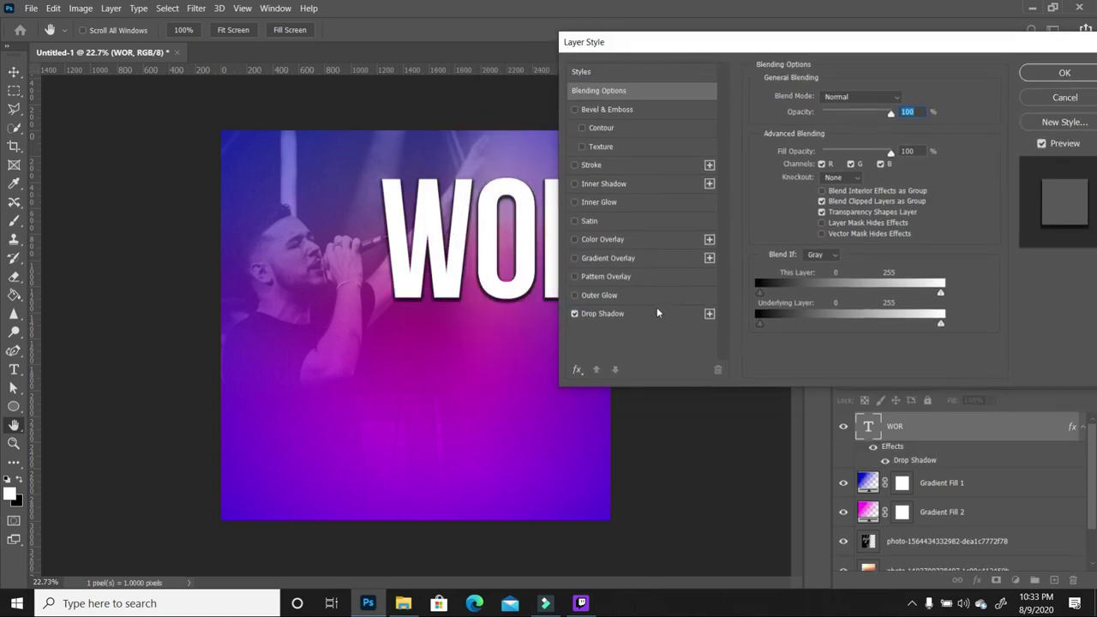
left_click(633, 314)
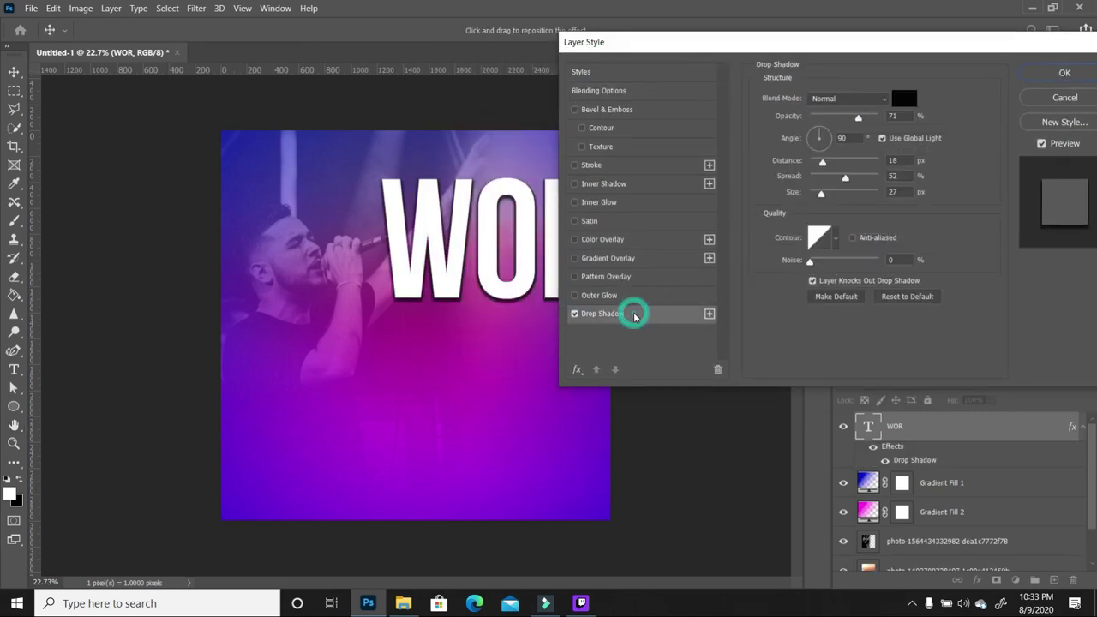
mouse_move(845, 177)
left_mouse_down()
mouse_move(820, 180)
mouse_move(823, 195)
mouse_move(838, 197)
mouse_move(812, 165)
mouse_move(837, 172)
left_mouse_up()
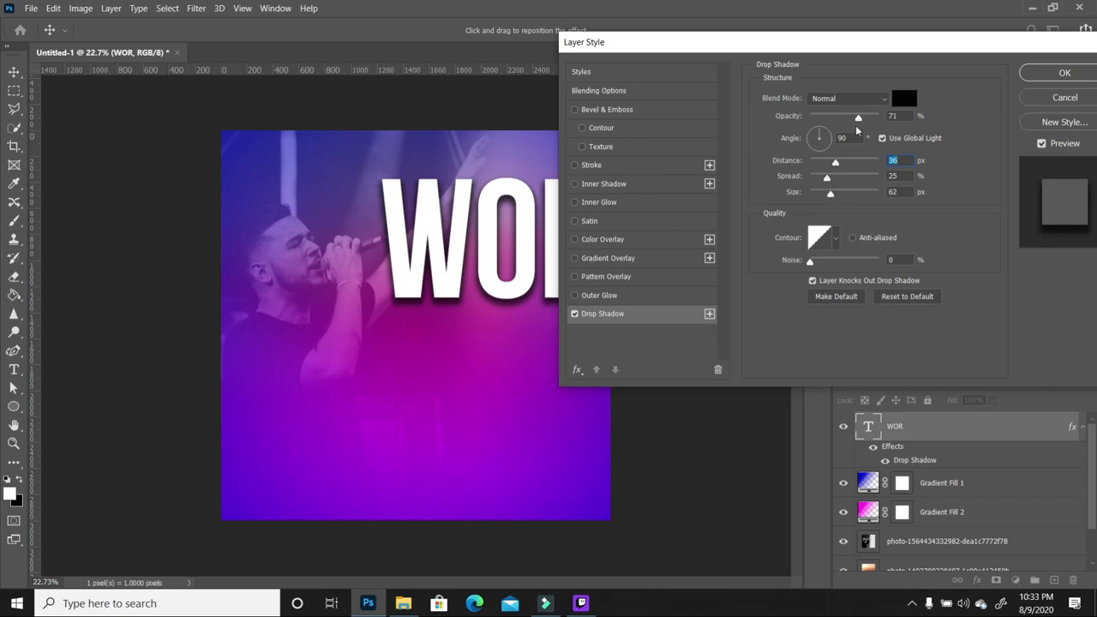
left_click_drag(830, 194, 833, 196)
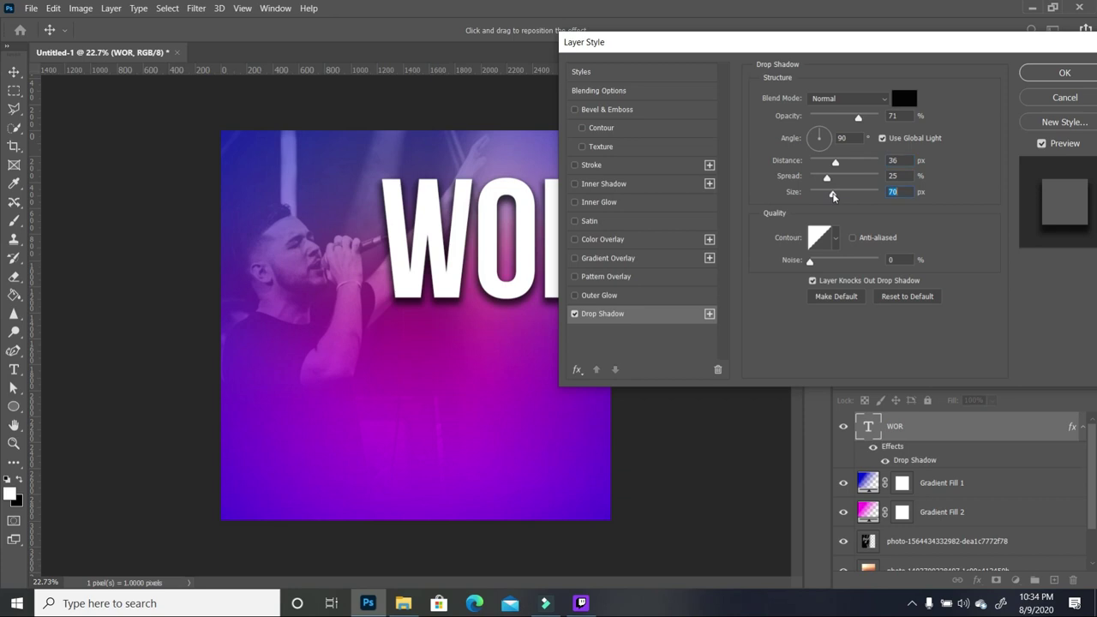
left_click(1056, 73)
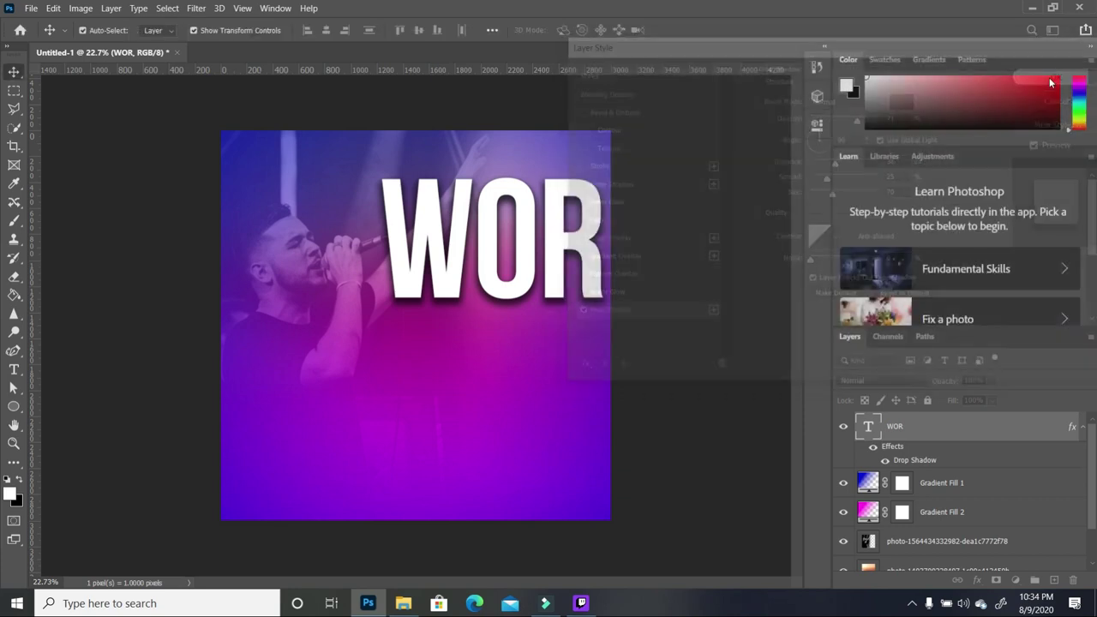
Nudge the WOR title slightly to the right and reselect it.
key("shift+Right")
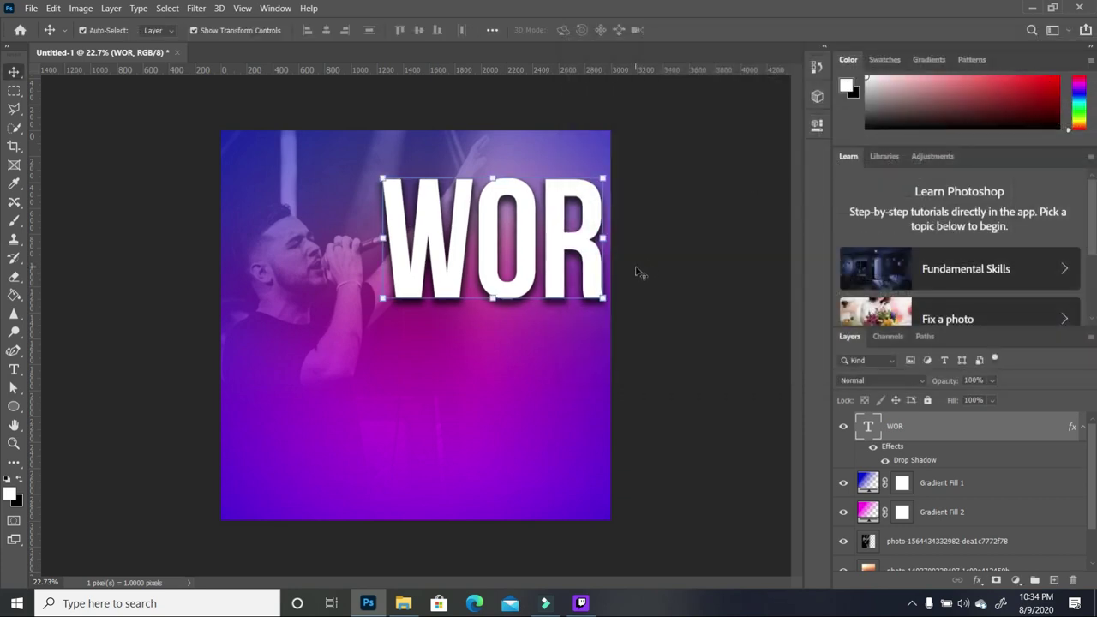
key("shift+Right")
left_click(659, 269)
left_click(594, 267)
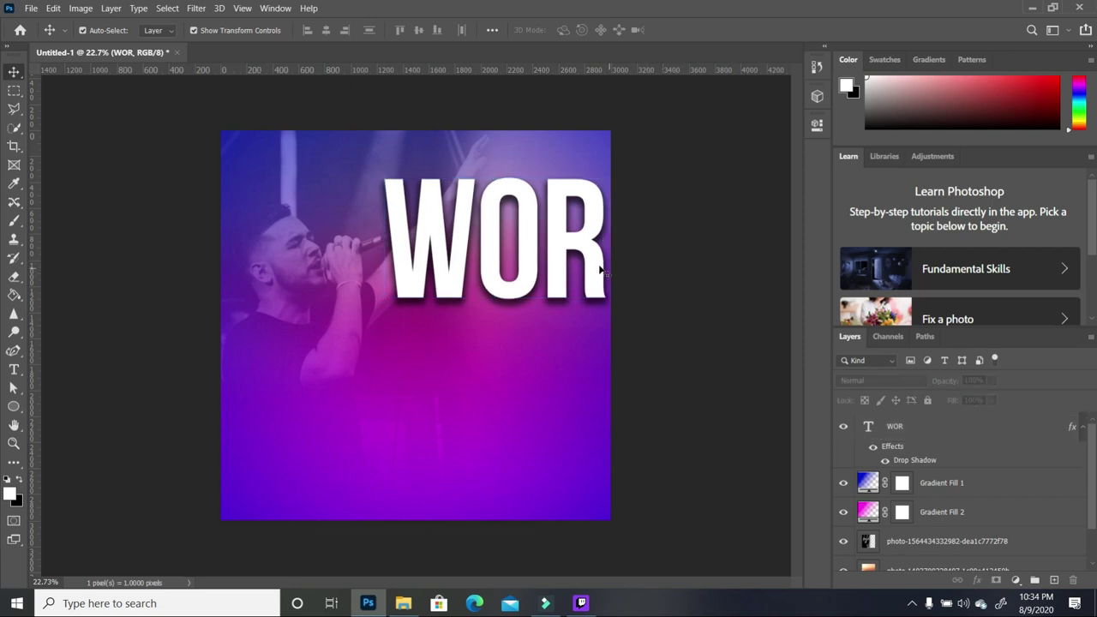
Duplicate WOR, move the copy directly below, and retype it as SHIP.
left_click_drag(999, 430, 1055, 581)
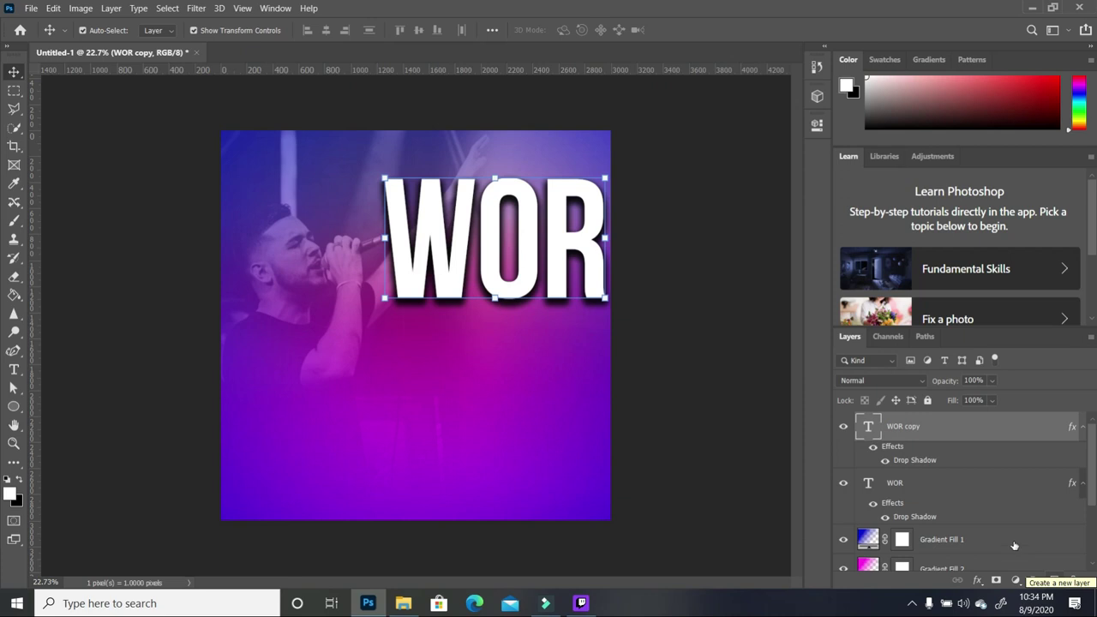
left_click_drag(555, 244, 563, 374)
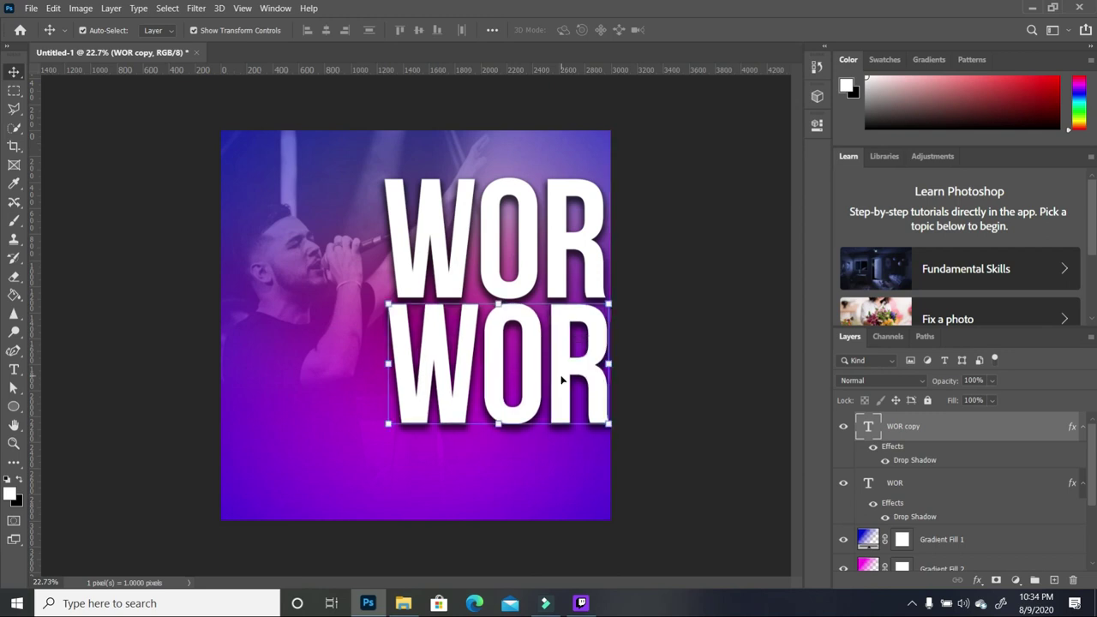
left_click(15, 370)
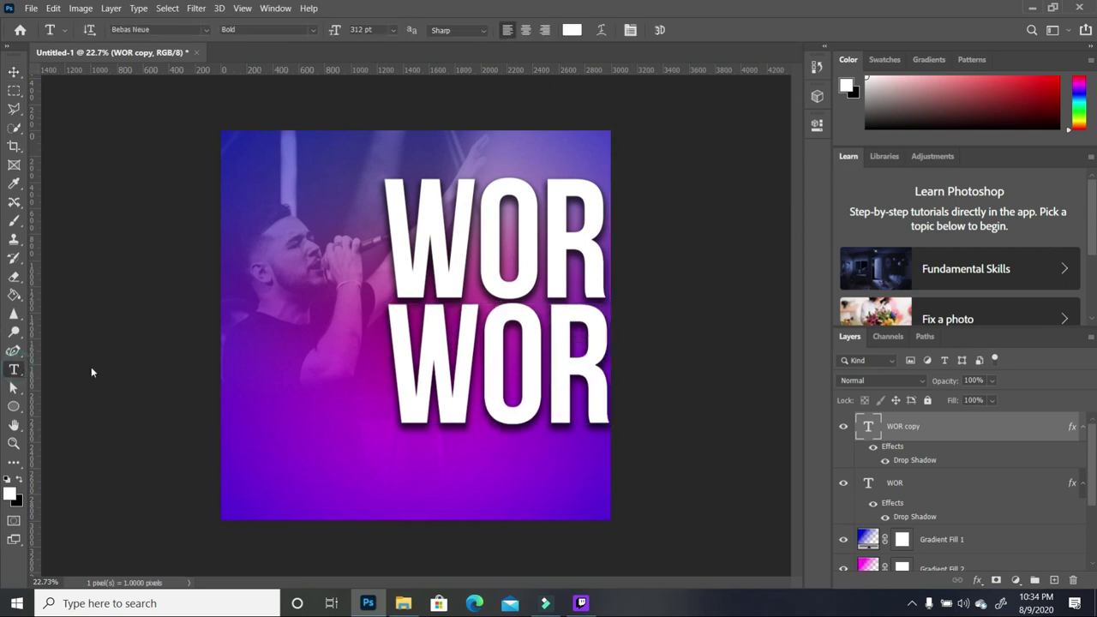
left_click_drag(603, 369, 402, 365)
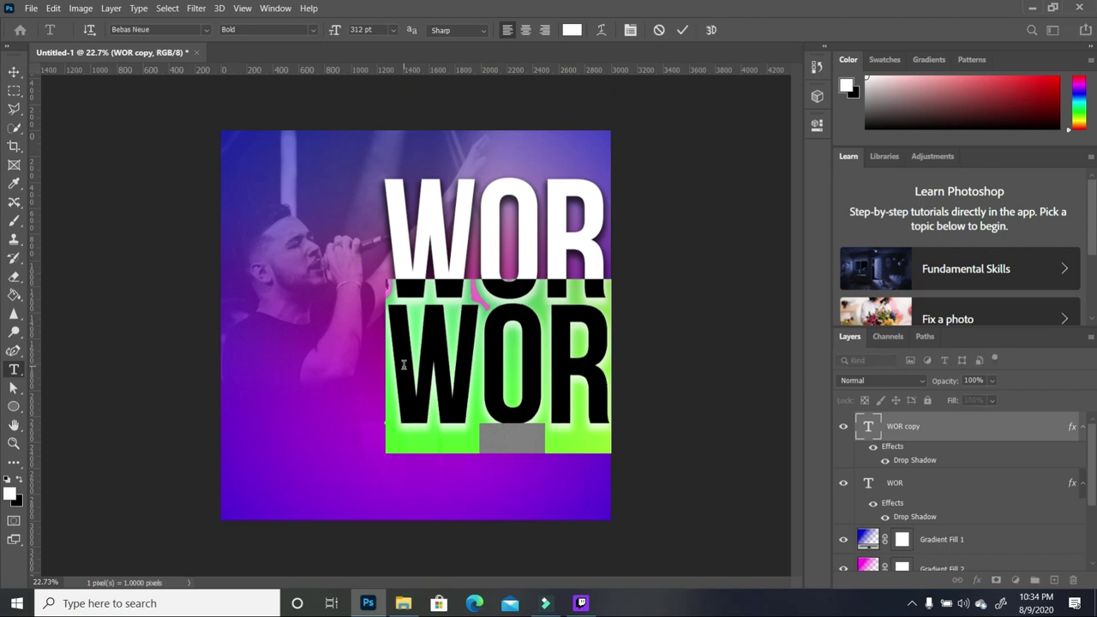
type("SI")
key("BackSpace")
type("HIP")
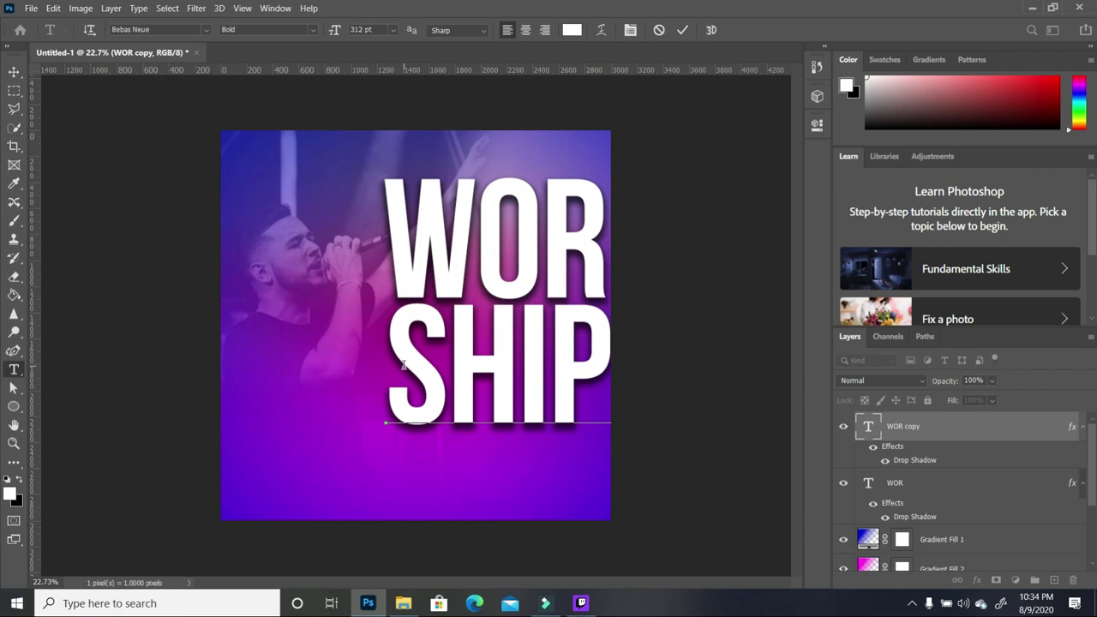
left_click(14, 71)
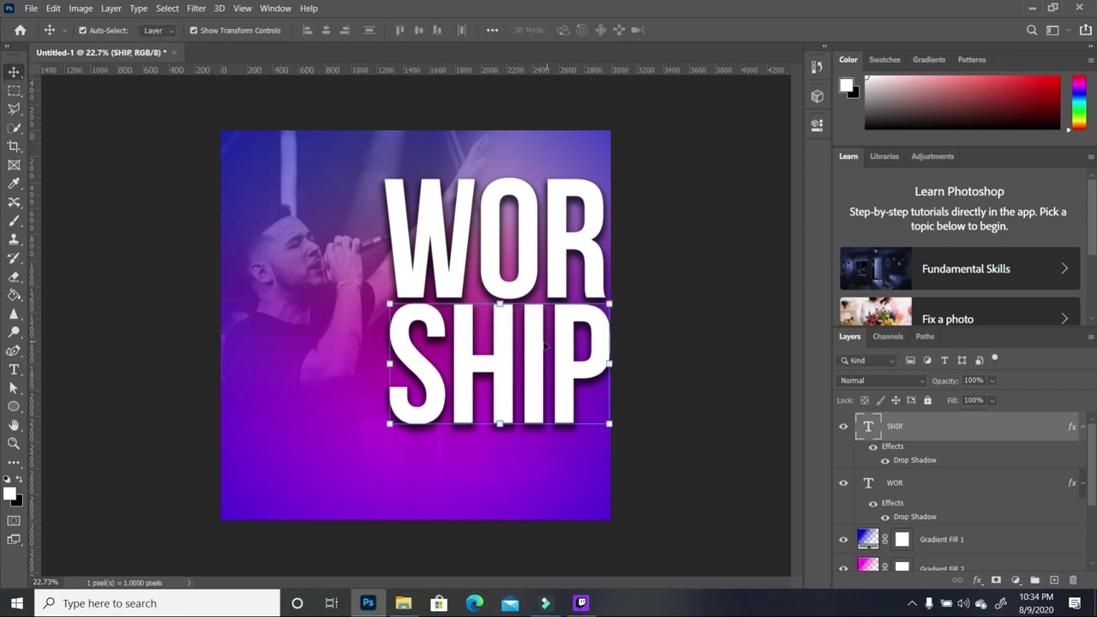
Nudge the WOR and SHIP titles together slightly to the left.
left_click(521, 276, "shift")
key("Left")
key("Left")
key("Left")
key("Left")
key("Left")
key("Left")
key("Left")
key("Left")
key("Left")
key("Left")
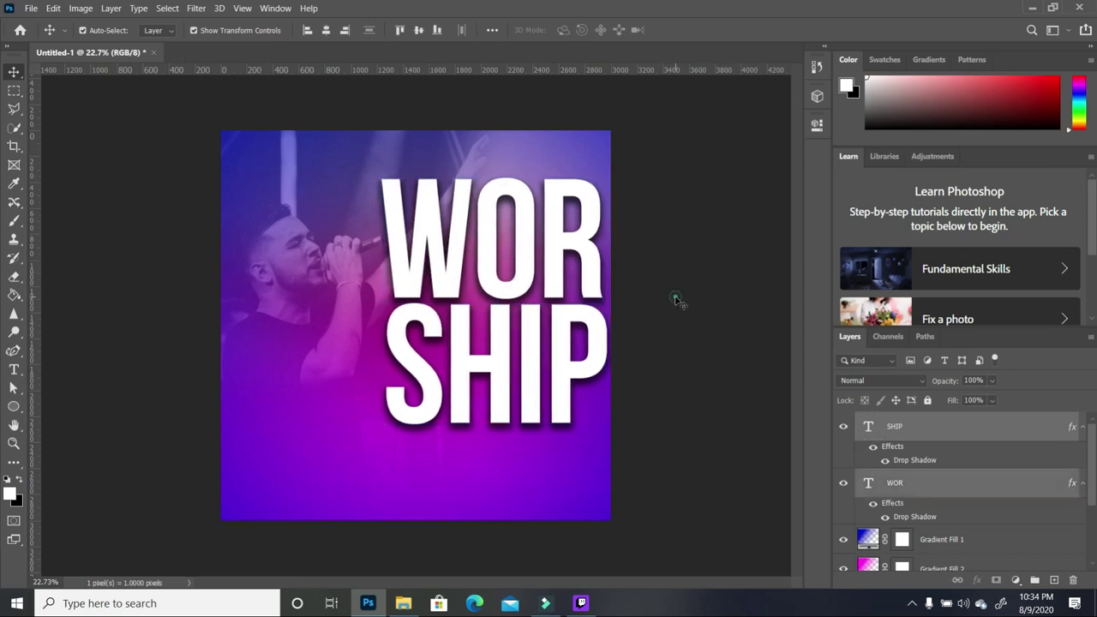
left_click(676, 300)
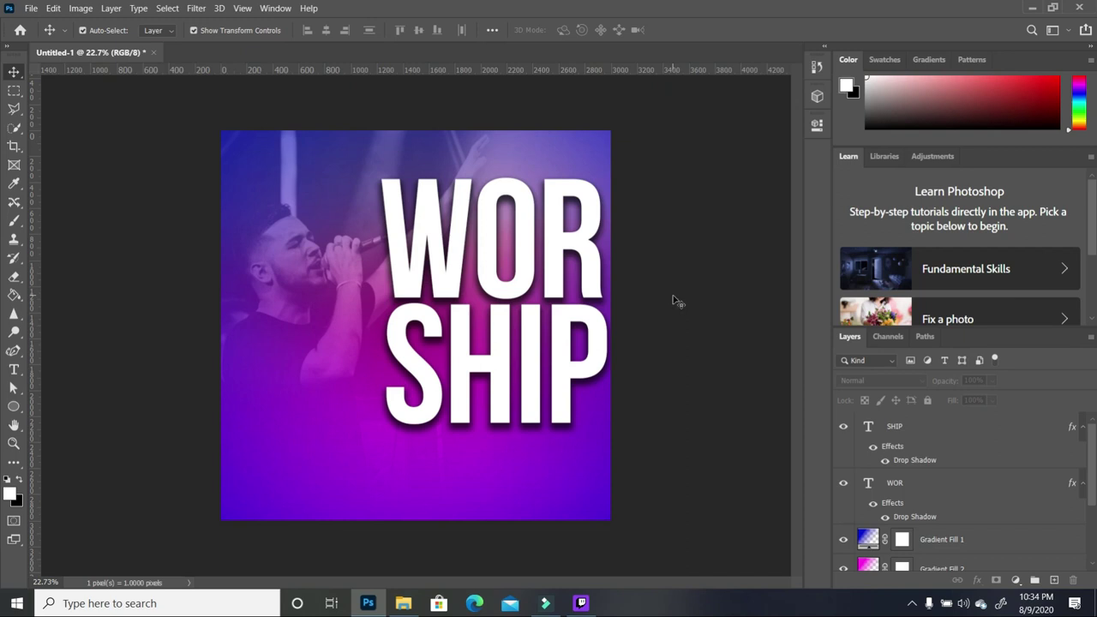
Add a 60 pt NIGHT text line at the lower left and select it for a font change.
left_click(13, 370)
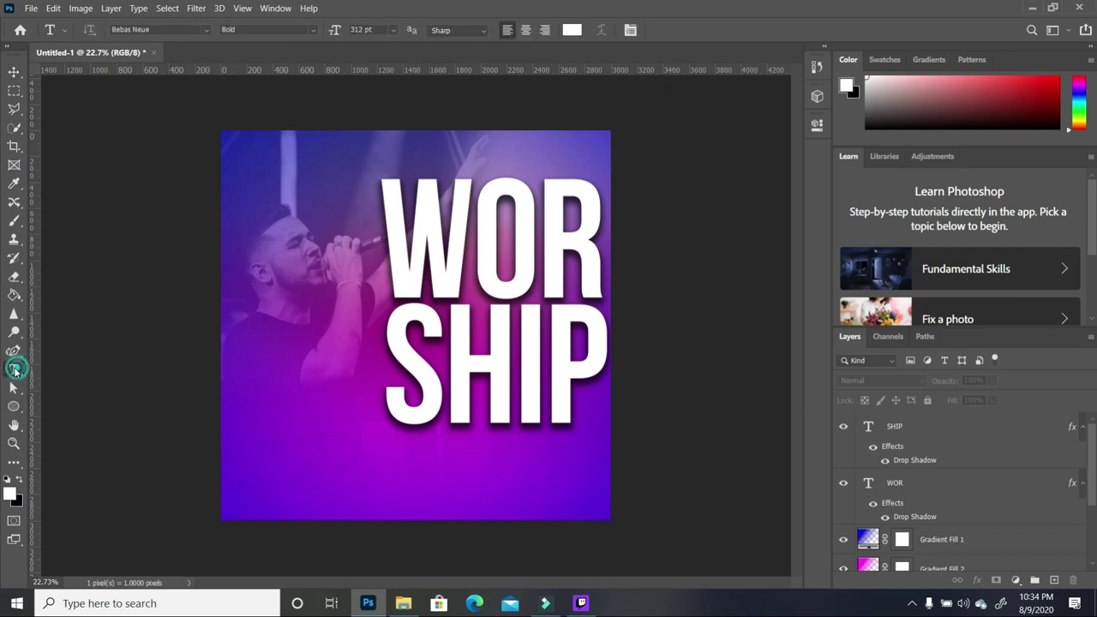
left_click(295, 471)
left_click(393, 30)
left_click(371, 203)
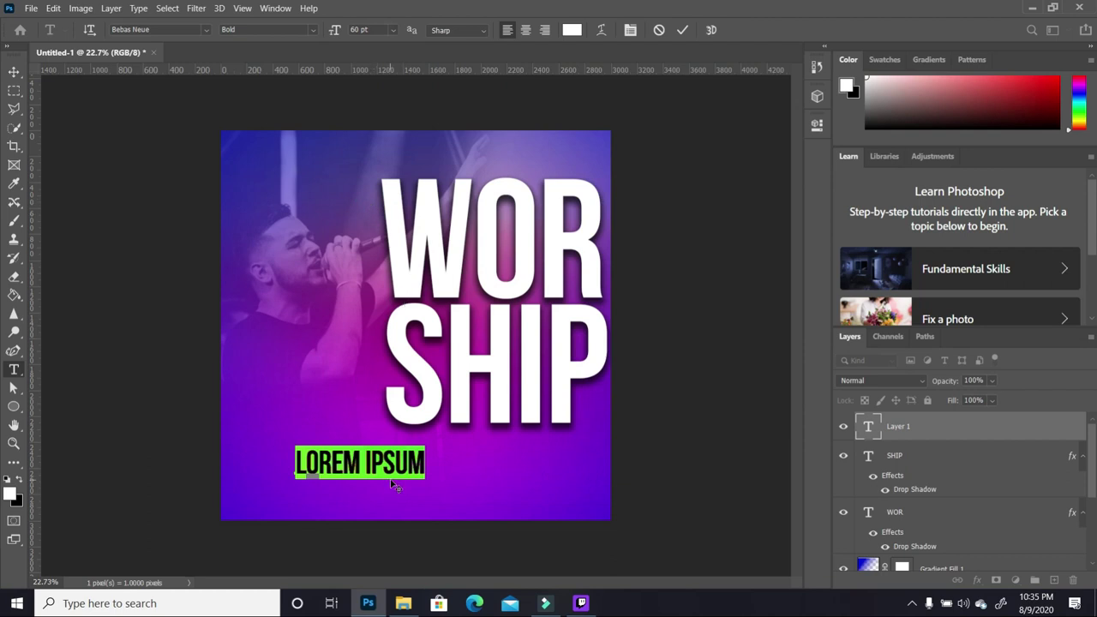
type("NIGHT")
left_click_drag(426, 468, 361, 467)
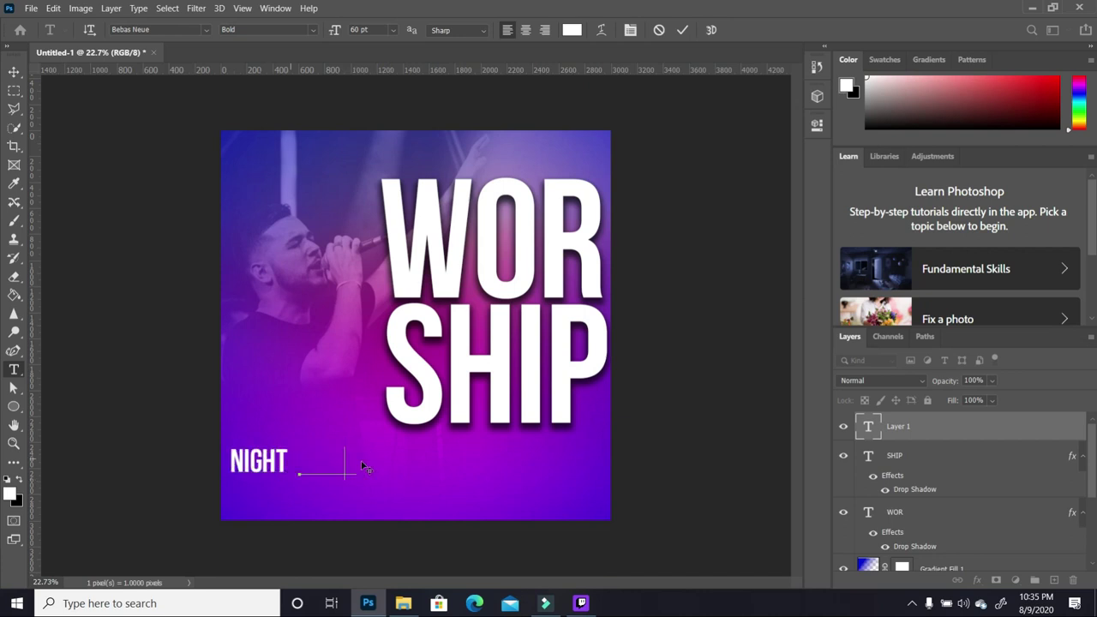
key("ctrl+a")
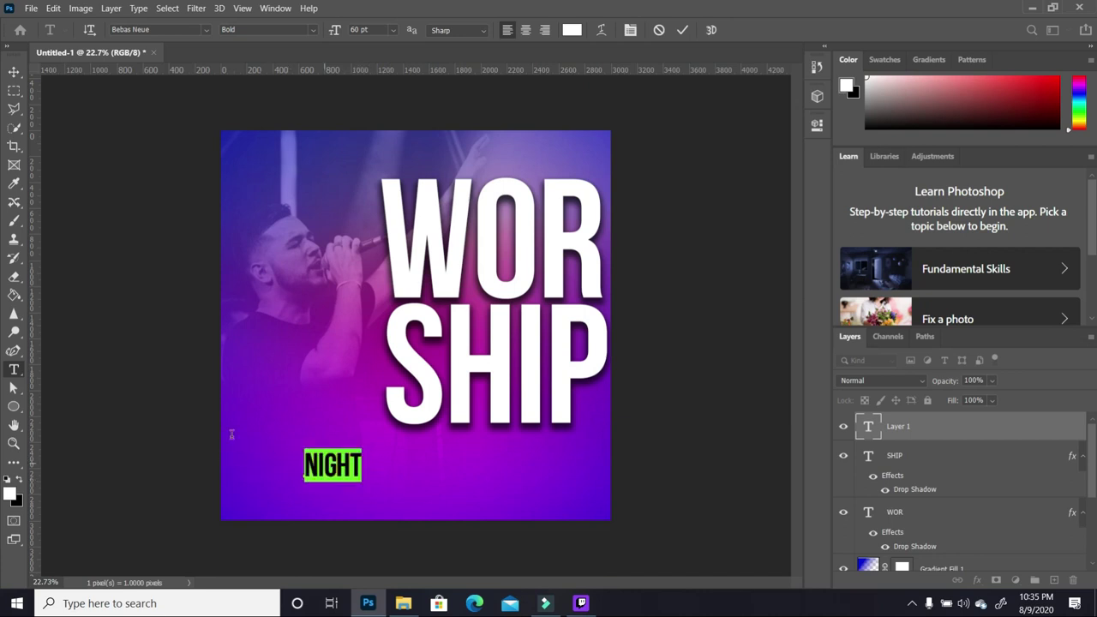
left_click(207, 30)
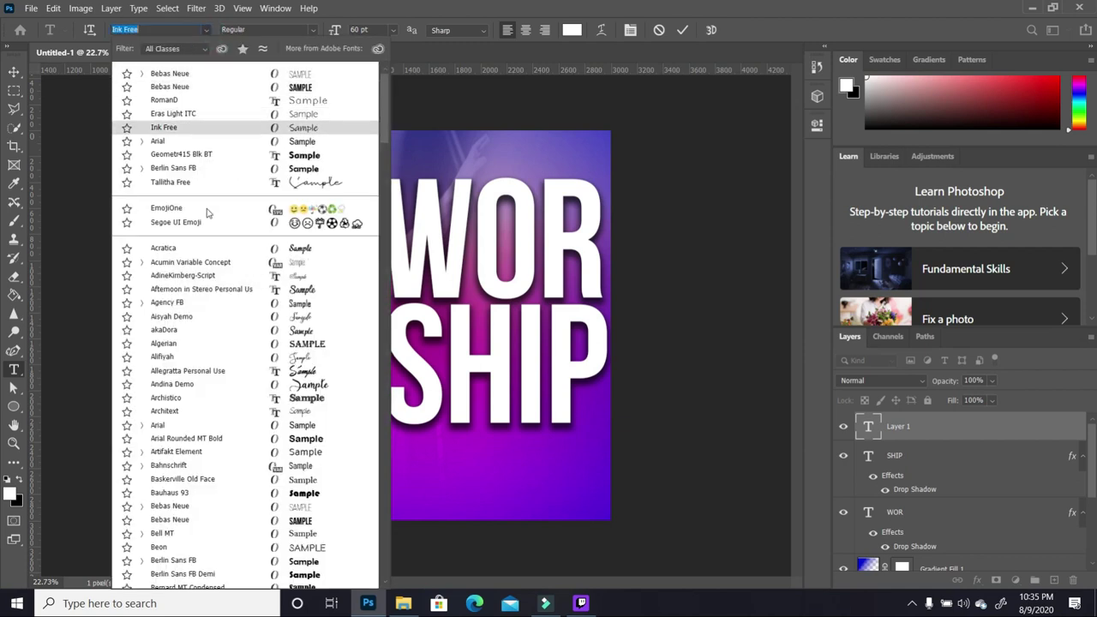
Apply the akaDora script font to the NIGHT text.
scroll(199, 240, "down", 3)
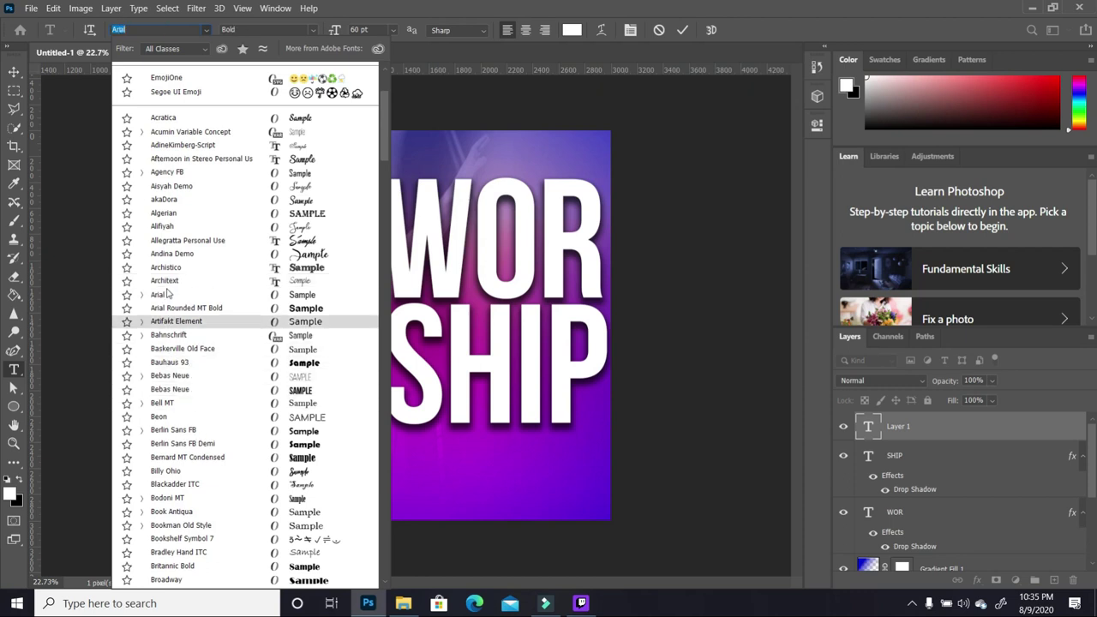
left_click(178, 200)
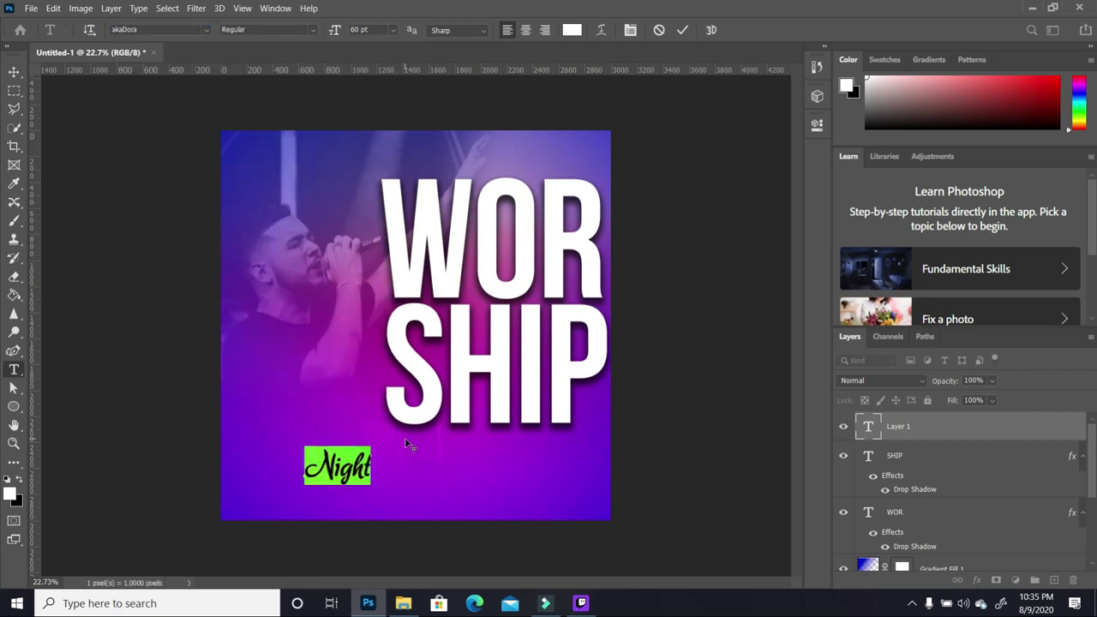
left_click(374, 29)
Set Night to 122 pt, move it to the lower left, and open its layer style.
type("122")
key("Return")
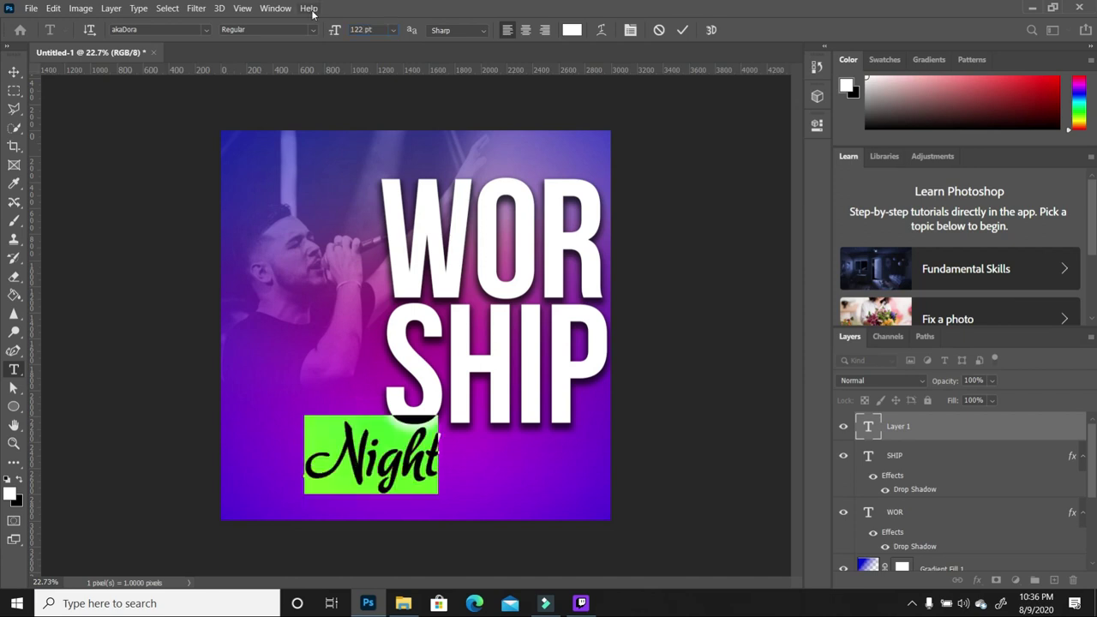
left_click(14, 72)
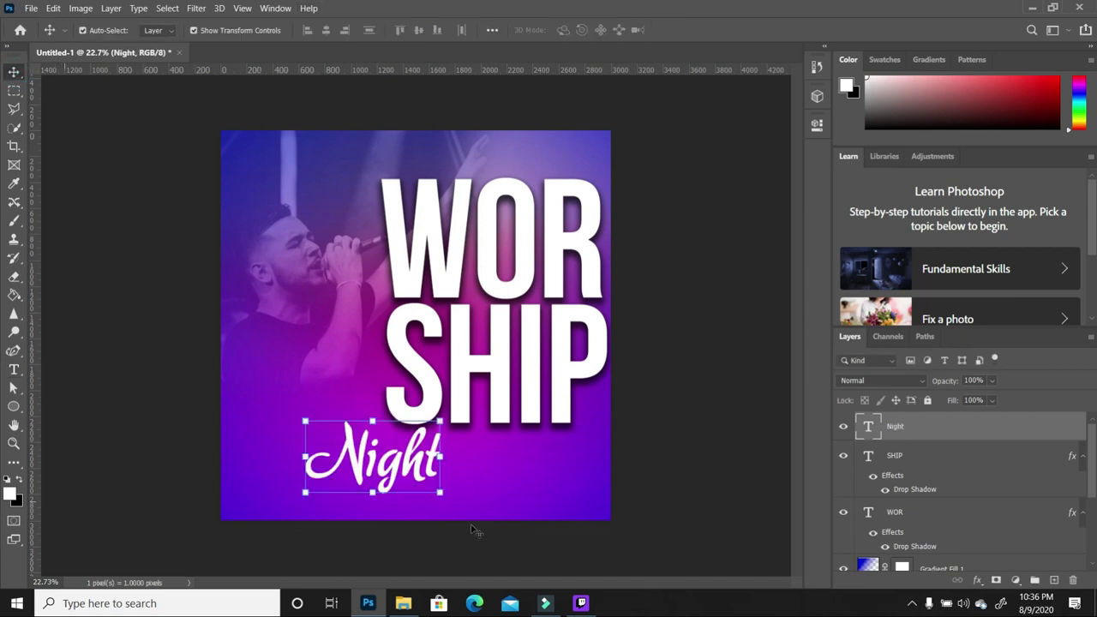
left_click_drag(410, 460, 358, 468)
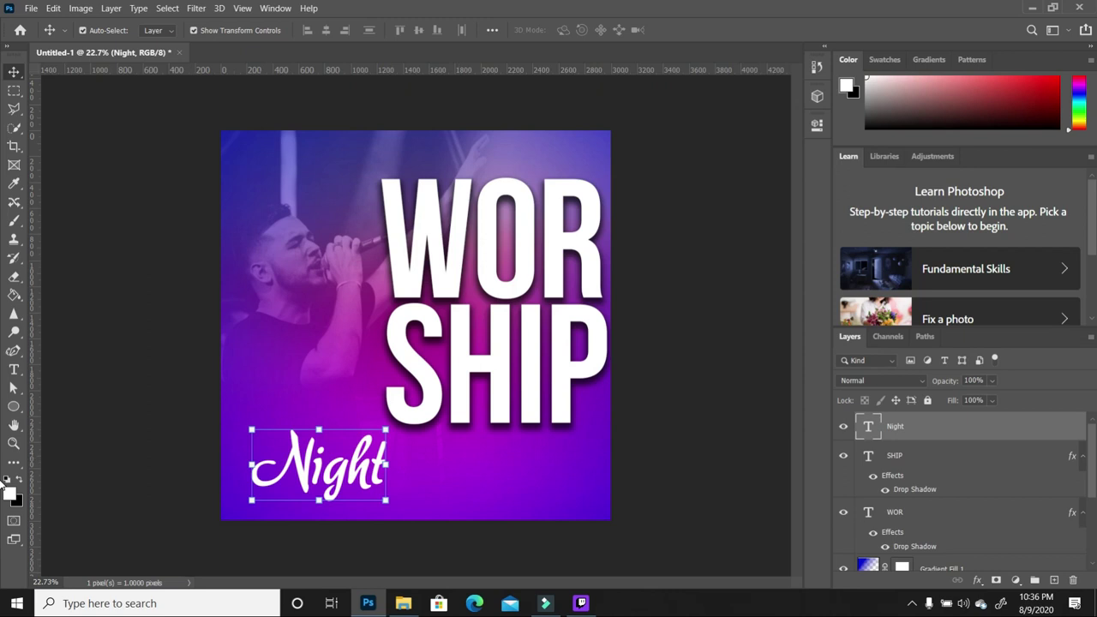
double_click(1076, 428)
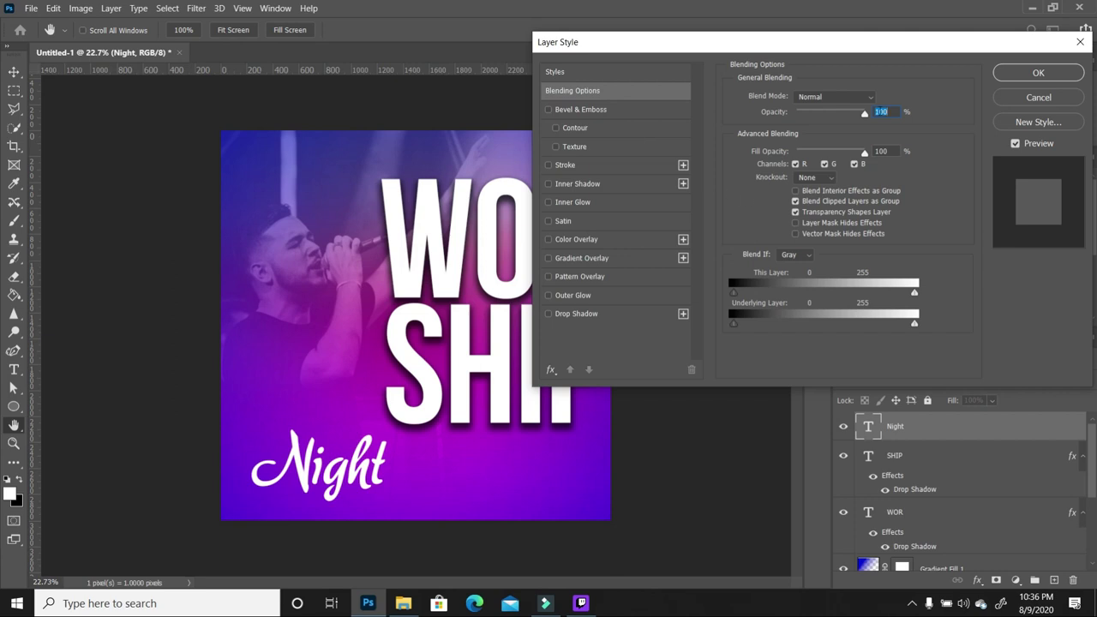
Enable Bevel & Emboss with Contour, Stroke, Satin, Gradient Overlay and Drop Shadow on Night.
left_click(1039, 97)
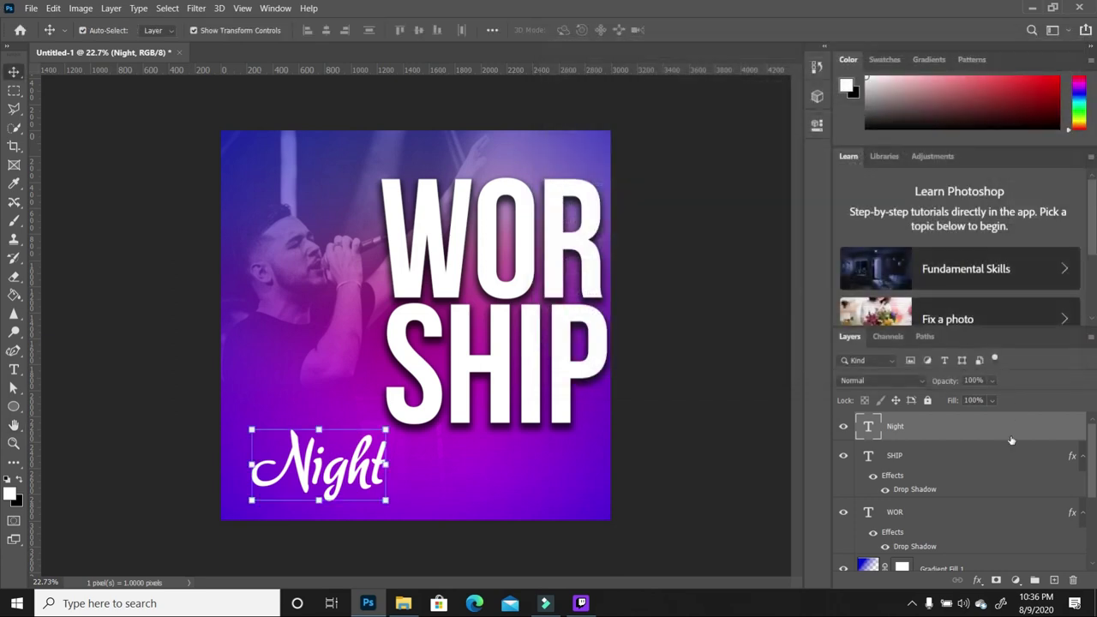
right_click(1012, 425)
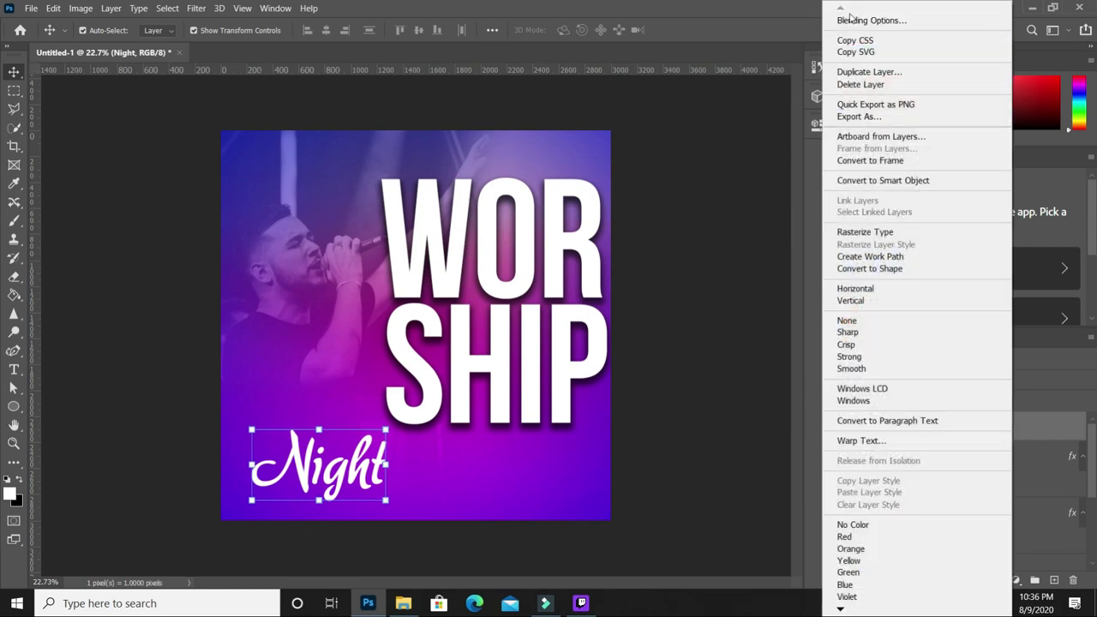
left_click(865, 20)
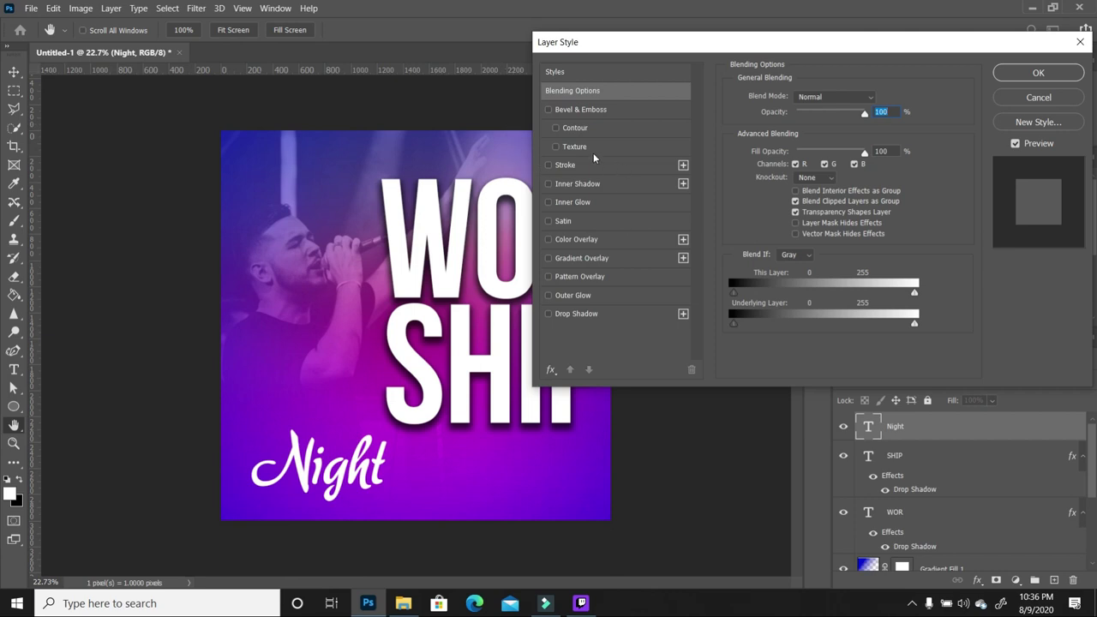
left_click(548, 110)
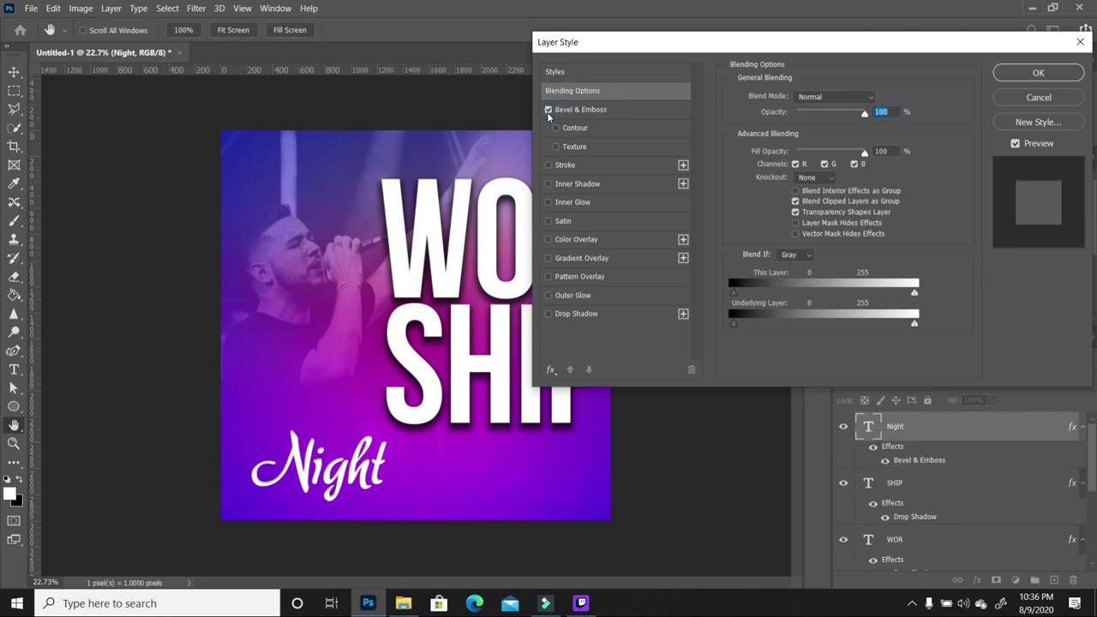
left_click(555, 128)
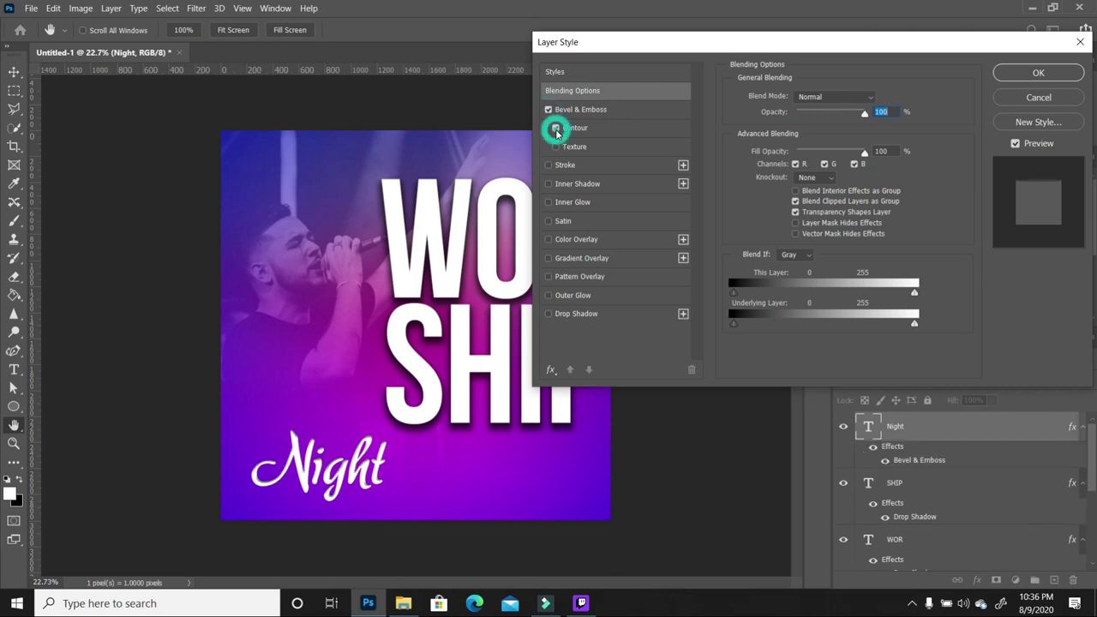
left_click(548, 166)
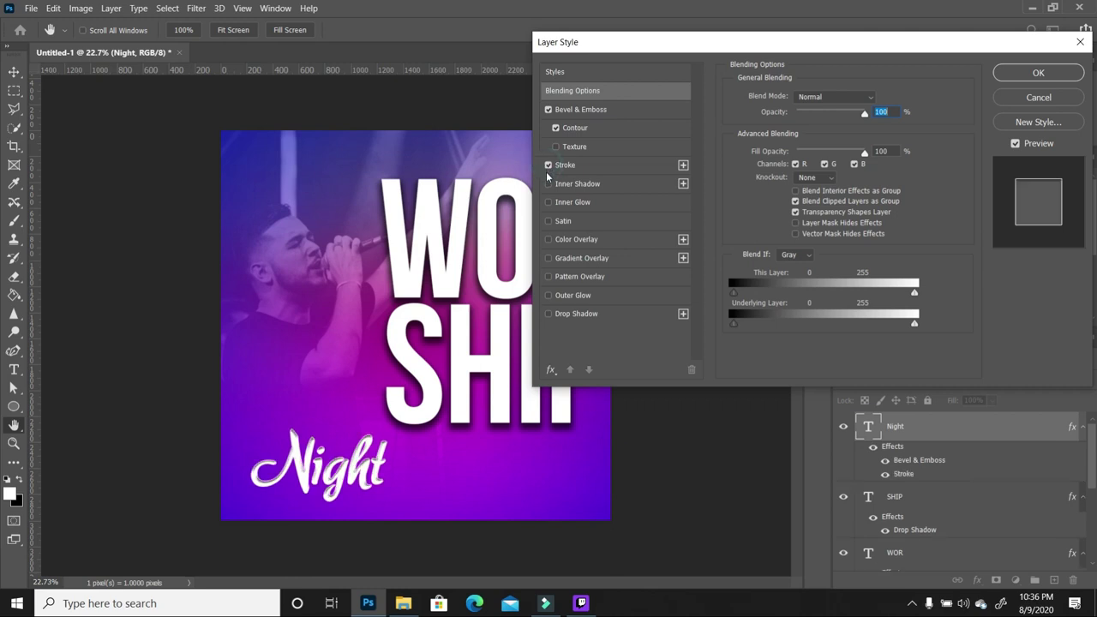
left_click(548, 221)
left_click(549, 259)
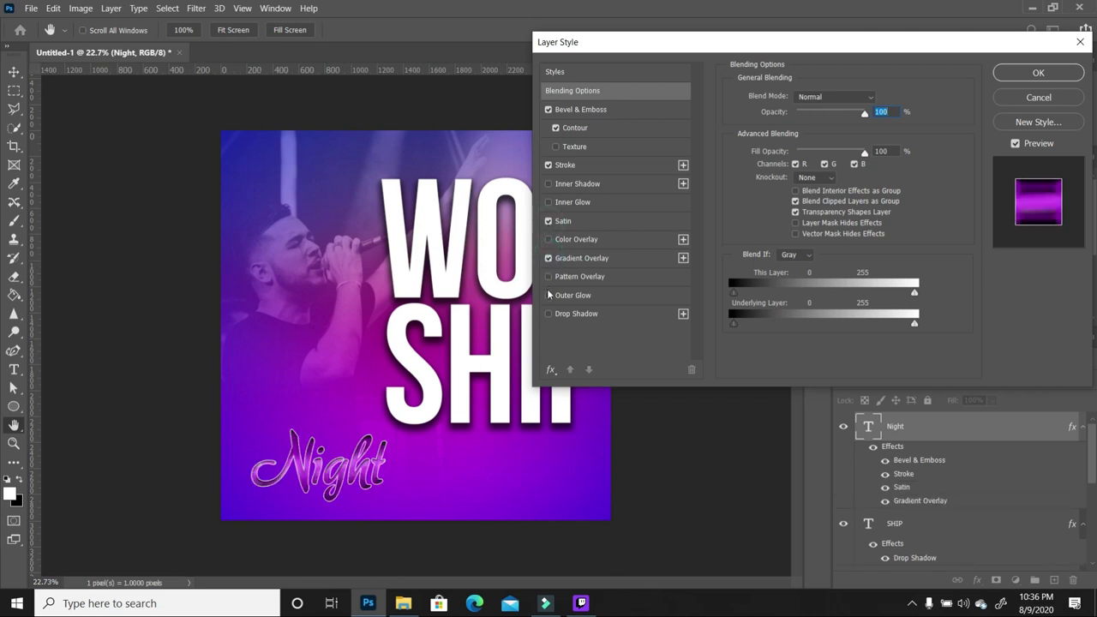
left_click(548, 313)
left_click_drag(841, 45, 758, 69)
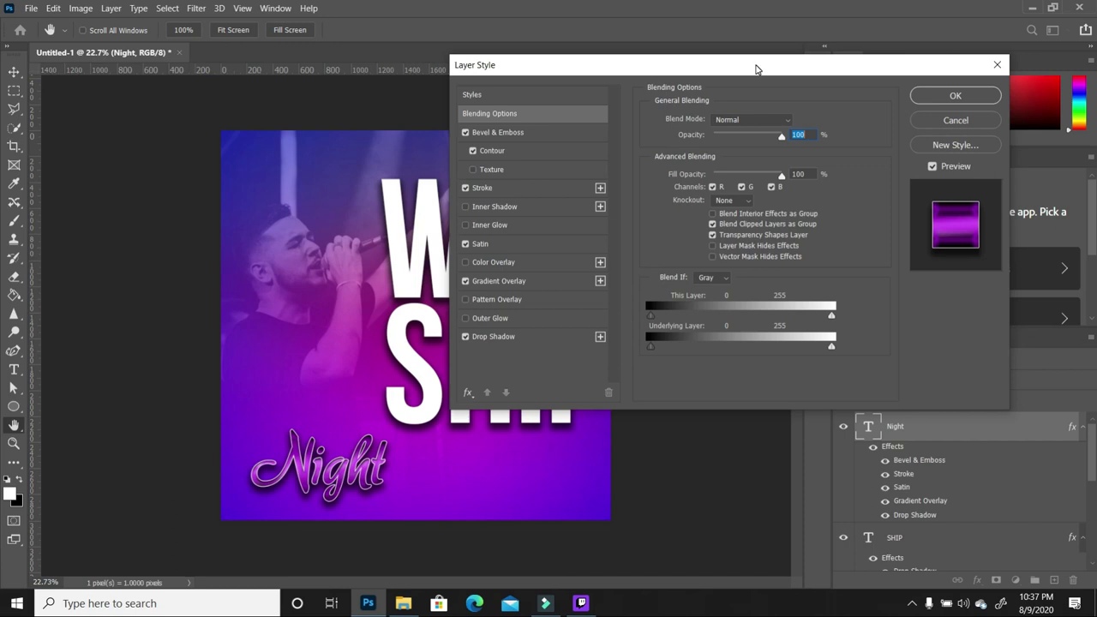
Set Night's bevel depth to 22% and its gloss contour to Ring.
left_click(541, 134)
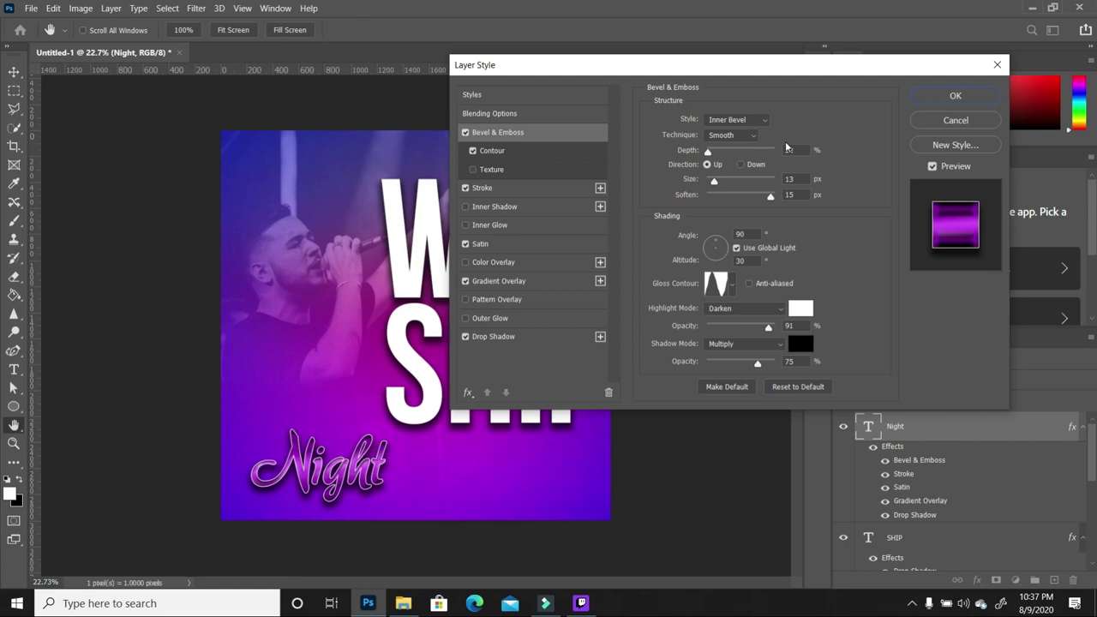
left_click(709, 151)
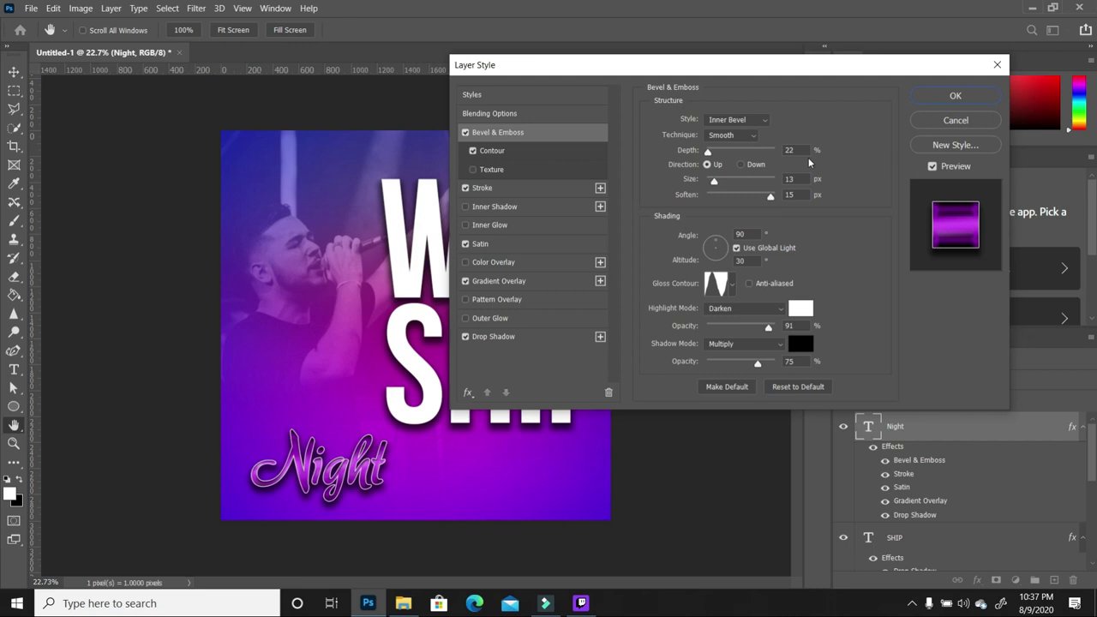
left_click(733, 285)
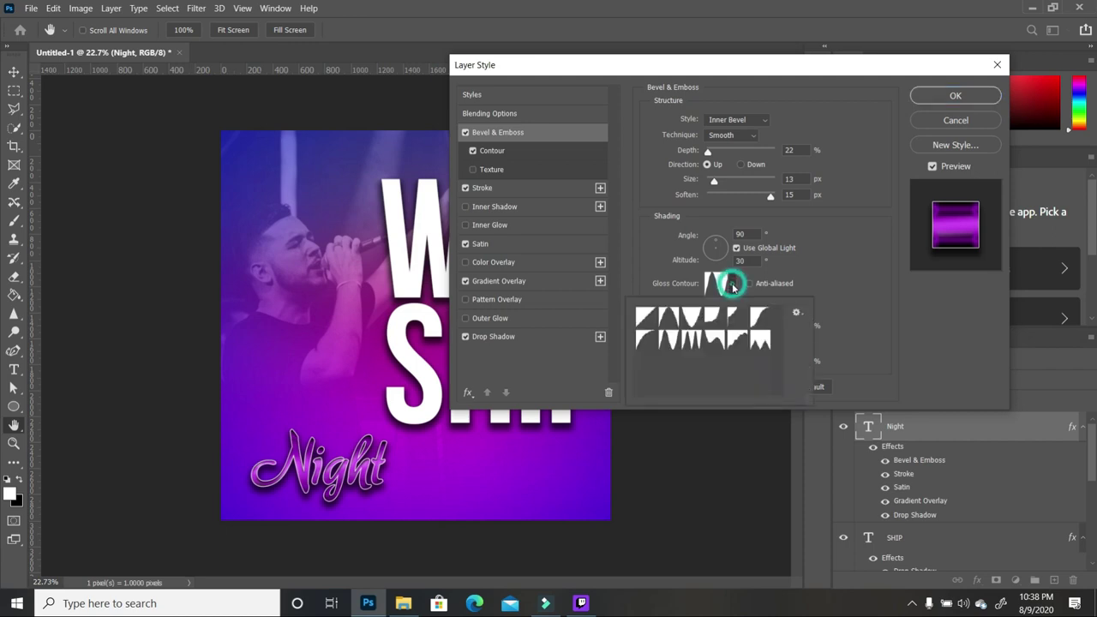
double_click(671, 343)
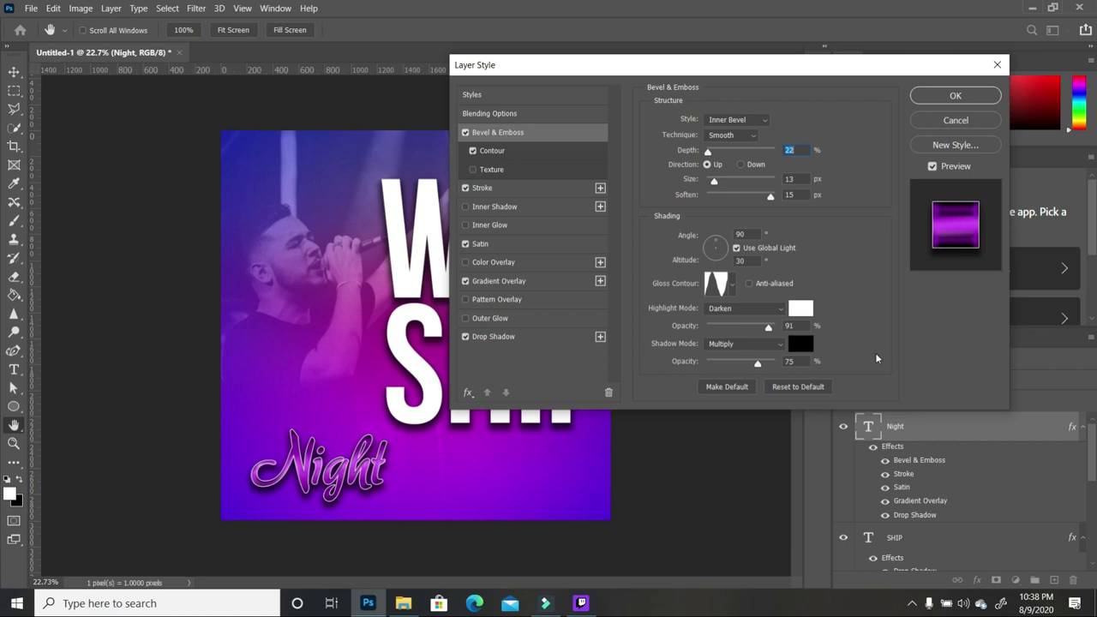
left_click(521, 152)
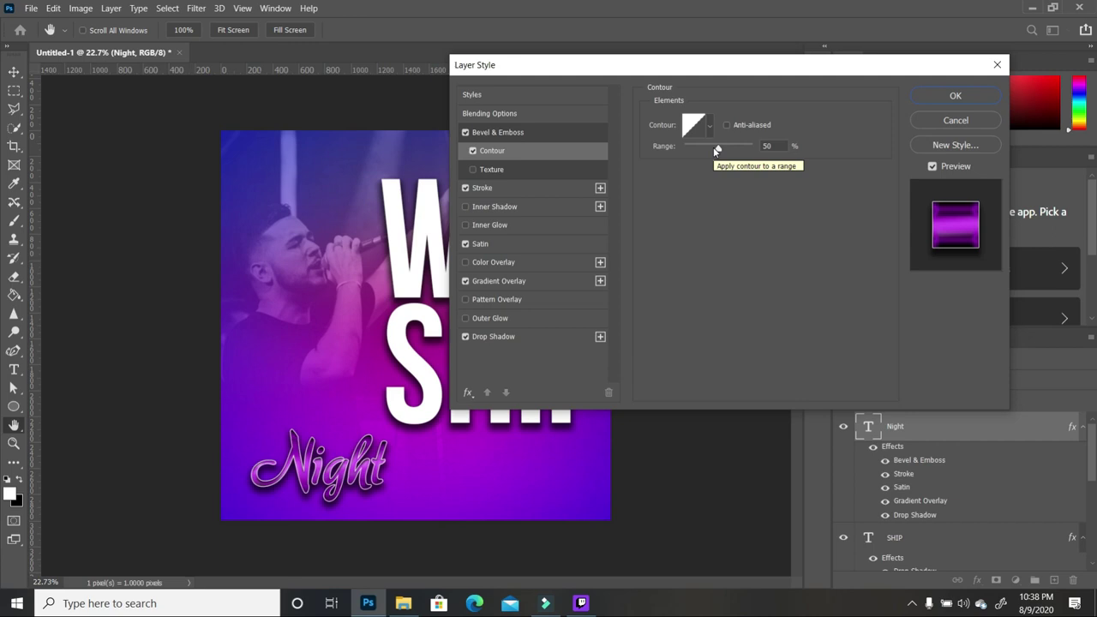
Check Night's stroke settings, then its purple inverted satin settings.
left_click(540, 187)
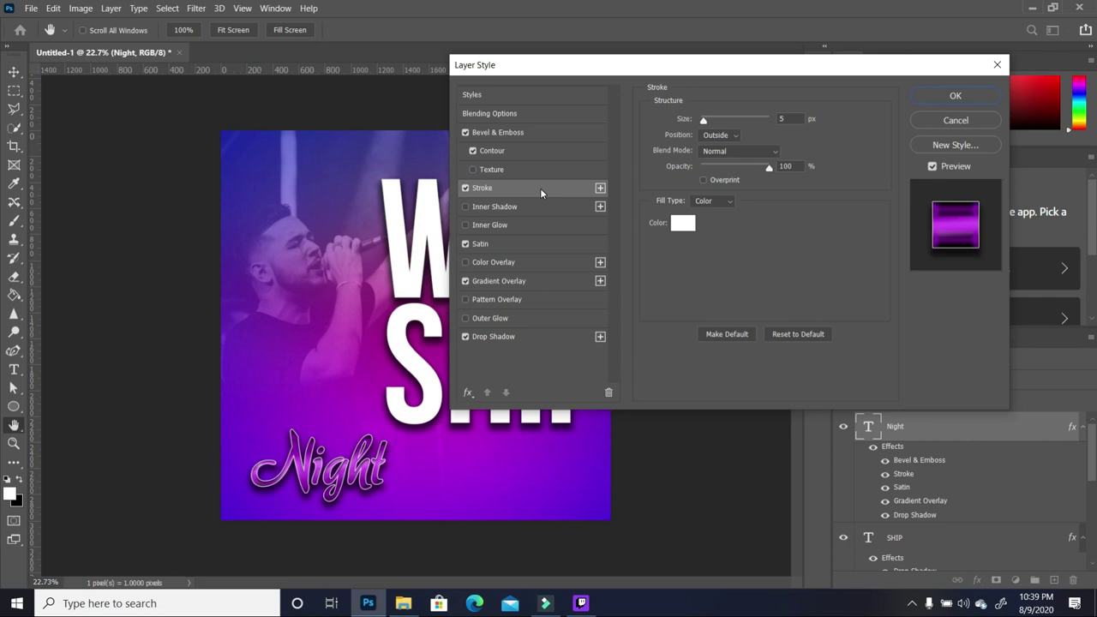
left_click(515, 247)
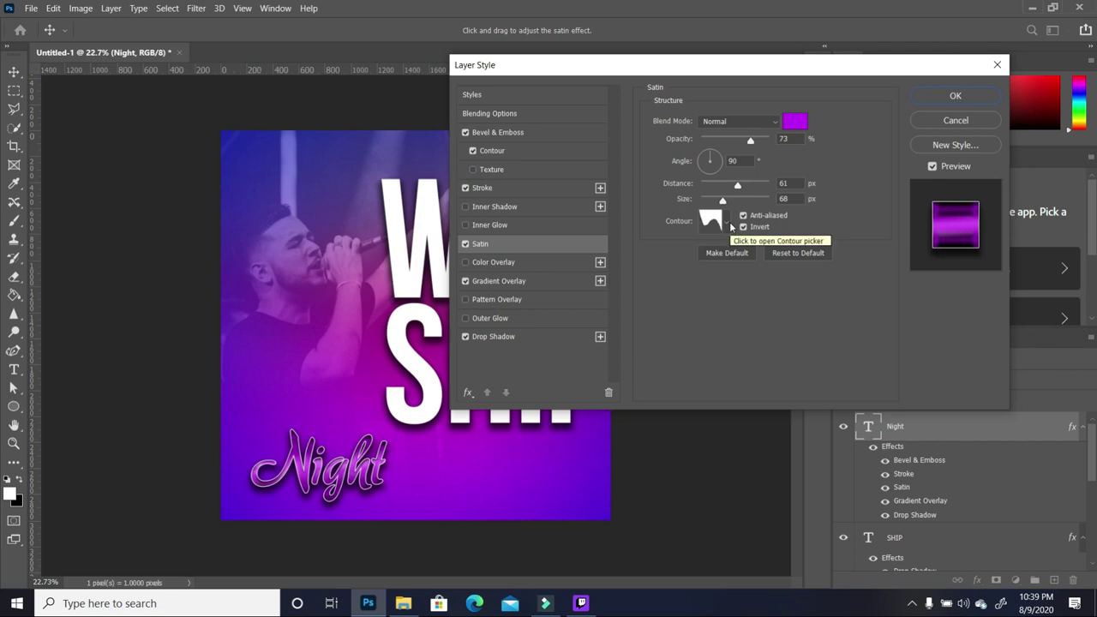
Inspect Night's gradient overlay in the Gradient Editor, then view its drop shadow settings.
left_click(550, 281)
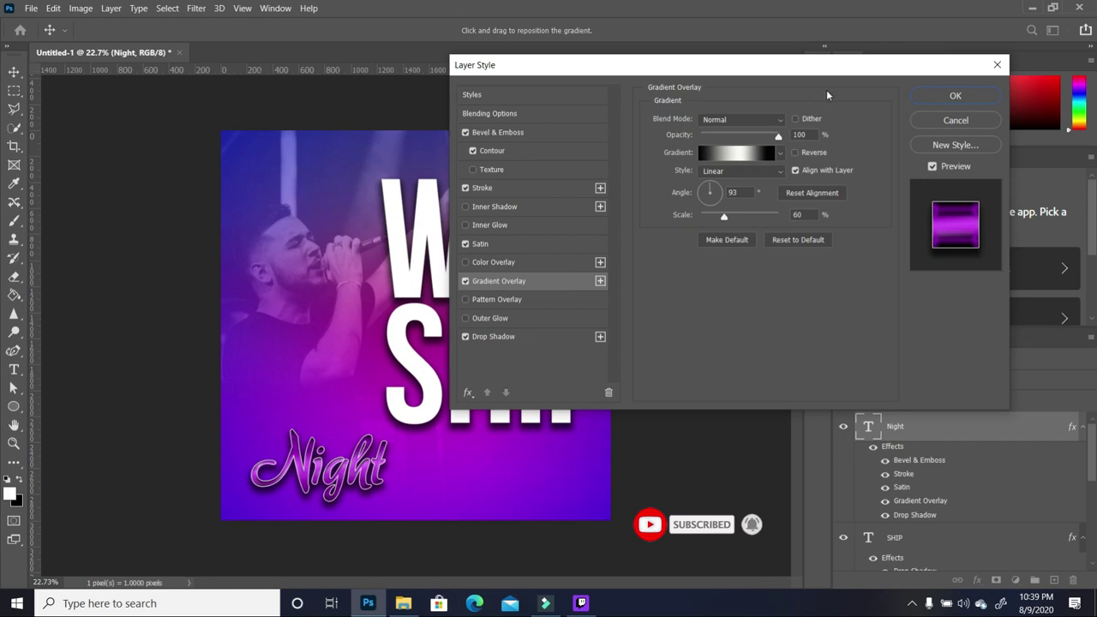
left_click(780, 154)
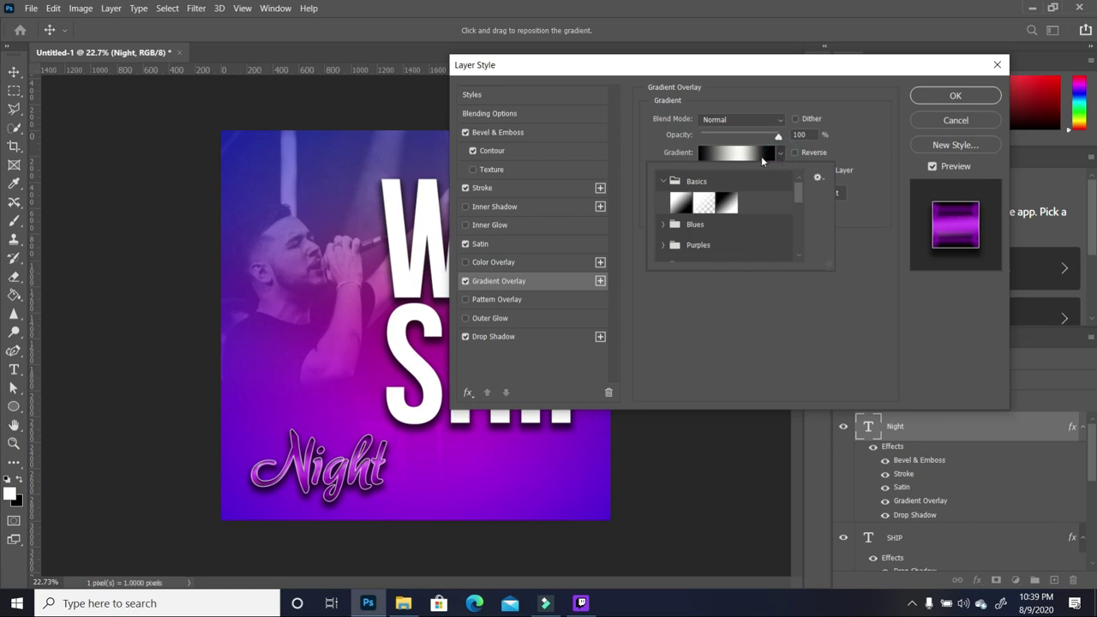
left_click(762, 156)
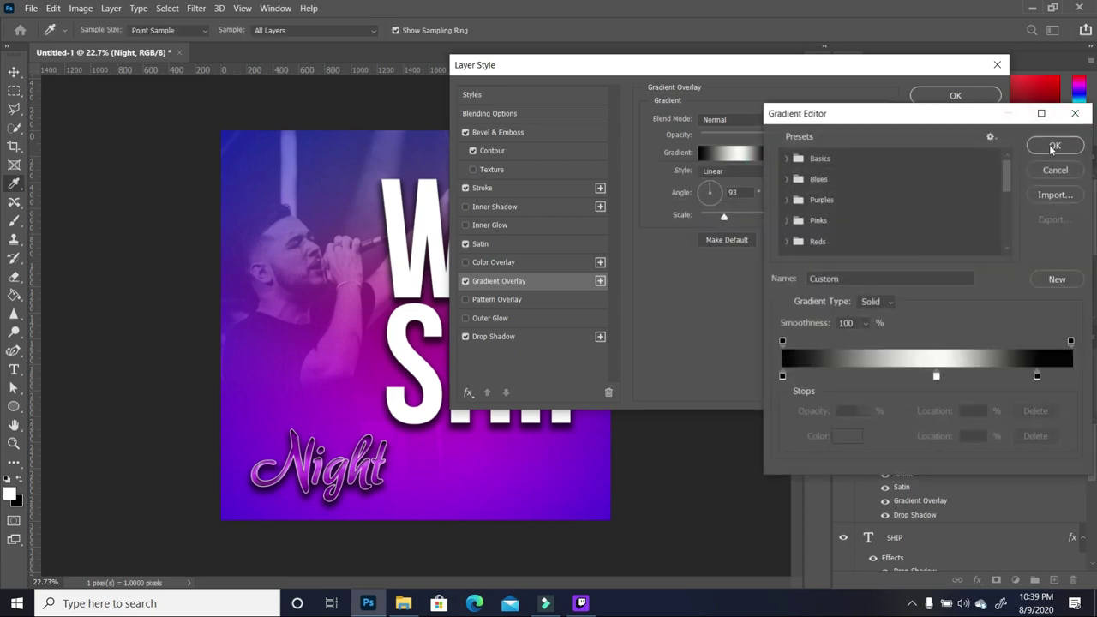
left_click(1054, 146)
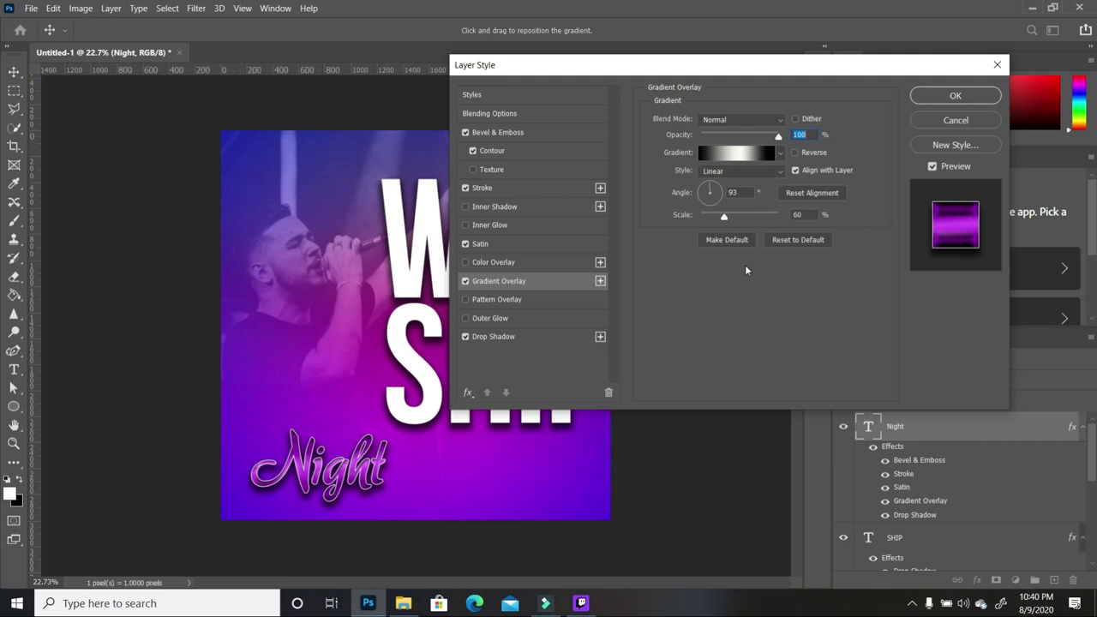
left_click(539, 340)
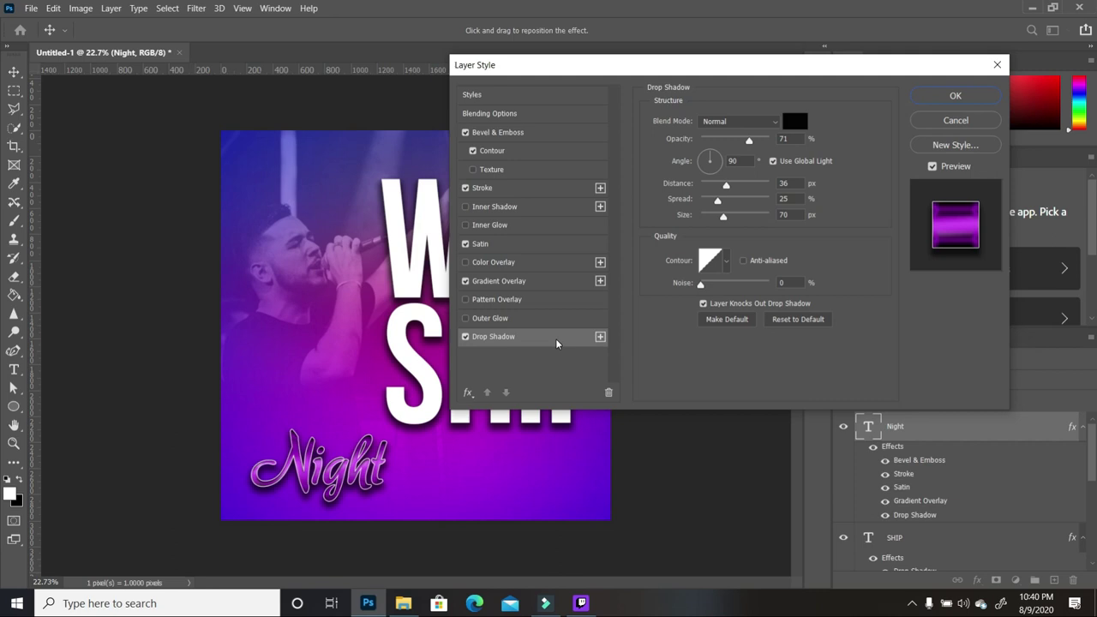
Finish the Night effects with a 38 px drop shadow and move Night up between WOR and SHIP.
left_click_drag(723, 216, 716, 222)
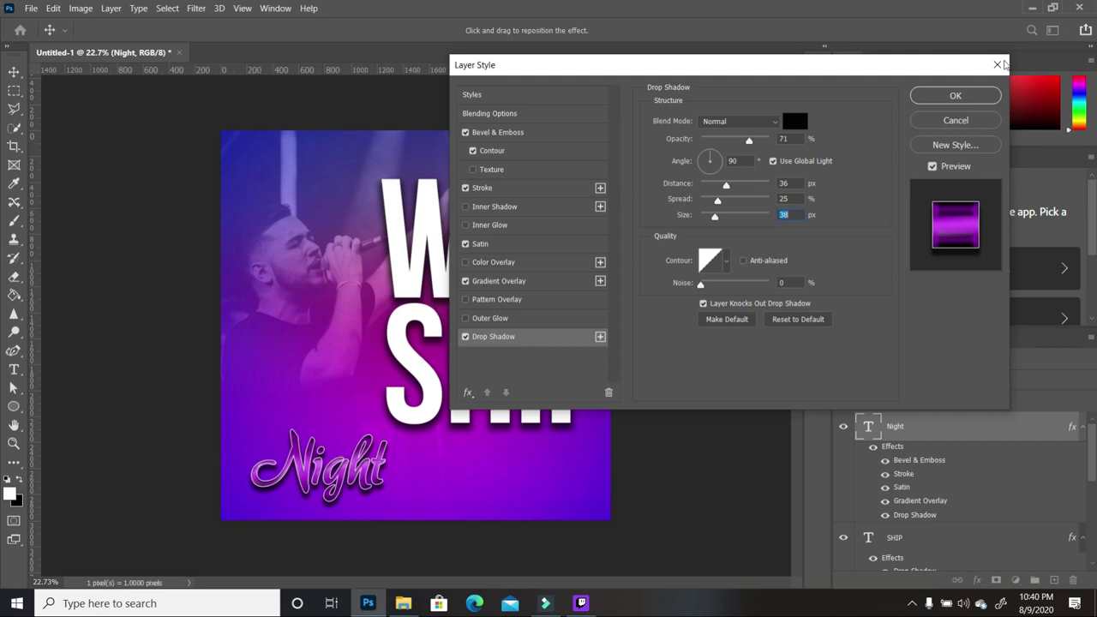
left_click(977, 95)
left_click_drag(419, 406, 526, 282)
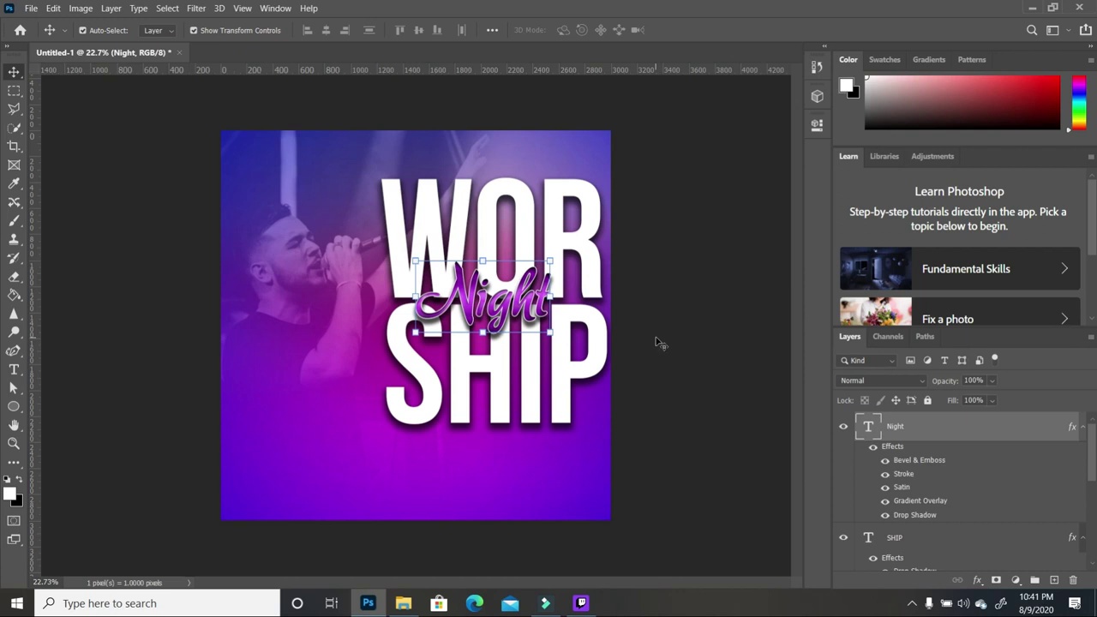
Add a yellow 26 in Geometr415 Blk BT with a drop shadow beside SHIP.
left_click(14, 370)
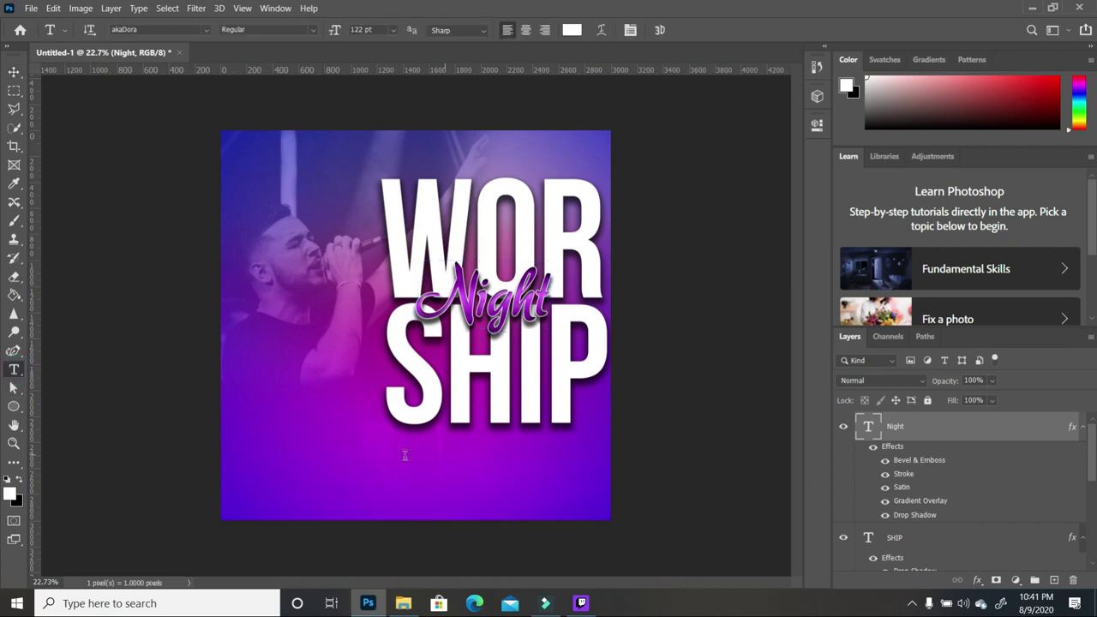
left_click(305, 468)
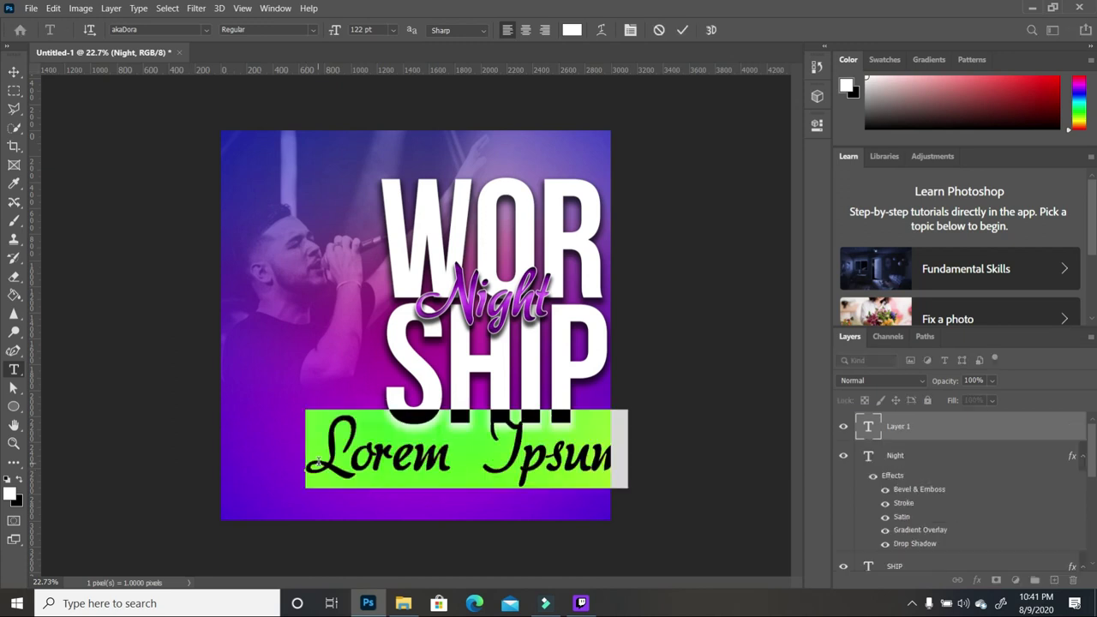
type("26")
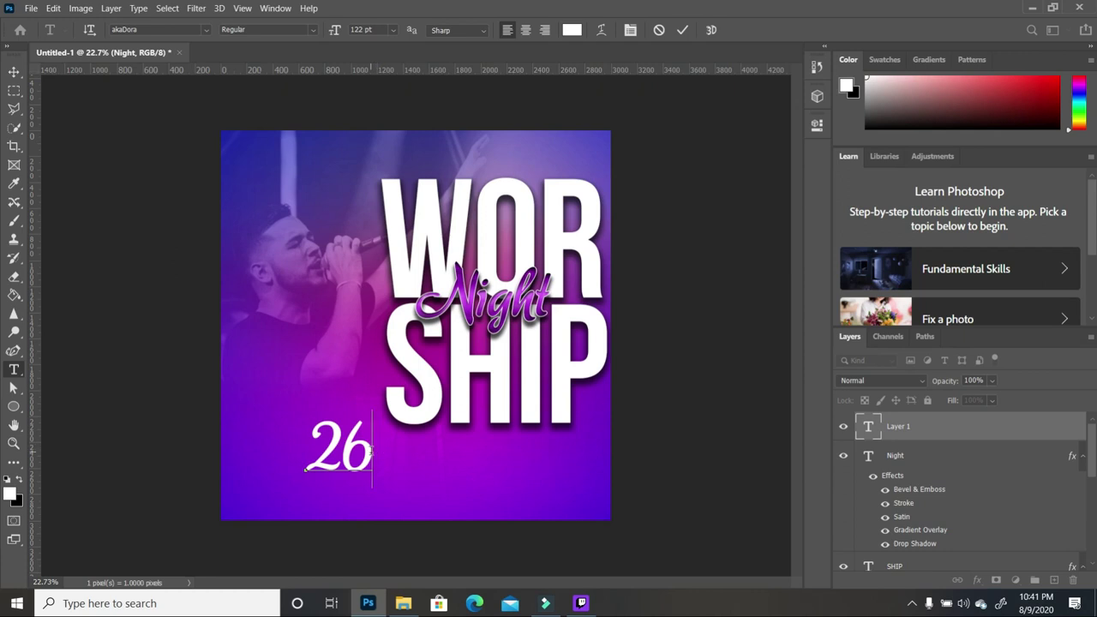
left_click_drag(371, 449, 290, 454)
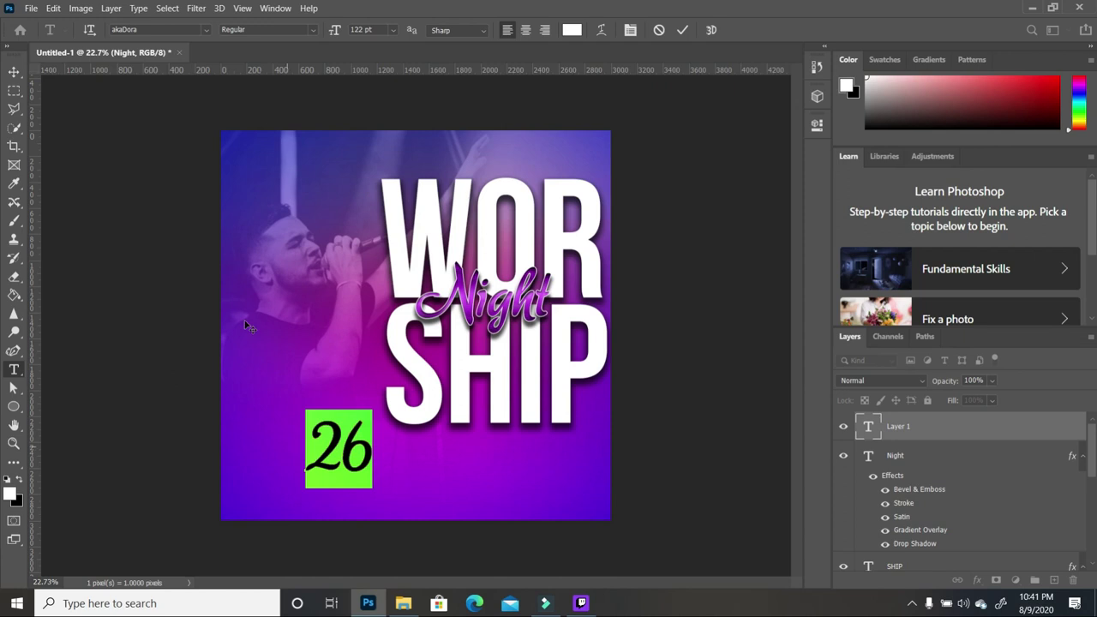
left_click(205, 29)
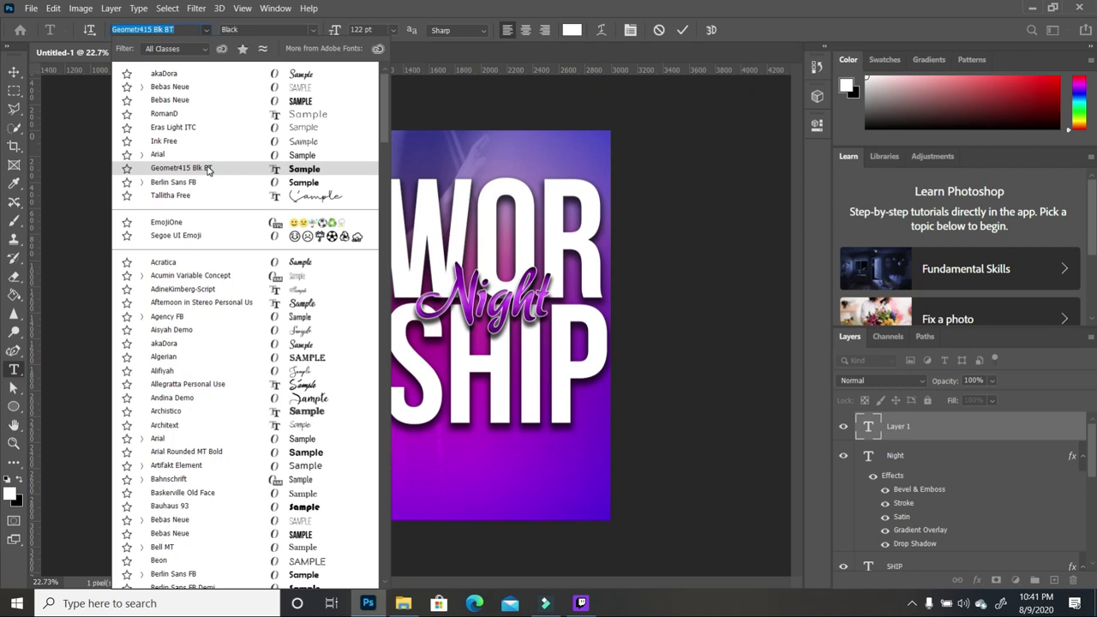
left_click(208, 169)
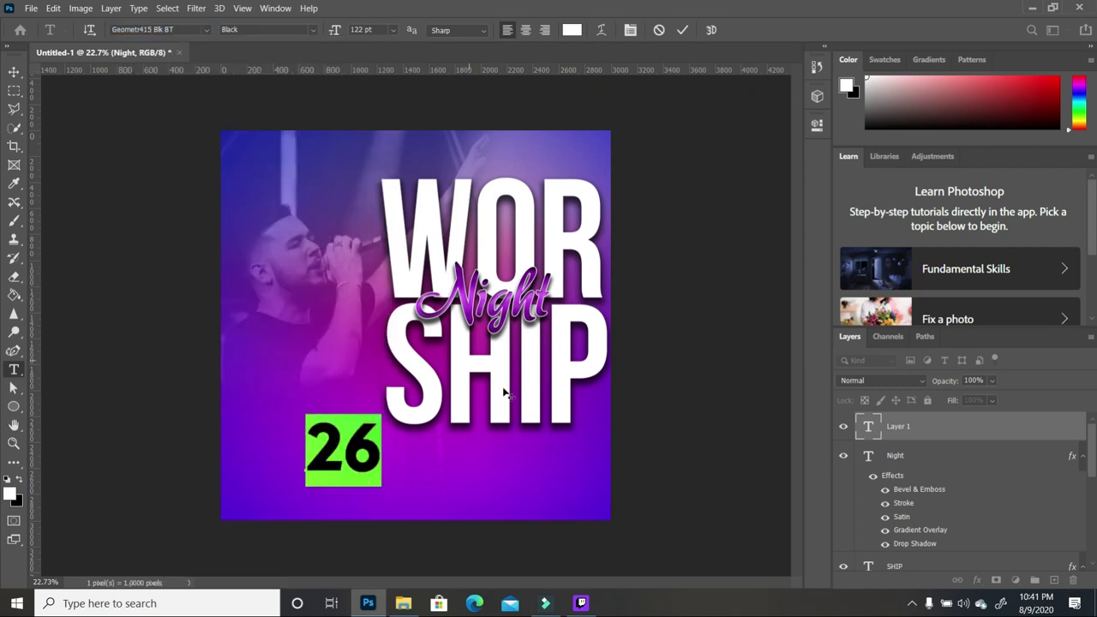
left_click(817, 125)
key("Escape")
key("v")
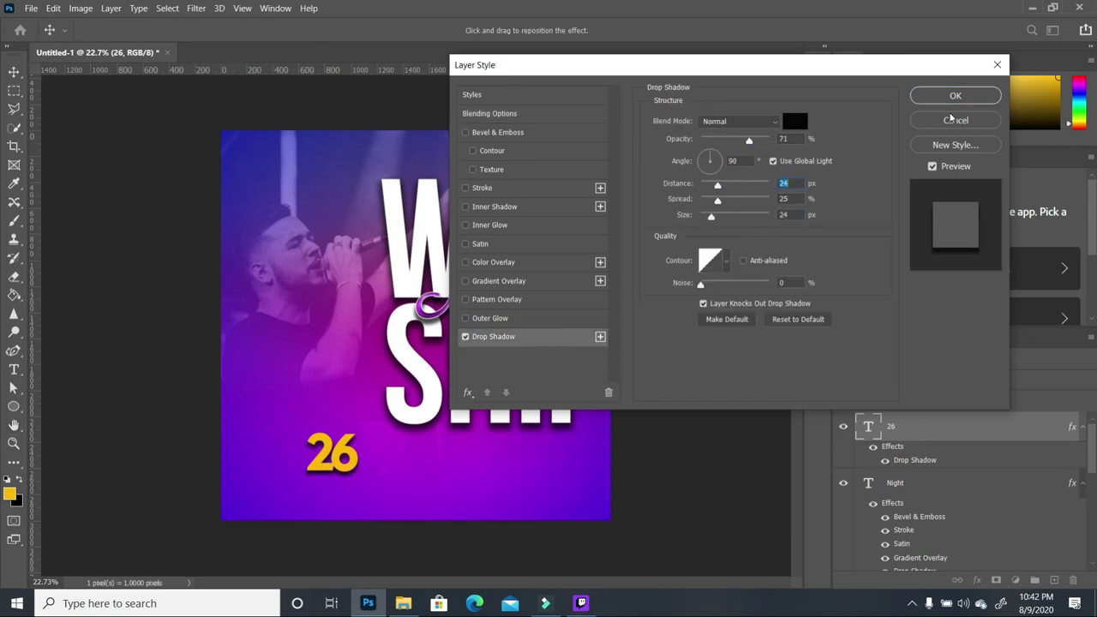
left_click(955, 96)
left_click_drag(335, 451, 583, 426)
Add a white SEPT in Bebas Neue below the 26.
key("t")
left_click(289, 480)
type("SEPT")
key("ctrl+a")
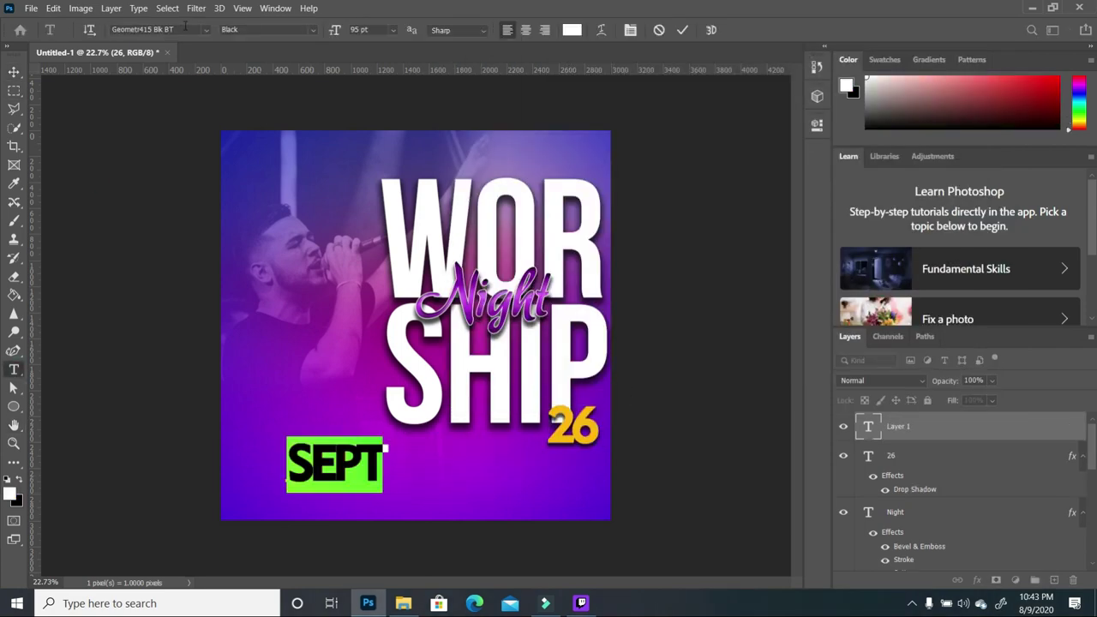
left_click(159, 29)
left_click(14, 71)
left_click(817, 124)
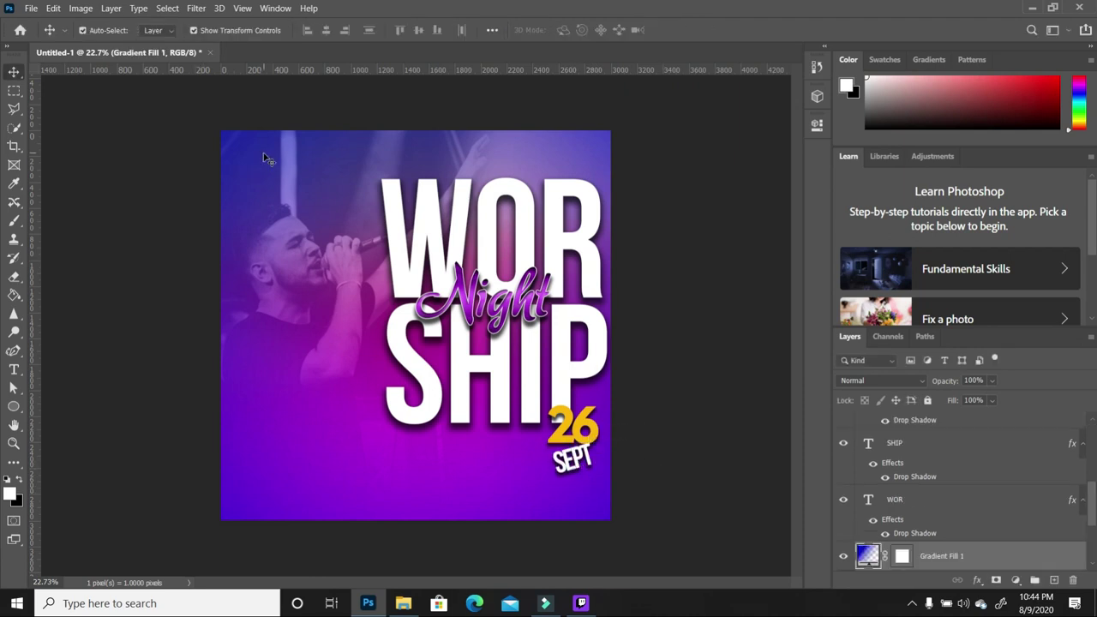
left_click(14, 369)
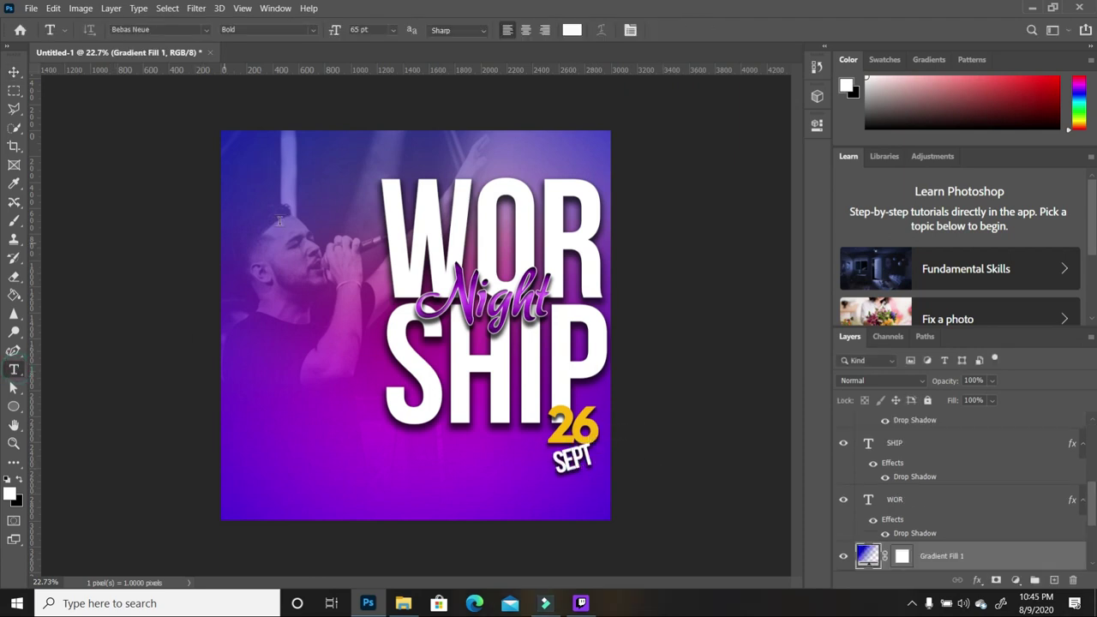
Type NOVADA VERTICAL WORSHIP at the top-left, set in Humanst521 BT at 25 pt.
left_click(259, 160)
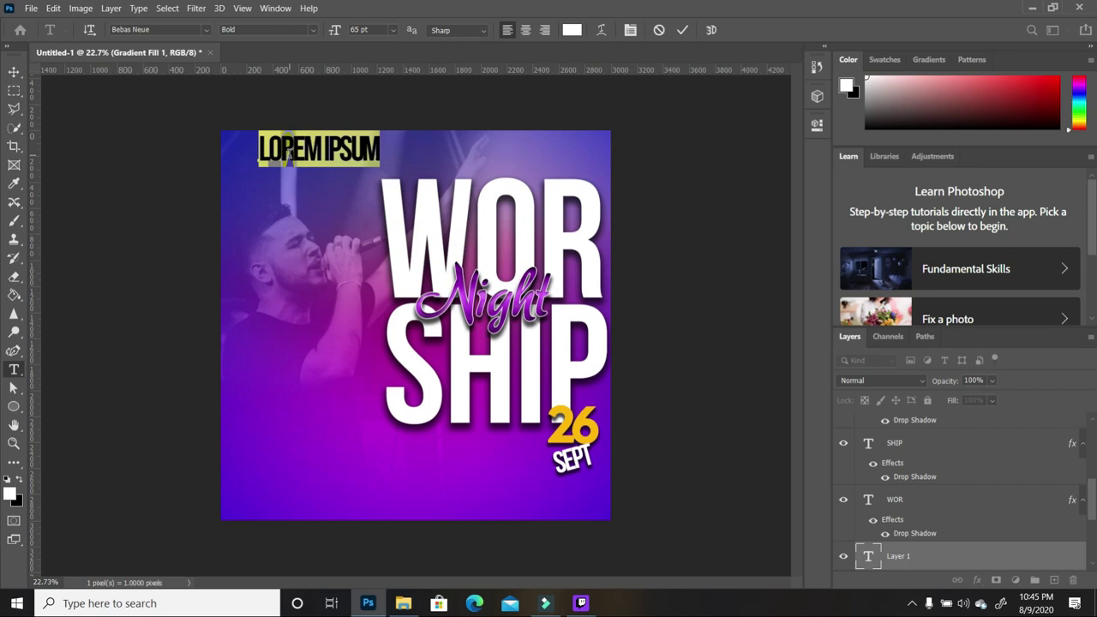
type("NOVAD")
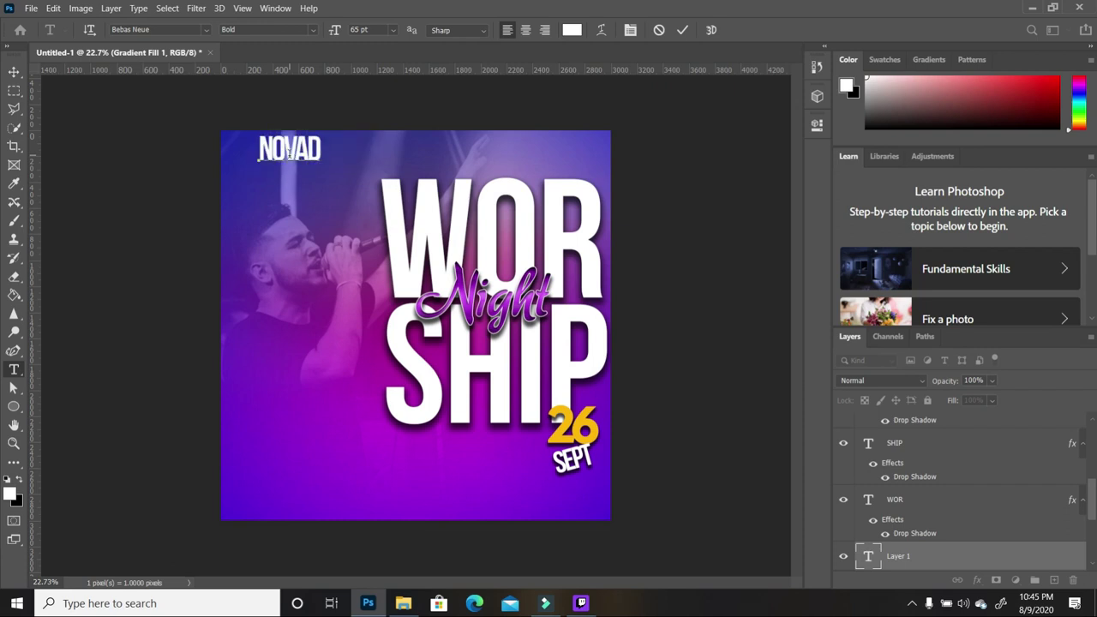
type("A VERTICAL WORSHIP")
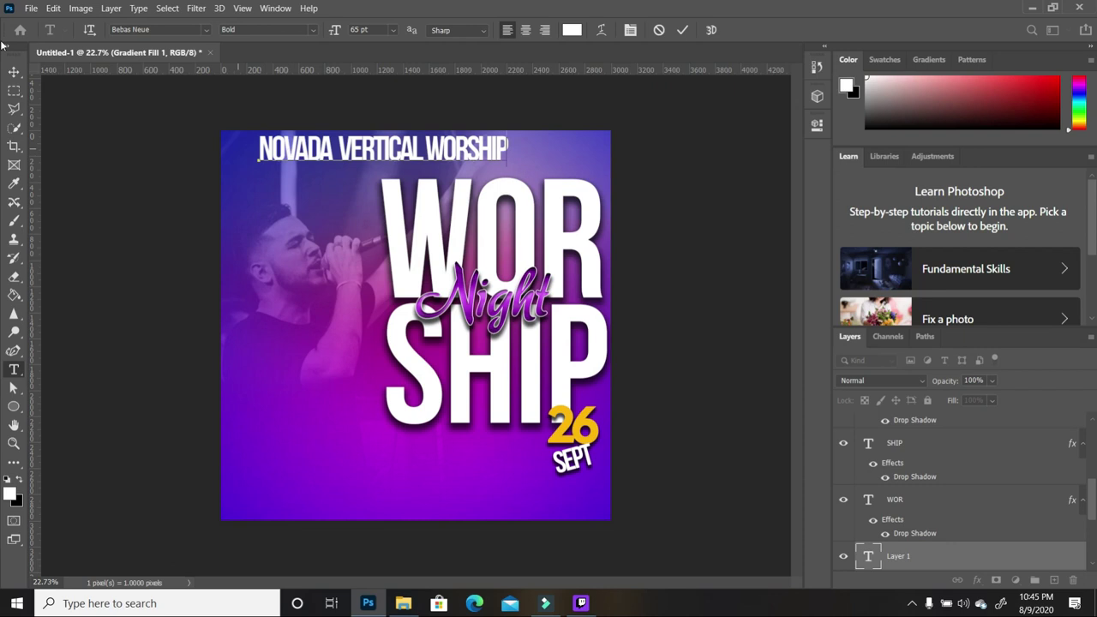
left_click_drag(511, 147, 250, 144)
left_click(206, 29)
key("Down")
key("Down")
key("Down")
key("Down")
key("Down")
key("Down")
key("Down")
key("Down")
key("Down")
key("Down")
key("Down")
key("Down")
key("Down")
key("Down")
key("Down")
key("Down")
key("Down")
key("Down")
key("Down")
key("Down")
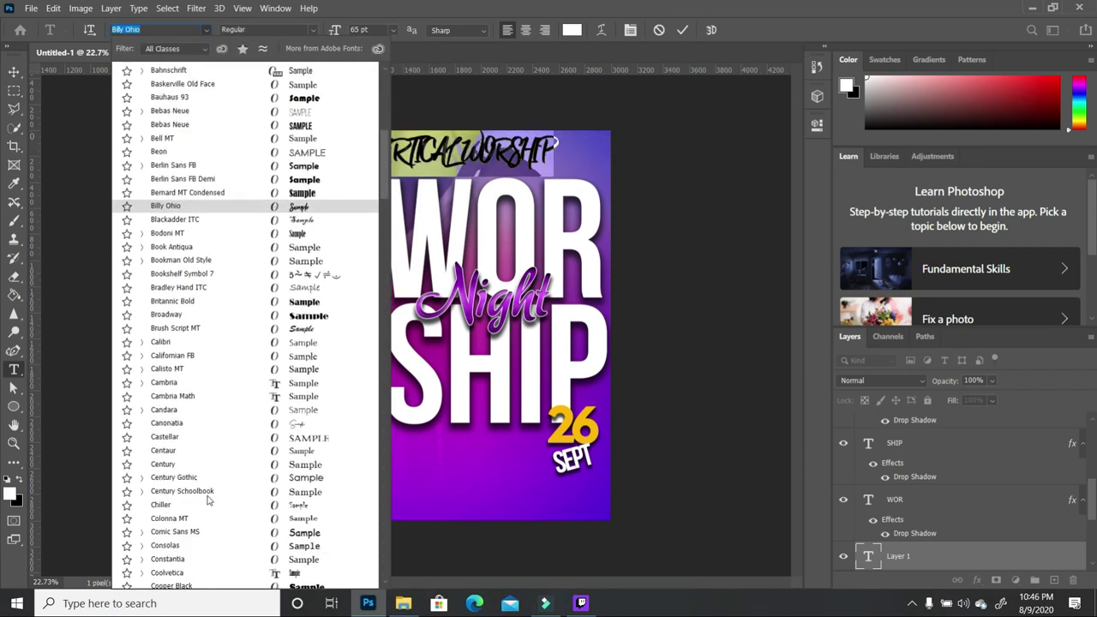
key("Down")
key("Down")
key("Down")
key("Down")
key("Down")
key("Down")
key("Down")
key("Down")
key("Down")
key("Down")
key("Down")
key("Down")
key("Down")
key("Down")
key("Down")
key("Down")
key("Down")
key("Down")
key("Down")
key("Down")
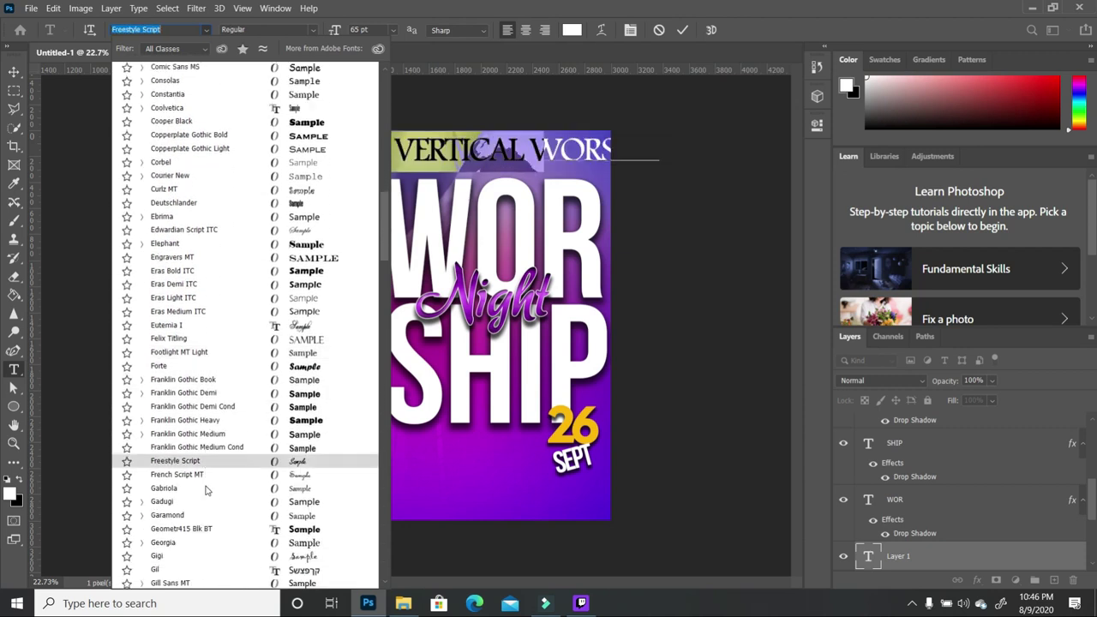
key("Down")
key("Down")
key("Down")
key("Down")
key("Down")
key("Down")
key("Down")
key("Down")
key("Down")
key("Down")
key("Down")
key("Down")
key("Down")
key("Down")
key("Down")
key("Down")
key("Down")
key("Down")
key("Down")
key("Down")
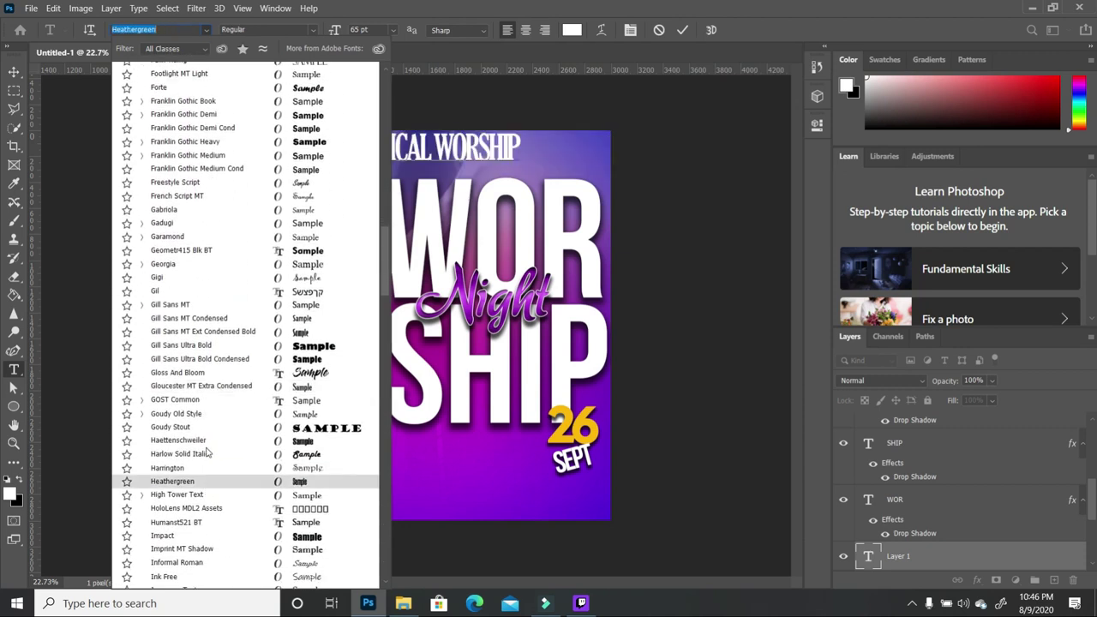
left_click(204, 525)
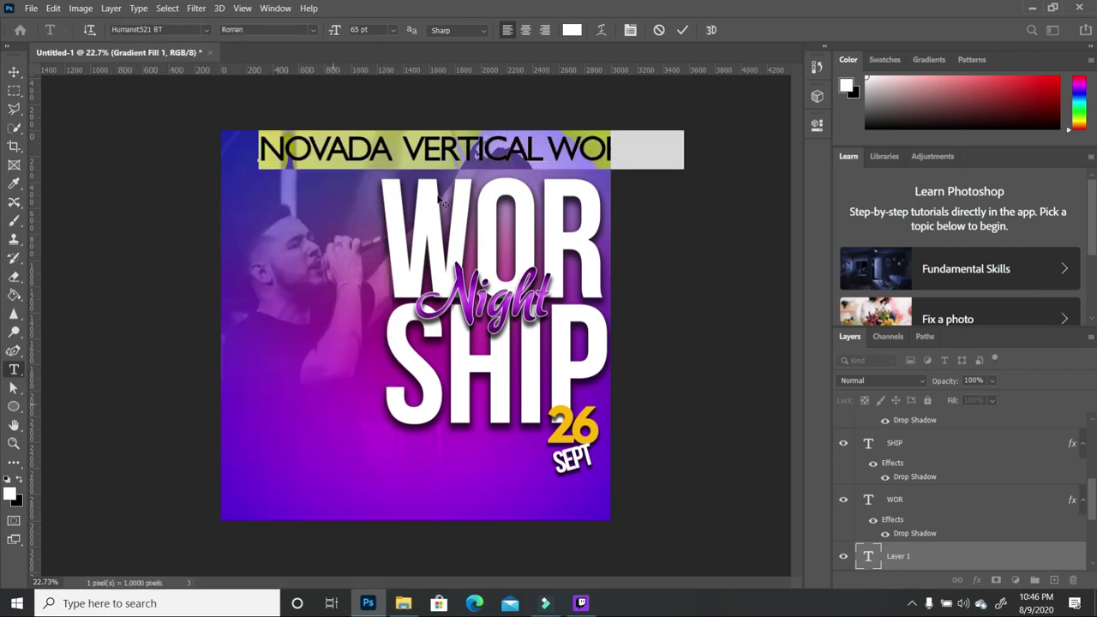
left_click(360, 29)
key("Return")
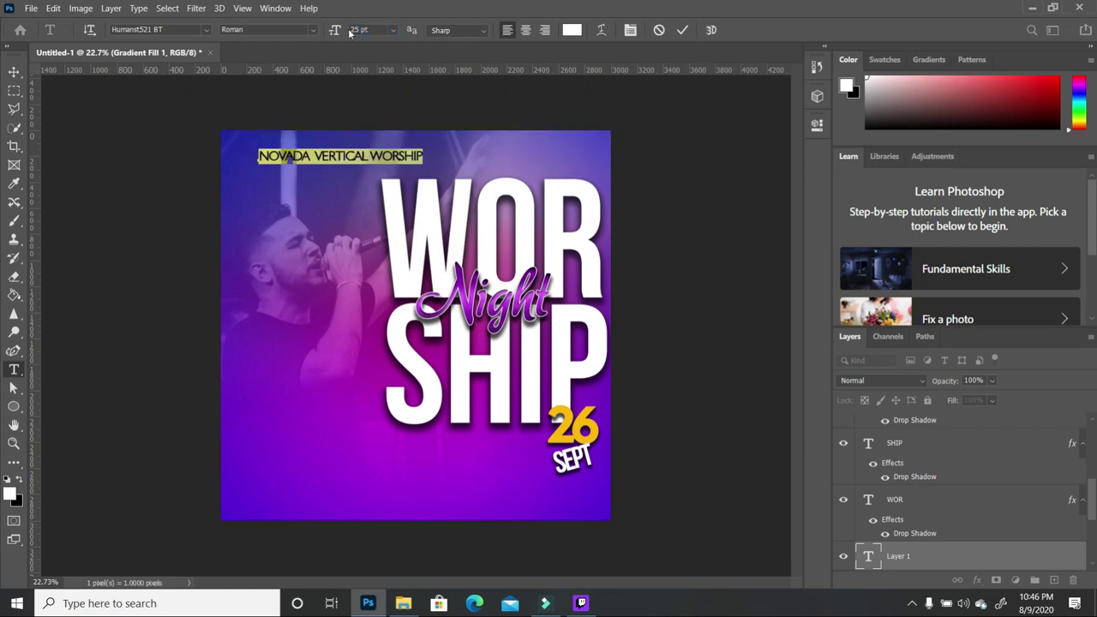
left_click(13, 72)
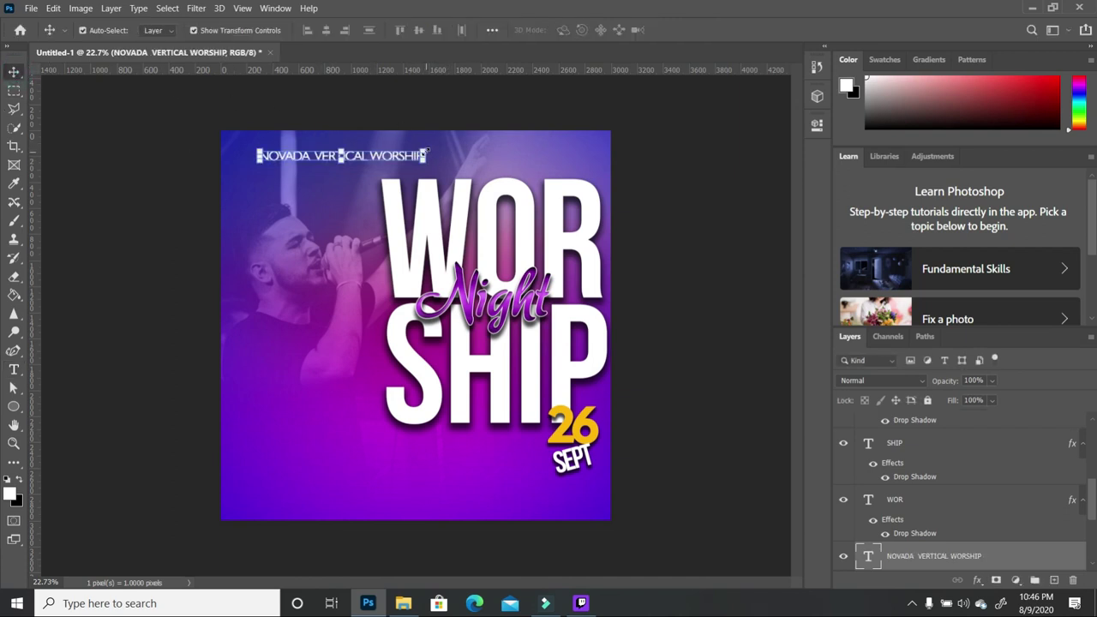
Enlarge the heading slightly and raise its tracking from -60 to 480.
left_click_drag(427, 149, 388, 156)
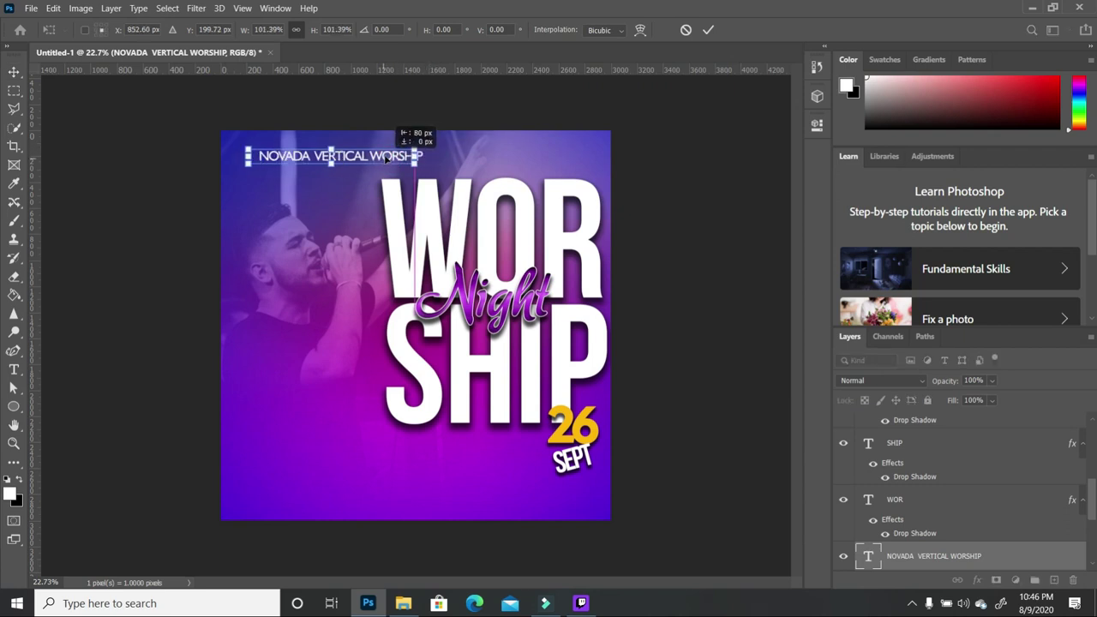
key("Return")
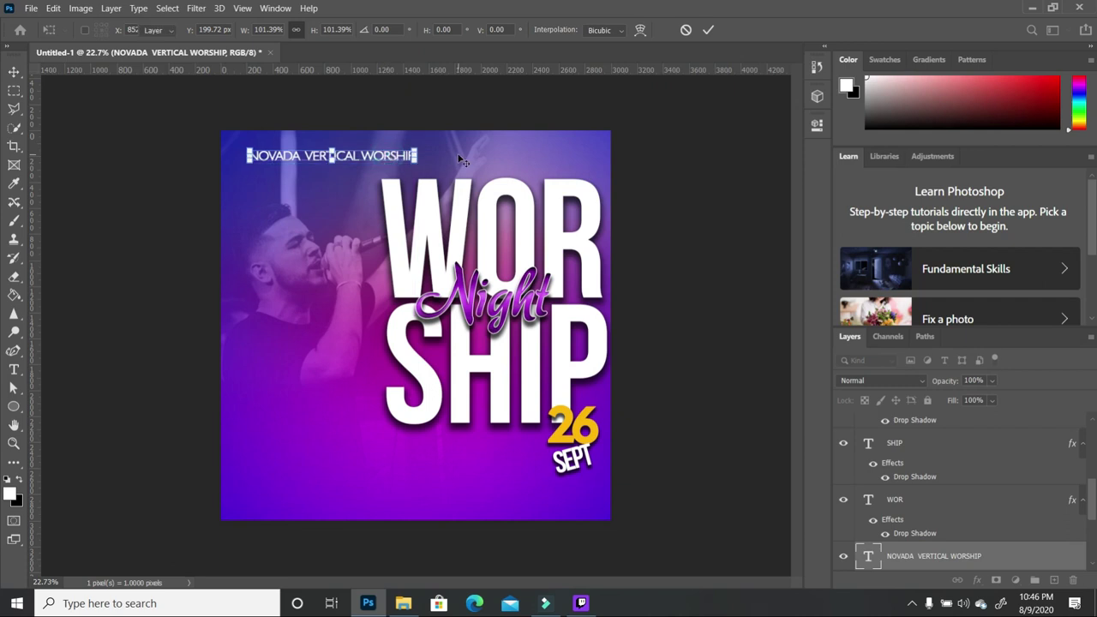
left_click(458, 154)
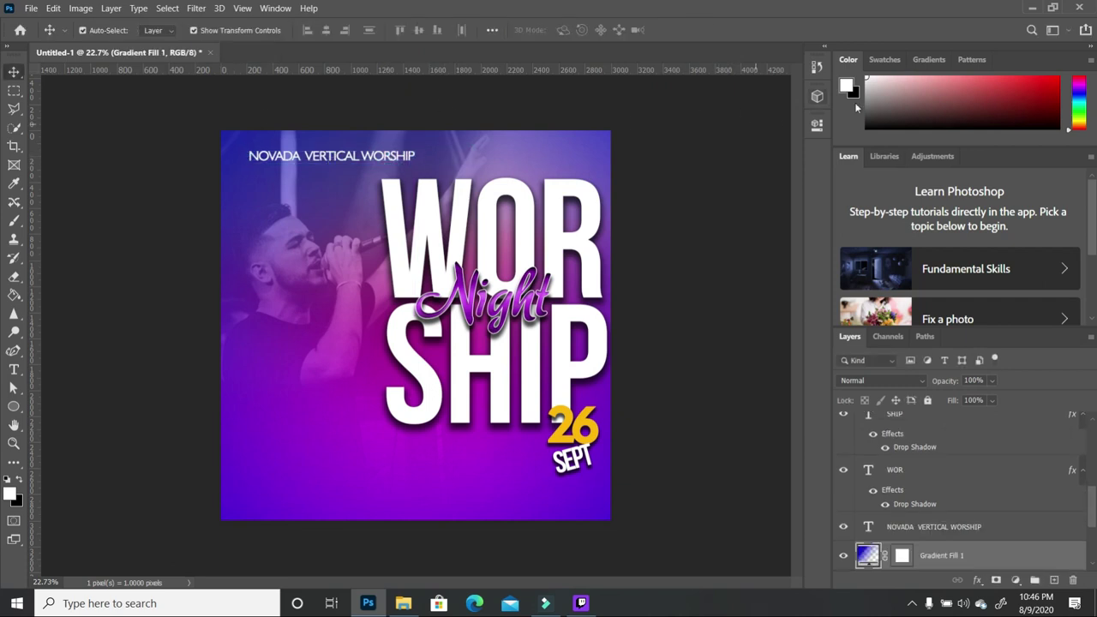
left_click(817, 124)
left_click(381, 161)
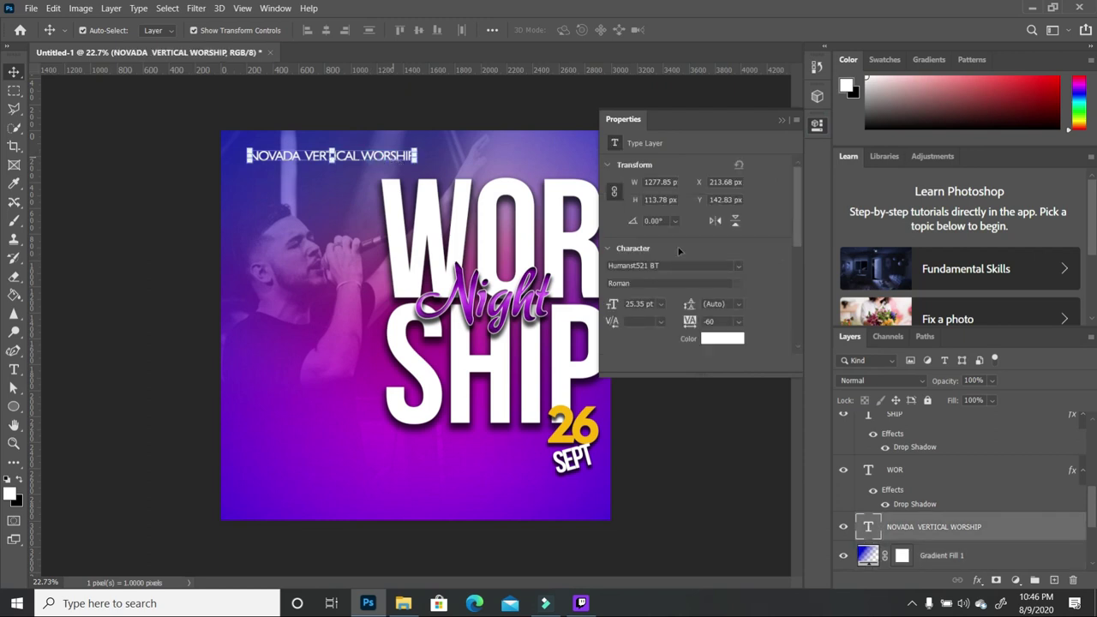
left_click_drag(690, 328, 709, 323)
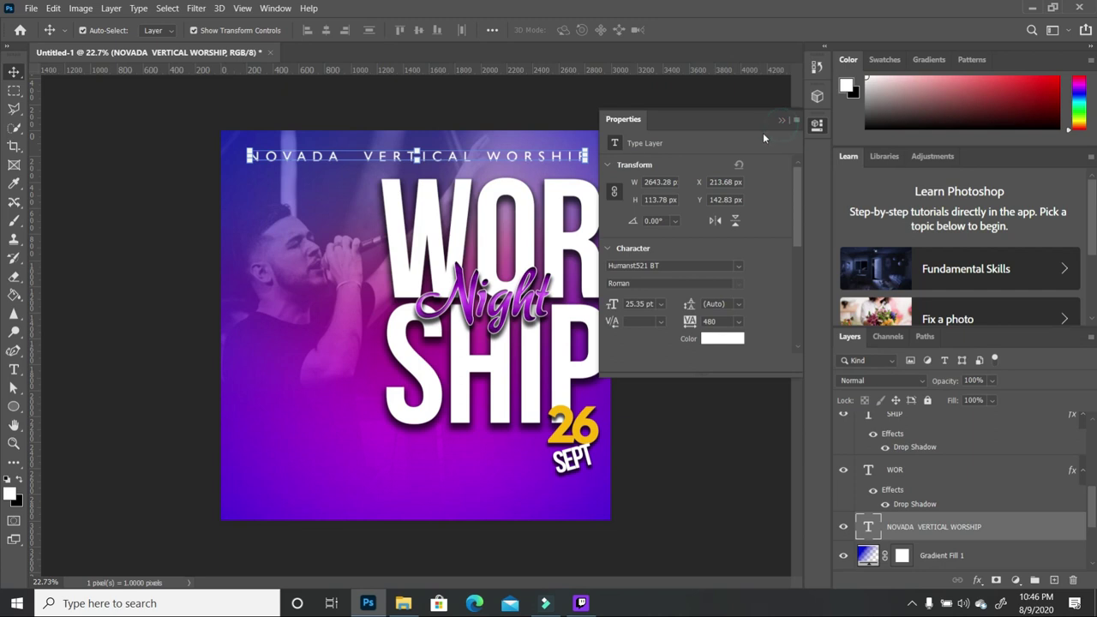
Give the NOVADA VERTICAL WORSHIP heading a drop shadow with 14 px distance.
left_click(781, 121)
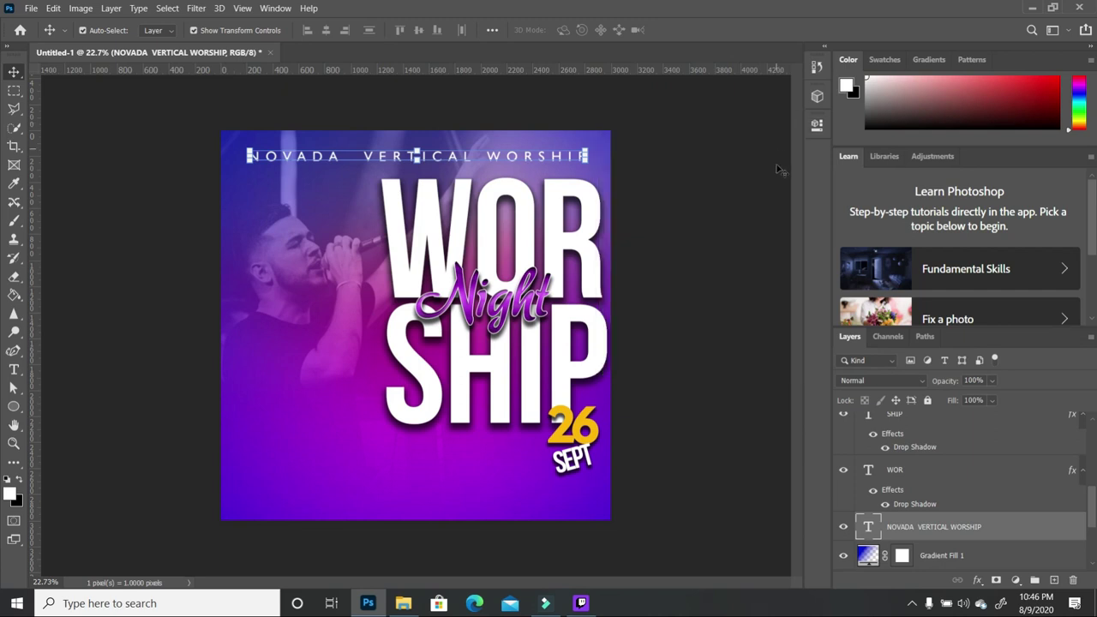
left_click(694, 249)
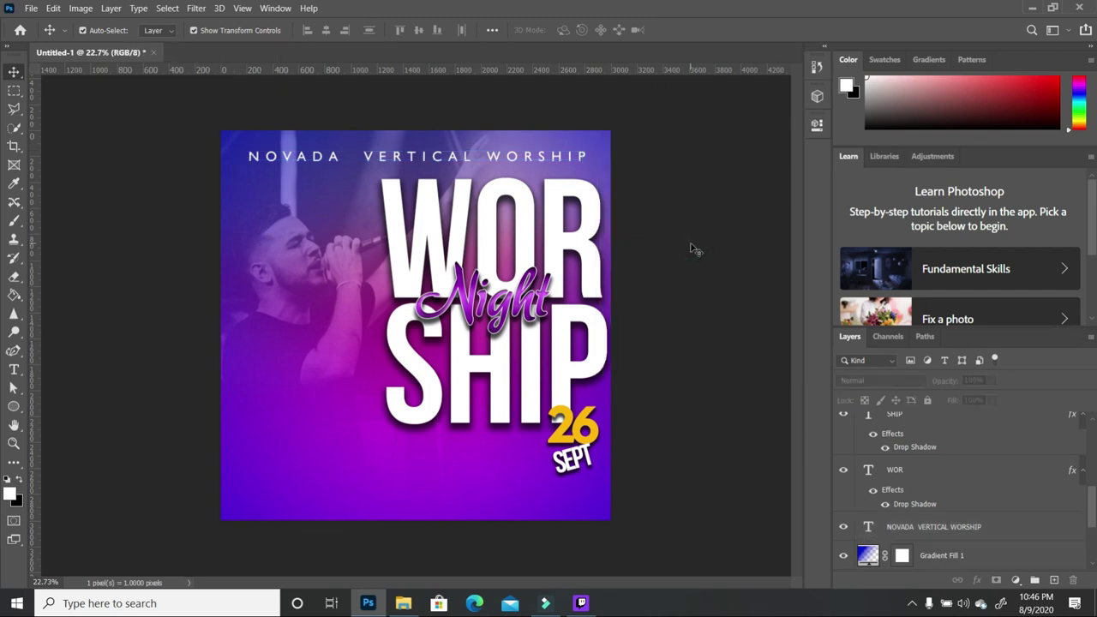
left_click(577, 161)
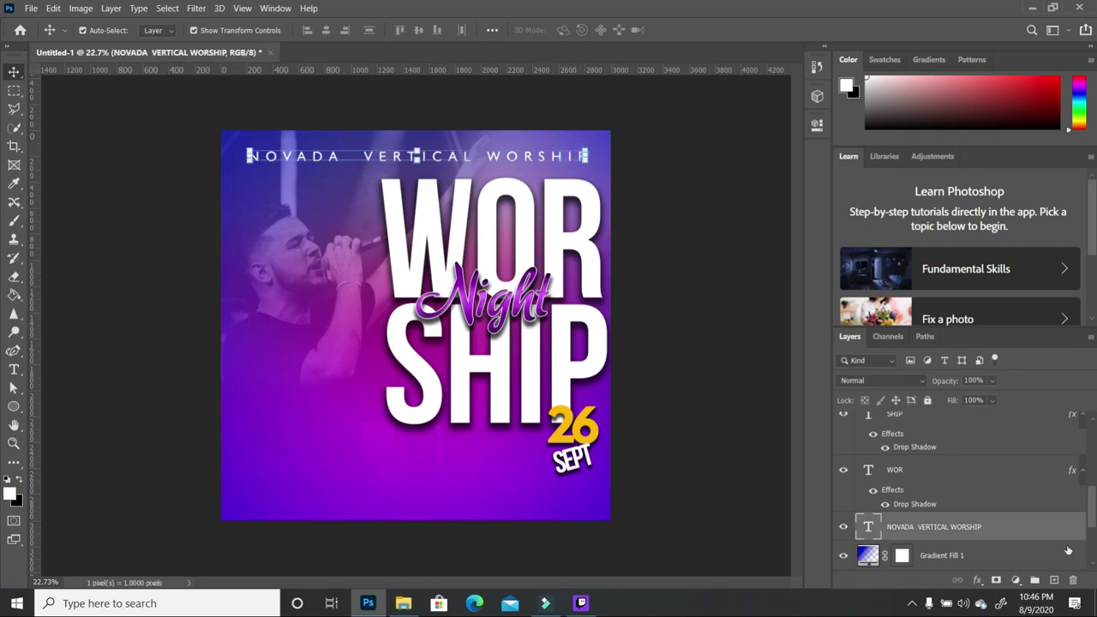
double_click(1072, 530)
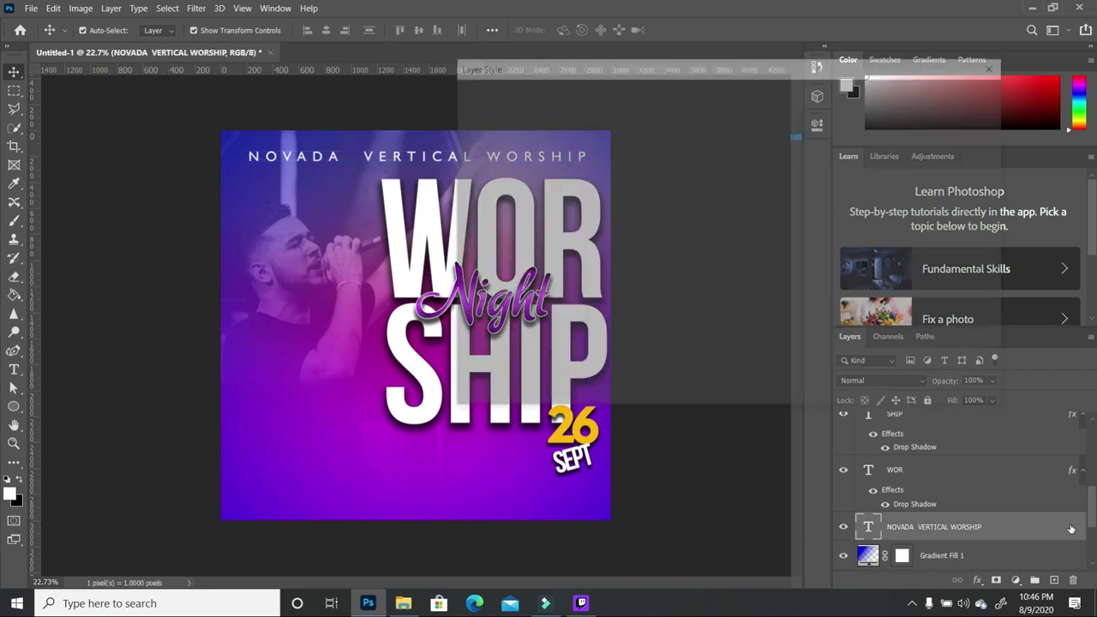
left_click(465, 335)
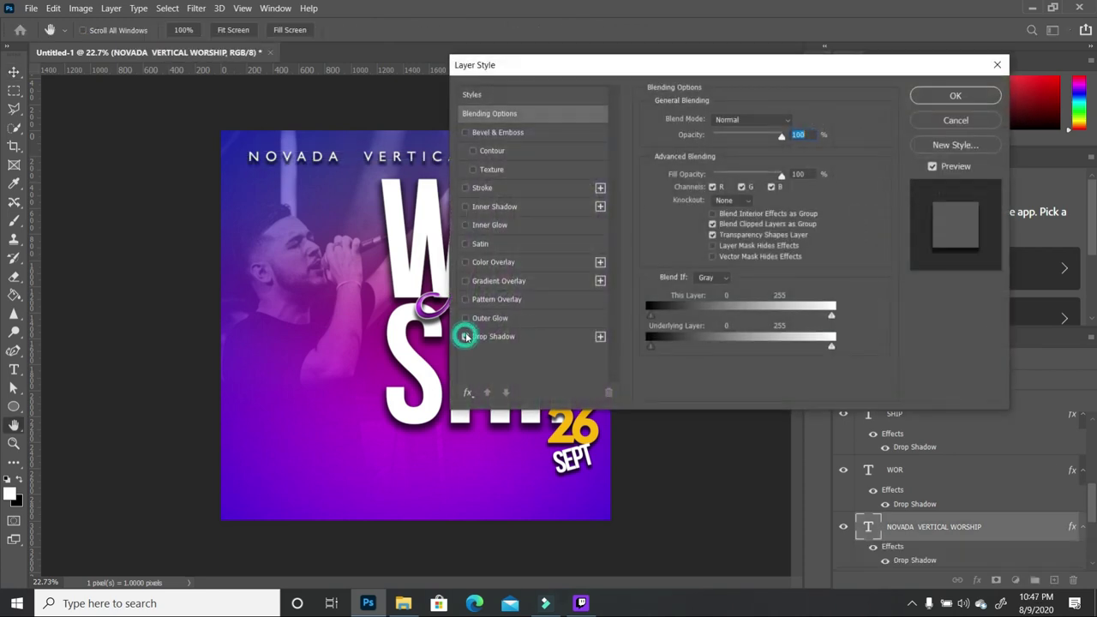
left_click_drag(602, 73, 703, 63)
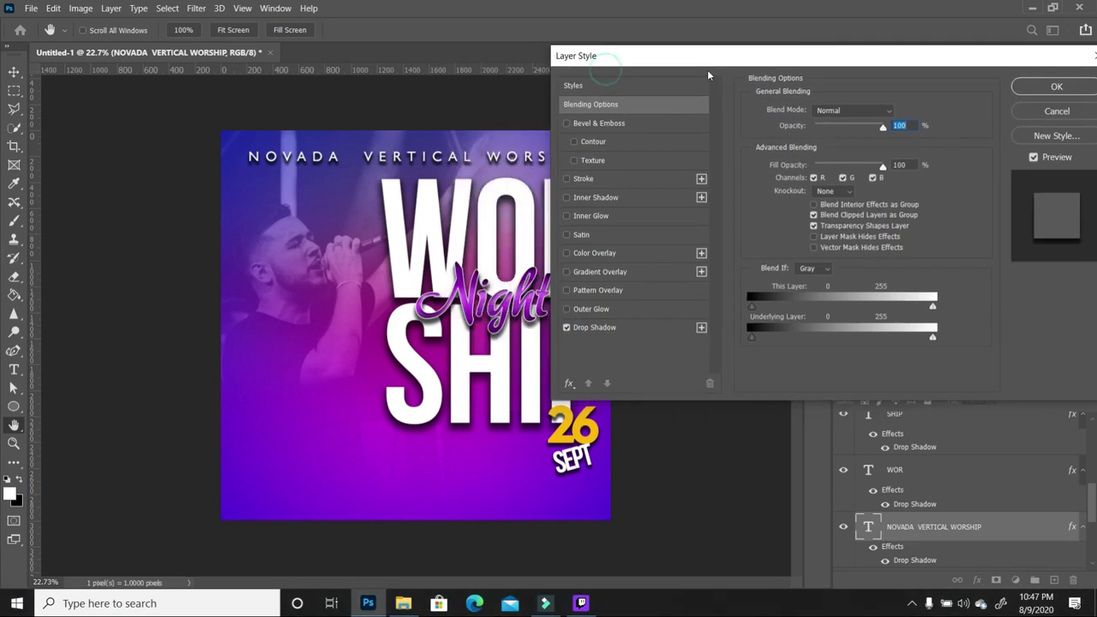
left_click(638, 326)
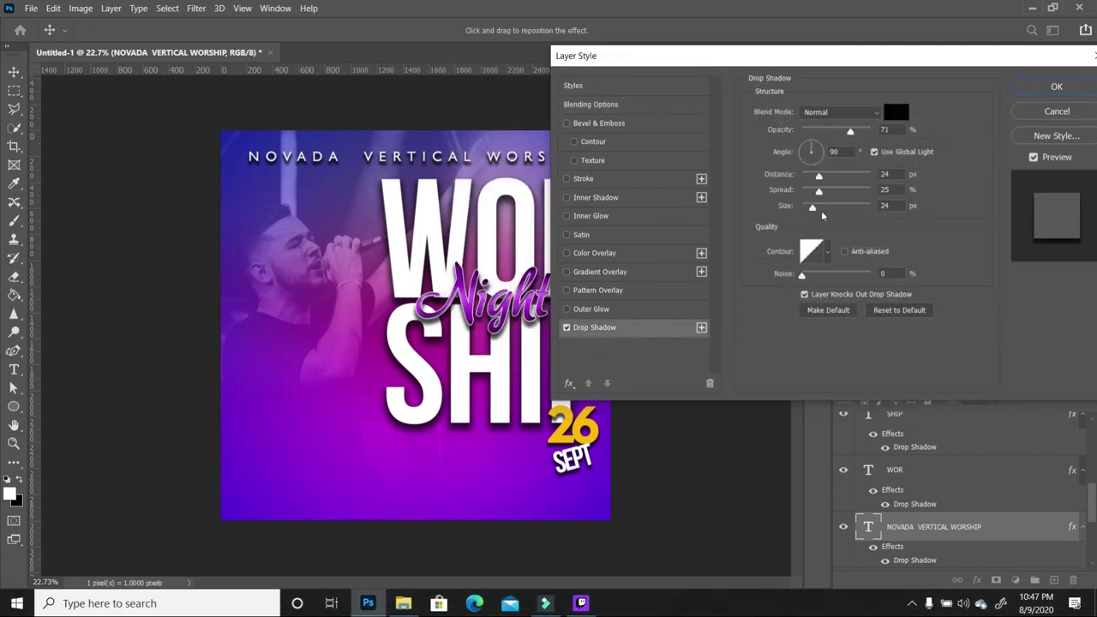
left_click(814, 175)
left_click_drag(813, 176, 811, 176)
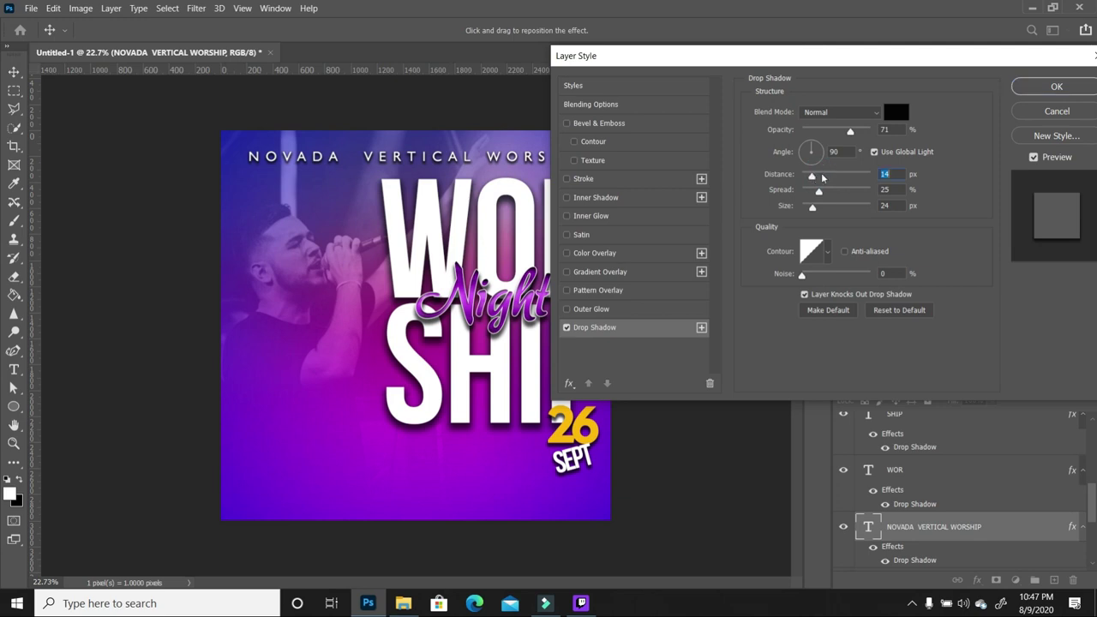
left_click(1057, 87)
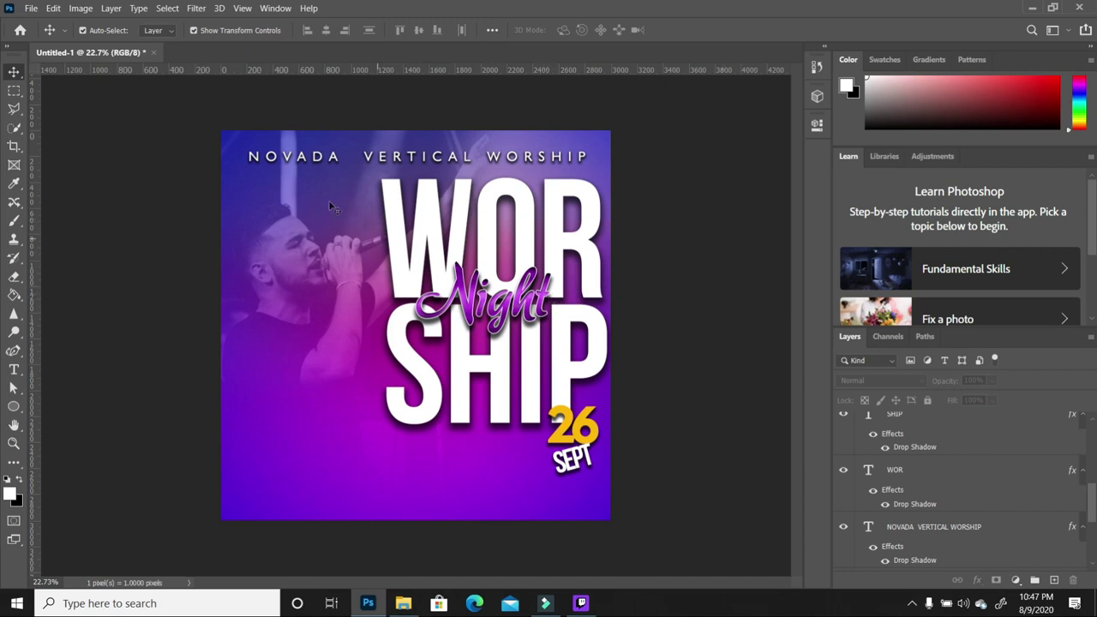
left_click(333, 157)
Nudge the NOVADA VERTICAL WORSHIP heading along the top and deselect it, then bring up the Tutorials folder.
left_click_drag(334, 156, 335, 158)
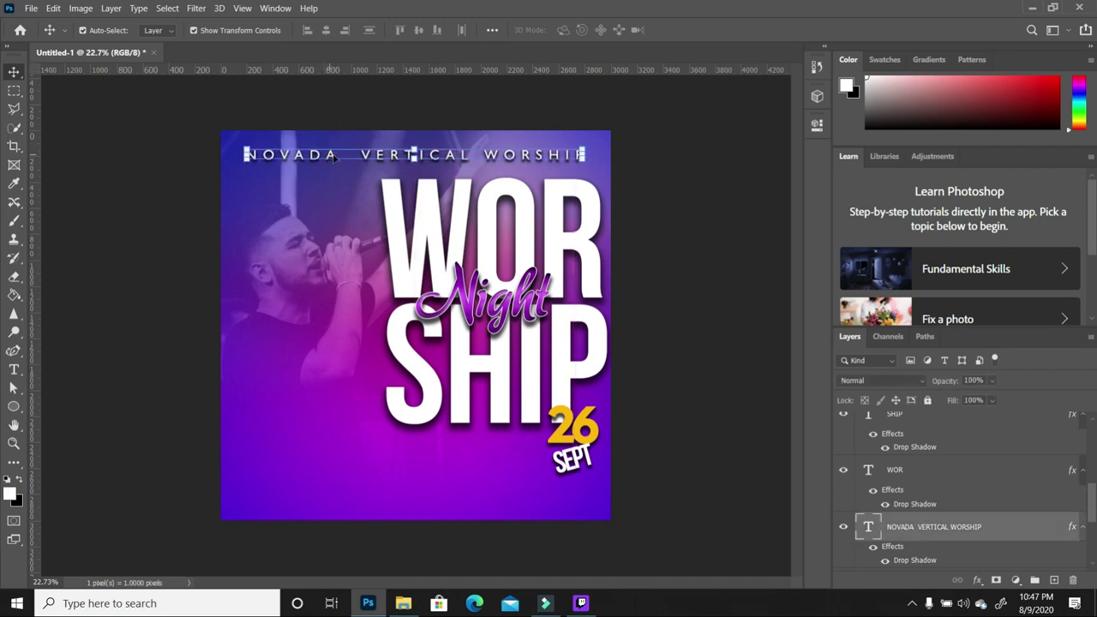
left_click(675, 249)
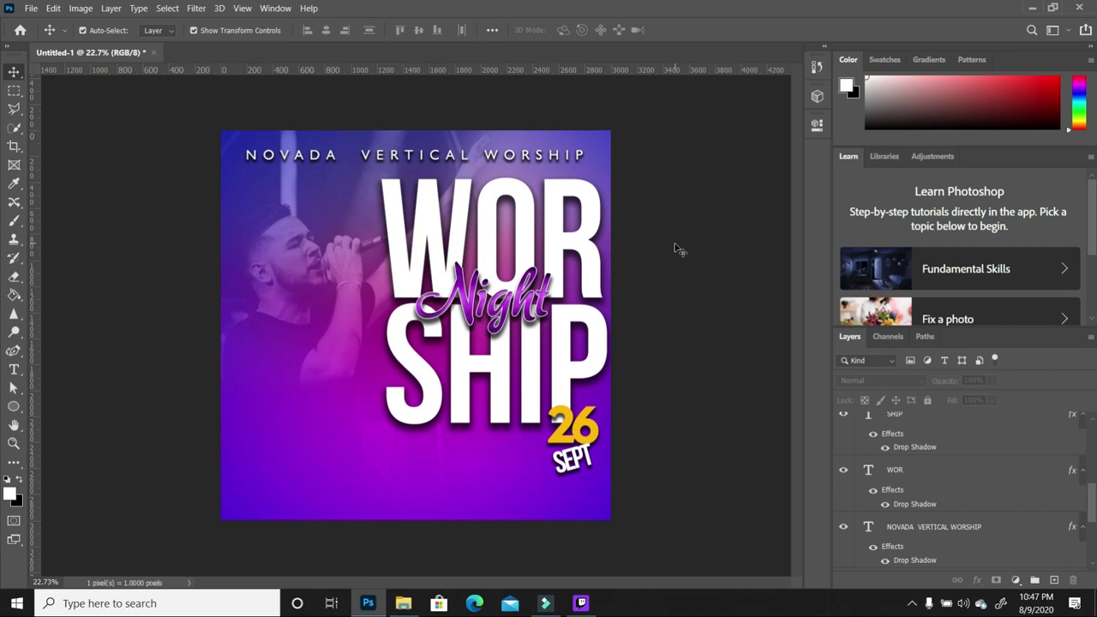
mouse_move(406, 609)
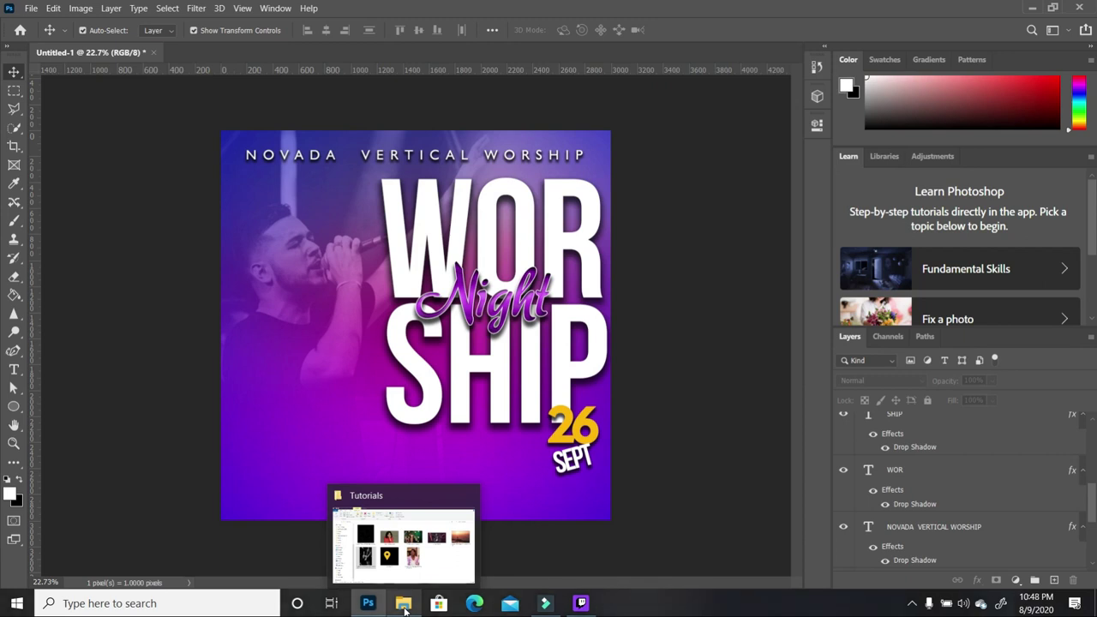
left_click(390, 557)
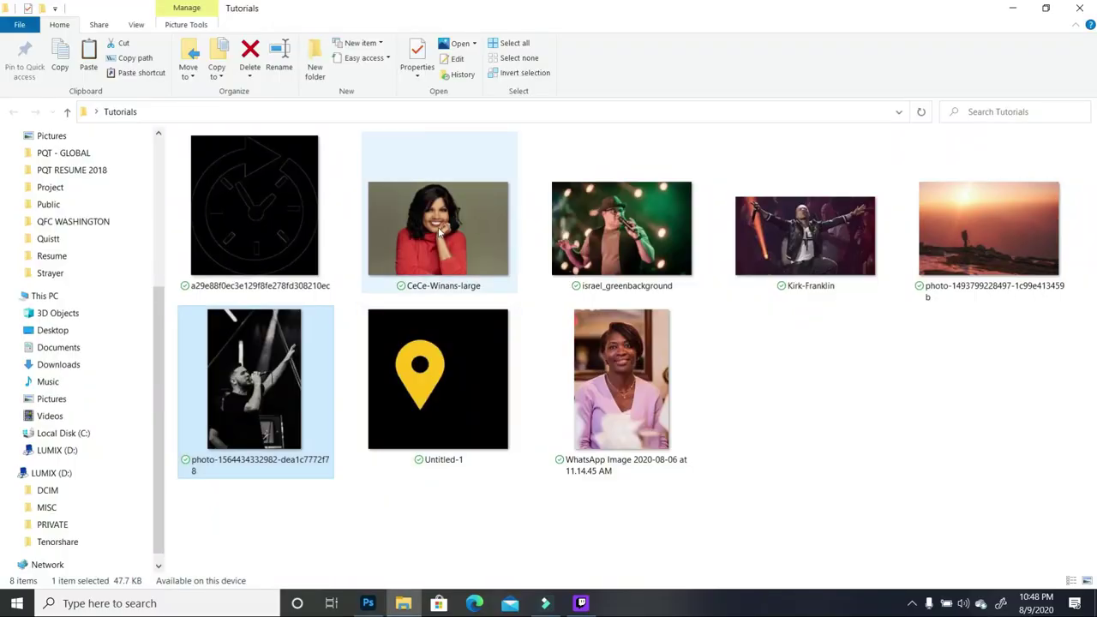
Drag the CeCe-Winans-large photo from Tutorials into the poster and start shrinking it.
left_click_drag(446, 231, 344, 409)
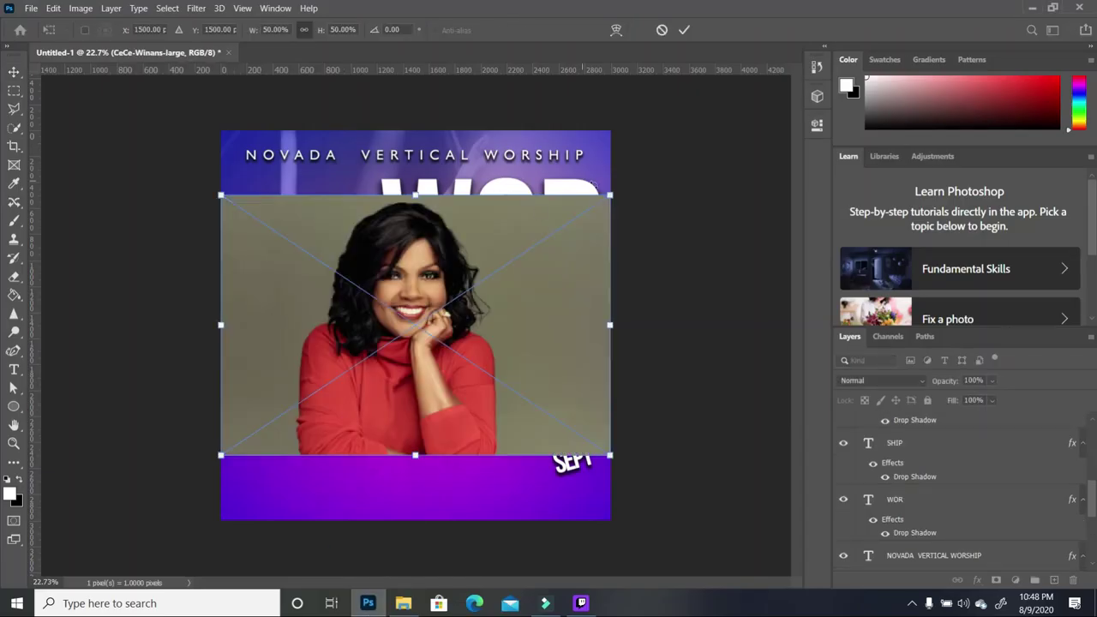
left_click_drag(609, 195, 348, 368)
Scale the CeCe-Winans photo down into the lower left, commit it, and open its Layer Style.
left_click_drag(326, 419, 374, 450)
key("Return")
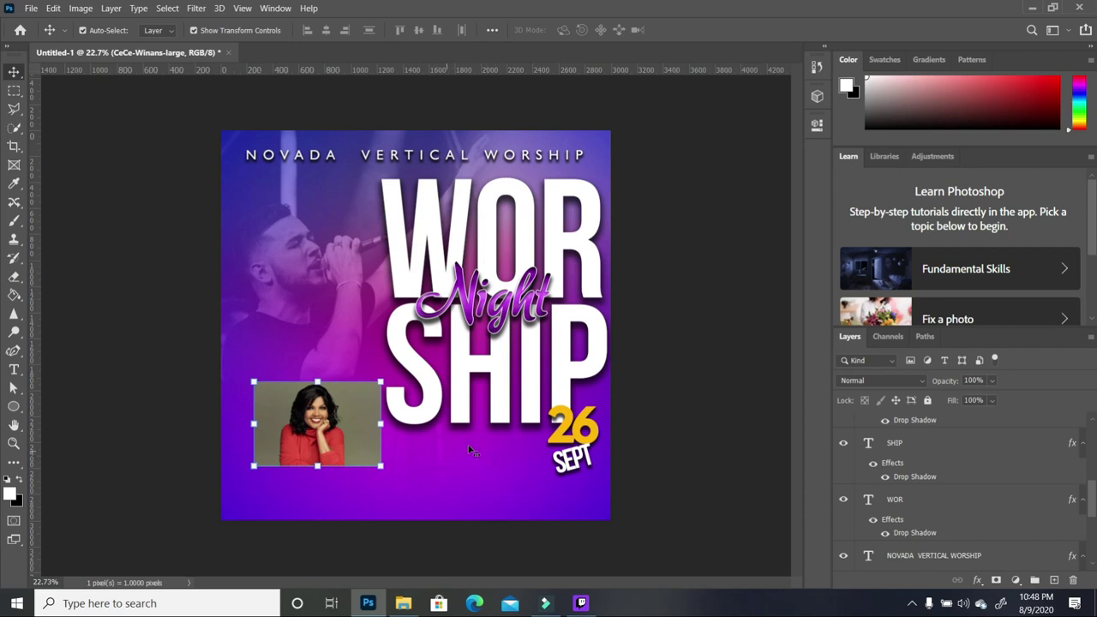
left_click(359, 439)
left_click_drag(1091, 508, 1064, 439)
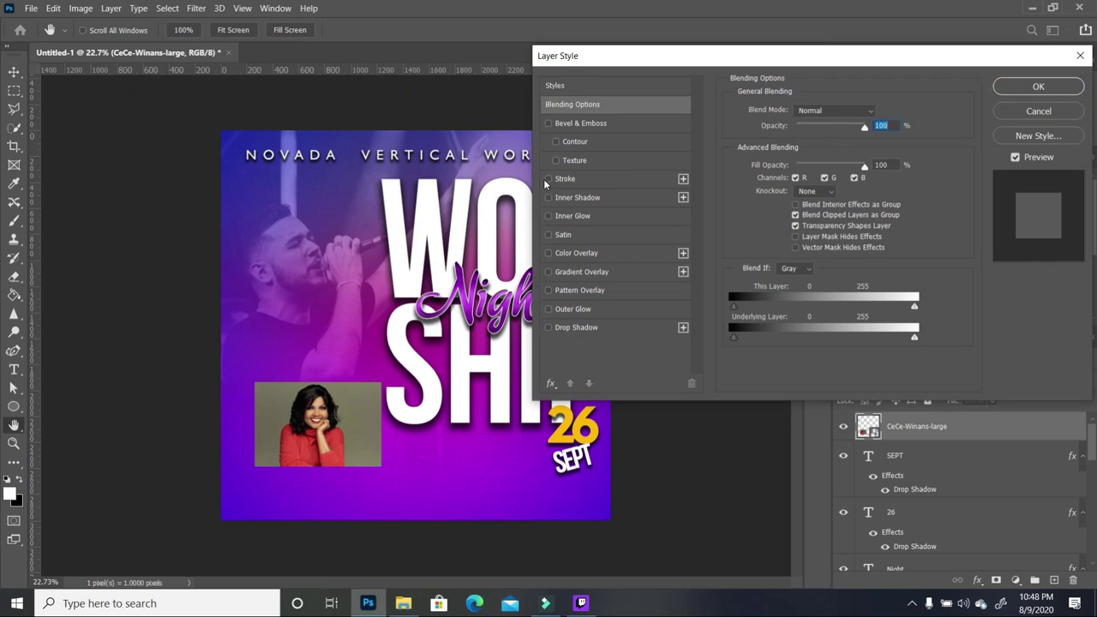
Try a thick white stroke on the photo, cancel it, and delete the CeCe-Winans-large layer.
left_click(548, 179)
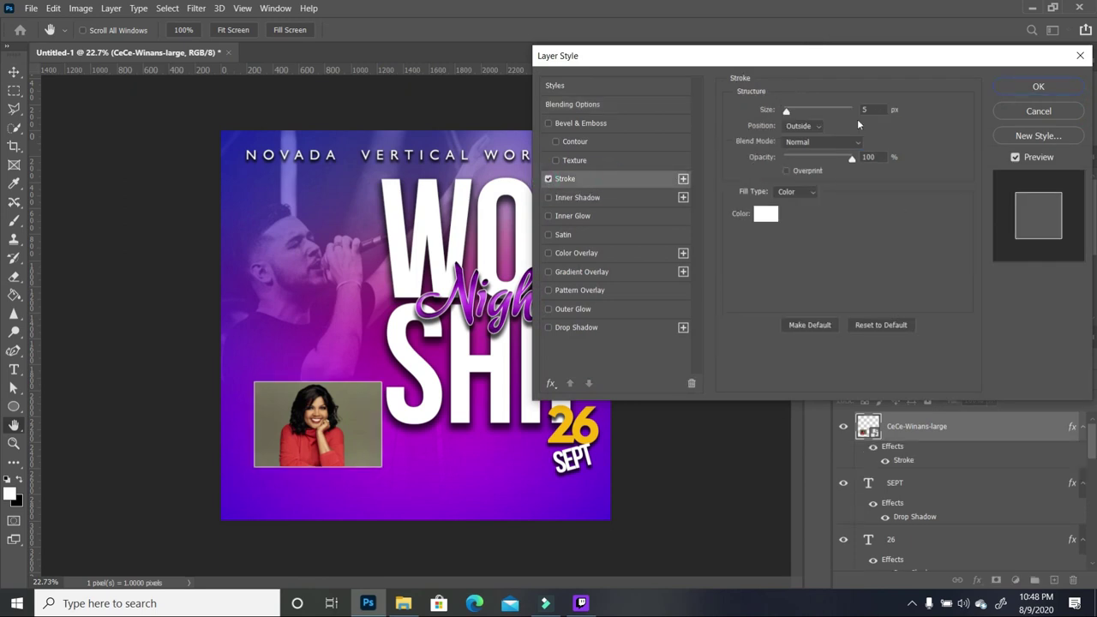
left_click_drag(787, 112, 791, 115)
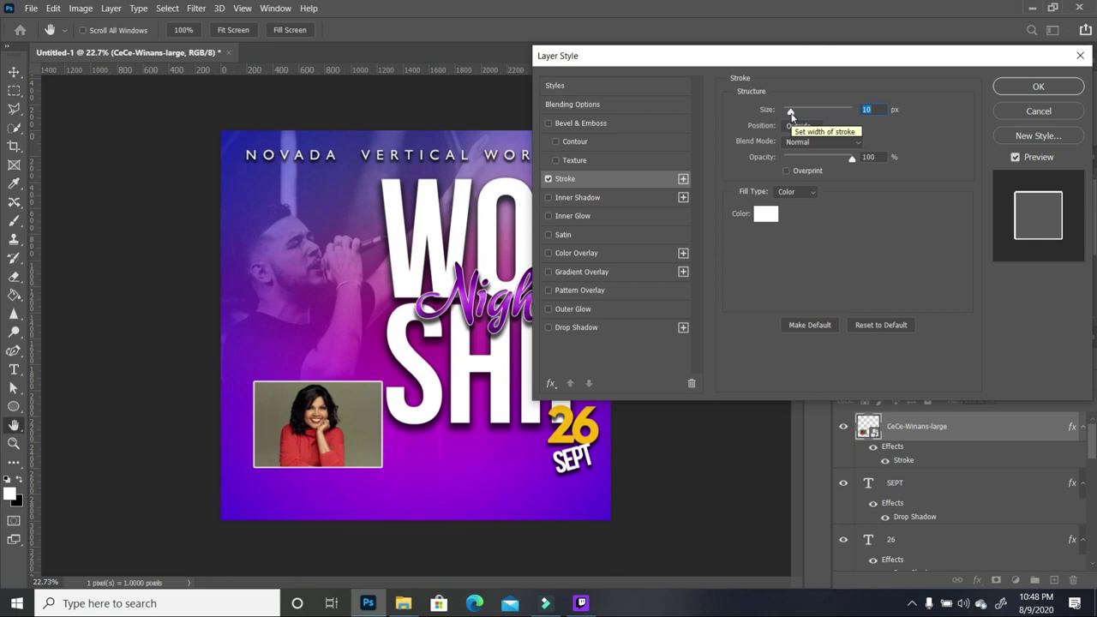
mouse_move(791, 113)
left_mouse_down()
mouse_move(804, 113)
mouse_move(795, 114)
left_mouse_up()
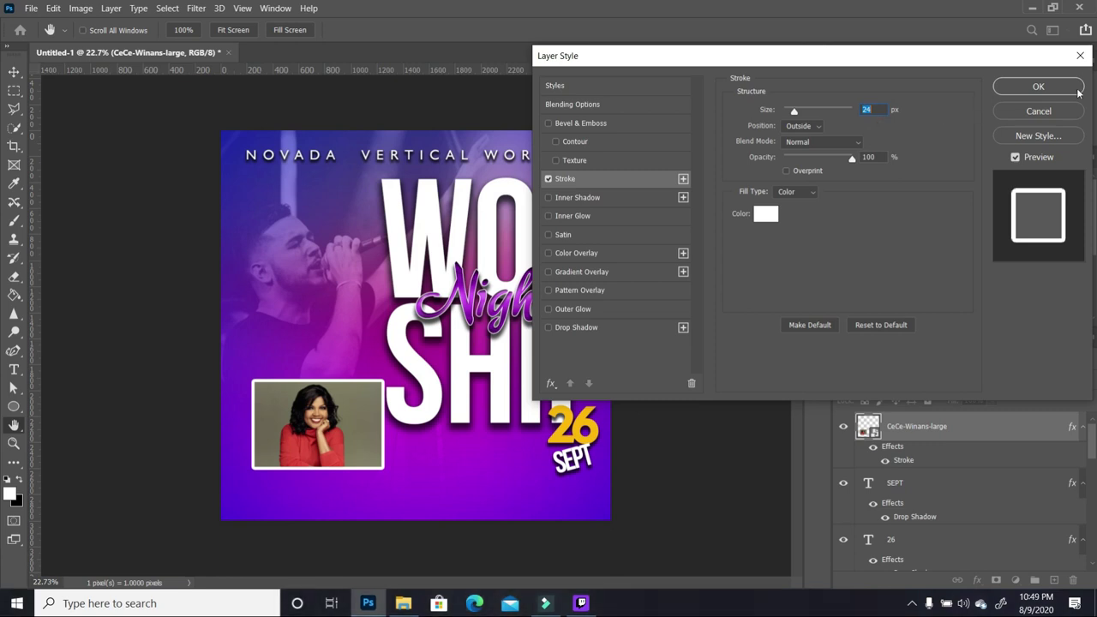
left_click(1037, 111)
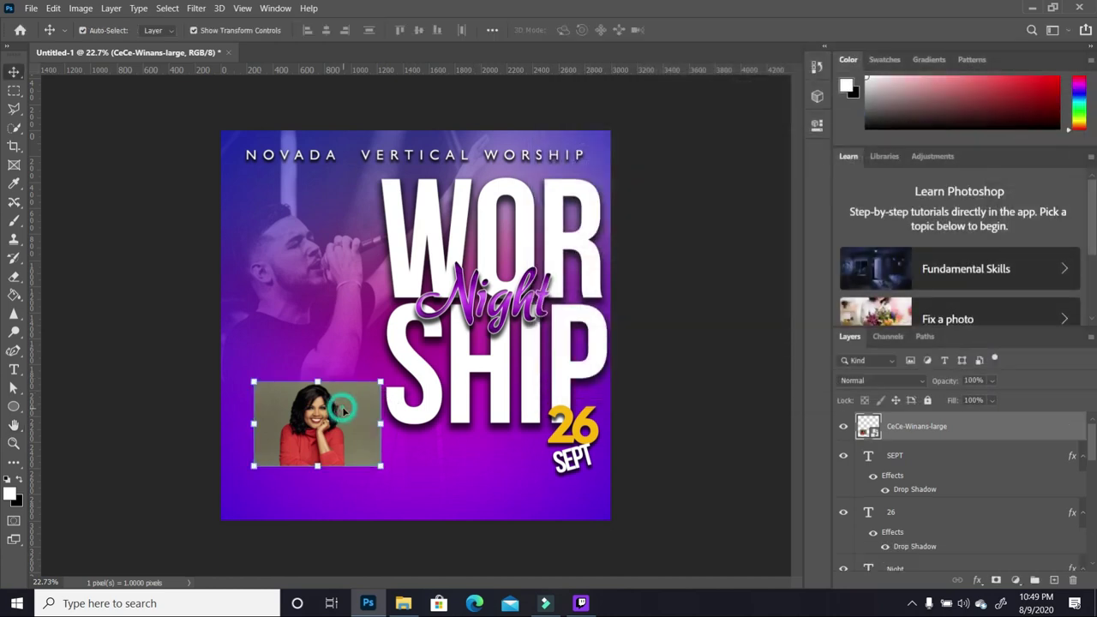
key("Delete")
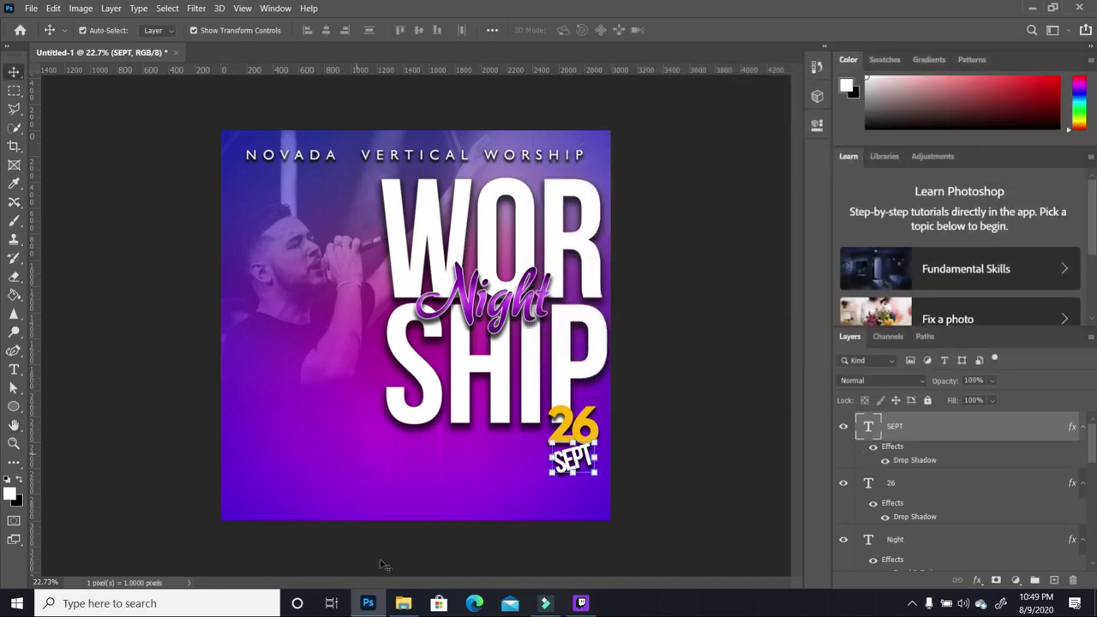
Open CeCe-Winans-large from the Tutorials folder with Adobe Photoshop 2020.
left_click(403, 603)
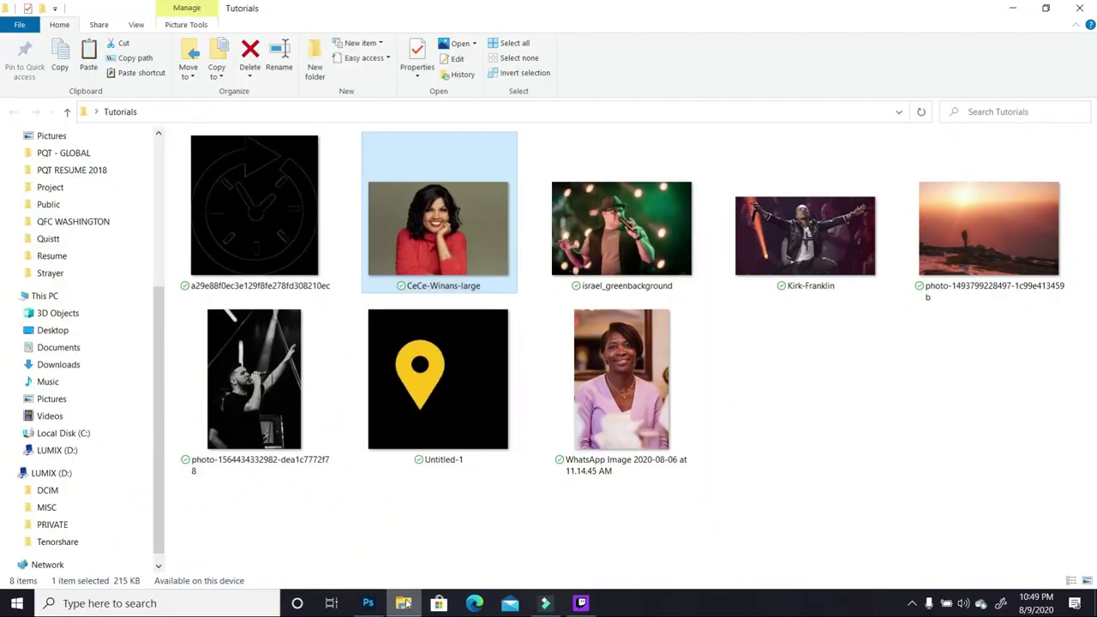
right_click(475, 233)
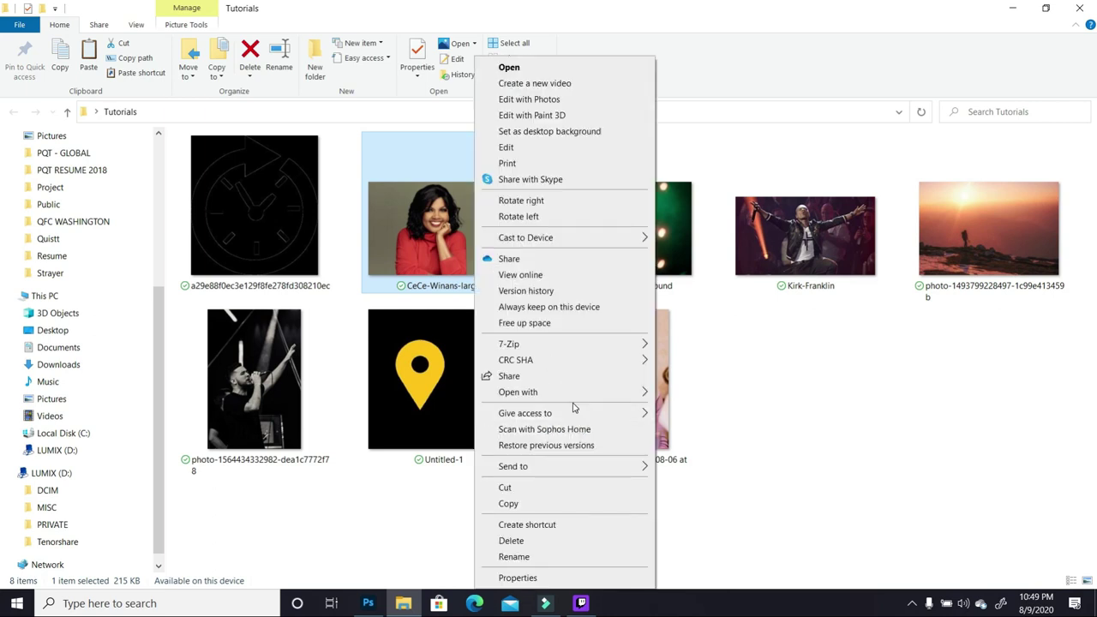
left_click(568, 391)
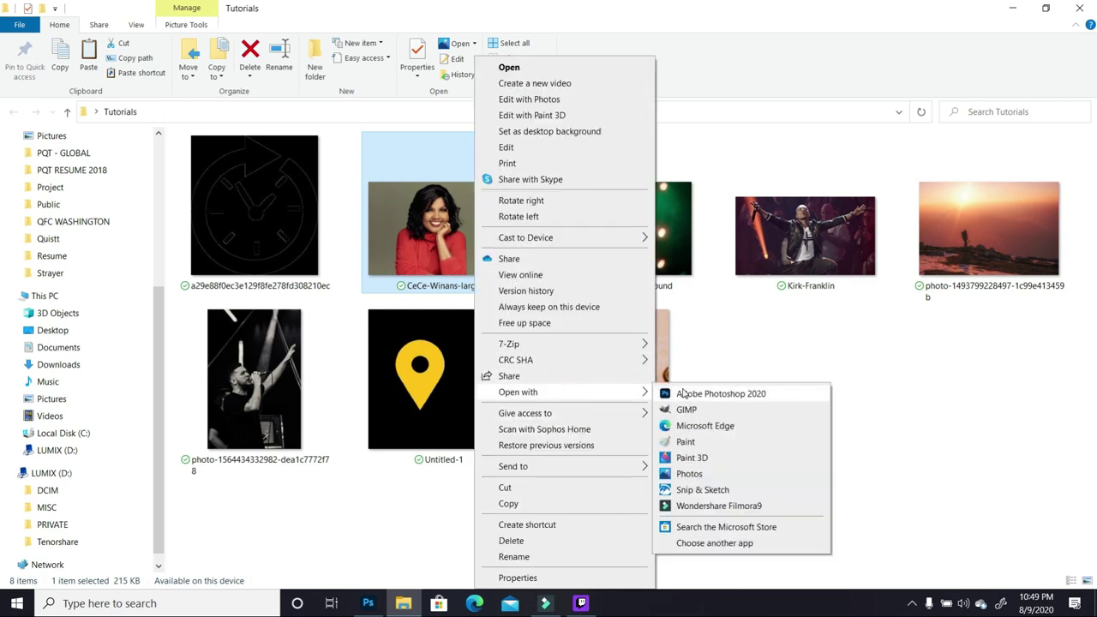
left_click(690, 393)
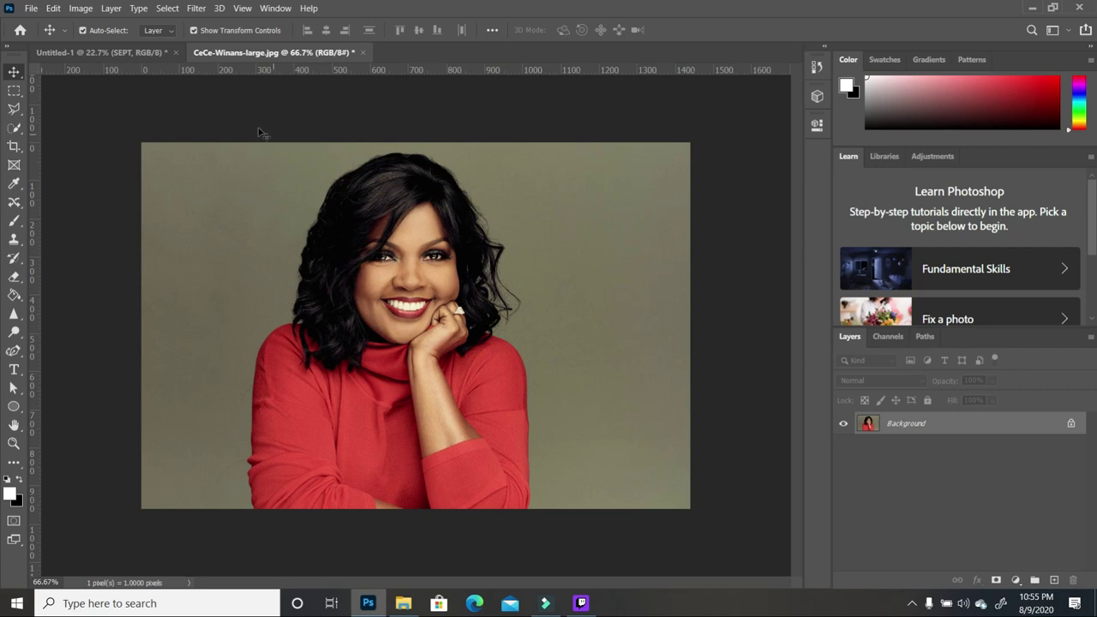
Crop the CeCe-Winans photo to about 1173 px wide by trimming background from both sides.
left_click(16, 148)
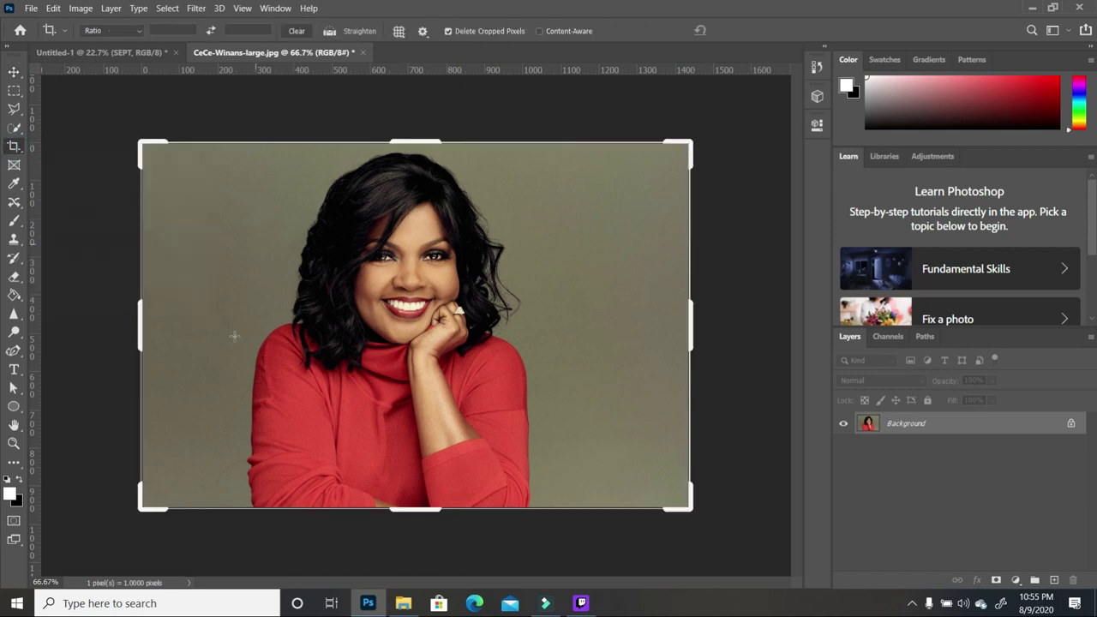
left_click_drag(138, 319, 162, 308)
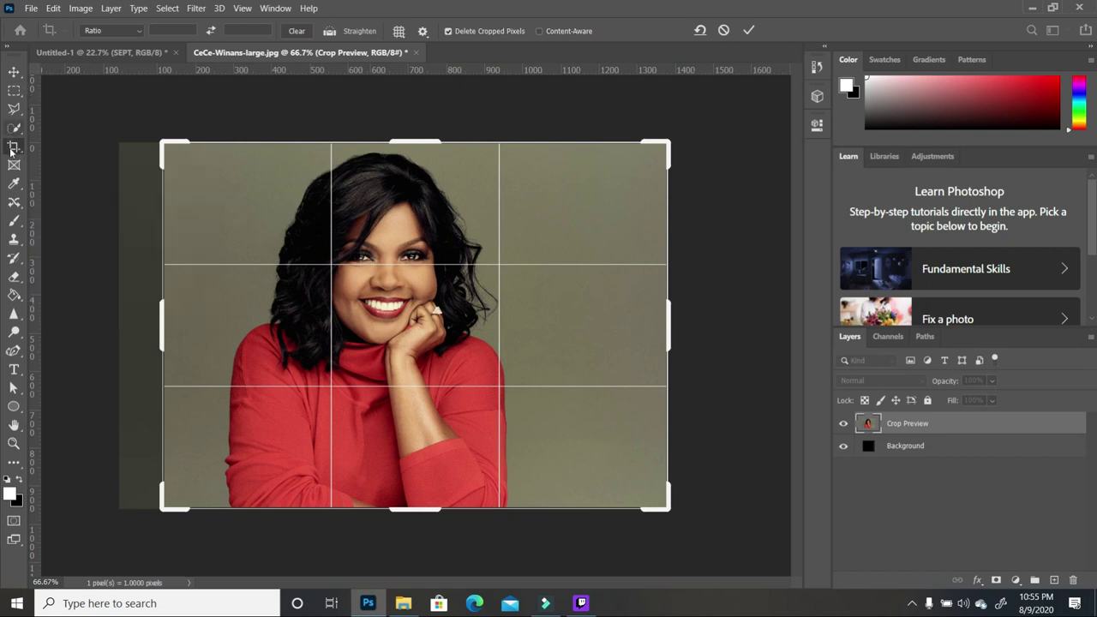
left_click_drag(669, 318, 593, 322)
double_click(593, 321)
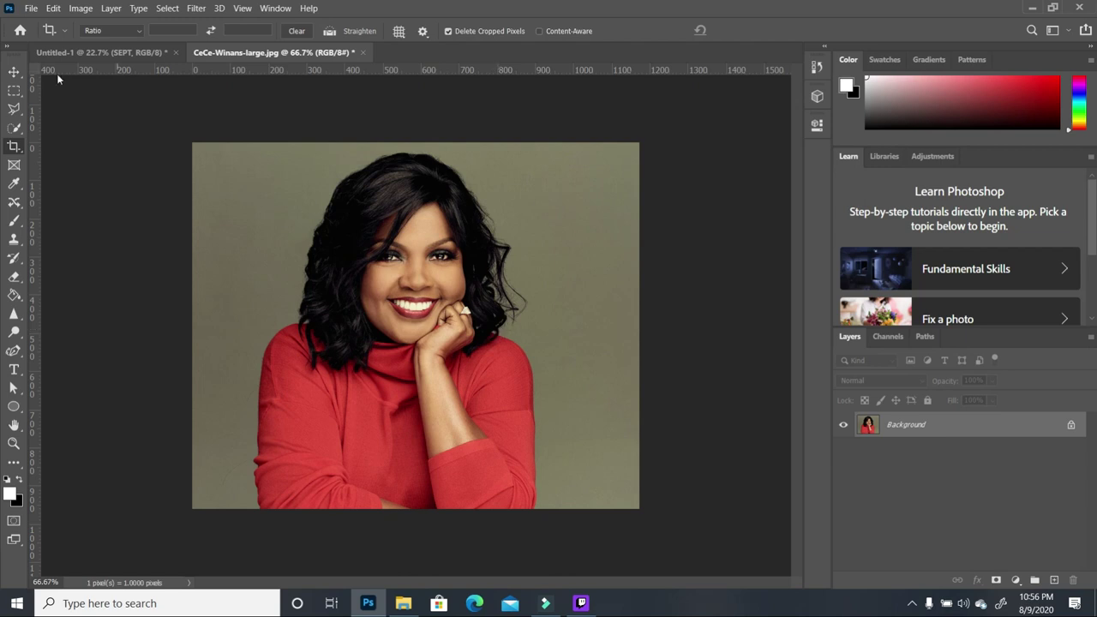
left_click(82, 8)
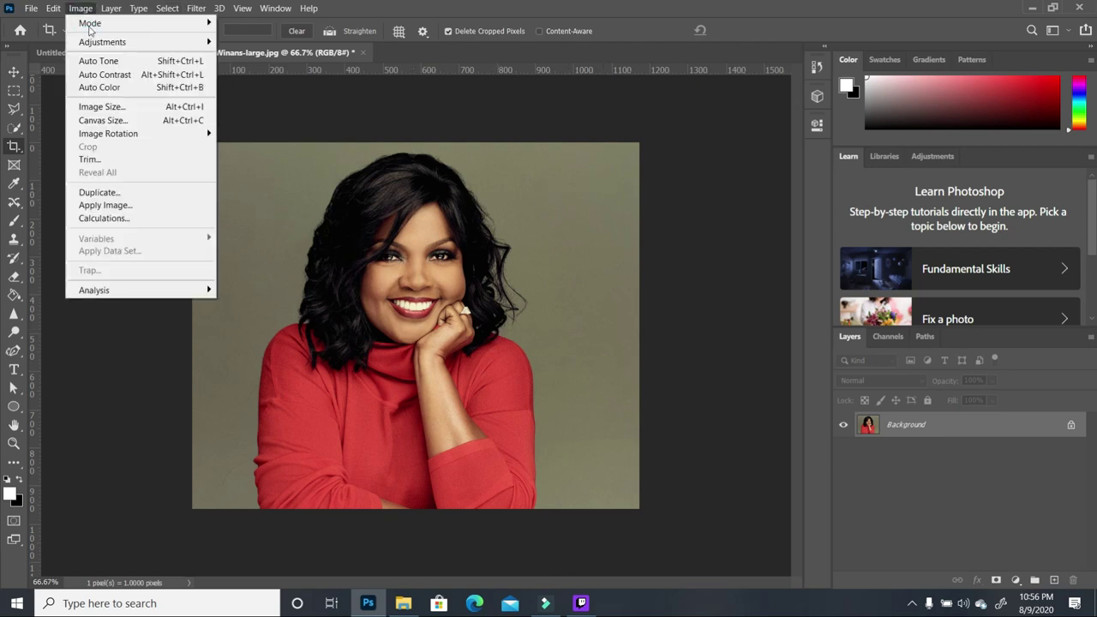
Extend the CeCe-Winans canvas by 30 px relative width and height in white.
left_click(135, 120)
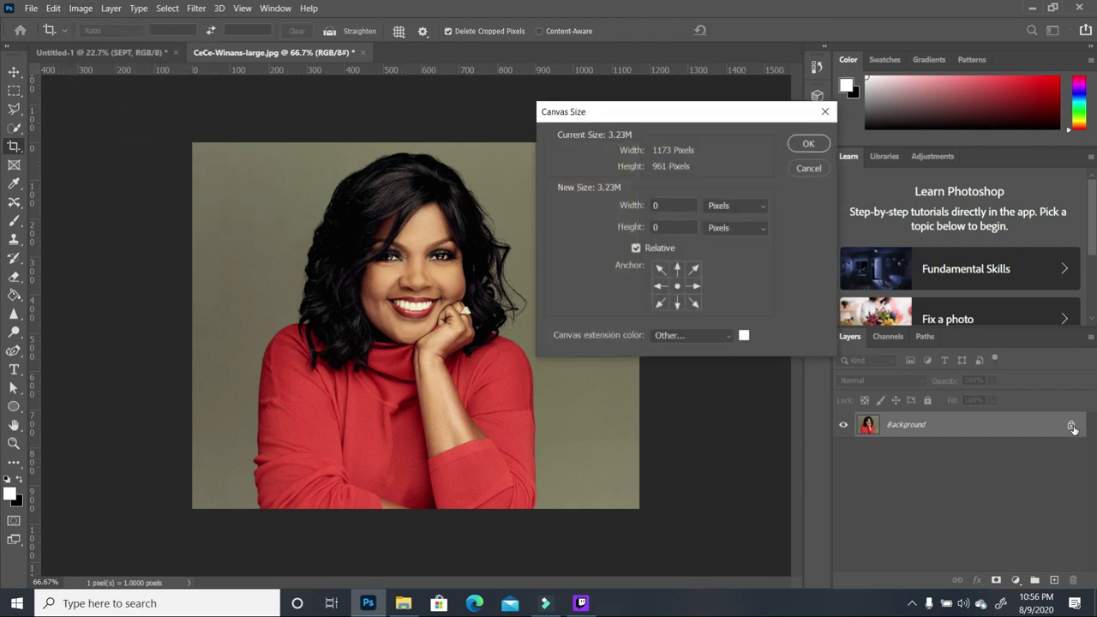
left_click(652, 206)
type("30")
left_click(664, 227)
type("30")
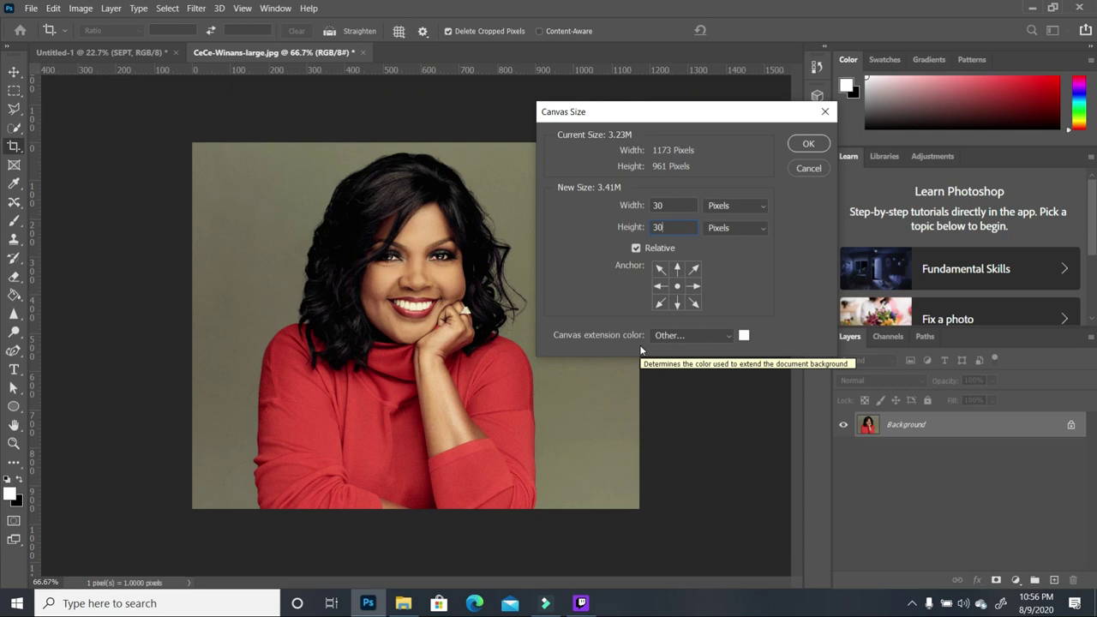
left_click(744, 336)
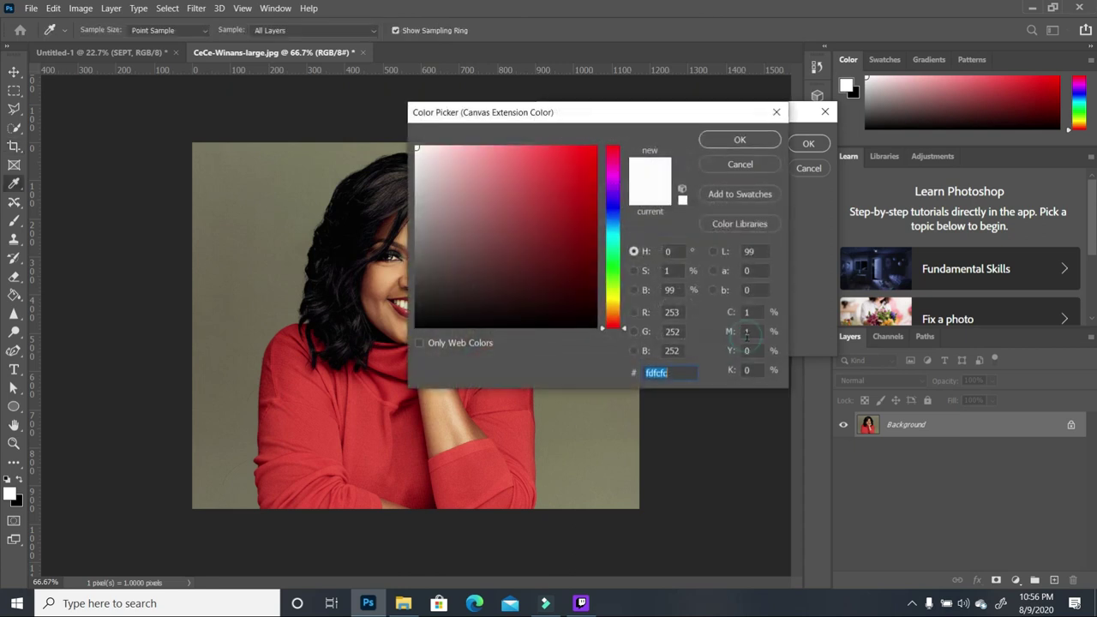
left_click(745, 142)
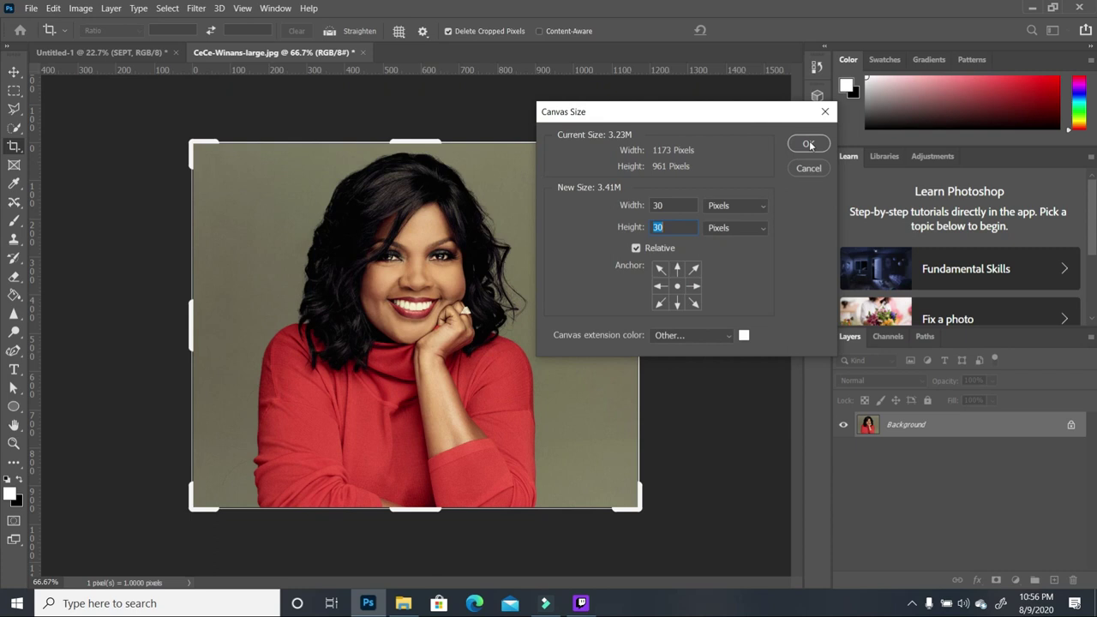
left_click(808, 144)
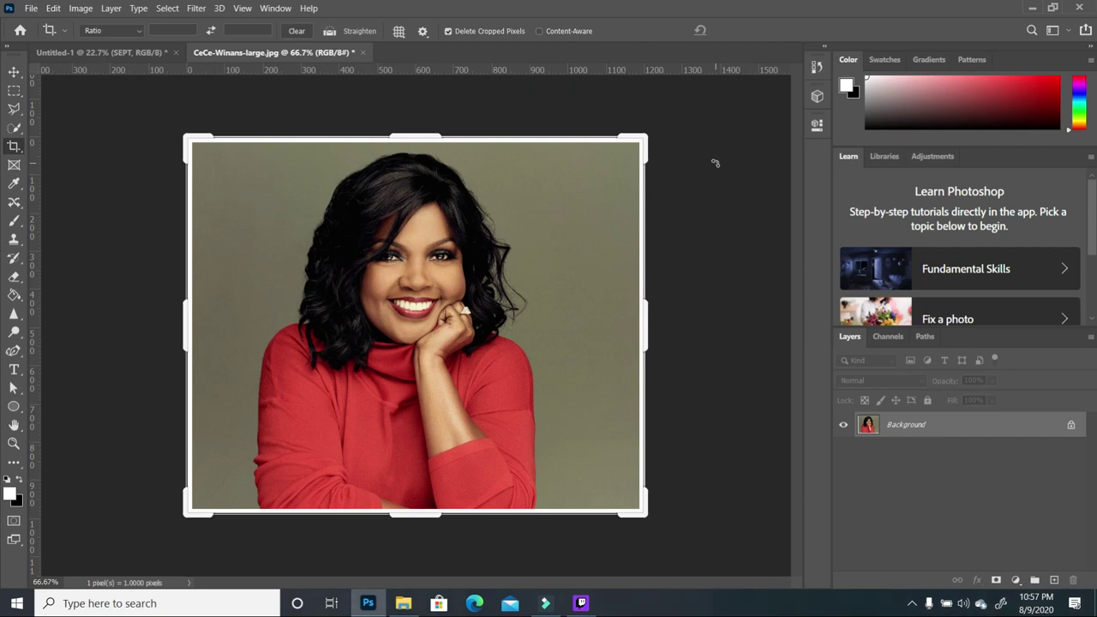
left_click(14, 72)
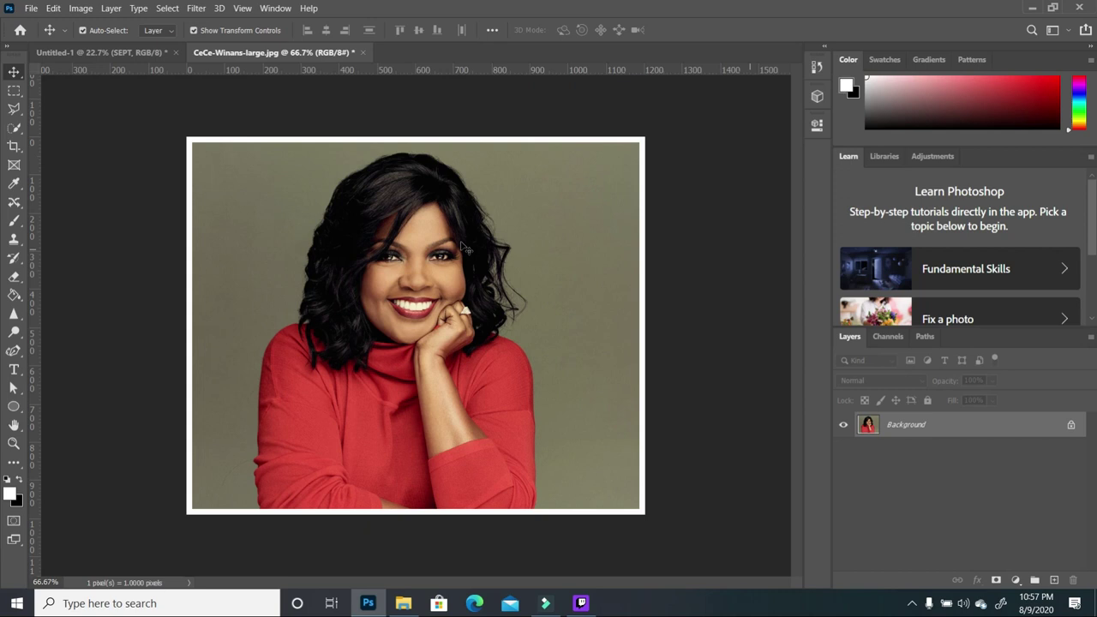
Unlock the bordered photo's Background layer so it can be moved.
left_click_drag(452, 238, 454, 214)
left_click(694, 270)
left_click(1071, 427)
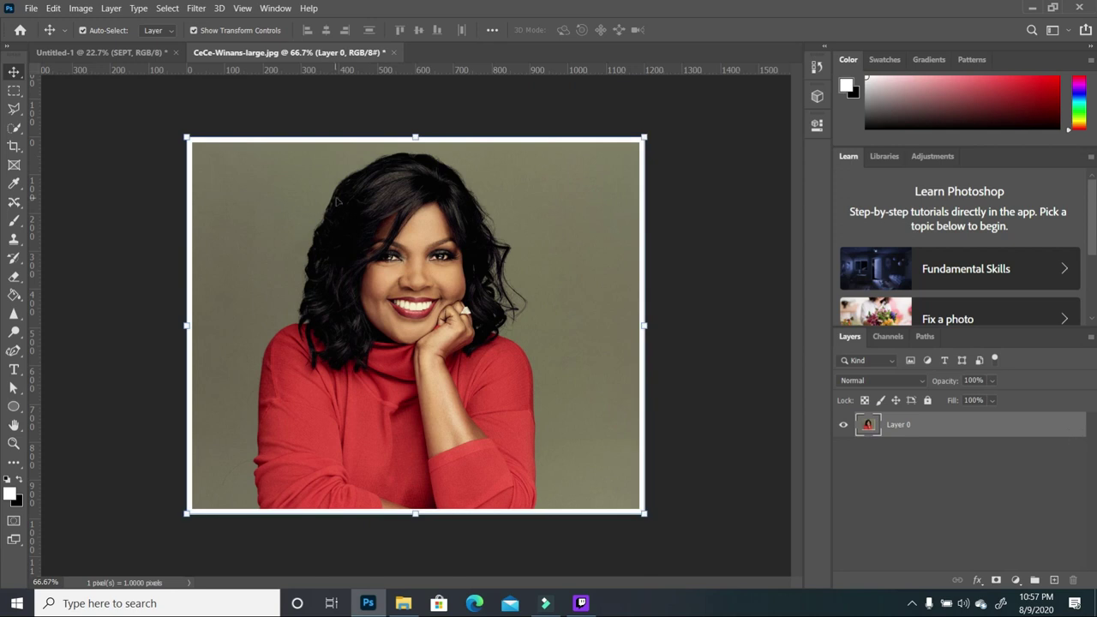
Drag the bordered photo into the poster, shrink it and set it at the lower left.
left_click_drag(364, 222, 361, 392)
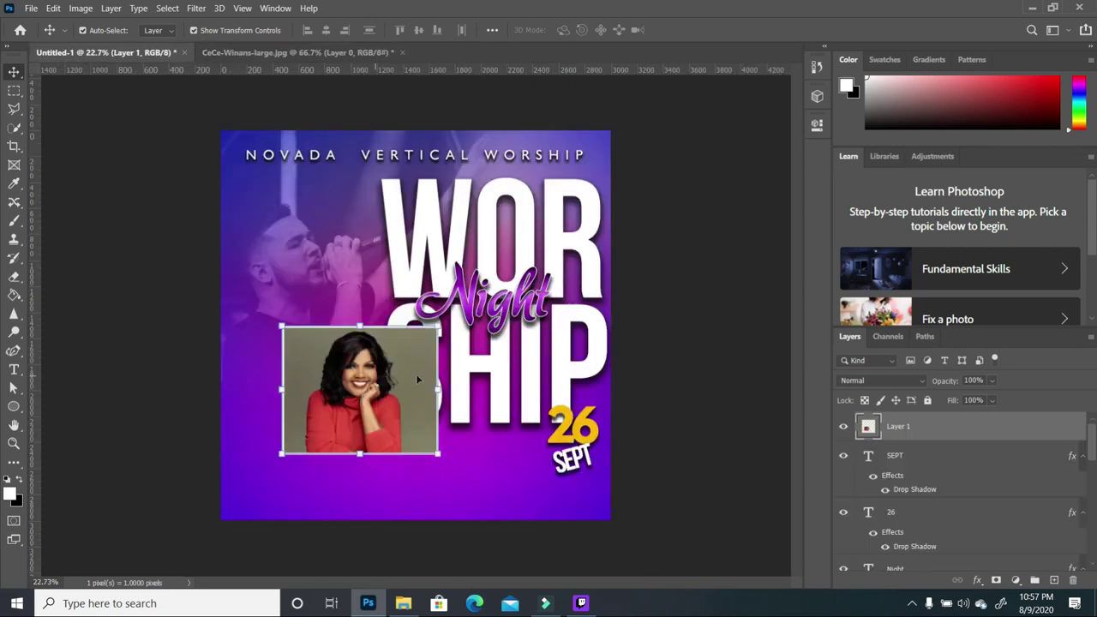
left_click(446, 477)
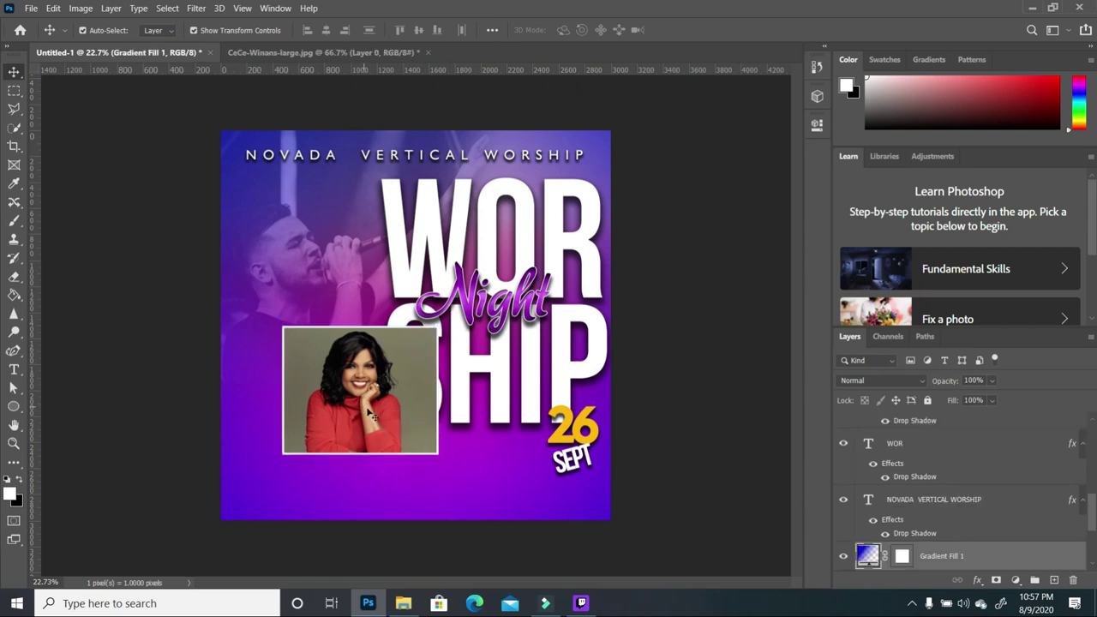
left_click_drag(367, 429, 330, 467)
left_click_drag(402, 365, 342, 461)
key("Return")
left_click(413, 473)
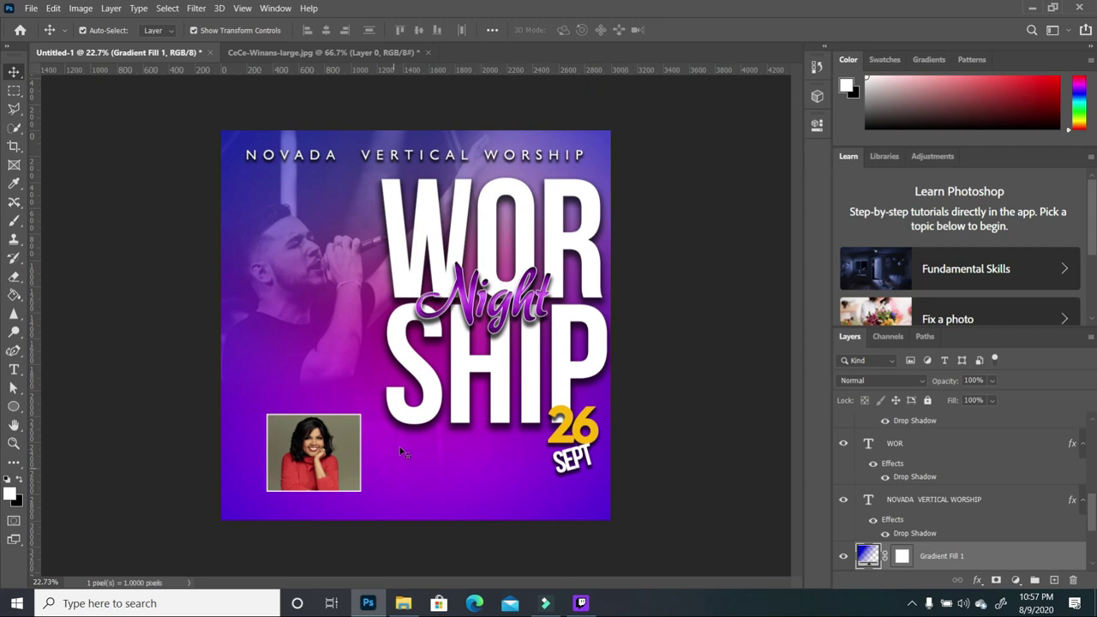
left_click_drag(326, 463, 347, 437)
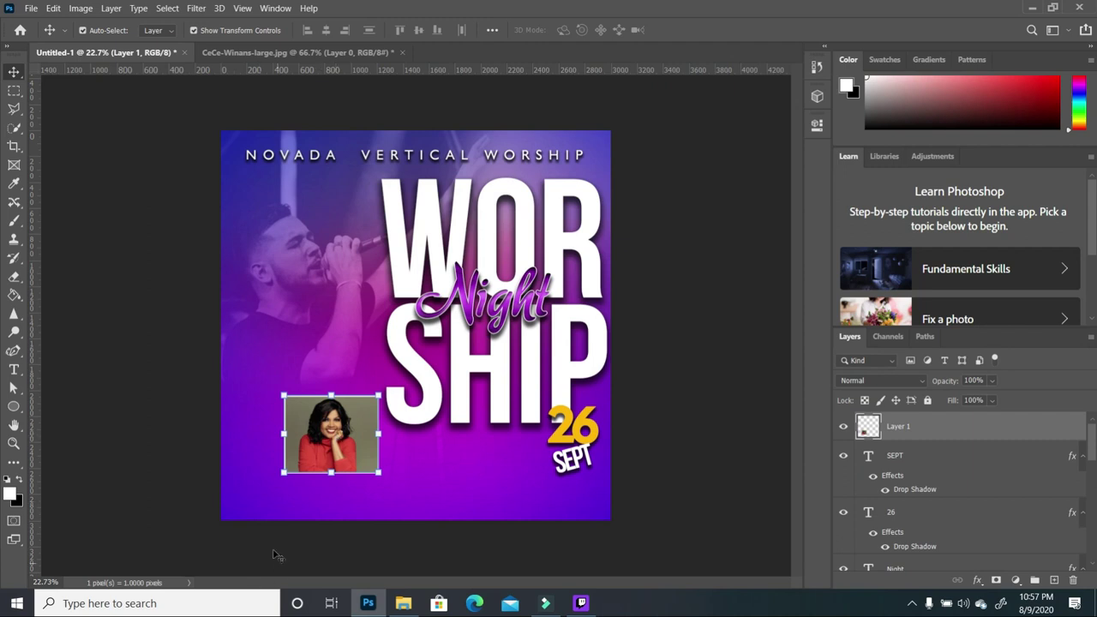
left_click(416, 465)
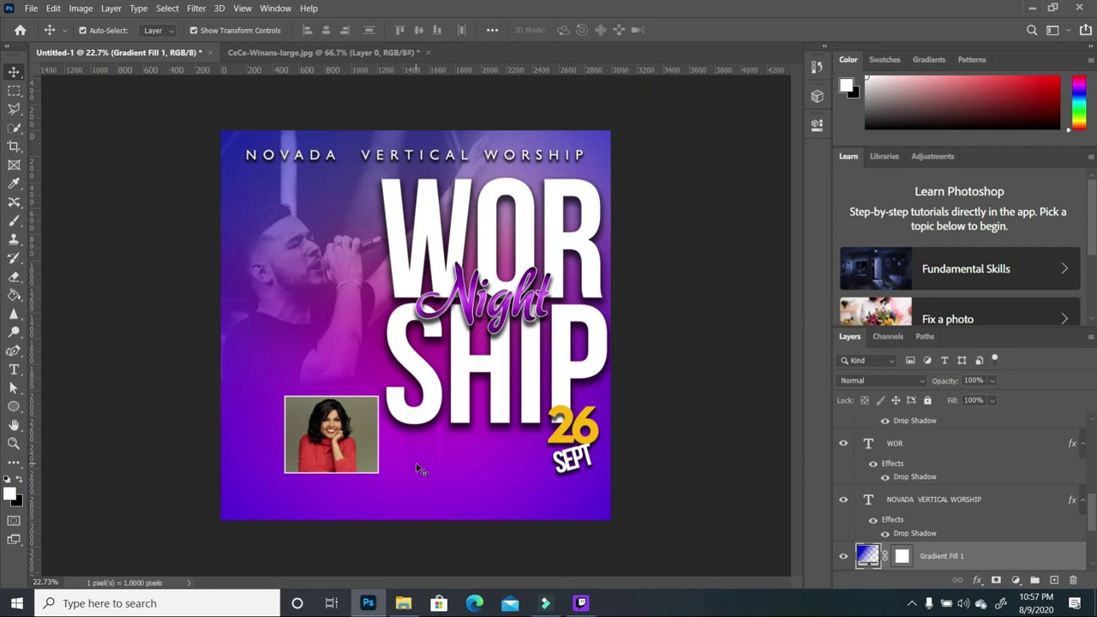
left_click(402, 604)
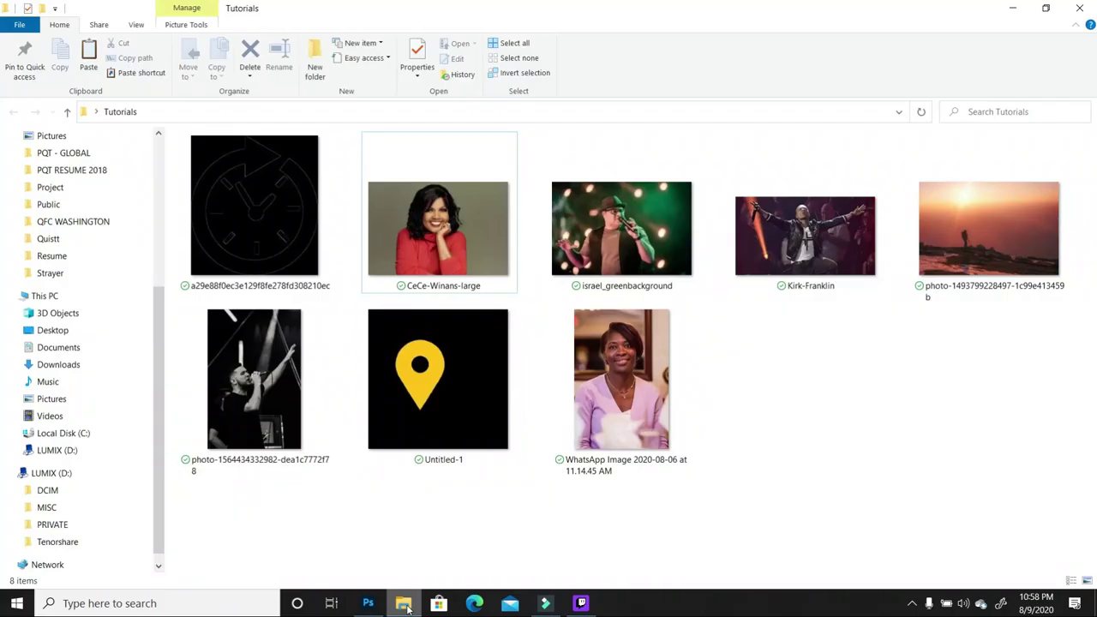
Open Kirk-Franklin.png from File Explorer with Adobe Photoshop 2020.
right_click(617, 238)
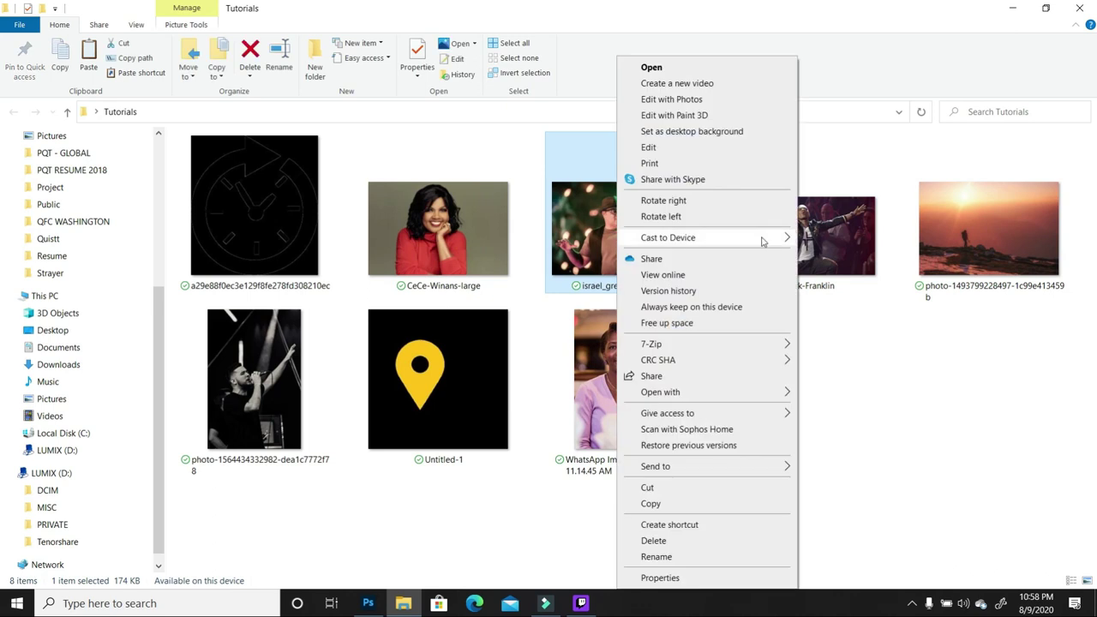
right_click(836, 240)
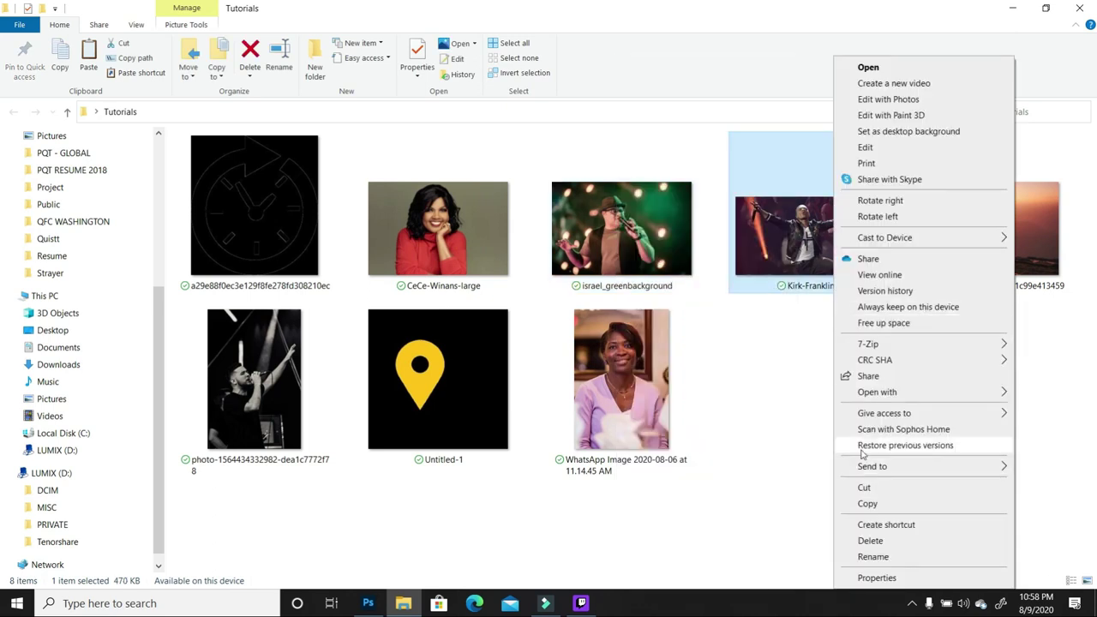
mouse_move(904, 392)
left_click(770, 395)
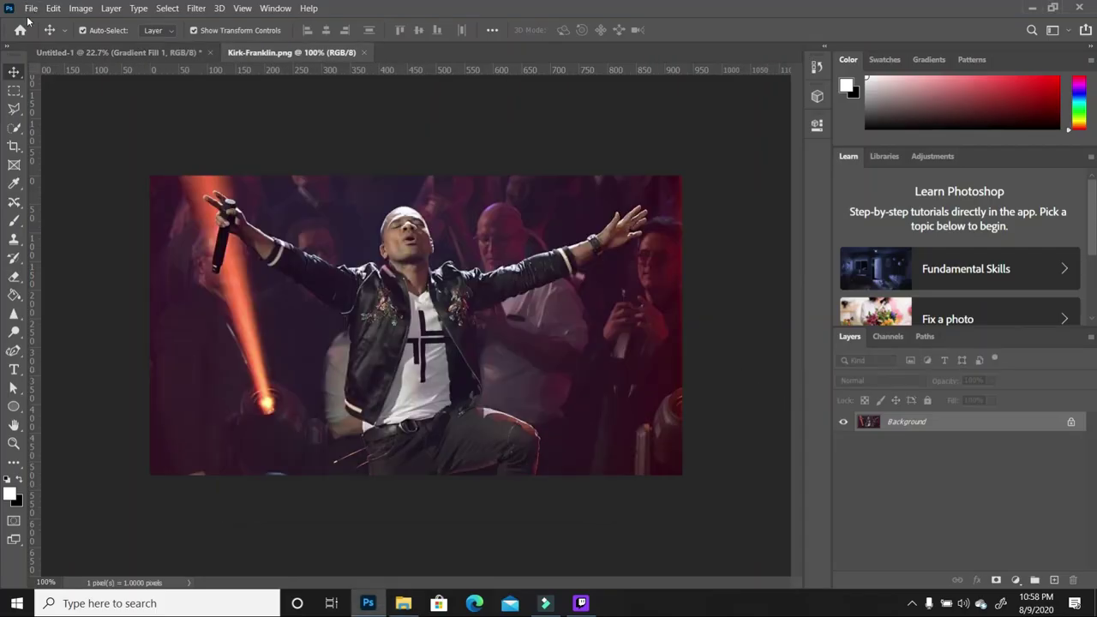
Add a 30 px white canvas border to the Kirk-Franklin photo and place it tilted on the poster.
left_click(81, 9)
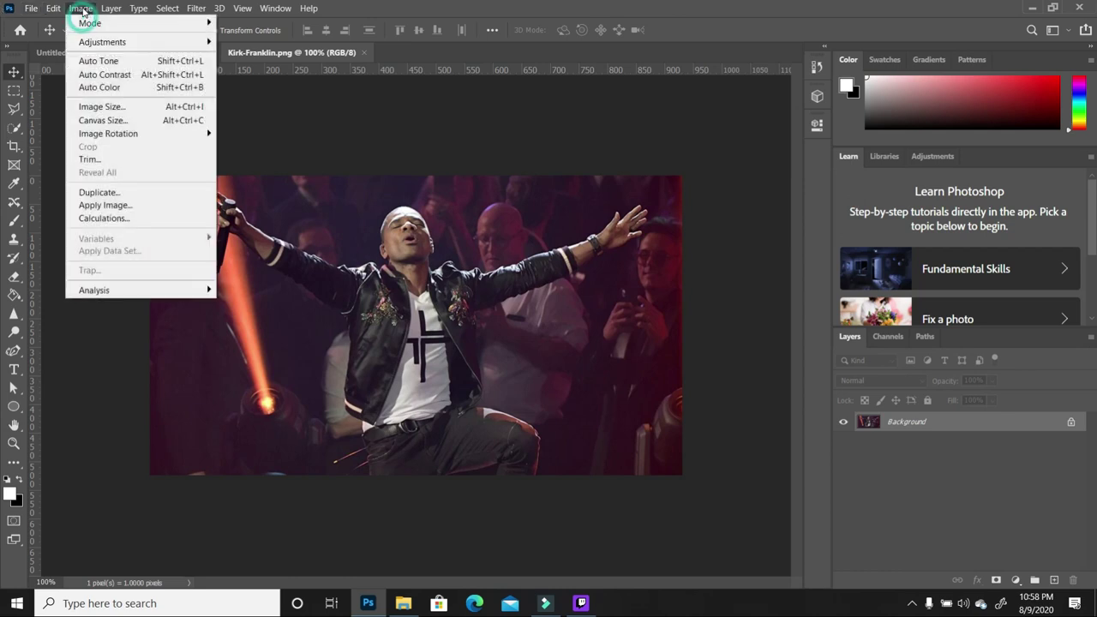
left_click(126, 121)
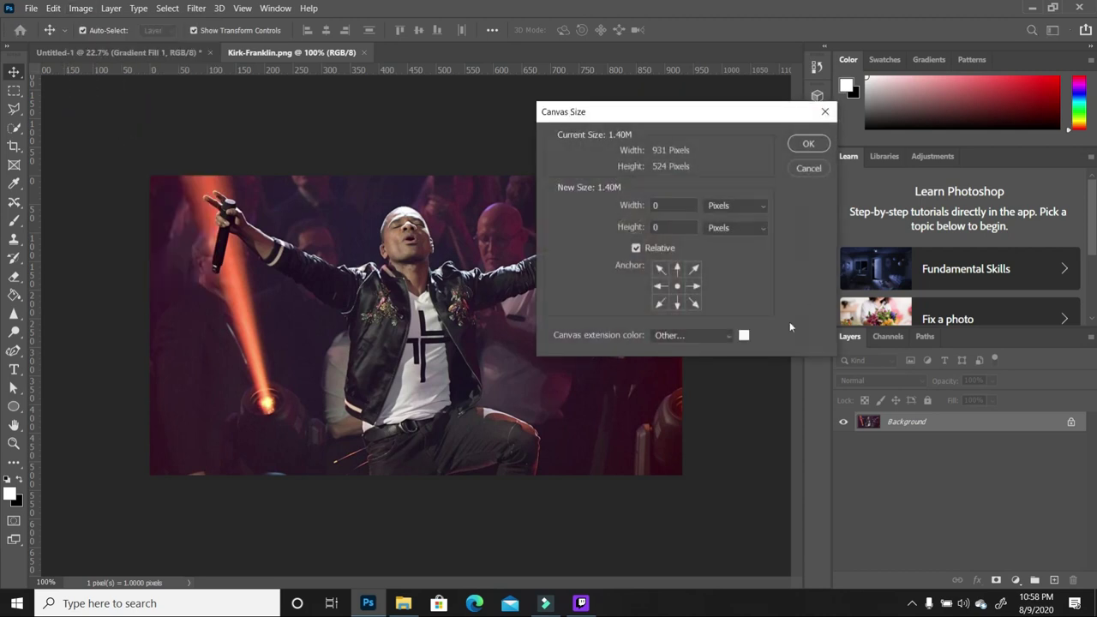
left_click(672, 206)
type("3030")
left_click(807, 144)
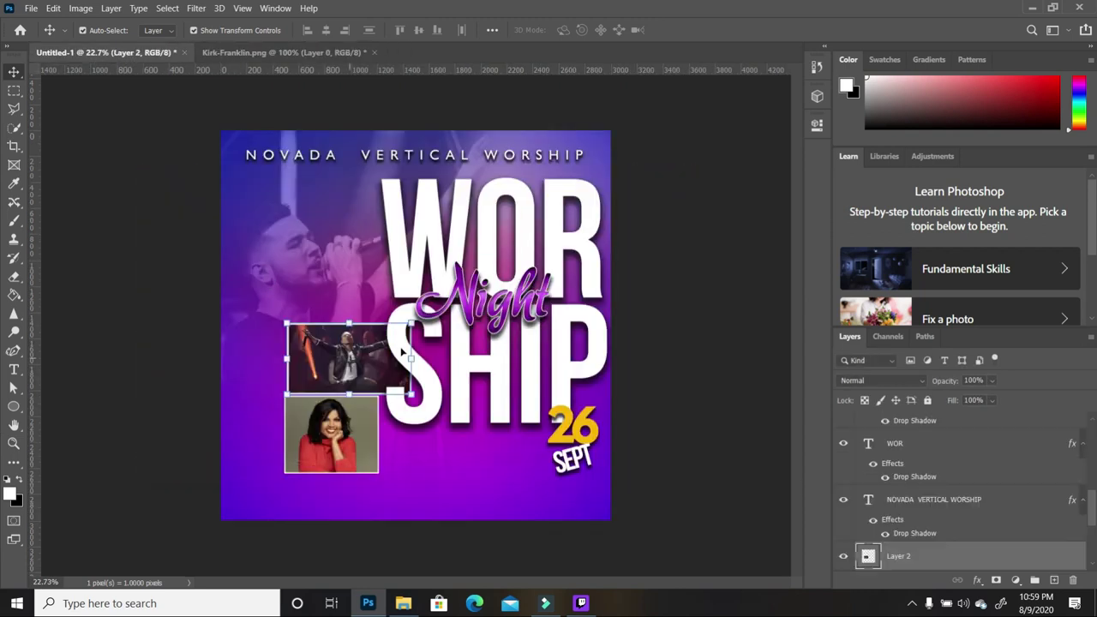
left_click_drag(417, 319, 344, 339)
key("Return")
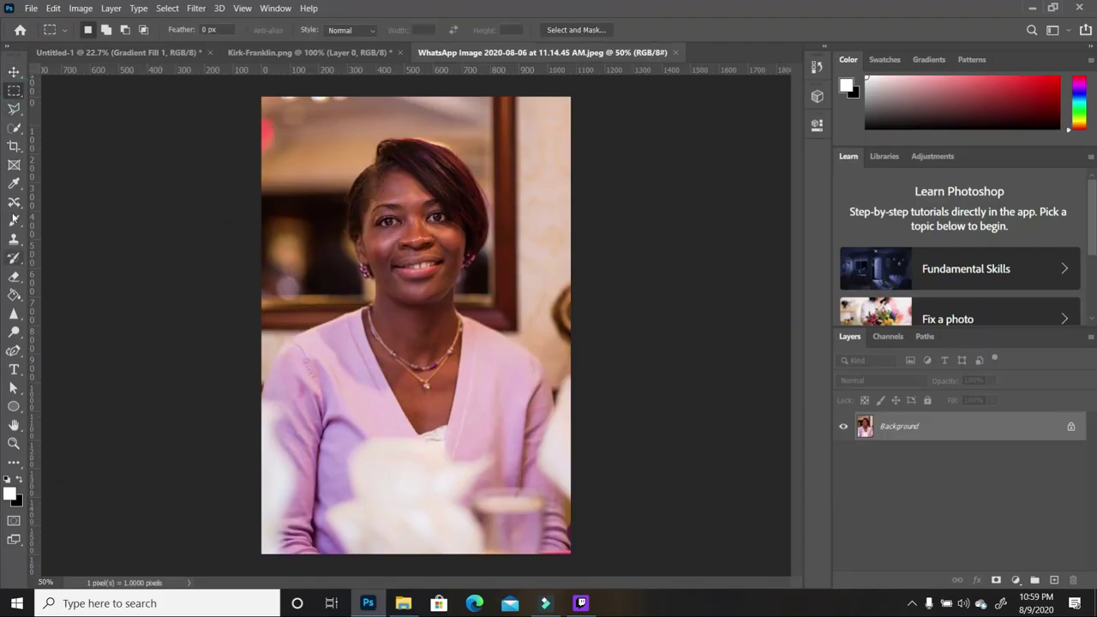
Crop the WhatsApp photo square and add a 30 px white border via Canvas Size.
key("c")
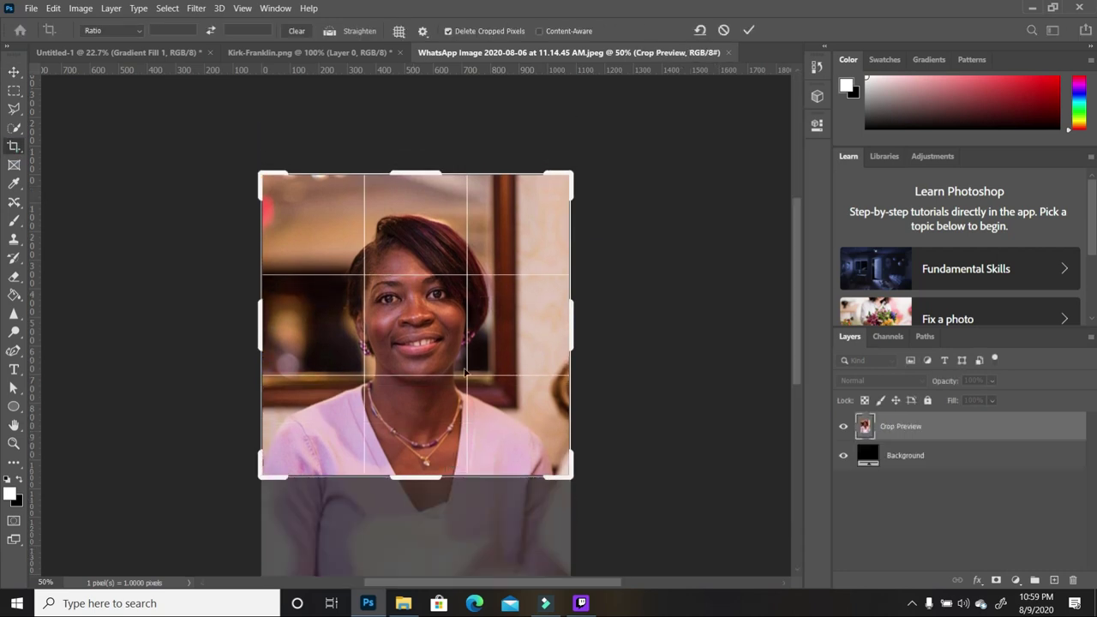
key("Return")
left_click(80, 8)
left_click(129, 120)
type("30")
key("Tab")
type("30")
key("Return")
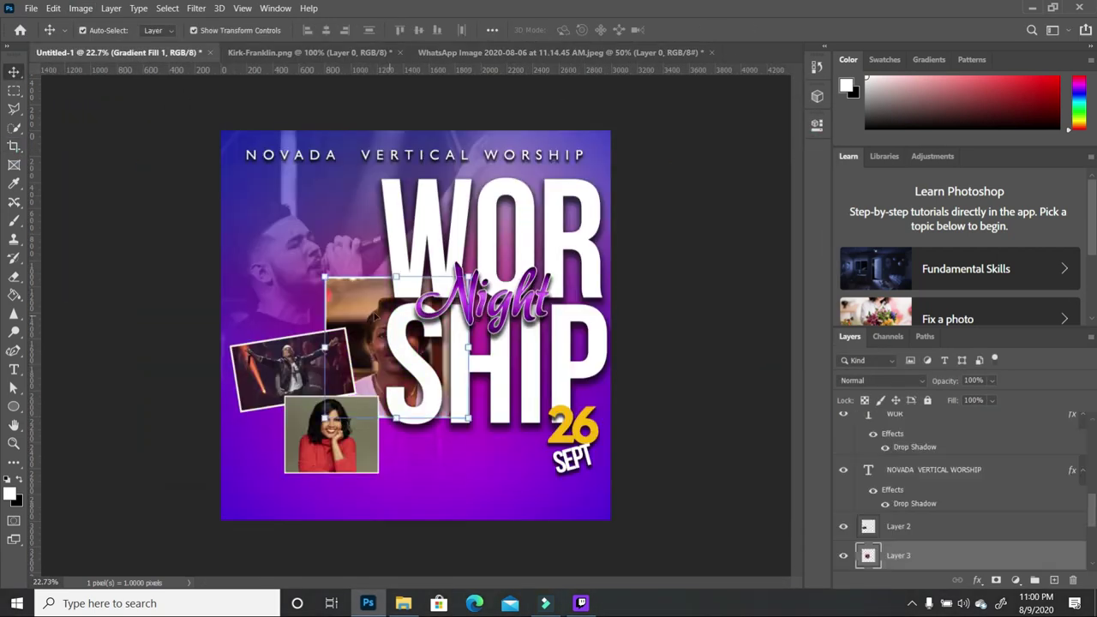
Place the woman's photo at the poster's lower left and shift the concert photo further left.
left_click_drag(297, 439, 354, 439)
key("Return")
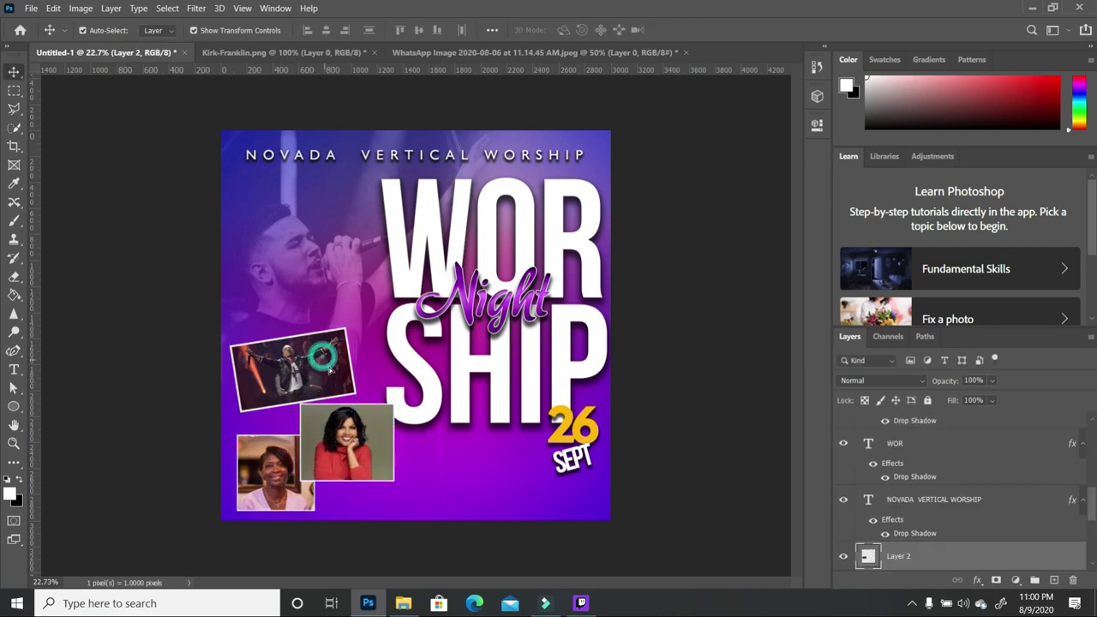
left_click_drag(292, 368, 298, 380)
left_click(411, 484)
left_click(426, 461)
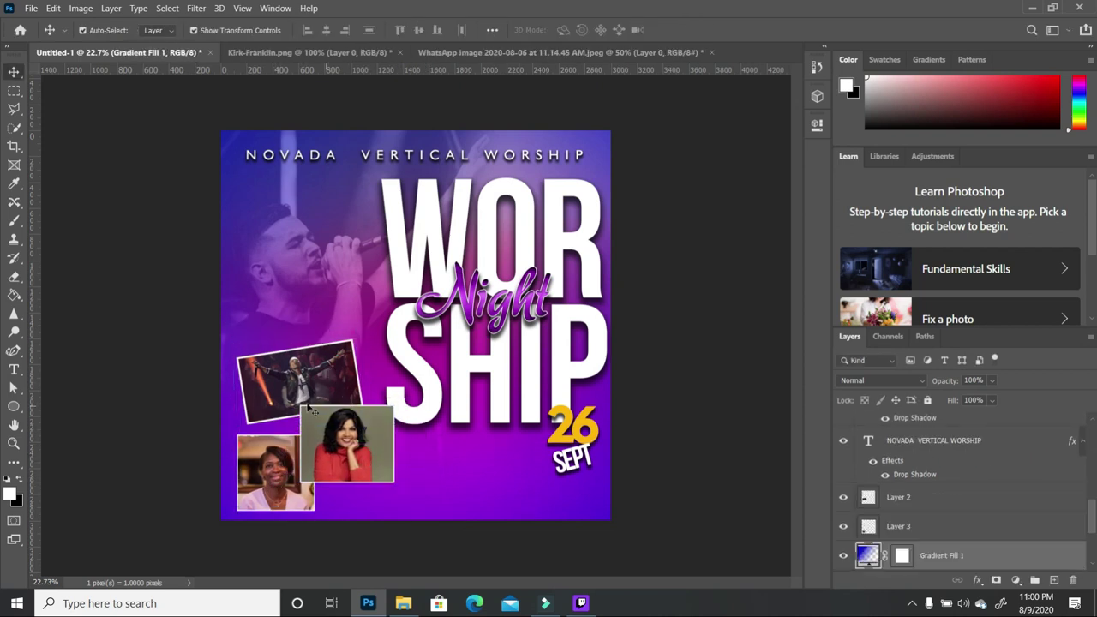
left_click(300, 371)
left_click_drag(317, 371, 309, 374)
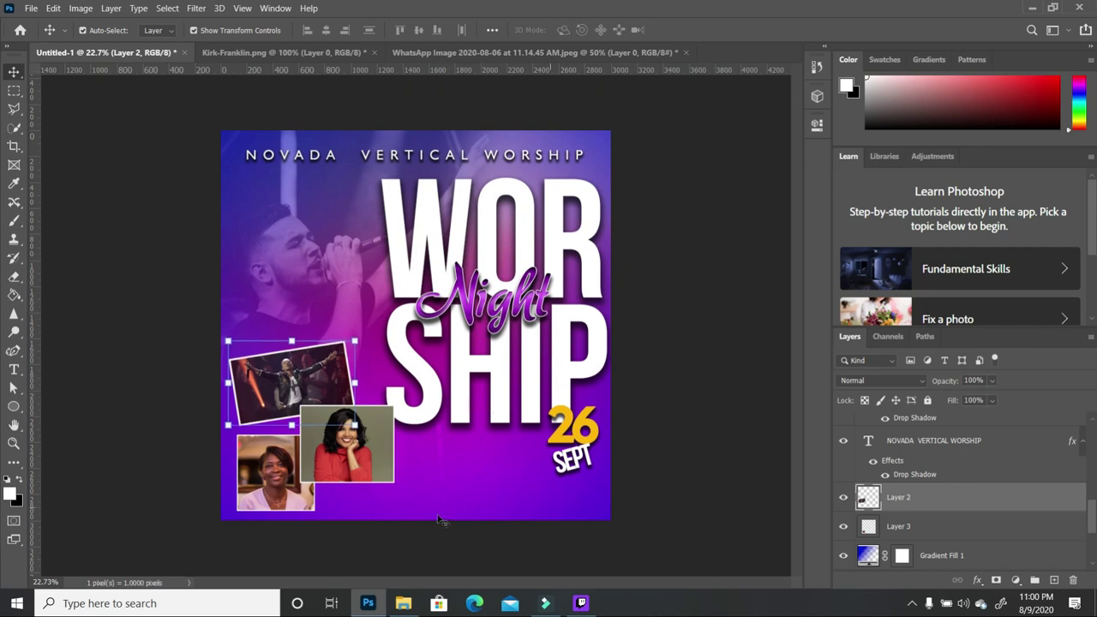
left_click(433, 478)
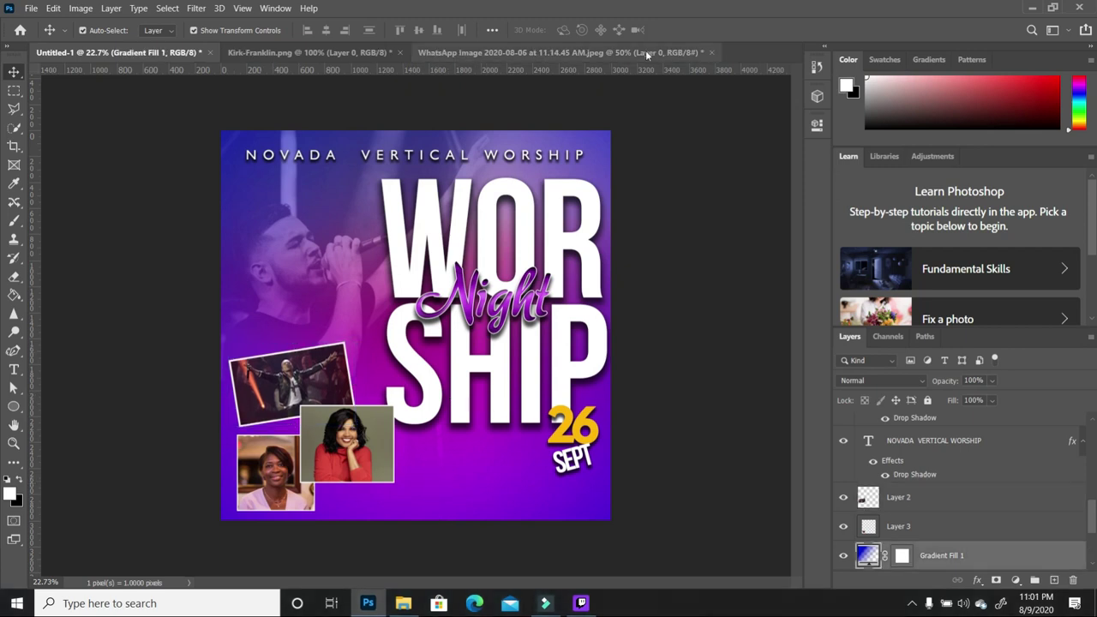
Close the WhatsApp and Kirk-Franklin documents without saving.
left_click(712, 51)
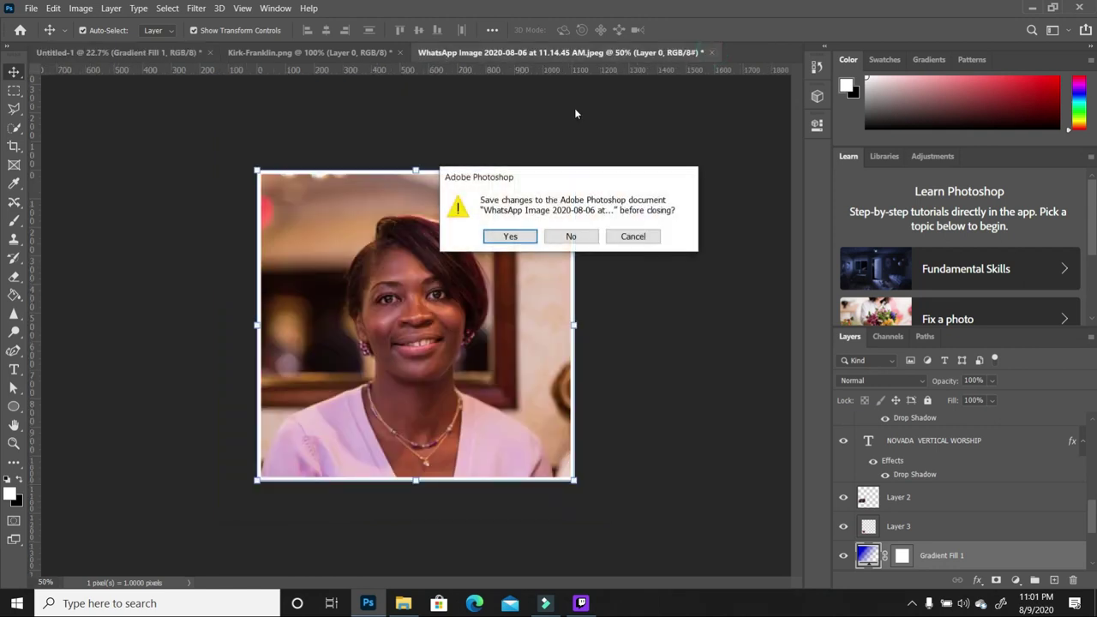
left_click(572, 236)
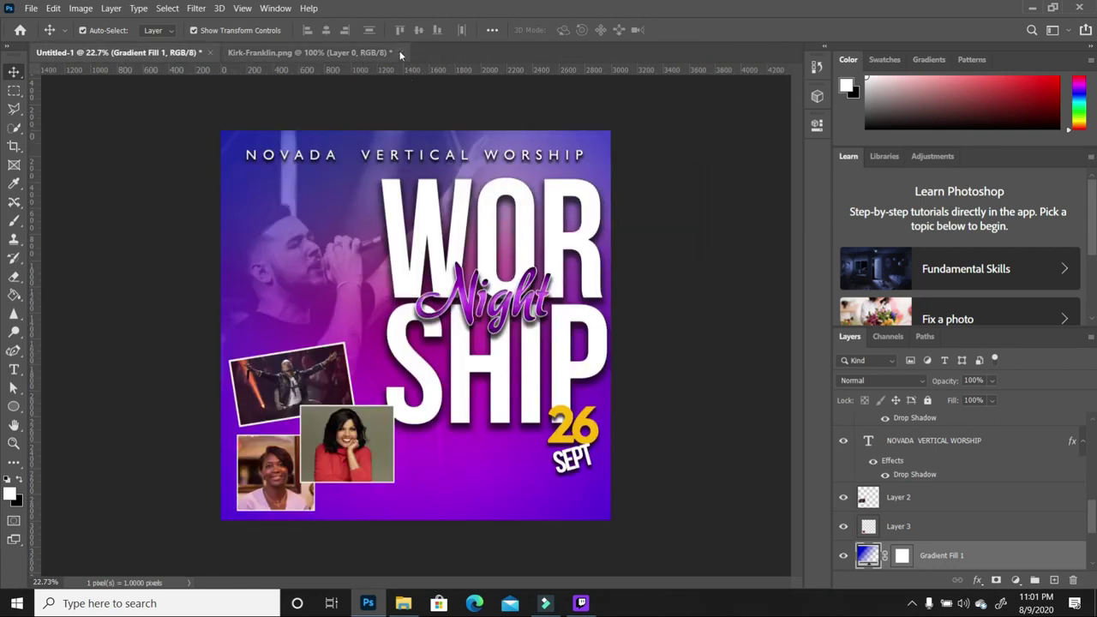
left_click(357, 52)
left_click(400, 52)
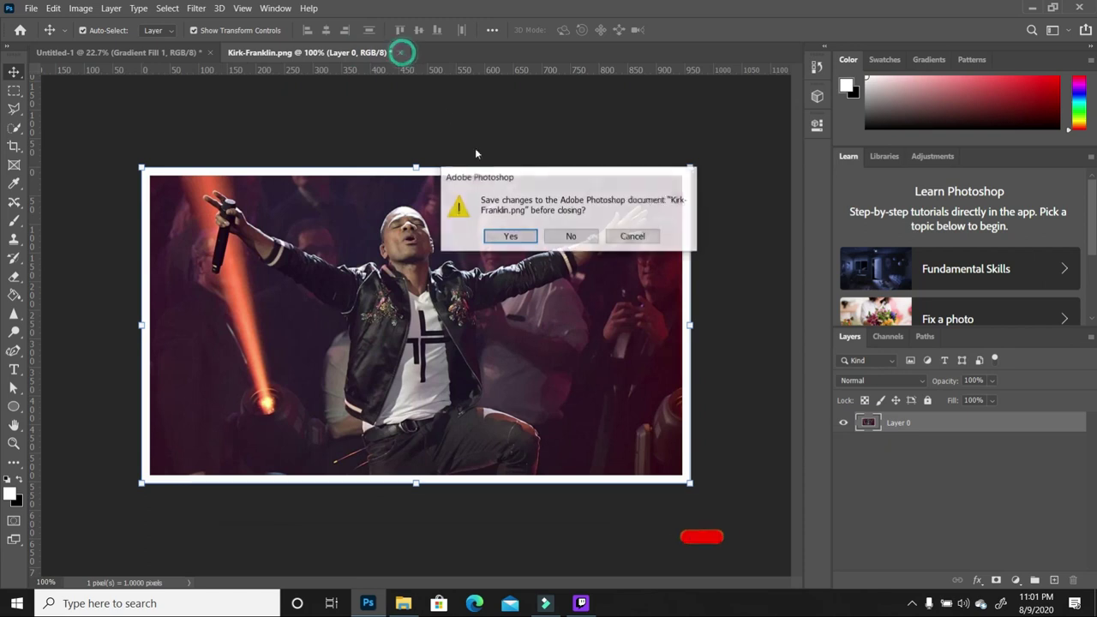
left_click(573, 237)
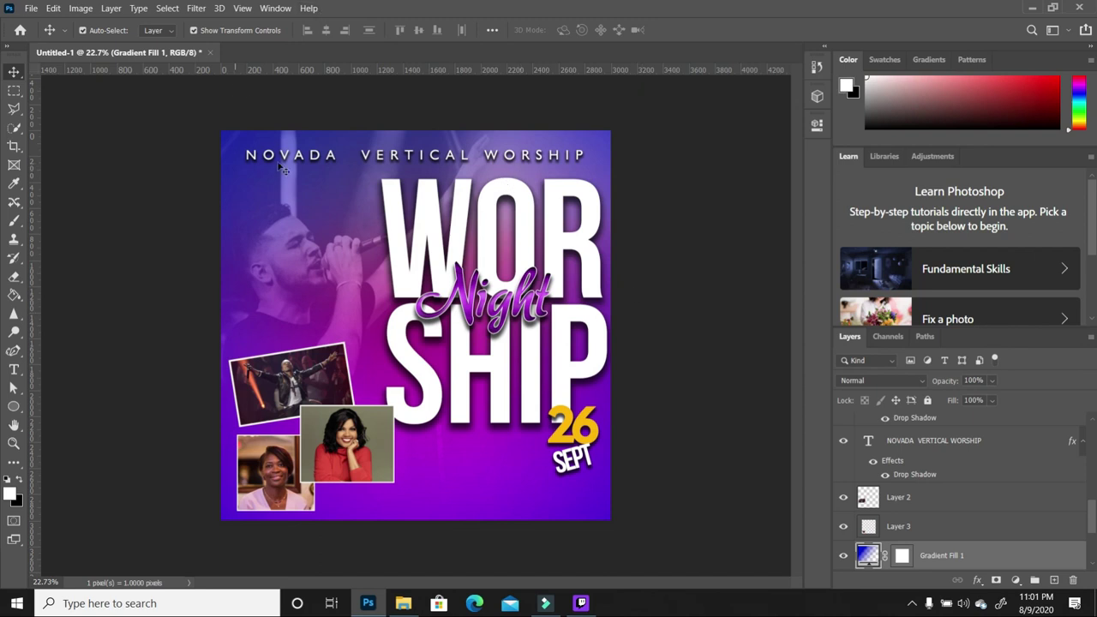
Bring the yellow pin image Untitled-1 from the Tutorials folder onto the poster.
left_click(391, 605)
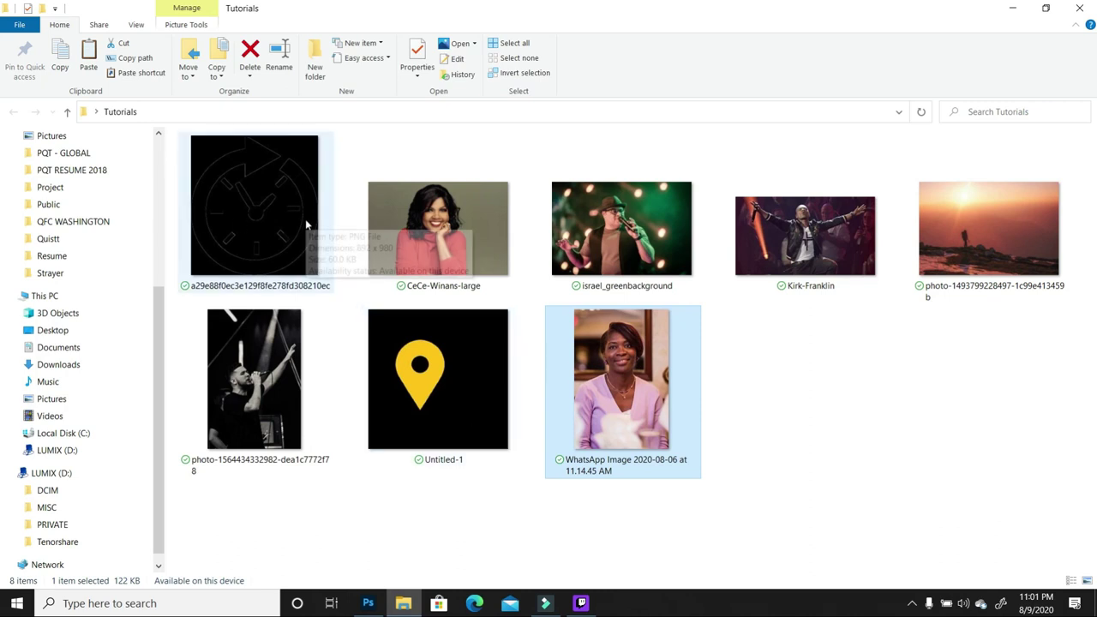
double_click(425, 379)
left_click_drag(435, 464, 419, 512)
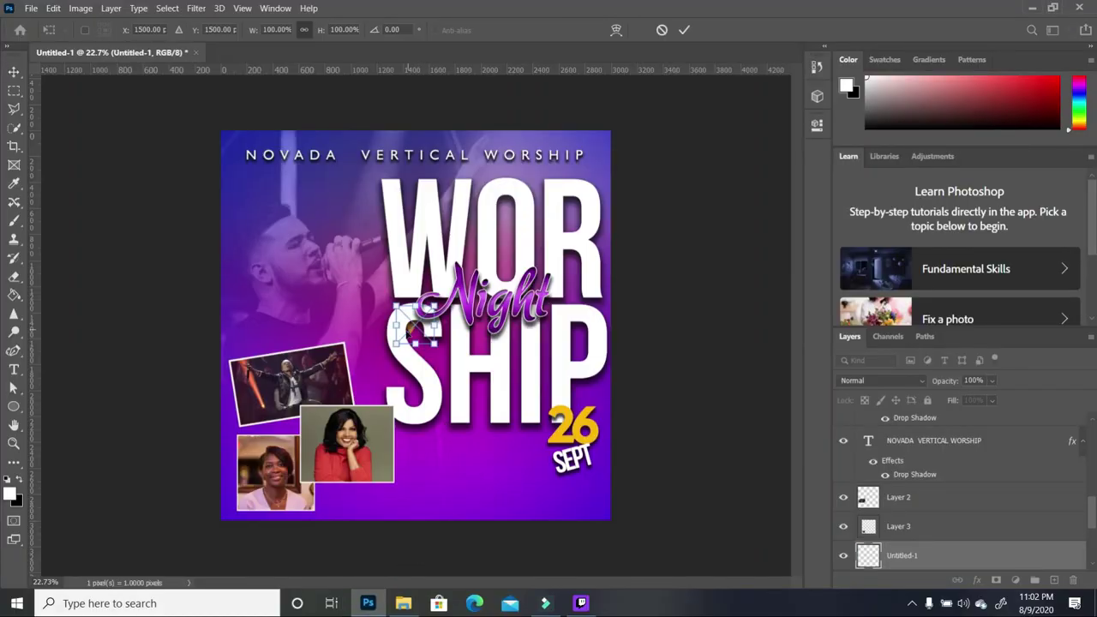
Position the yellow pin small near the poster's bottom centre and commit it.
left_click_drag(415, 333, 428, 507)
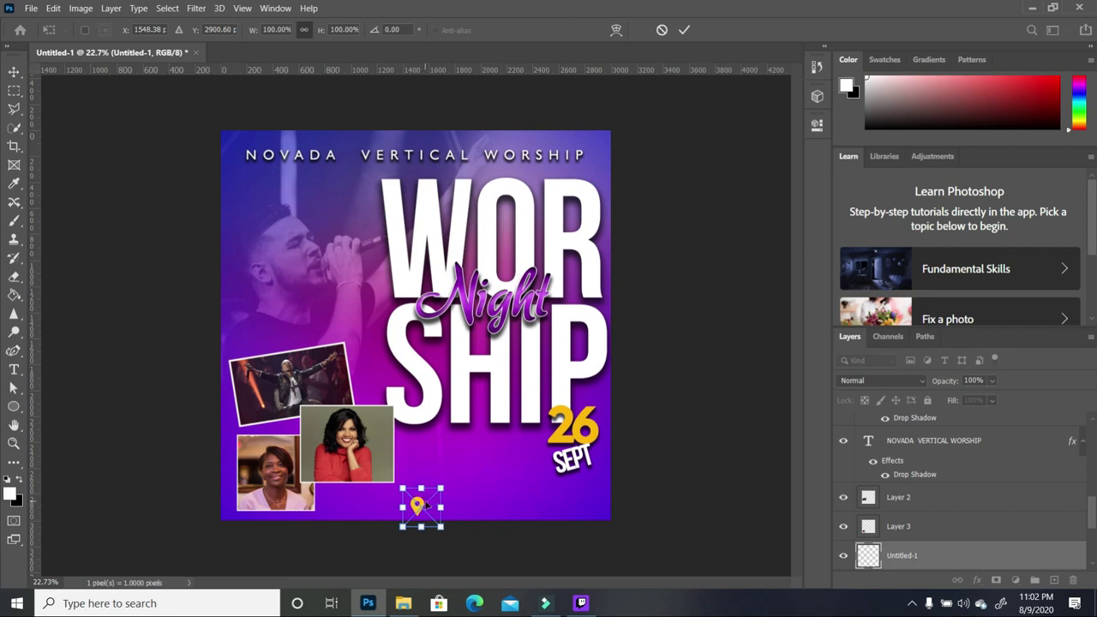
key("Return")
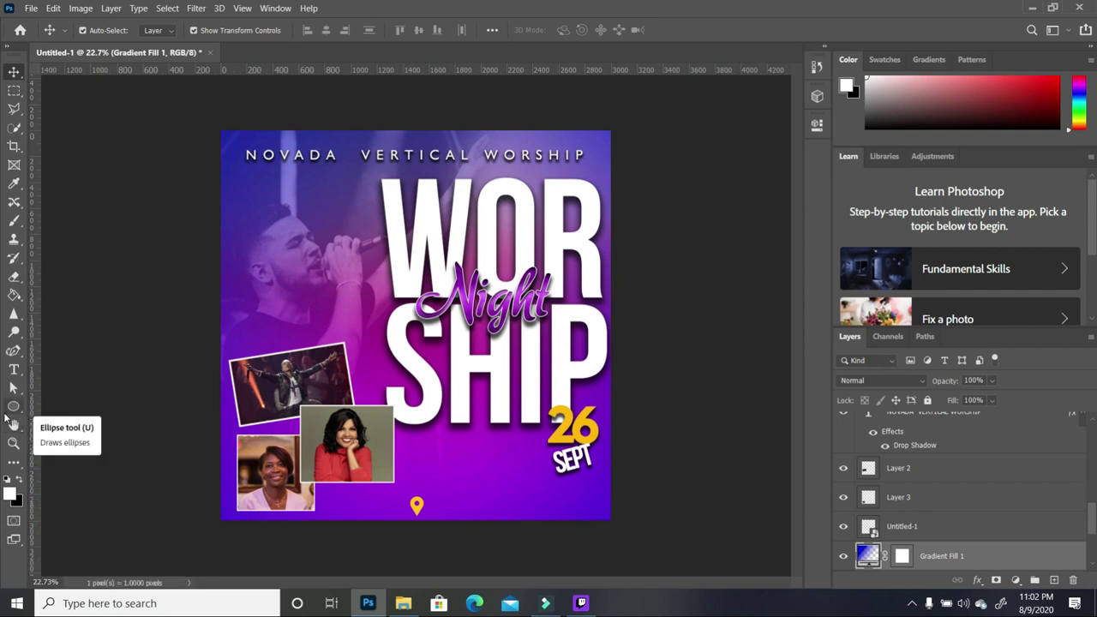
Type TACOMA DOME beside the pin and set it in Bebas Neue Bold.
left_click(13, 369)
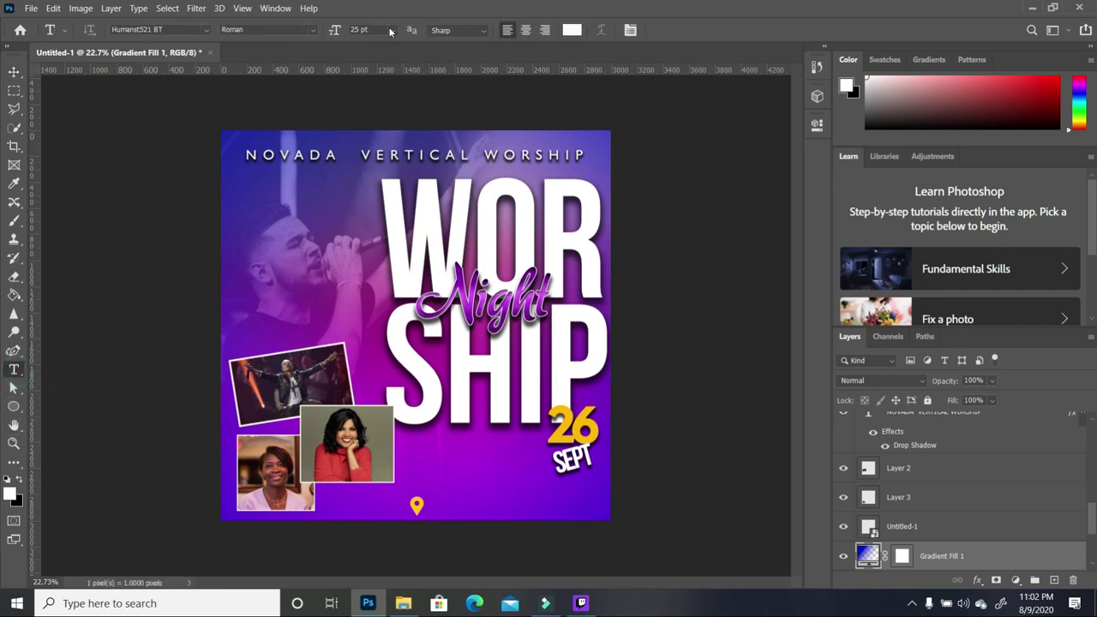
left_click(437, 503)
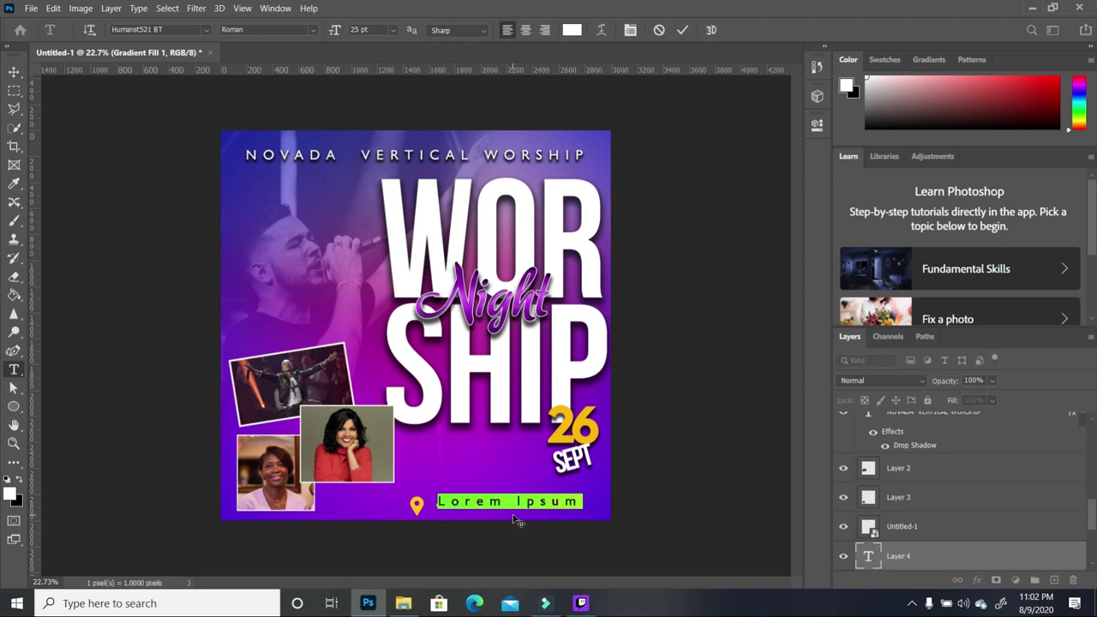
type("TAVCOMA DOME")
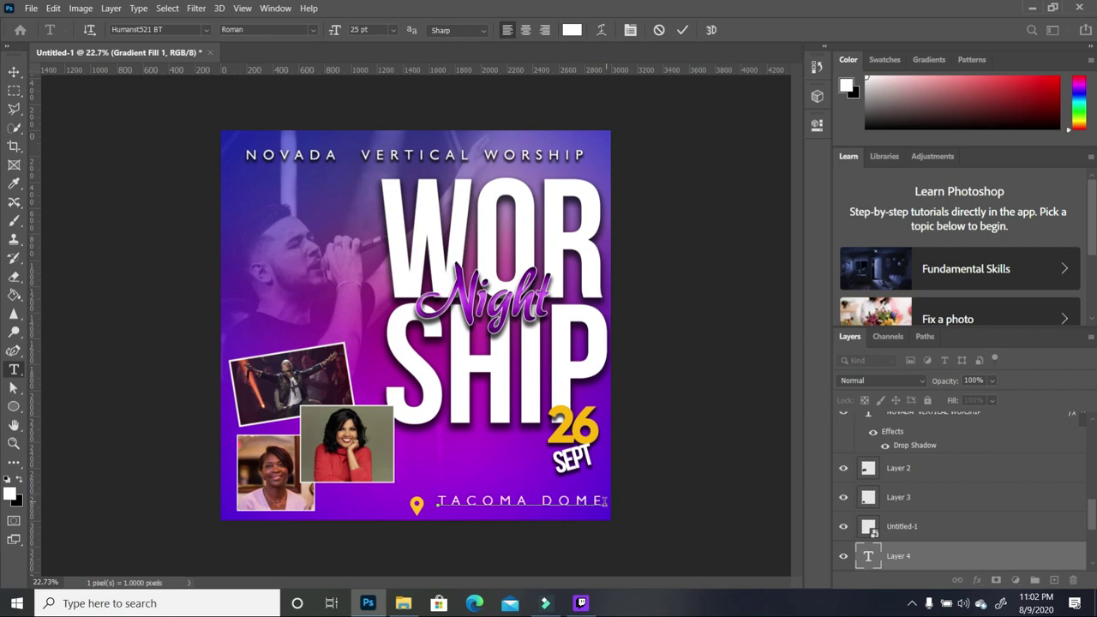
key("ctrl+a")
left_click(205, 30)
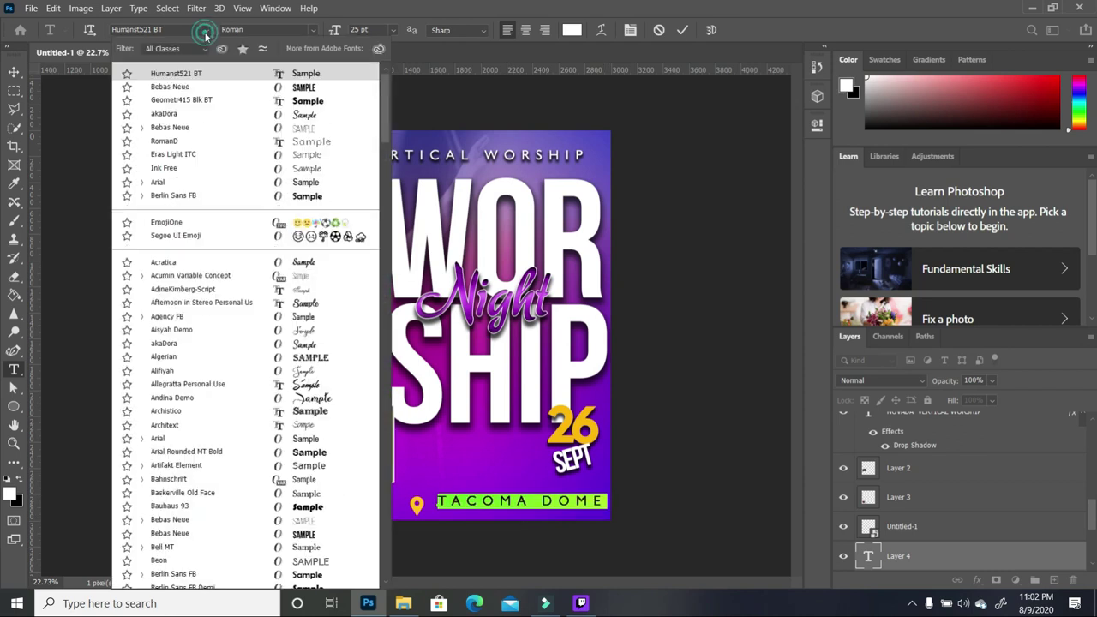
left_click(297, 87)
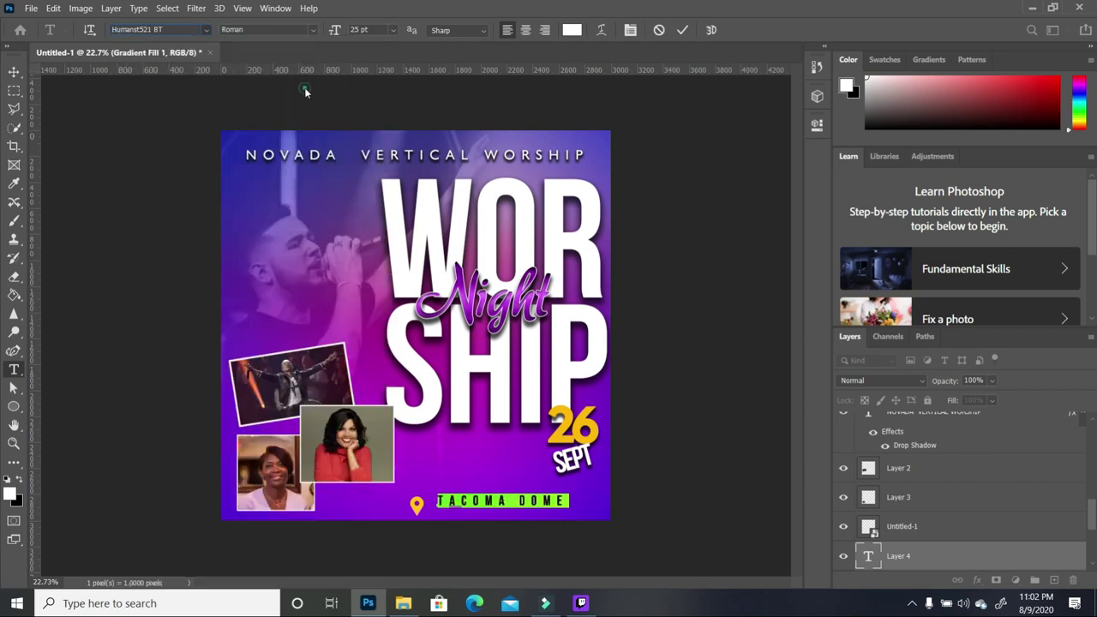
Give TACOMA DOME tracking 200 and size 36 pt, and move it beside the pin.
left_click(816, 125)
left_click_drag(692, 324, 677, 330)
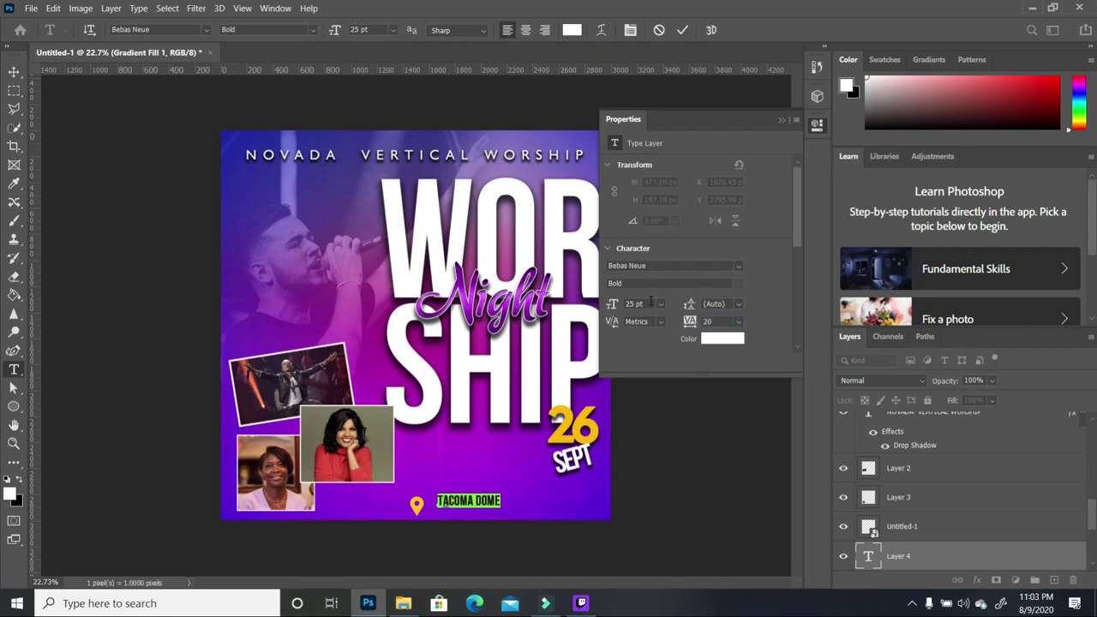
left_click_drag(611, 305, 619, 309)
left_click(15, 73)
left_click_drag(497, 504, 485, 511)
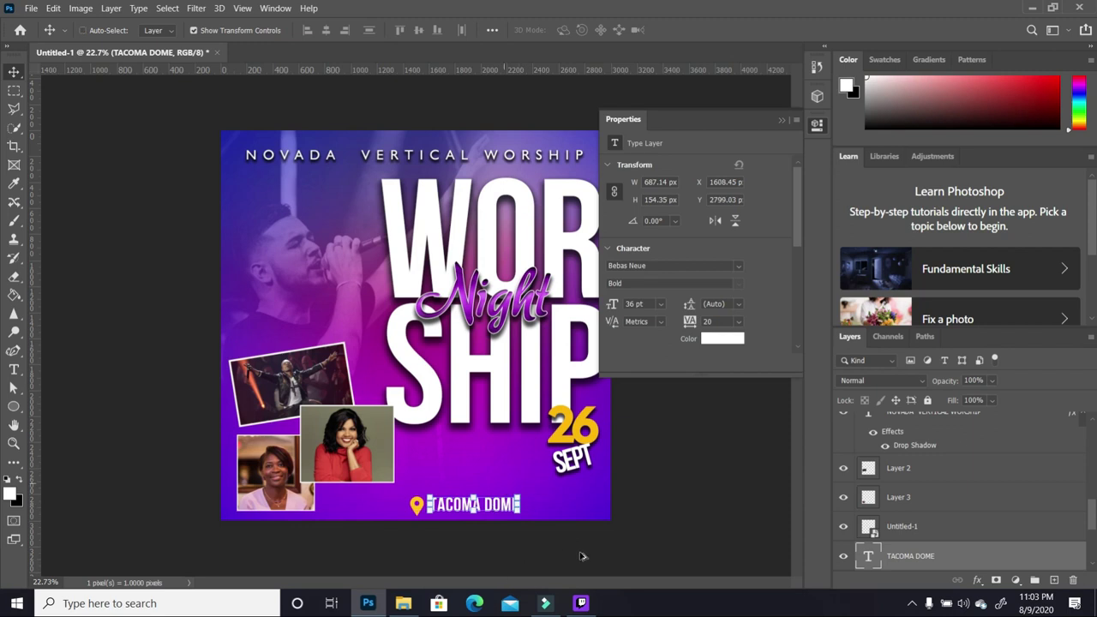
scroll(505, 487, "up", 1)
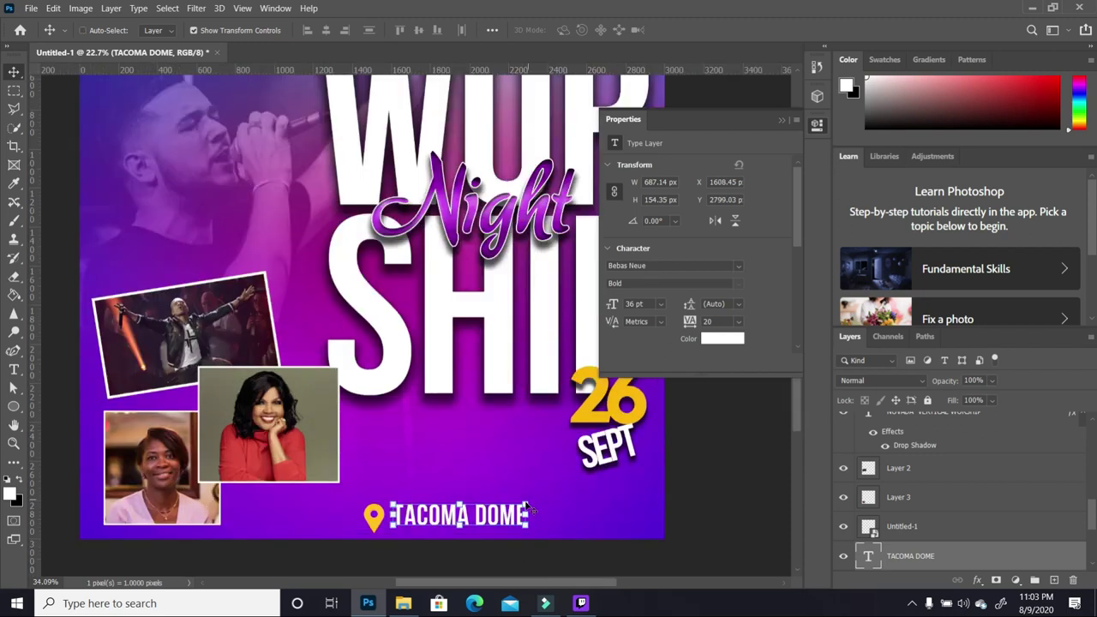
Scale TACOMA DOME to about 89% and move it left, snug against the pin.
scroll(522, 504, "down", 1)
scroll(530, 469, "up", 1)
left_click_drag(532, 504, 350, 522)
key("Return")
left_click(448, 485)
mouse_move(453, 523)
left_mouse_down()
mouse_move(429, 523)
mouse_move(407, 471)
mouse_move(444, 524)
left_mouse_up()
left_click(428, 514)
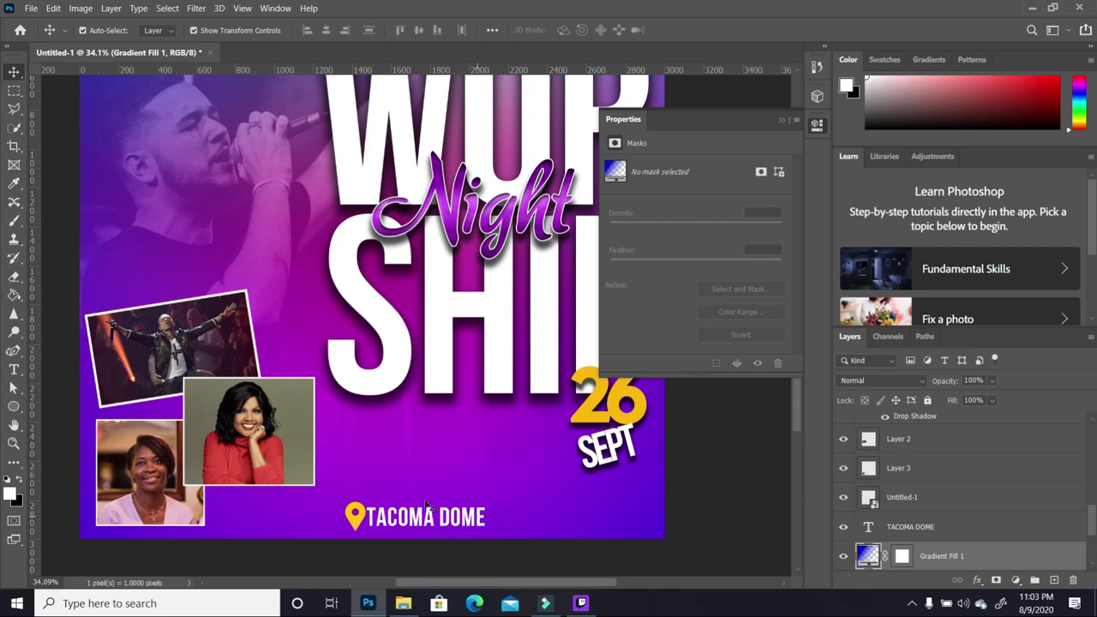
left_click(14, 370)
Type the address '2727 E D ST. TACOMA' after TACOMA DOME and select it.
left_click(477, 514)
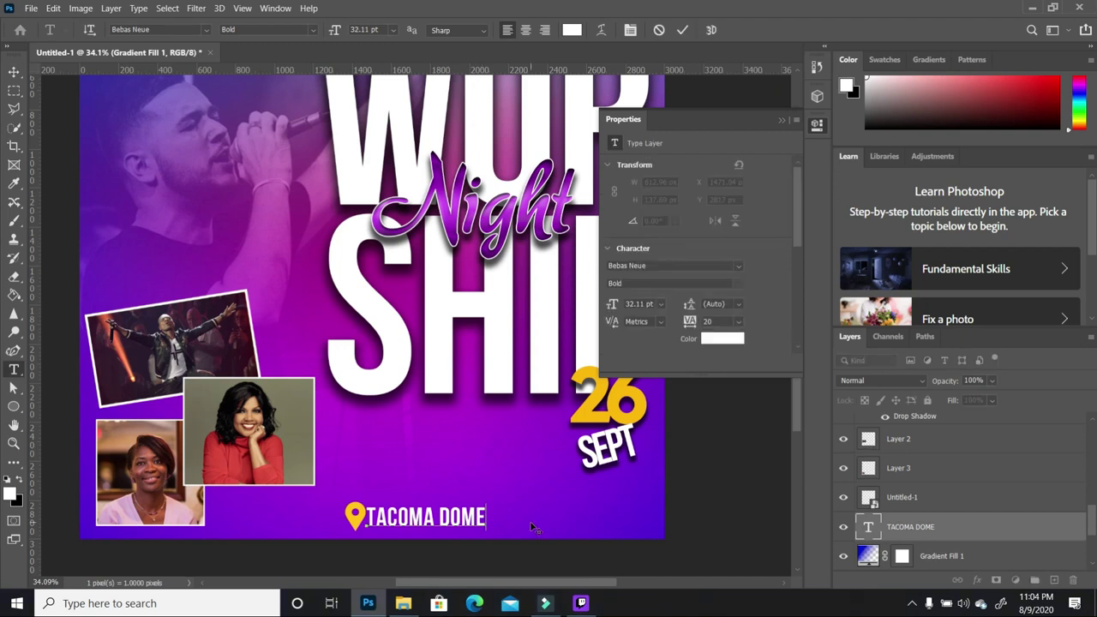
type("2727 E D ST. TACOMA")
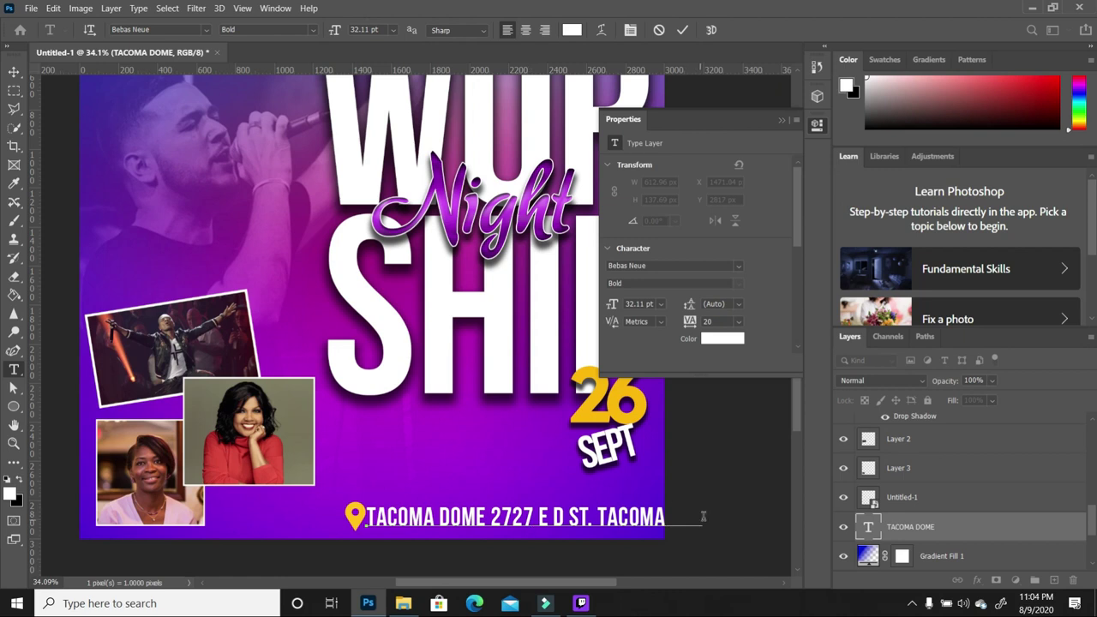
left_click_drag(702, 517, 461, 517)
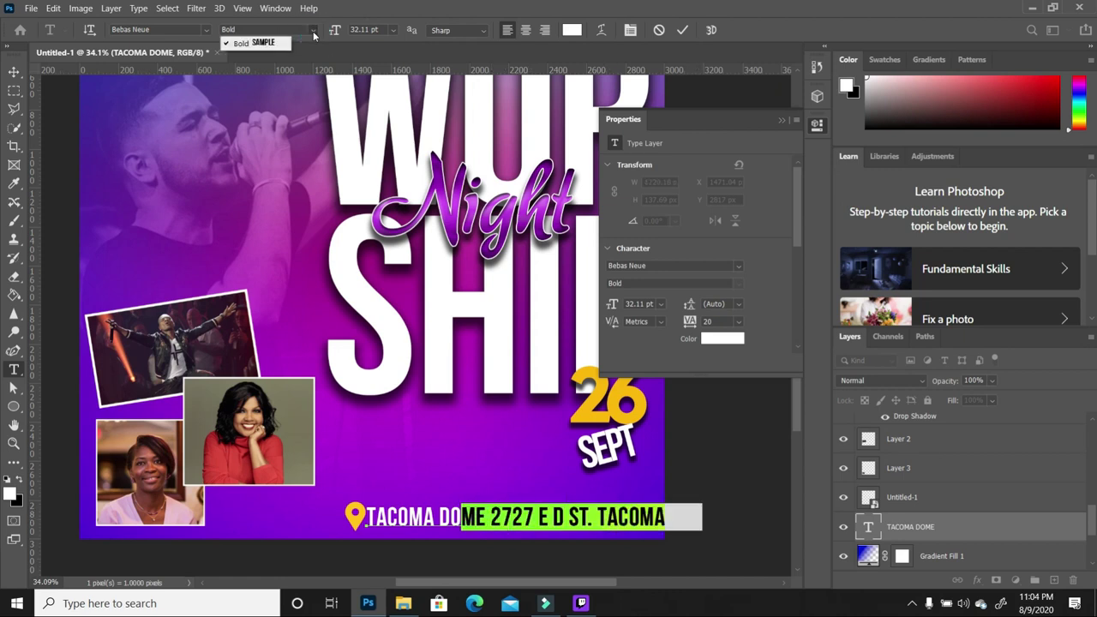
Set the address text in Bebas Neue with the Book weight.
left_click(207, 30)
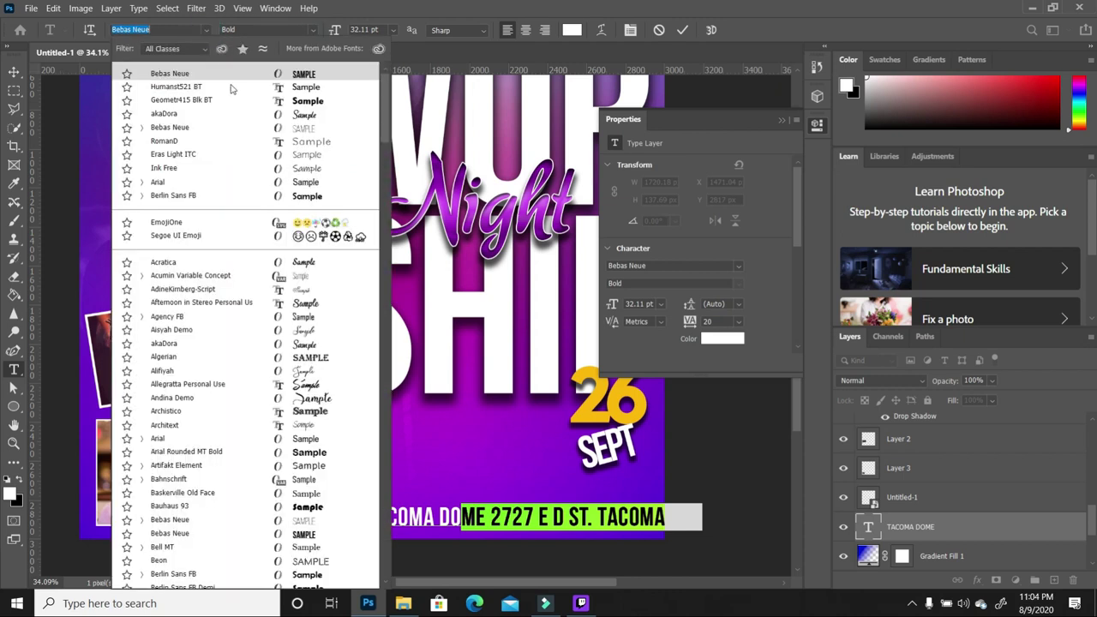
left_click(306, 128)
left_click(313, 30)
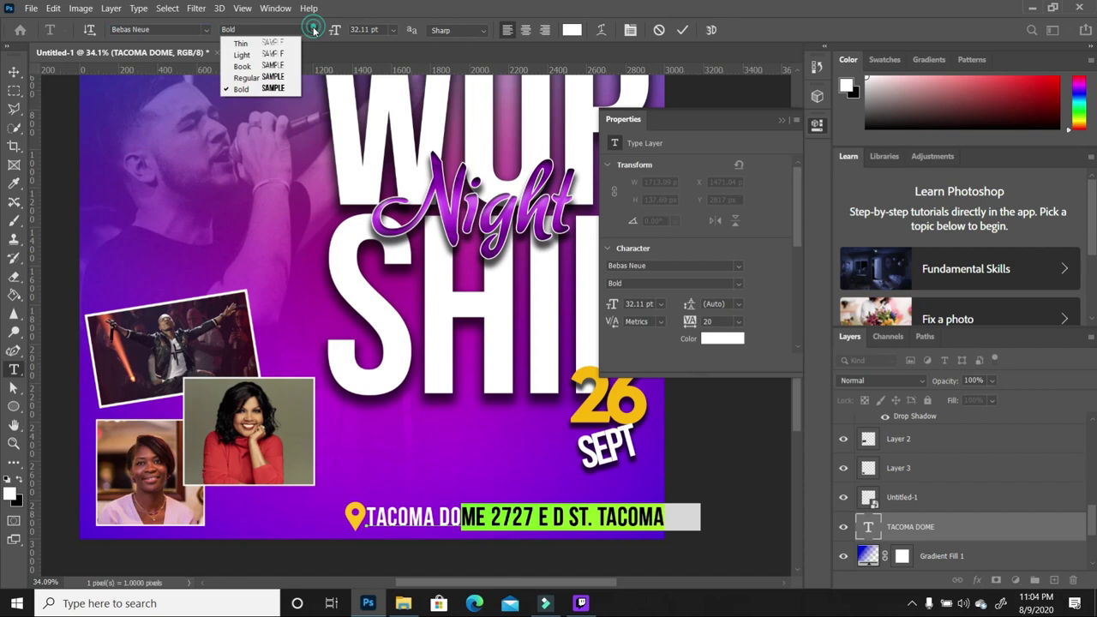
left_click(283, 67)
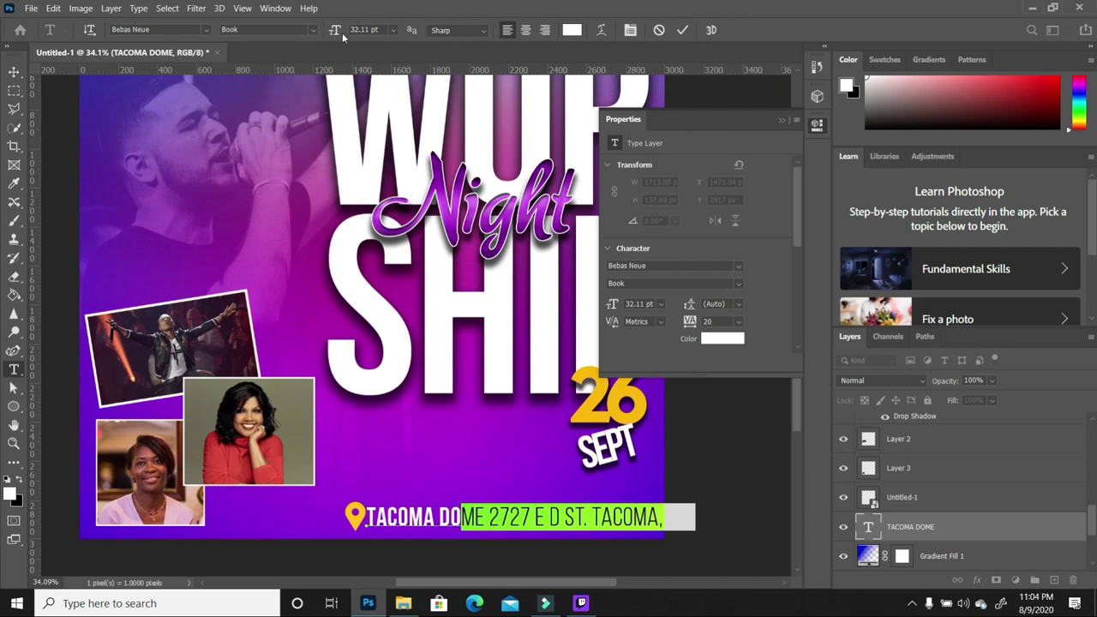
left_click(314, 32)
left_click(280, 75)
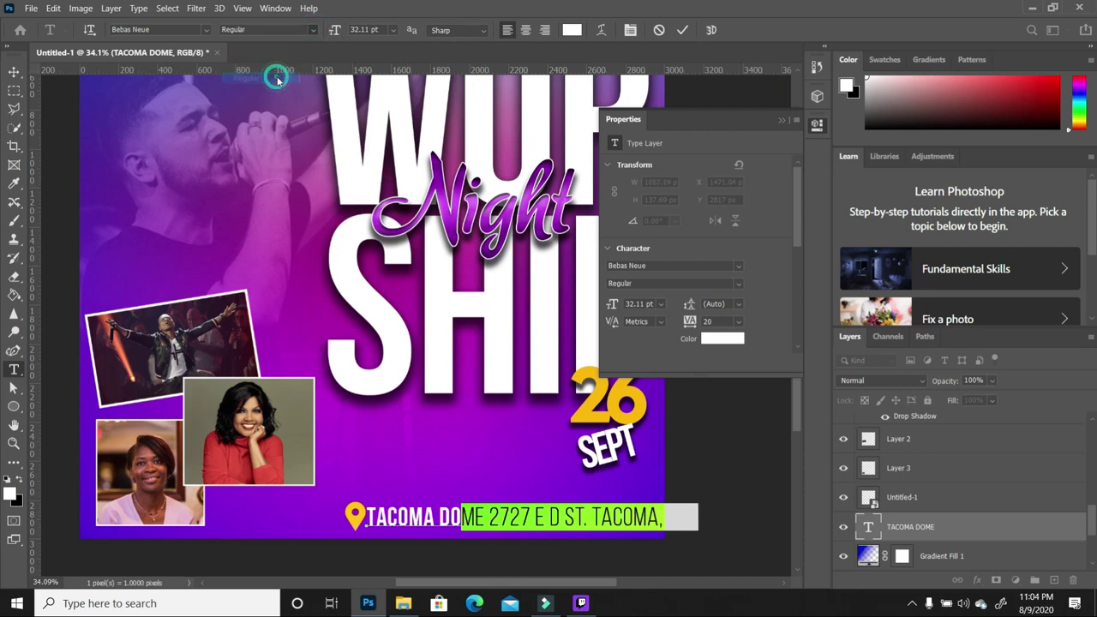
left_click(315, 33)
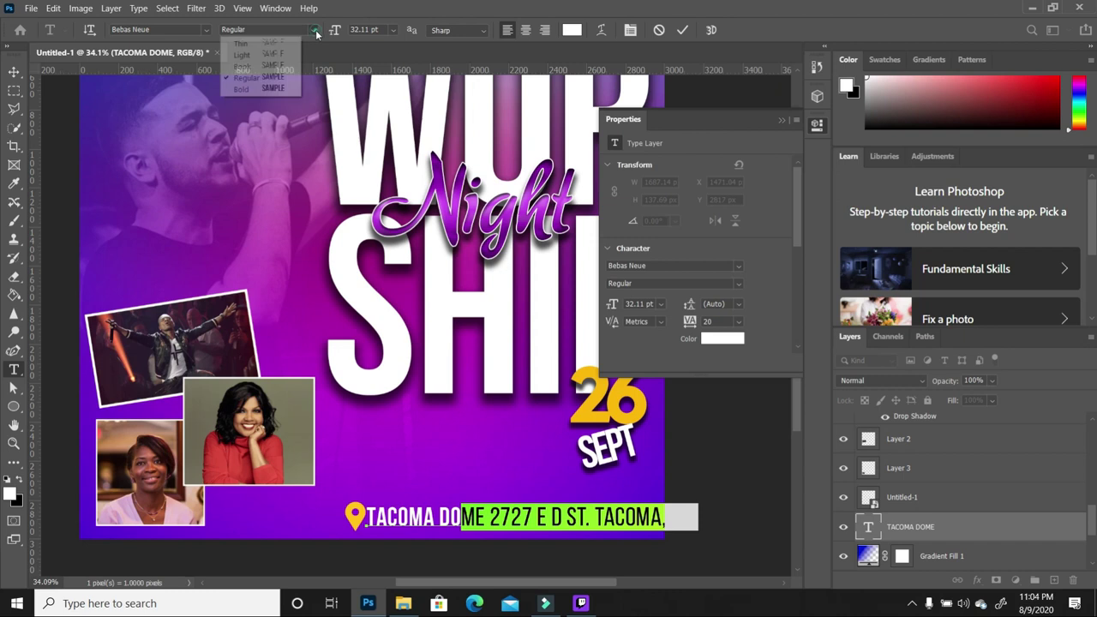
left_click(268, 66)
Shrink the address to around 20 pt and commit the text.
left_click(393, 30)
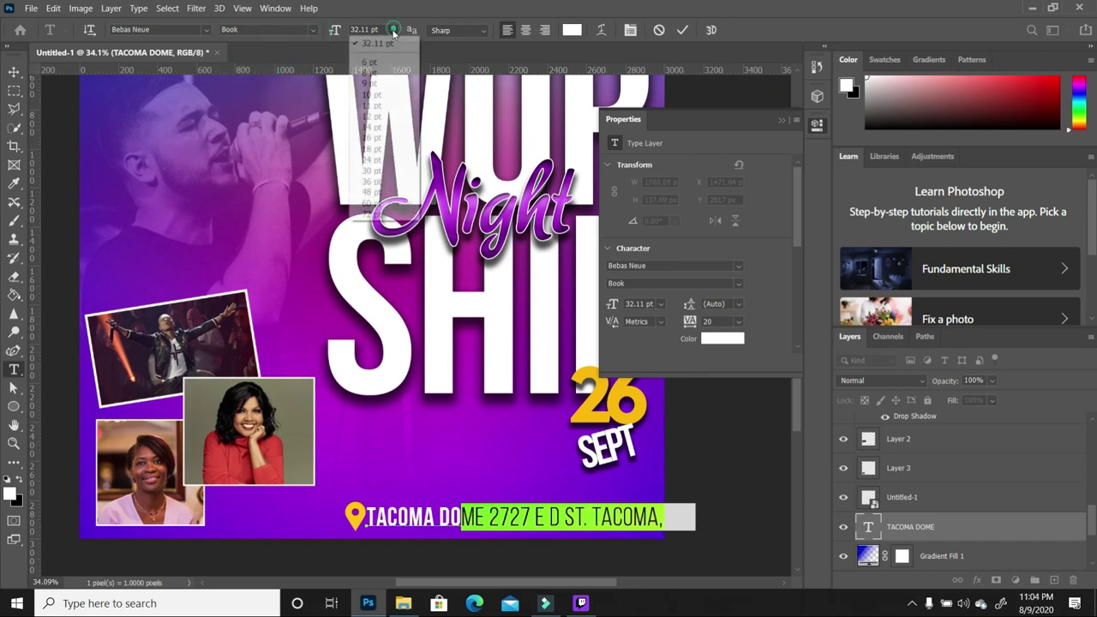
left_click(371, 170)
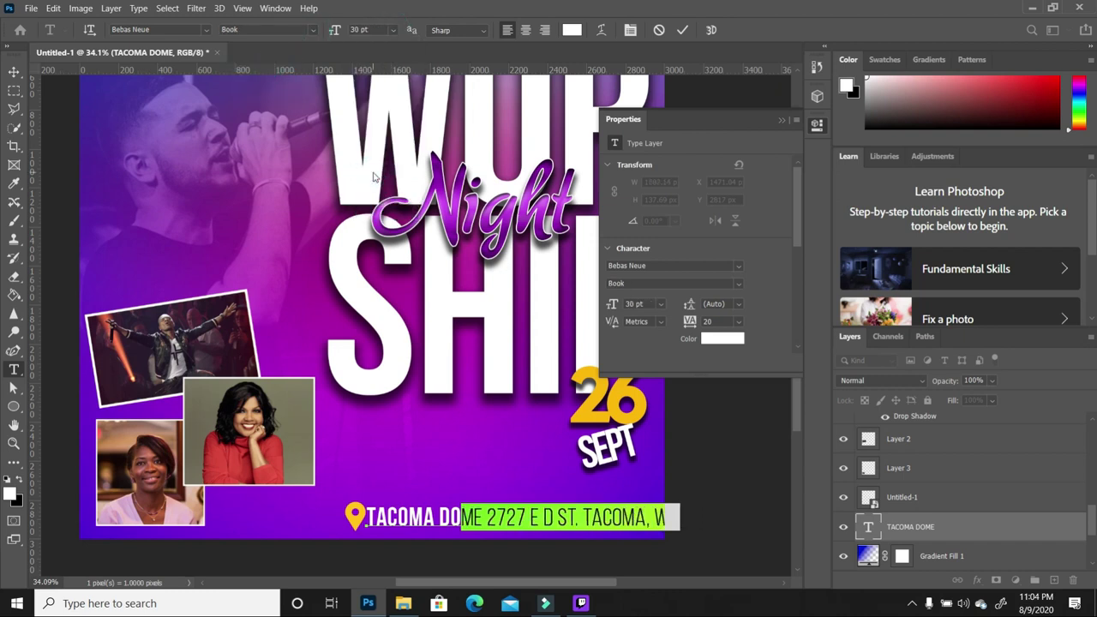
left_click(394, 30)
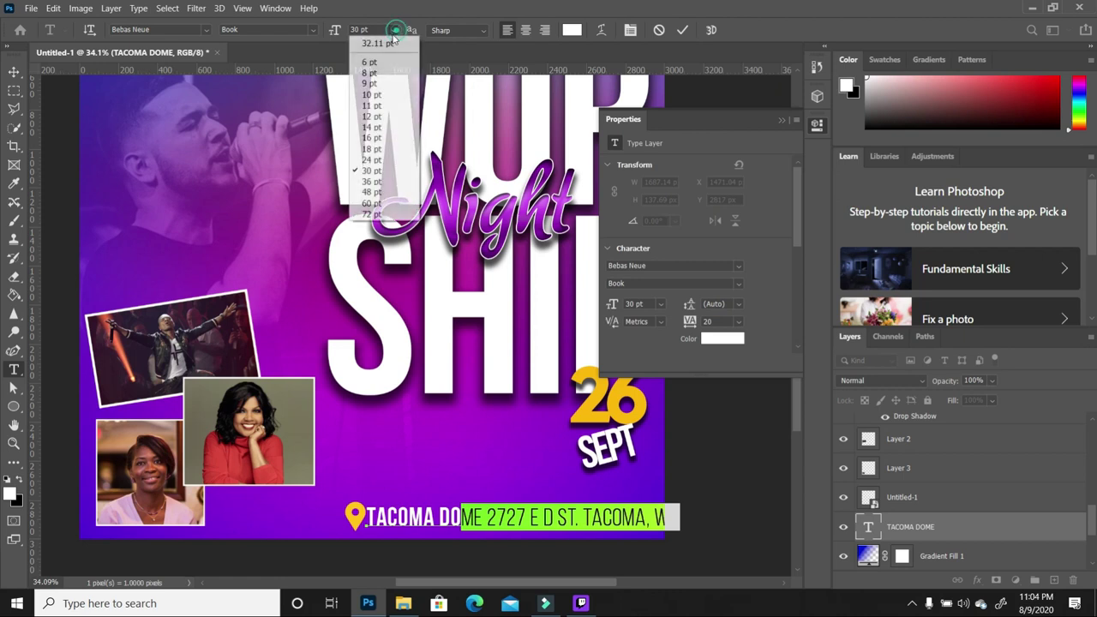
left_click(375, 150)
left_click(394, 30)
left_click(377, 155)
key("ctrl+Return")
key("v")
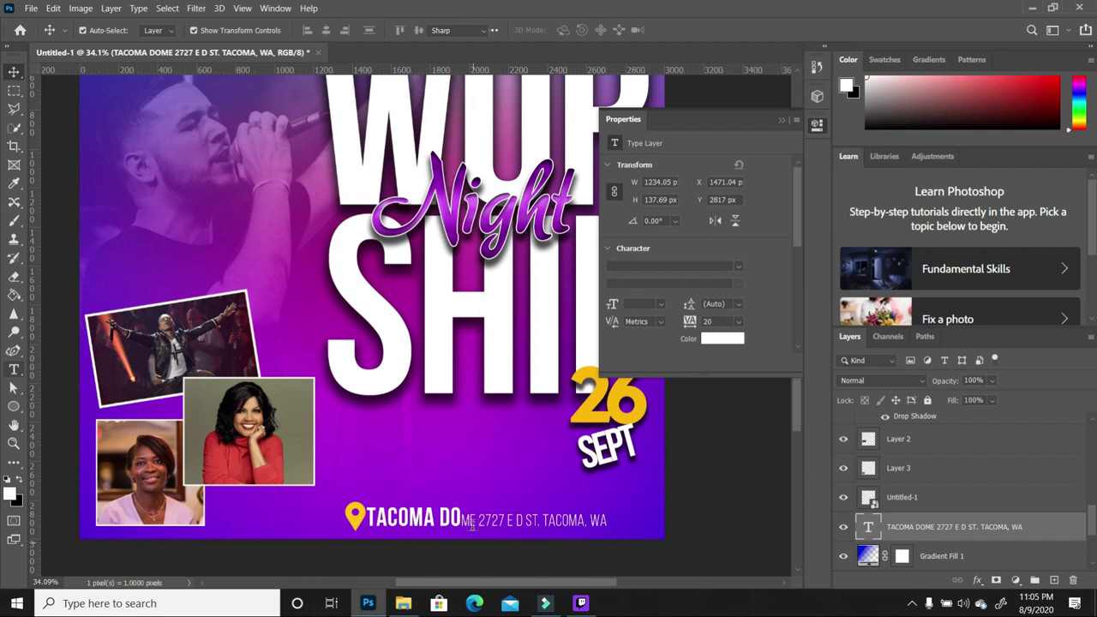
Reselect the address and change it to Bebas Neue Regular weight.
left_click(343, 506)
left_click(14, 370)
left_click_drag(487, 520, 617, 520)
left_click(313, 31)
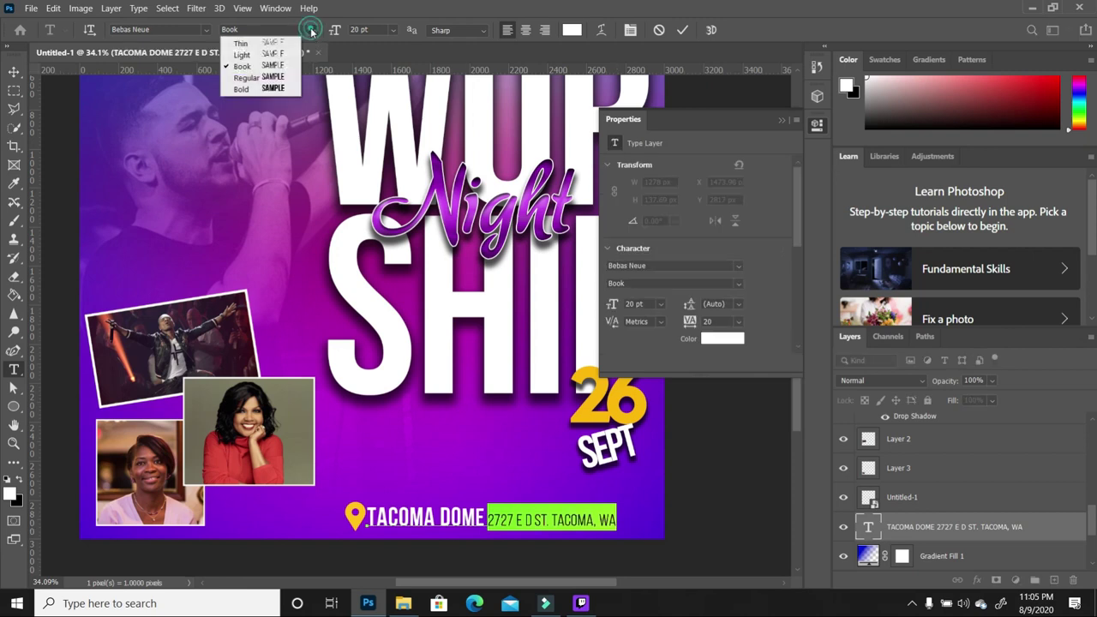
left_click(285, 83)
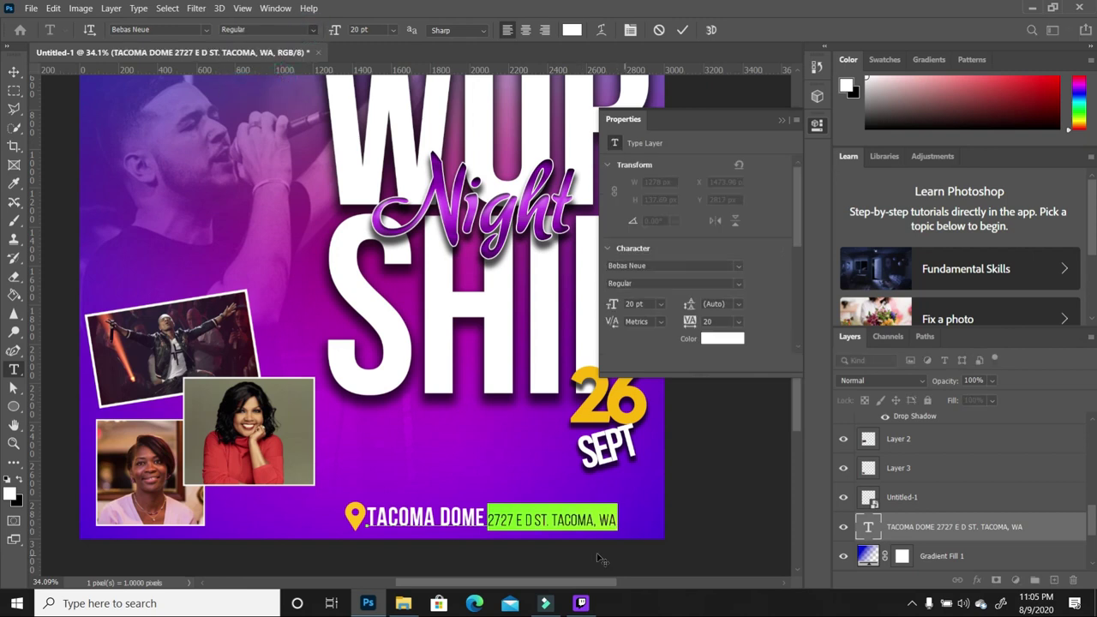
left_click(14, 72)
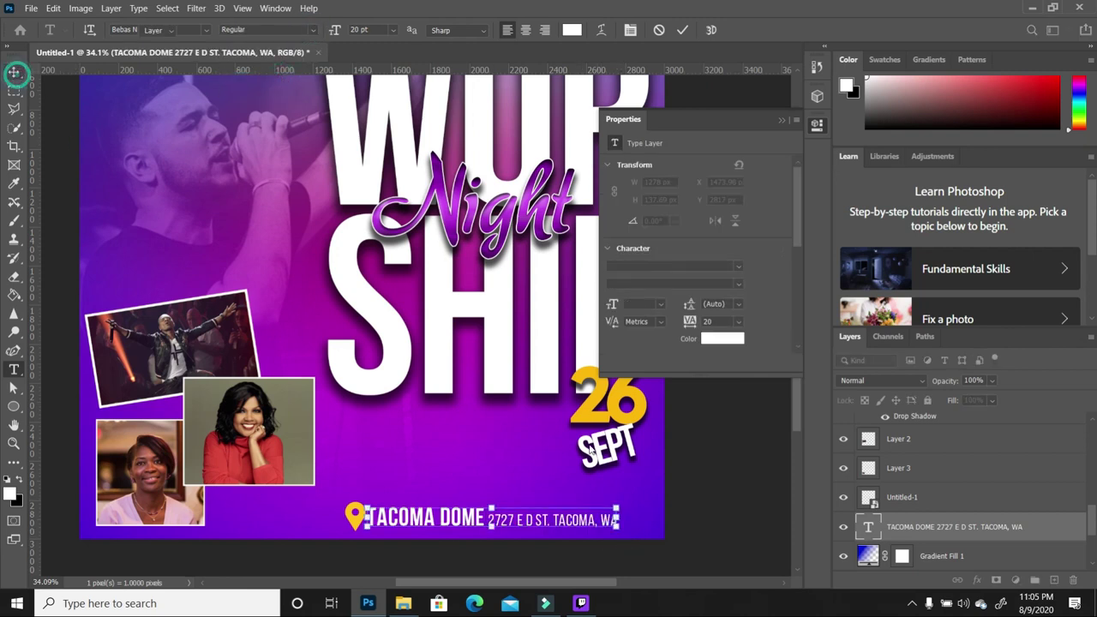
left_click(742, 517)
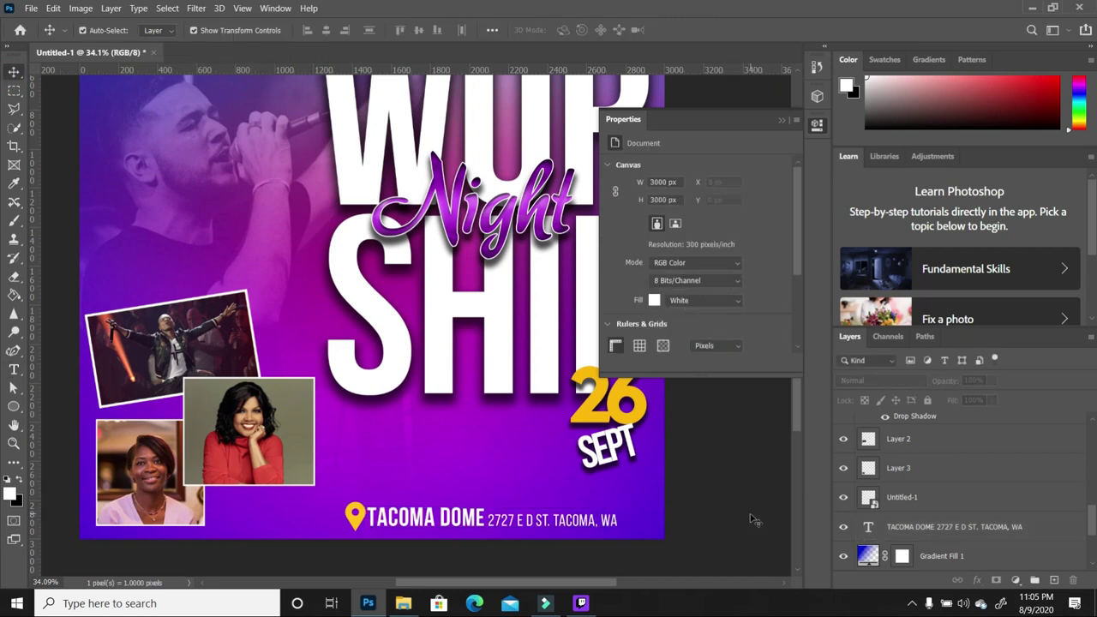
Widen the gap before the address and nudge the location line two steps right.
left_click(486, 519)
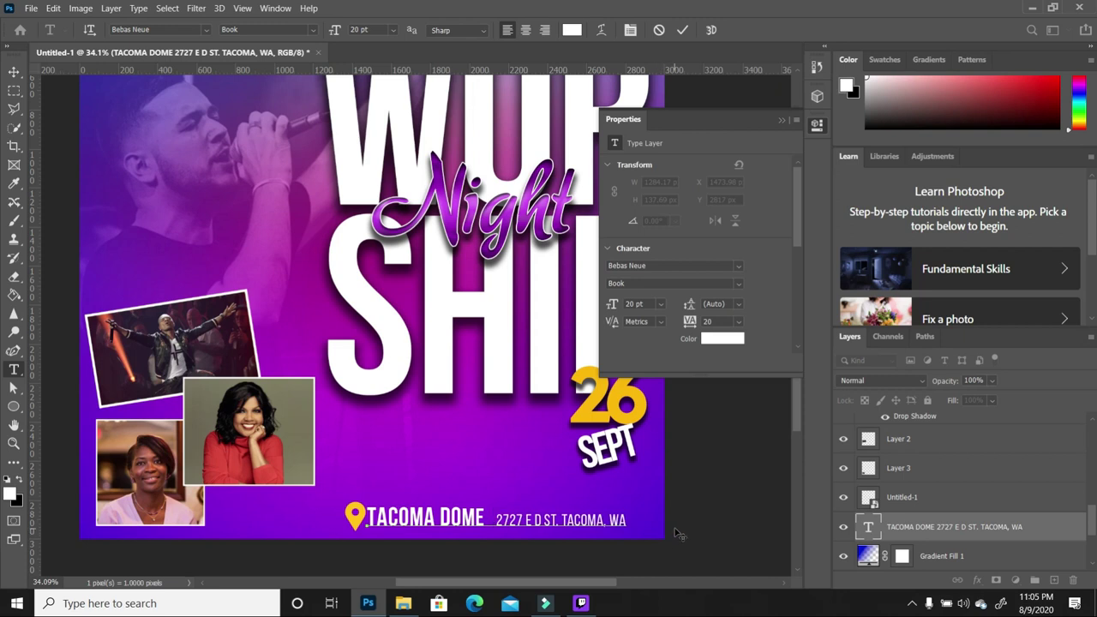
left_click(13, 71)
key("Right")
key("Right")
key("Right")
key("Right")
key("Right")
key("Right")
key("Right")
key("Right")
key("Right")
key("Right")
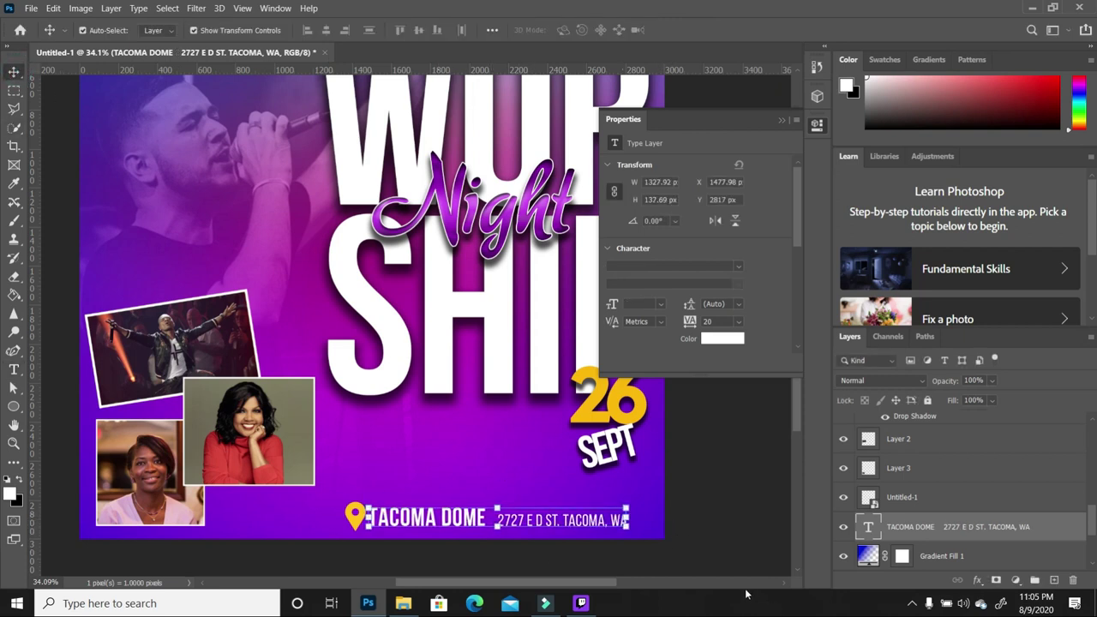
key("Right")
key("Right")
key("Right")
key("Right")
key("Right")
key("Right")
key("Right")
key("Right")
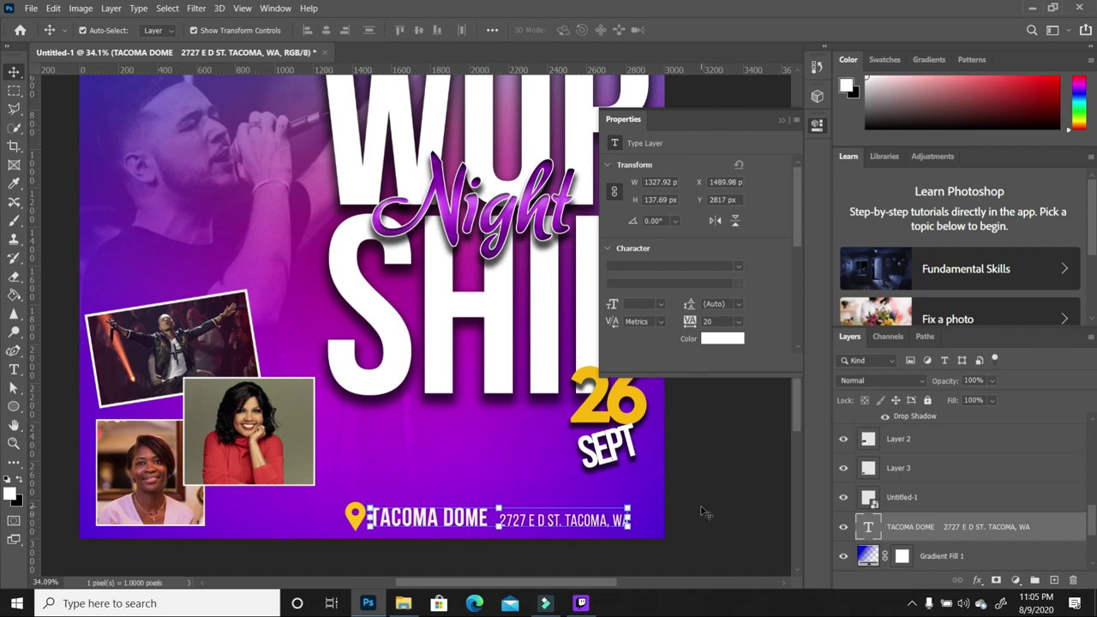
left_click(701, 509)
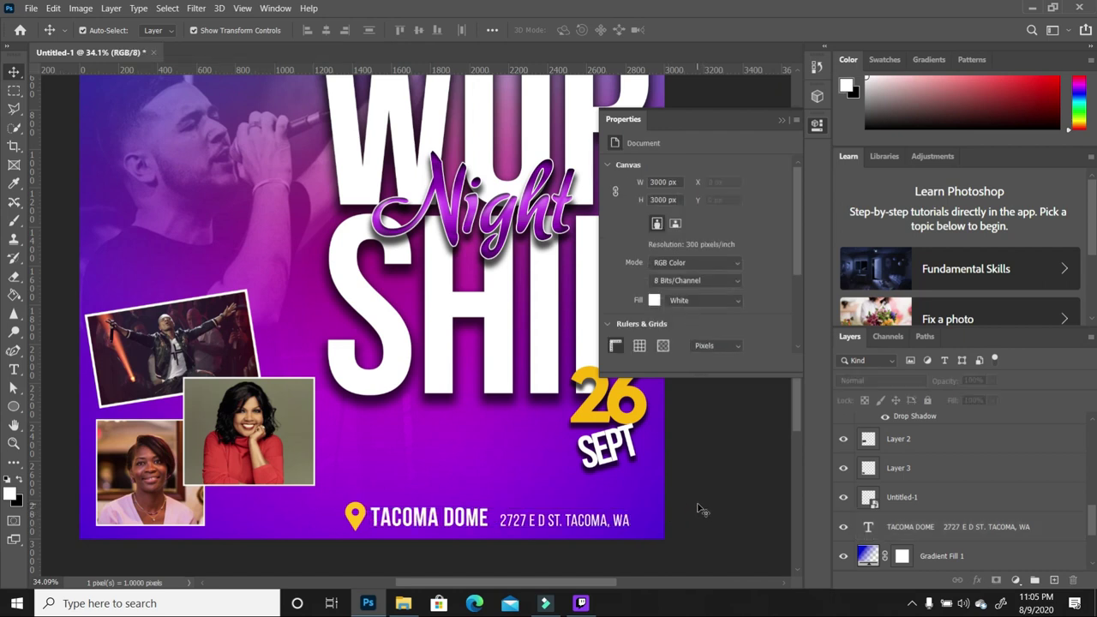
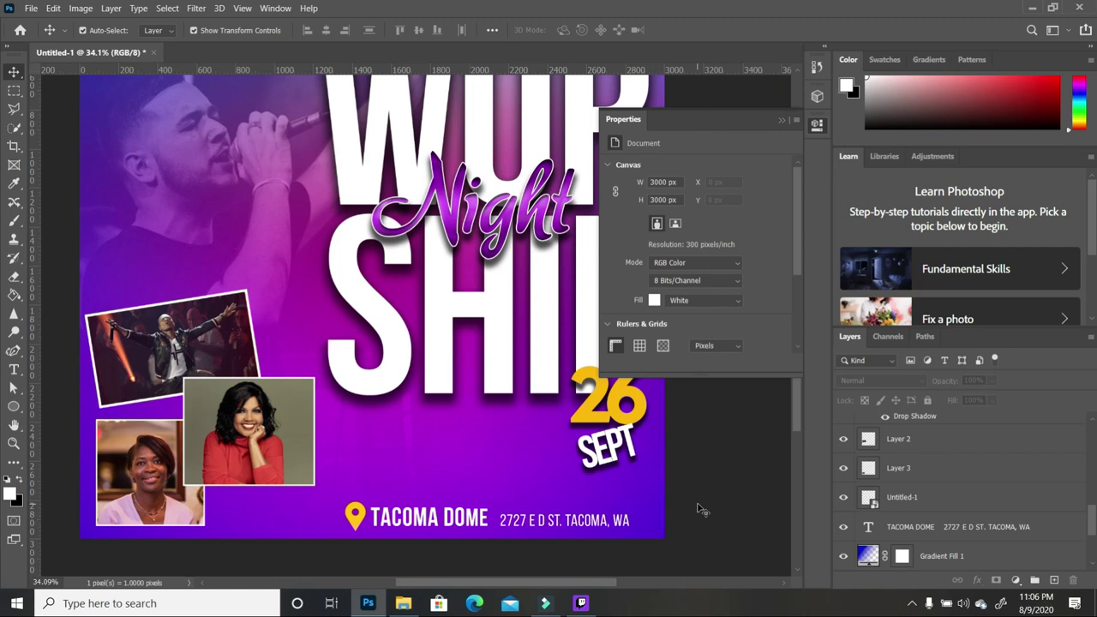
Drag the clock image from the image folder onto the flyer.
left_click(410, 606)
left_click(301, 175)
left_click_drag(301, 176, 372, 482)
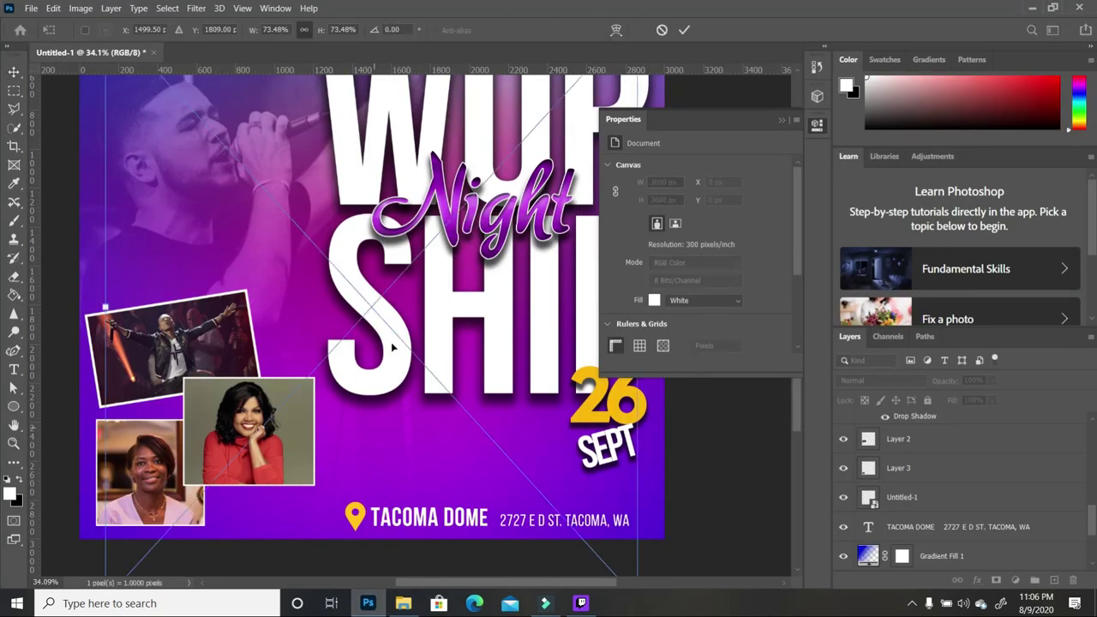
Scale the clock down to a small icon just above the TACOMA DOME line.
scroll(294, 257, "down", 3)
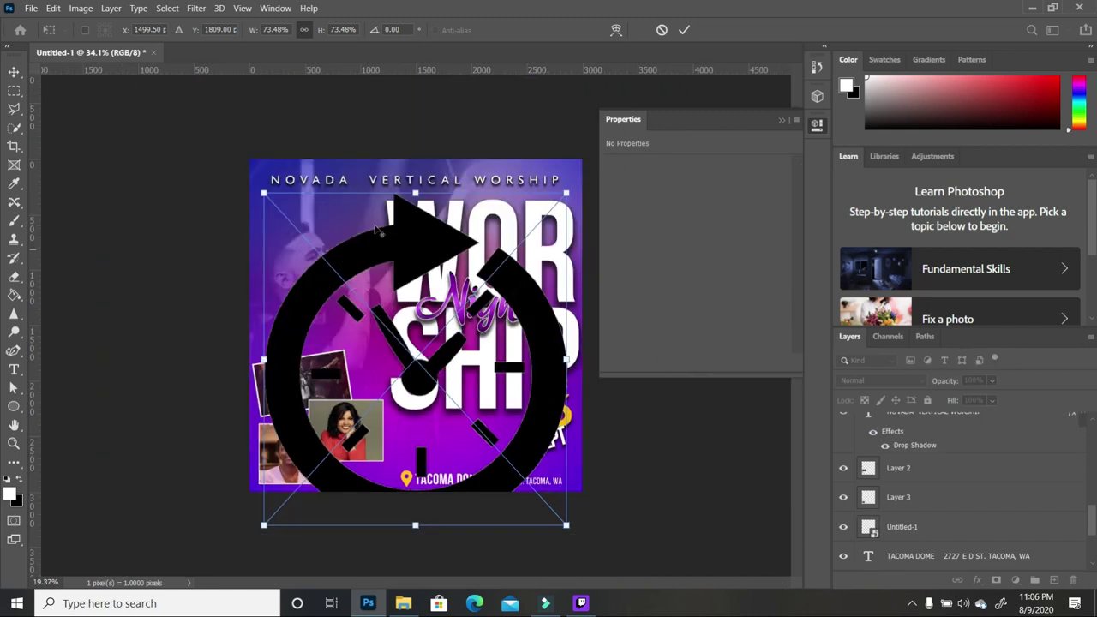
left_click_drag(555, 519, 305, 233)
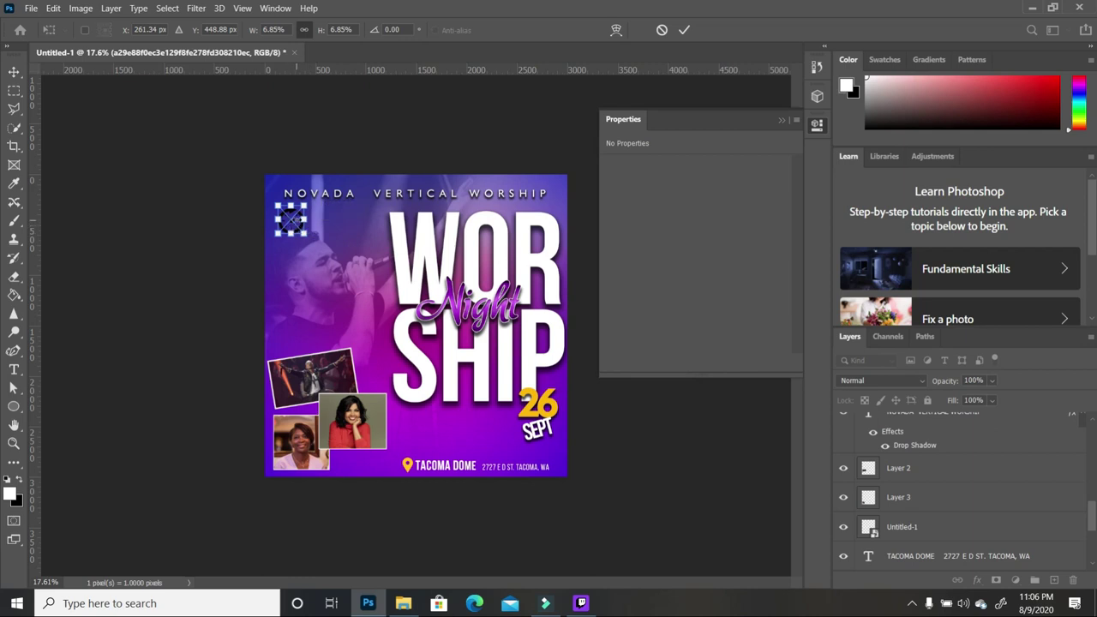
left_click_drag(300, 232, 437, 448)
scroll(403, 445, "up", 3)
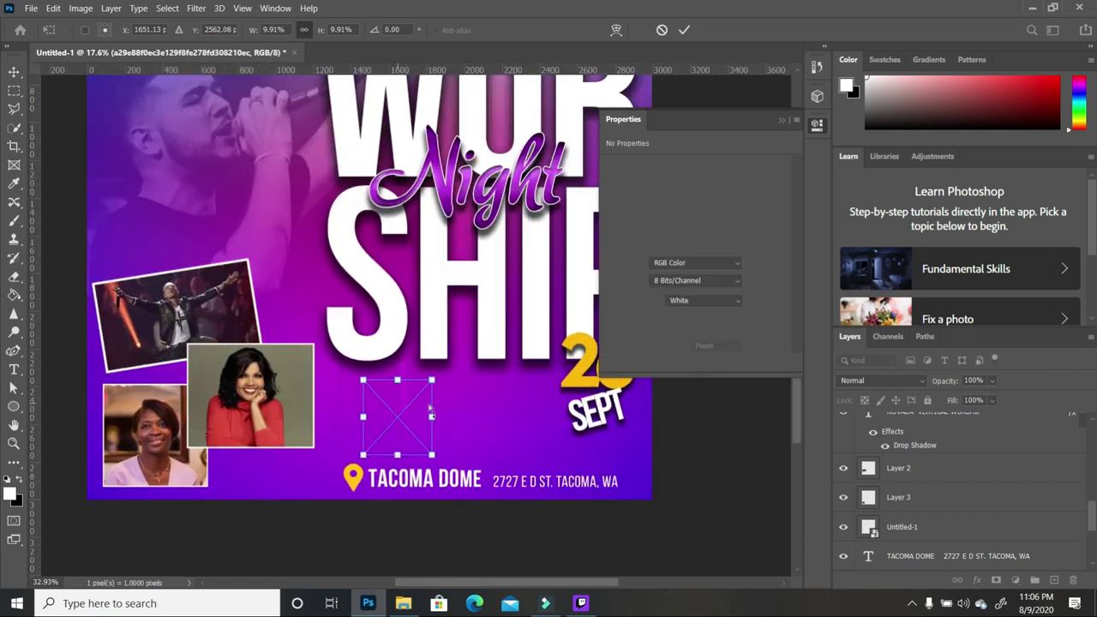
left_click_drag(500, 380, 470, 415)
left_click(776, 119)
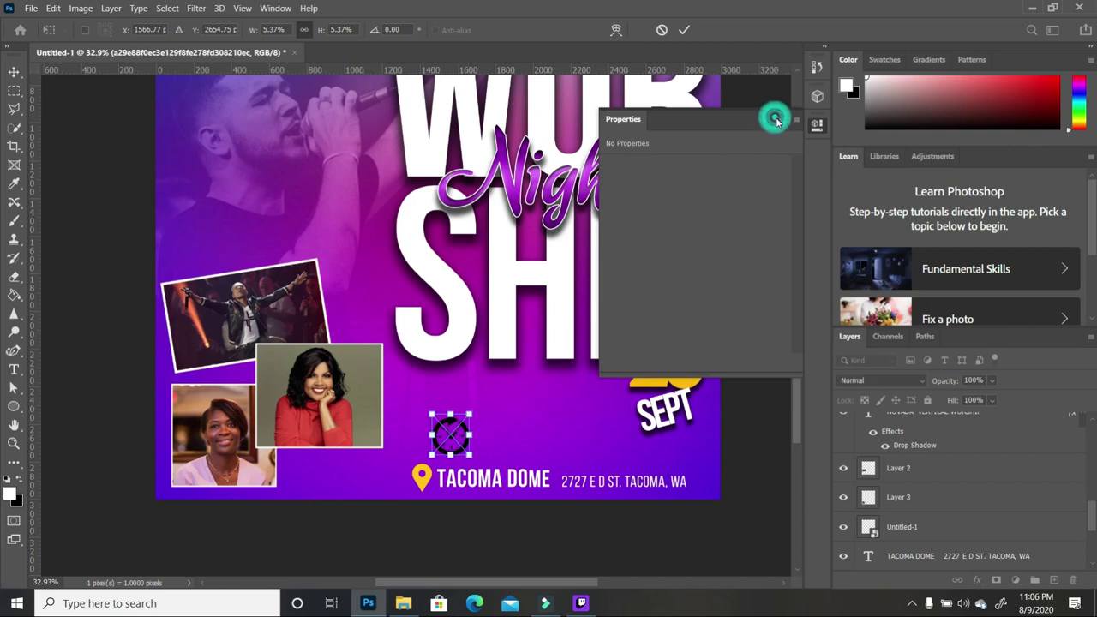
left_click(780, 122)
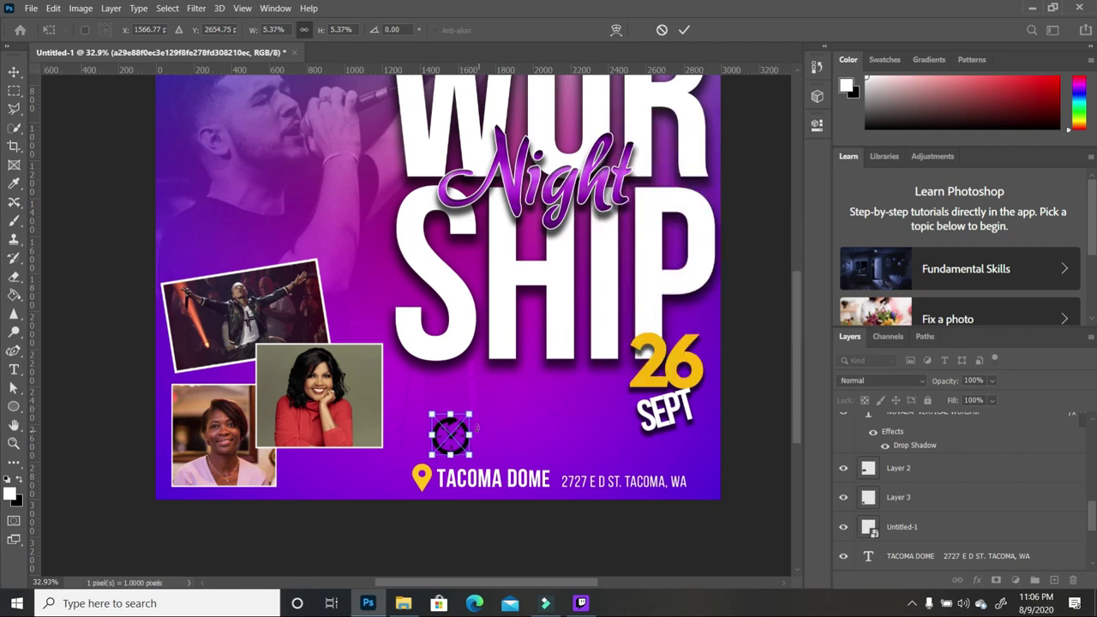
left_click_drag(470, 414, 405, 431)
scroll(477, 482, "up", 2)
scroll(477, 481, "up", 1)
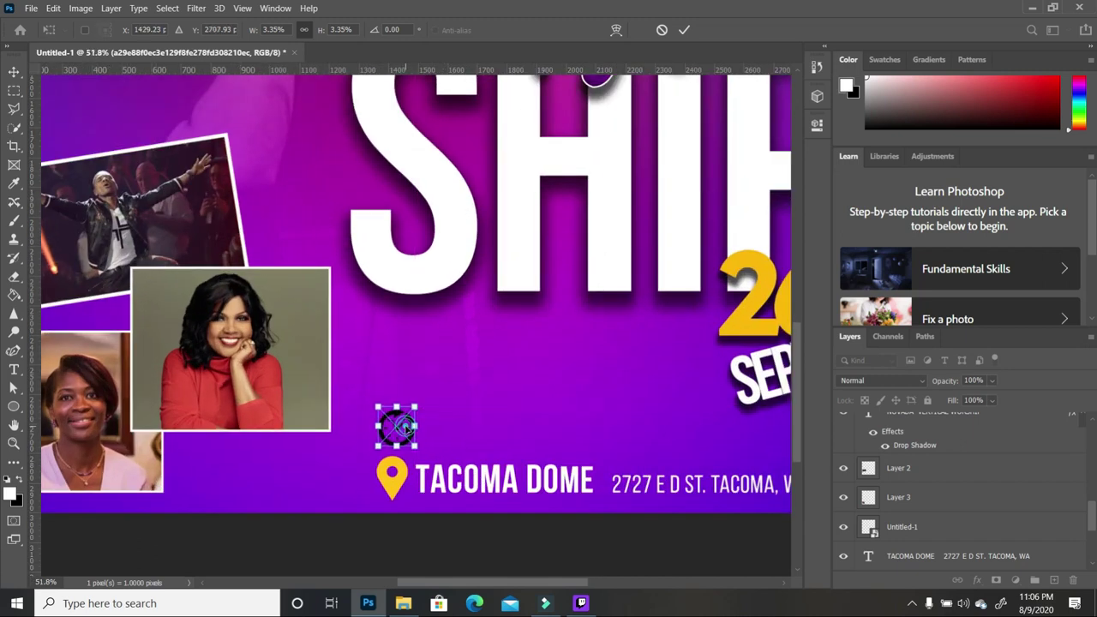
key("Return")
left_click(506, 422)
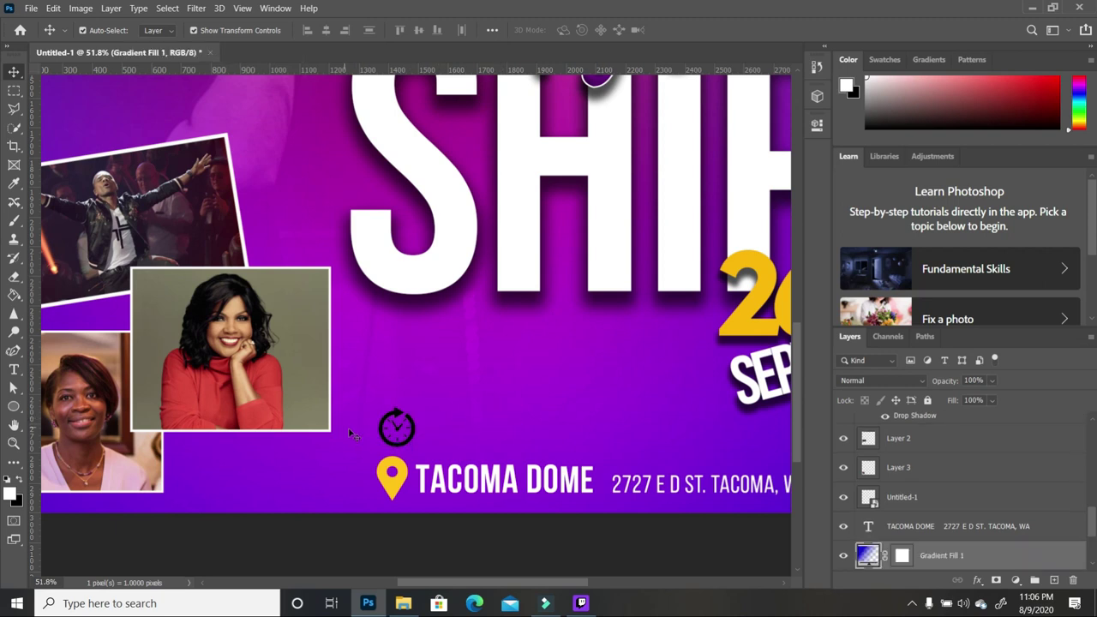
Apply a Hue/Saturation adjustment to the clock image layer.
left_click(399, 423)
key("ctrl+u")
left_click(677, 129)
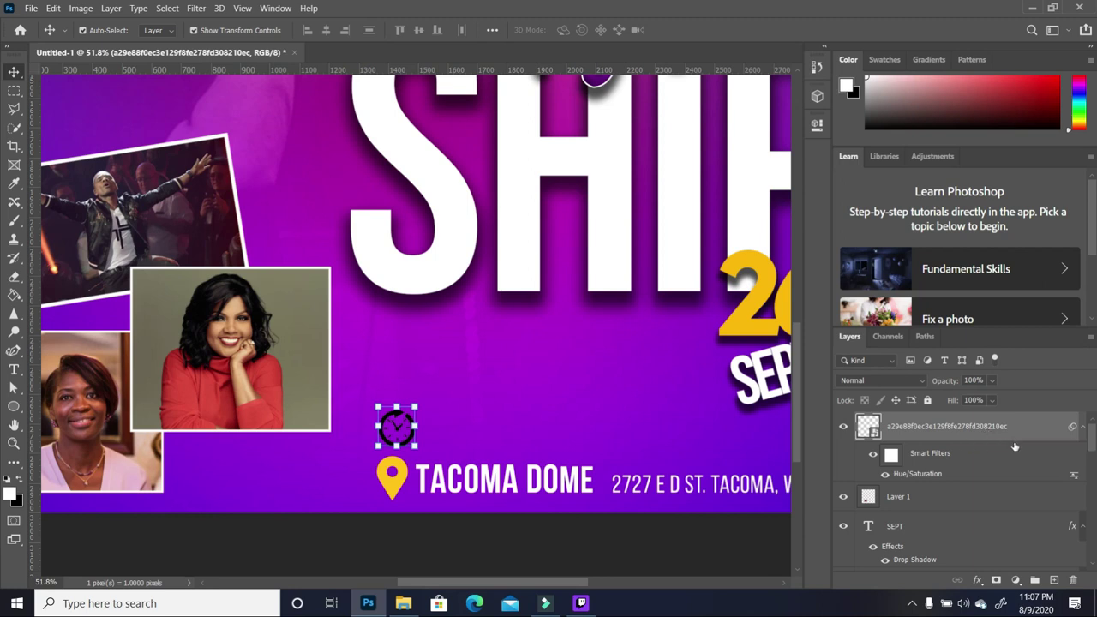
Add a bright yellow Solid Color fill layer clipped to the clock icon.
left_click(1015, 580)
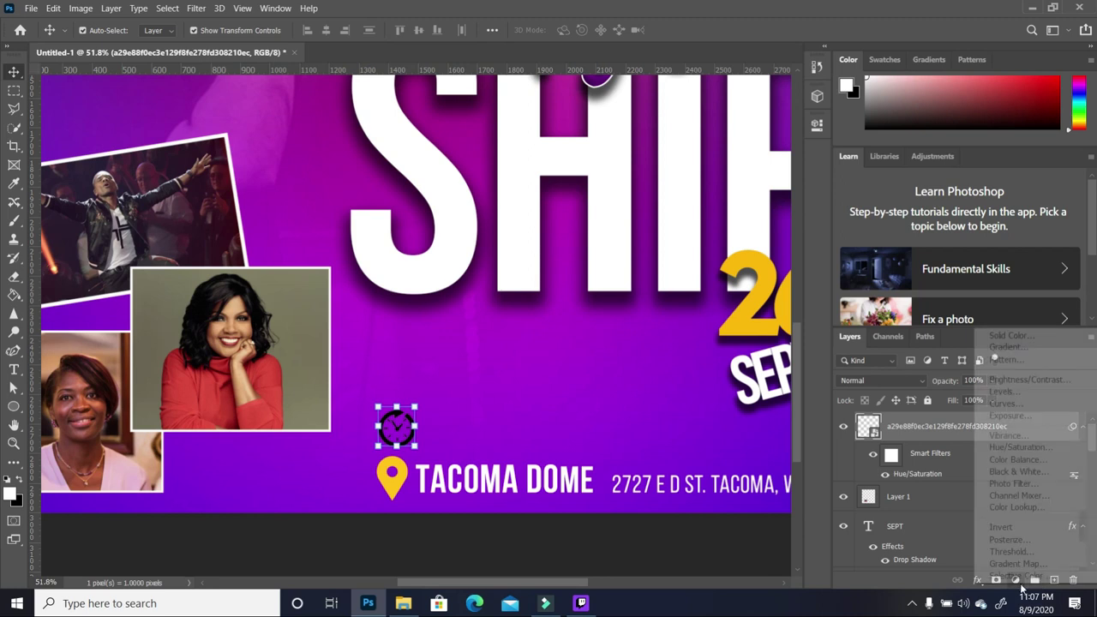
left_click(1016, 335)
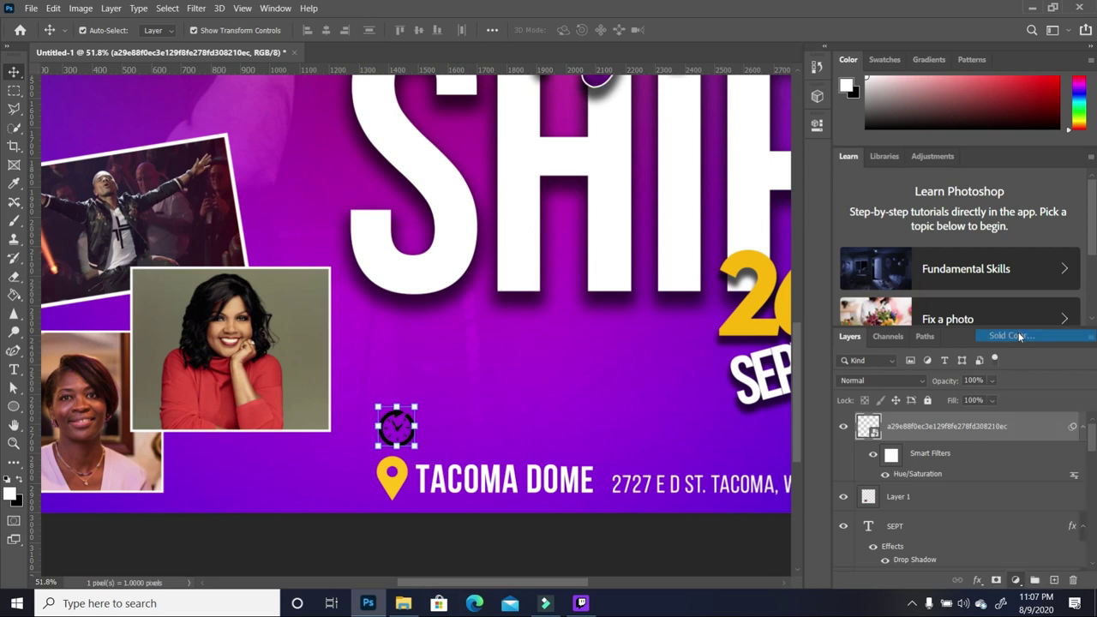
left_click(10, 490)
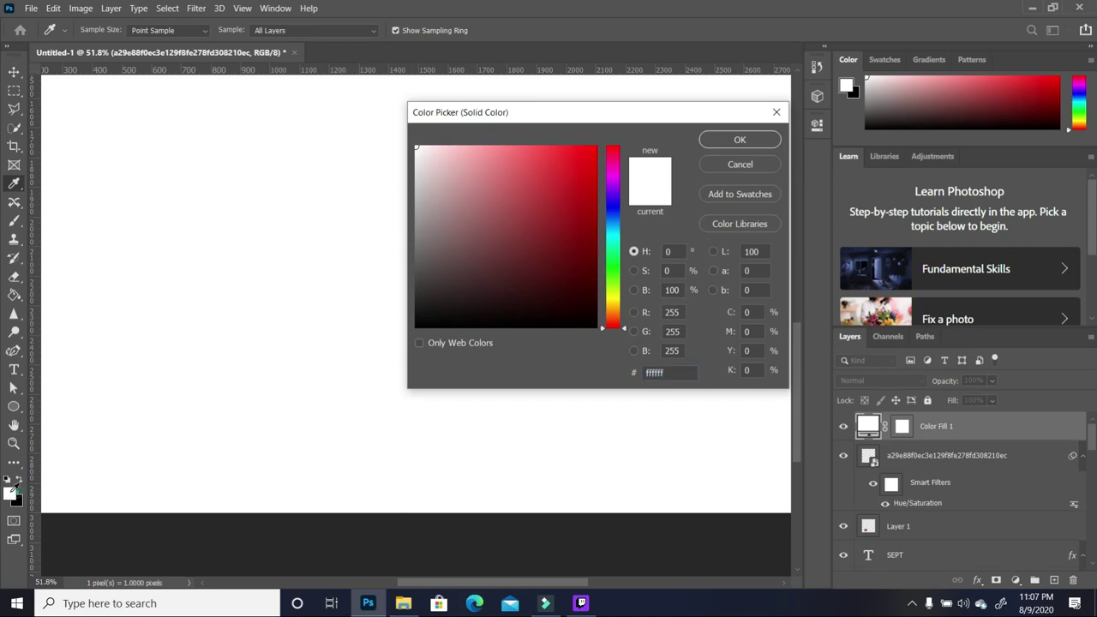
left_click(616, 300)
left_click_drag(628, 300, 624, 306)
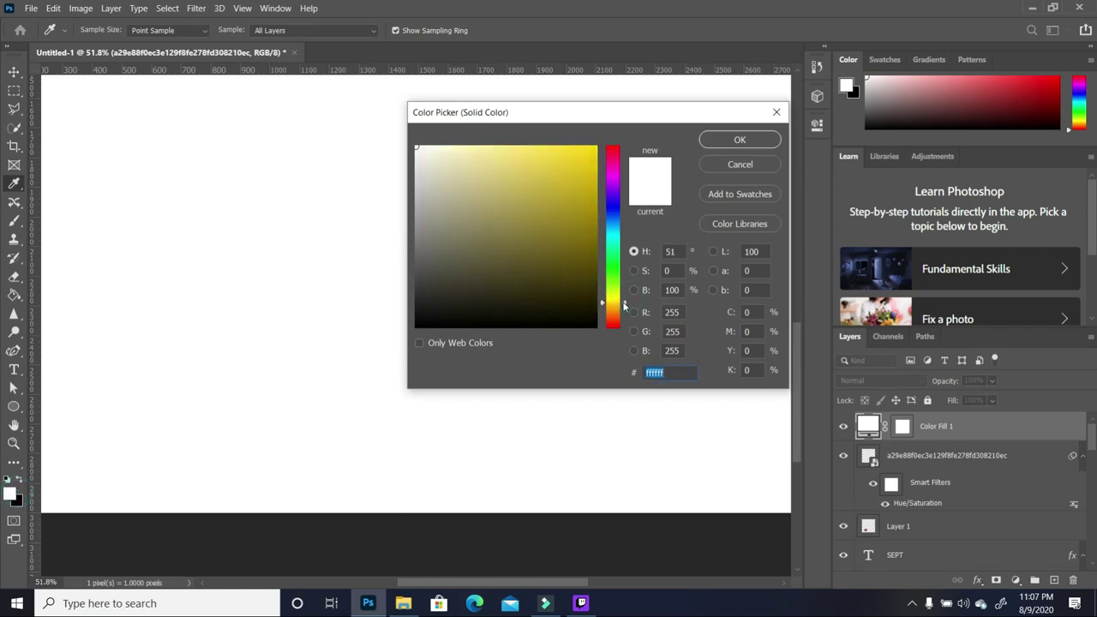
left_click(596, 147)
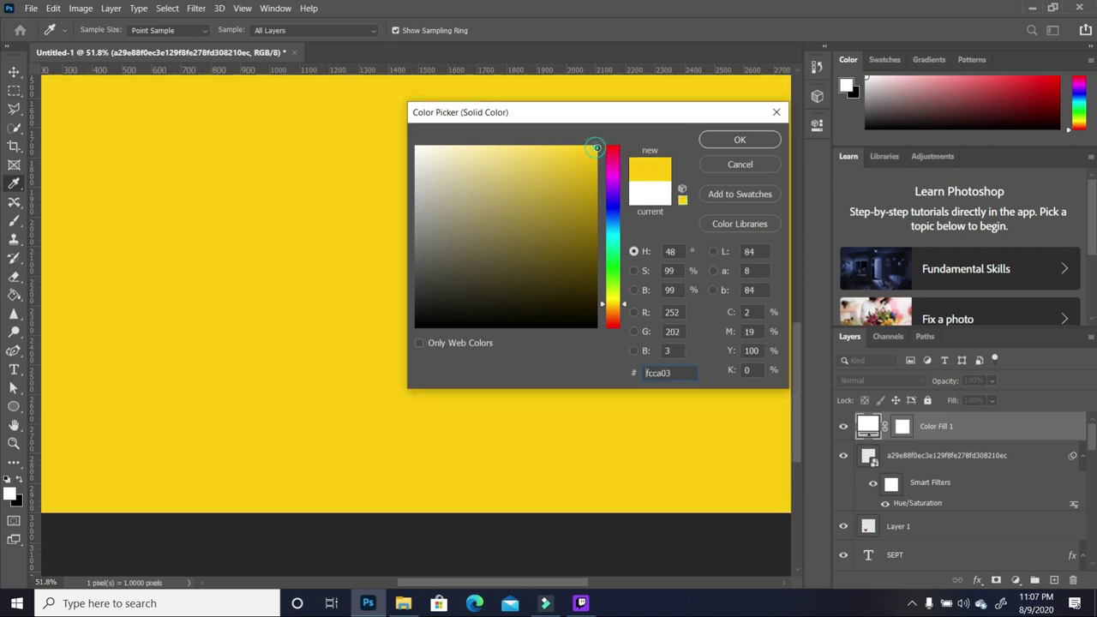
left_click(747, 142)
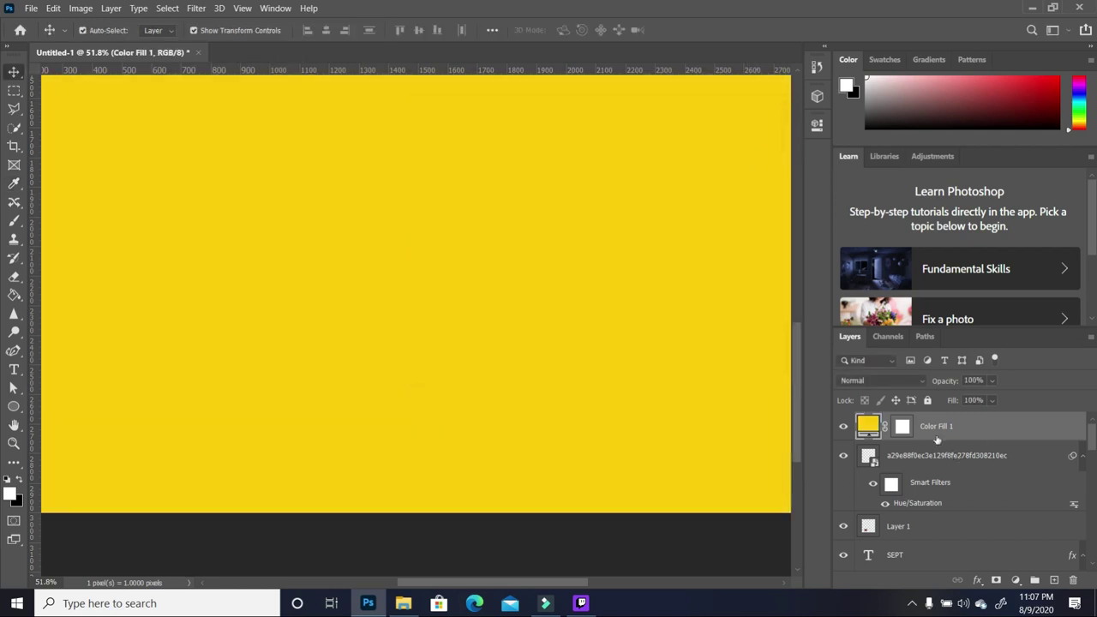
left_click(887, 435, "alt")
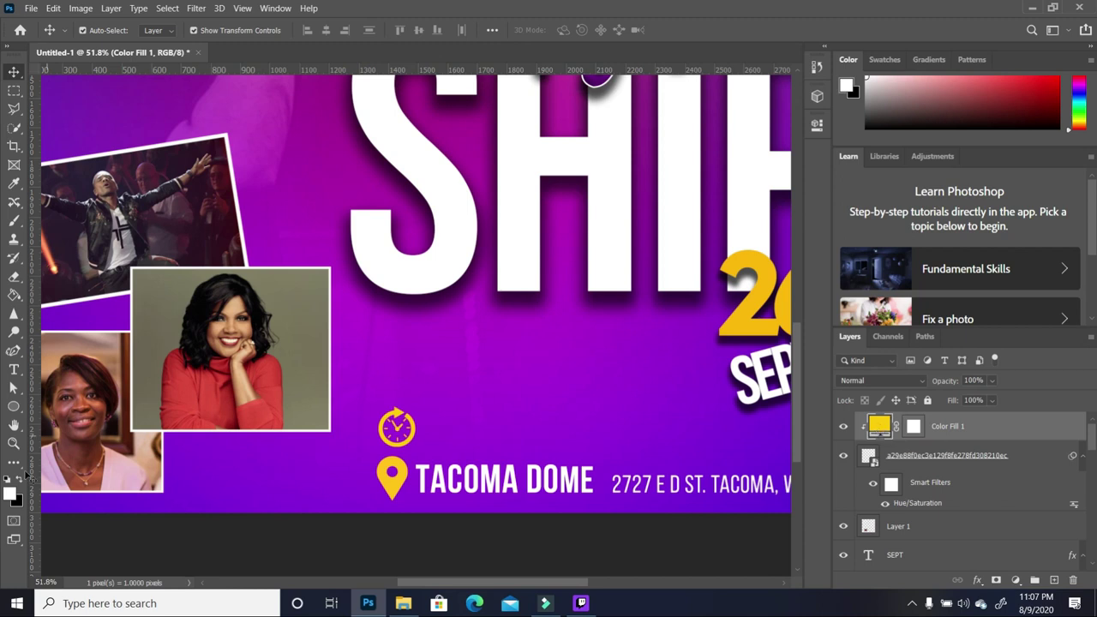
Sample the location pin's yellow (ffc20f) as the foreground colour.
left_click(11, 494)
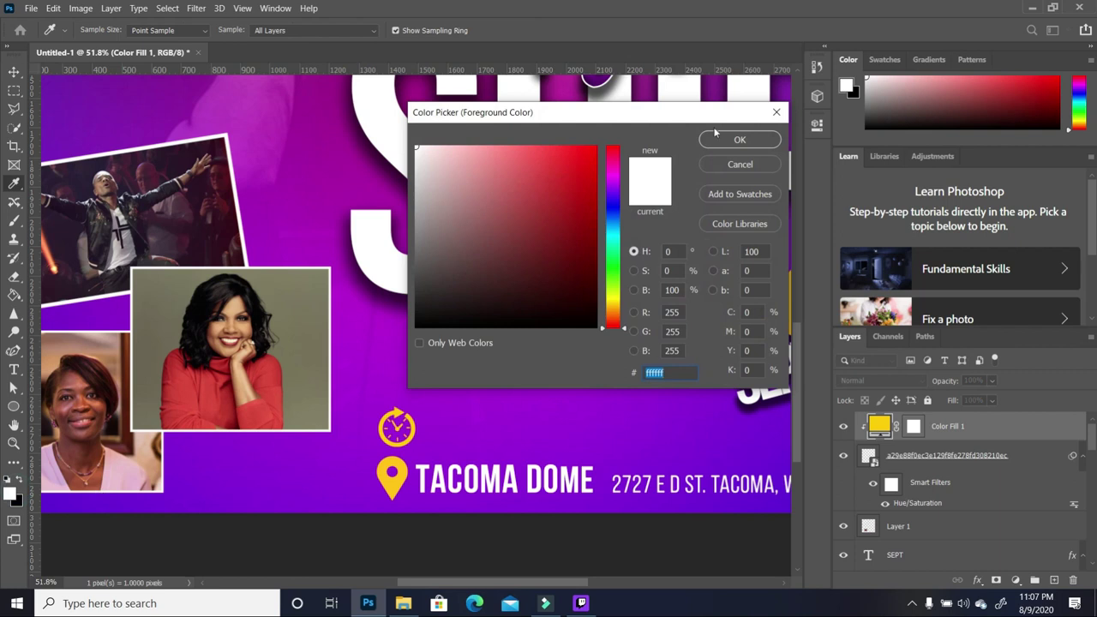
left_click_drag(708, 116, 528, 118)
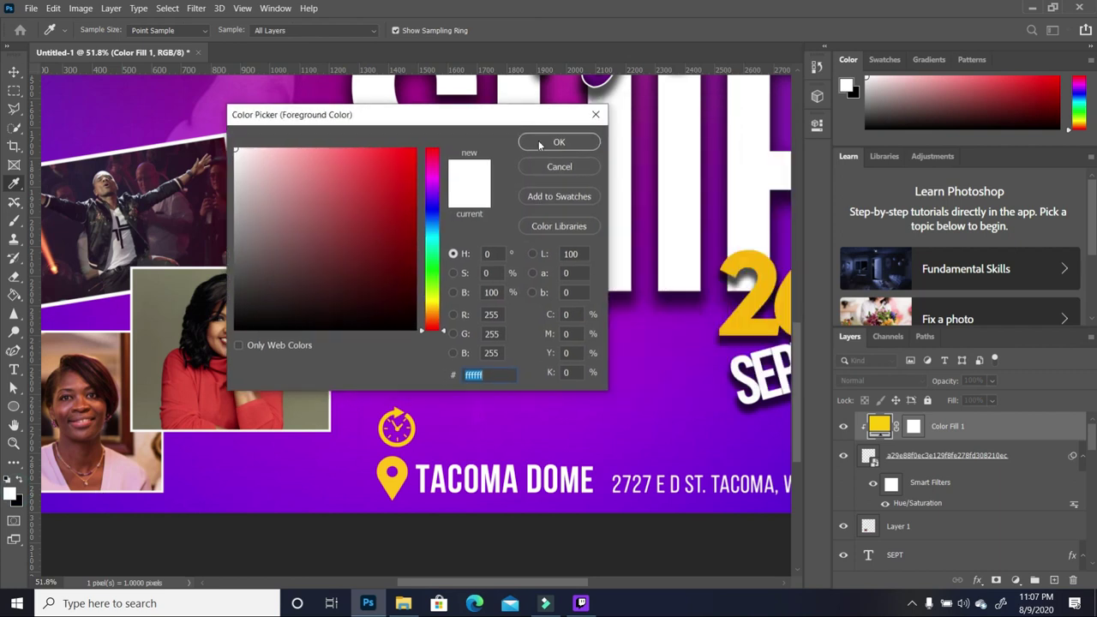
left_click(391, 483)
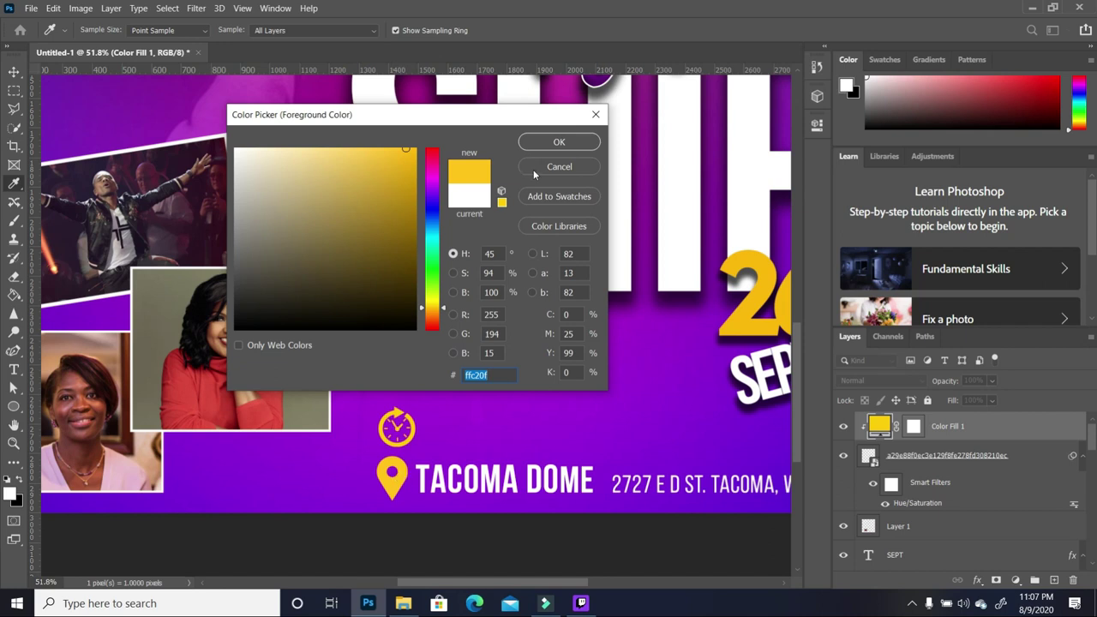
left_click(559, 141)
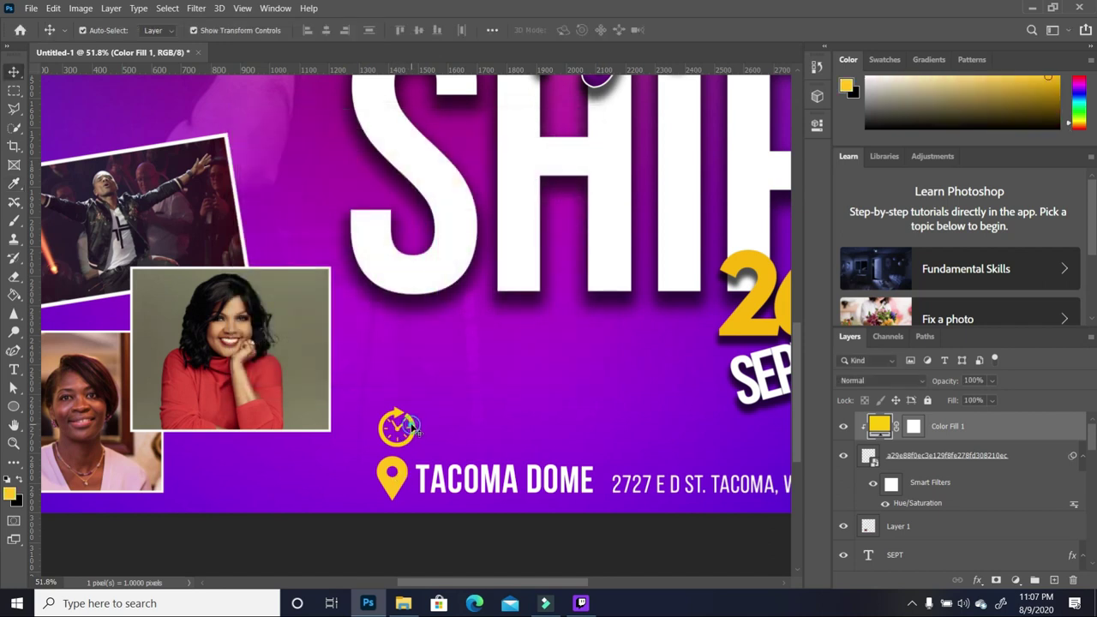
Select the clock icon layer and nudge it slightly left.
left_click(412, 425)
left_click(1017, 580)
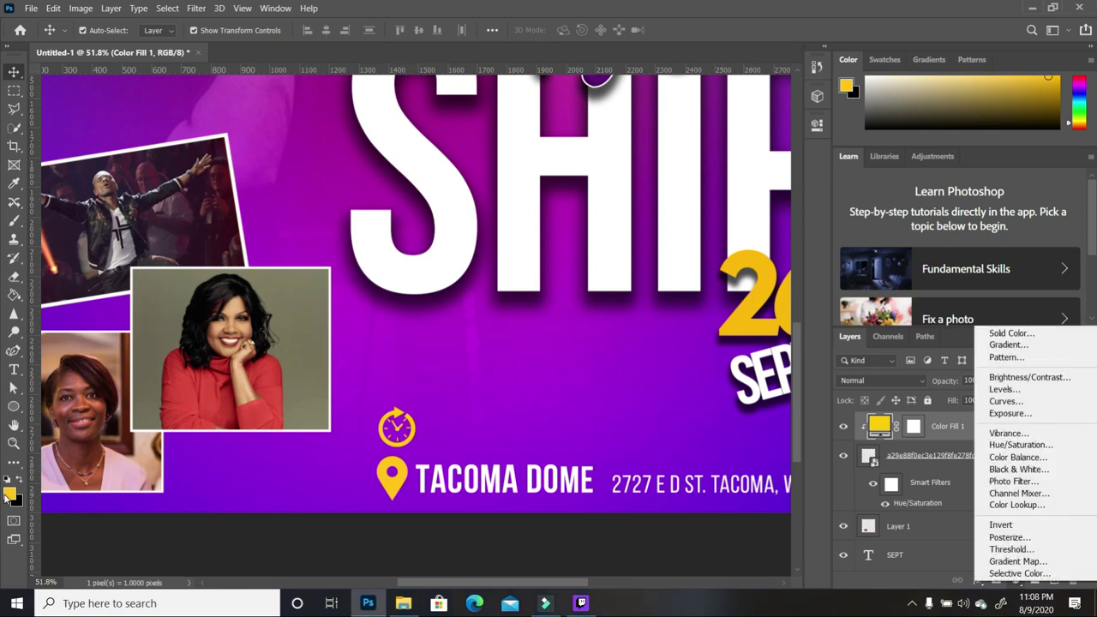
left_click(434, 434)
left_click(411, 430)
left_click(408, 423)
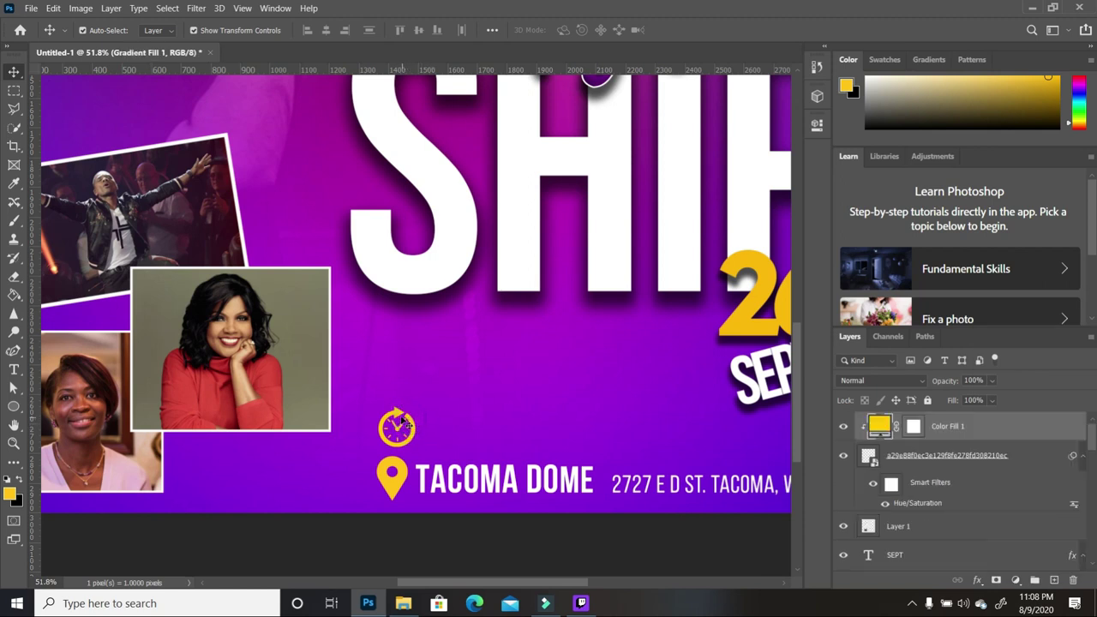
left_click(1044, 461)
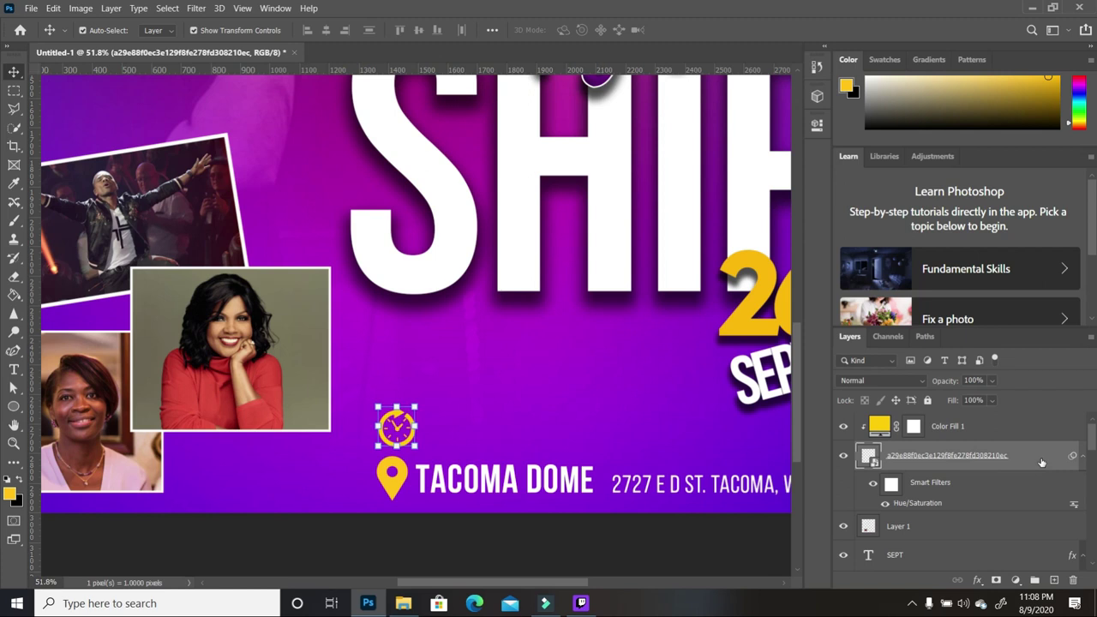
key("Left")
key("Left")
key("Left")
key("Left")
key("Left")
key("Left")
key("Left")
key("Left")
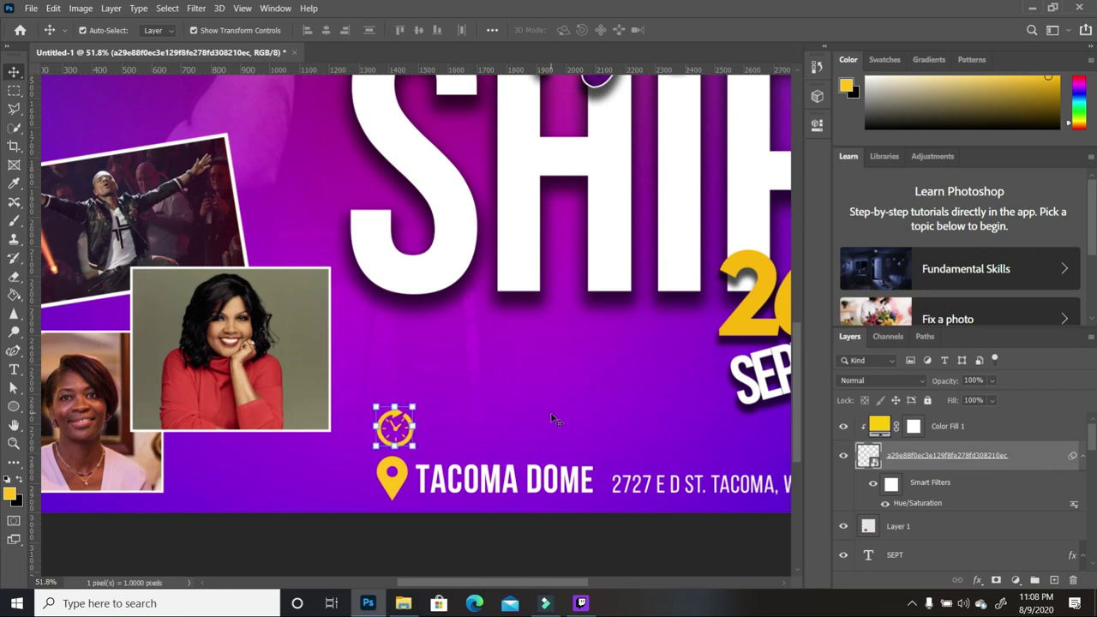
left_click(475, 430)
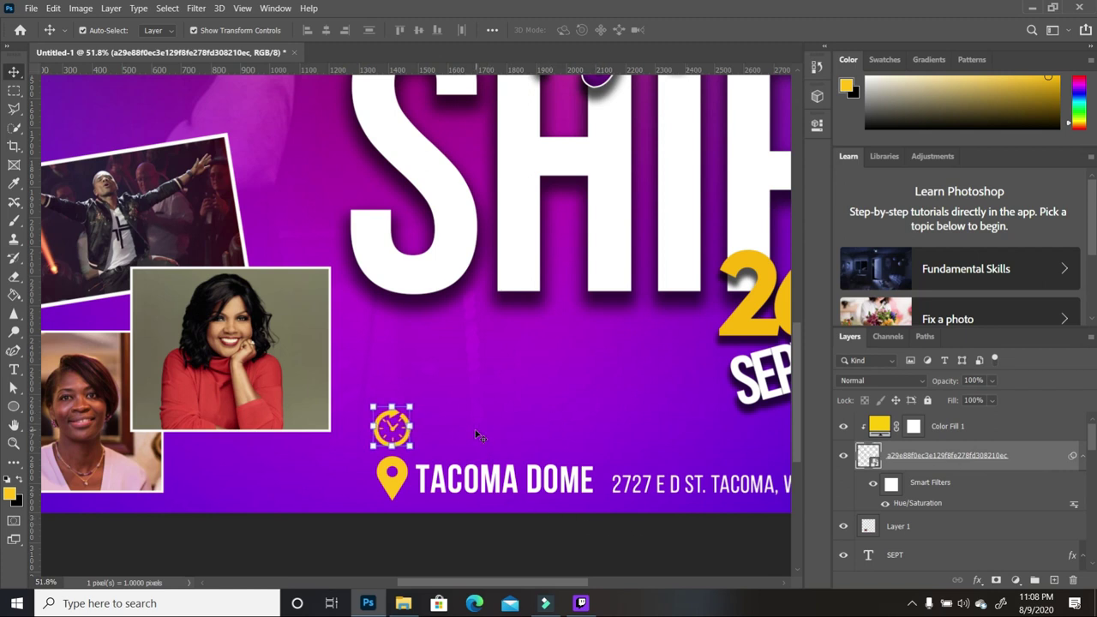
Duplicate the TACOMA DOME text, move it up, and retype it as 7:00.
left_click(556, 483)
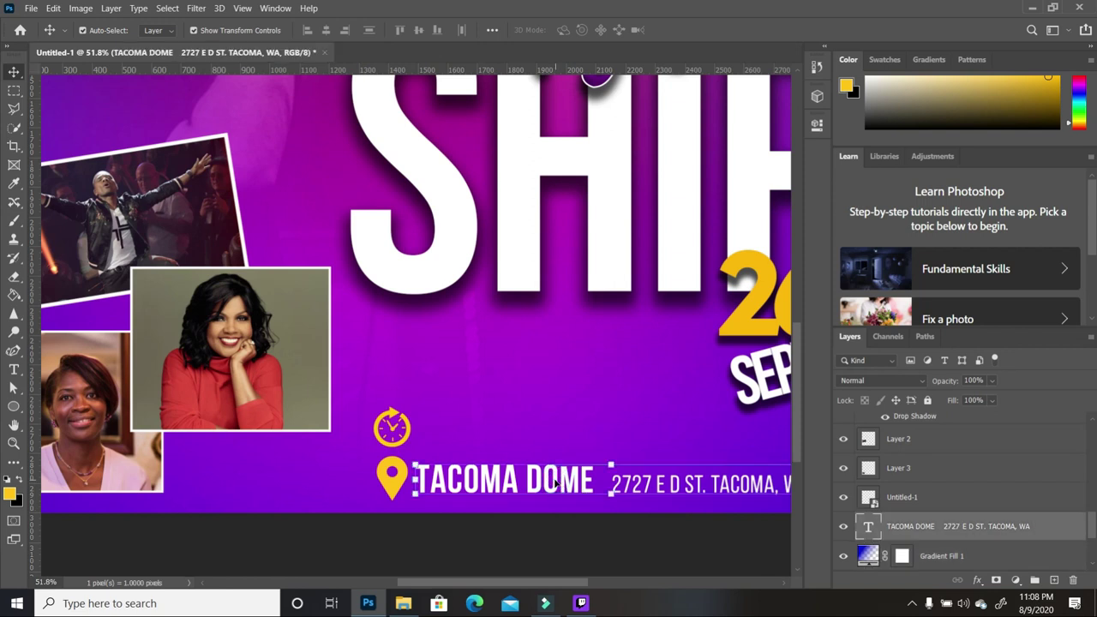
left_click_drag(982, 541, 1054, 580)
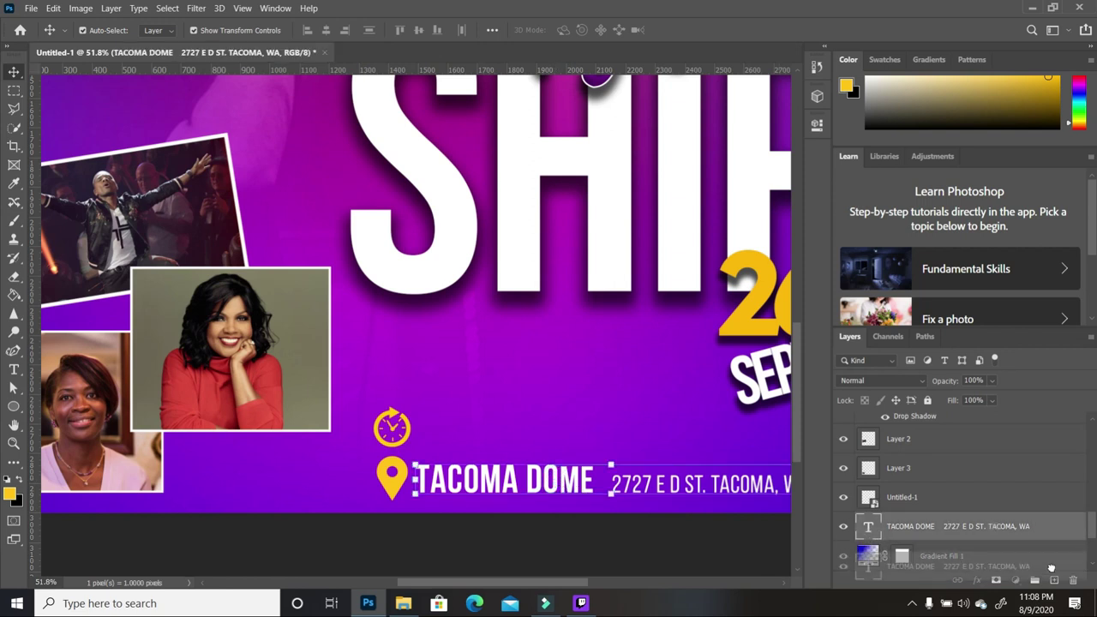
left_click_drag(567, 489, 788, 426)
key("t")
key("Delete")
key("ctrl+a")
type("7:00")
Resize and settle the 7:00 time text in place.
key("ctrl+t")
left_click_drag(356, 433, 356, 439)
key("Return")
key("v")
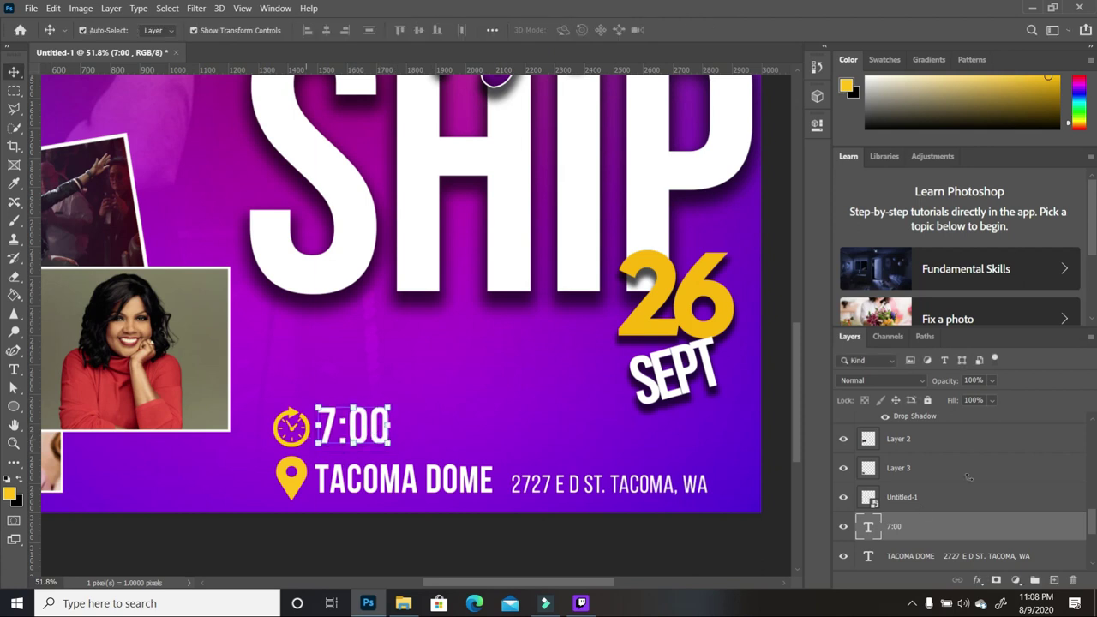
left_click(395, 410)
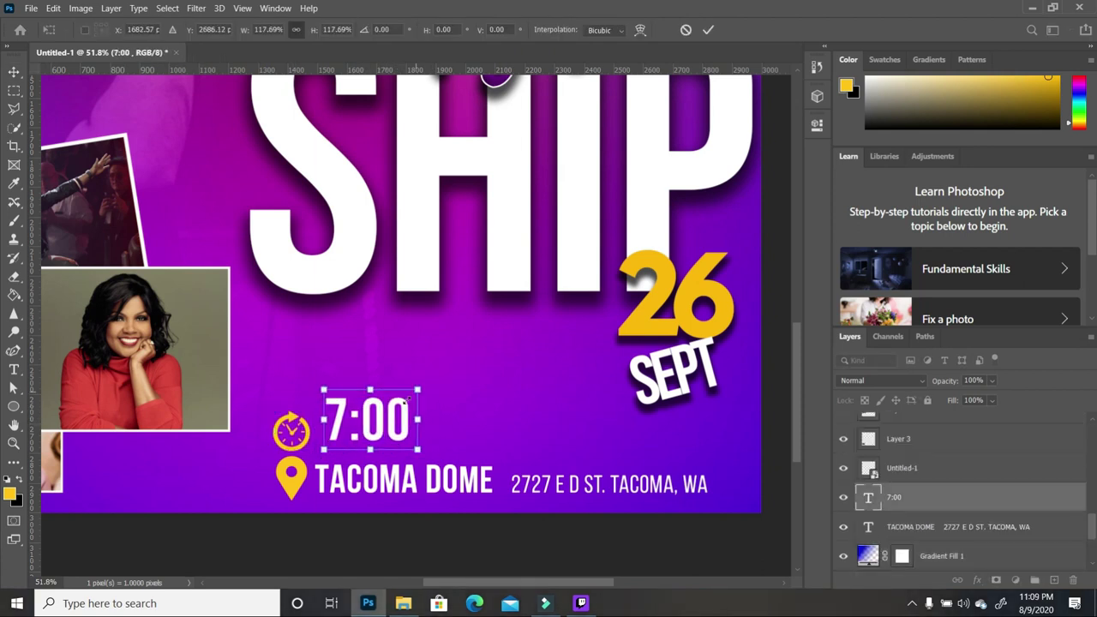
left_click(407, 378)
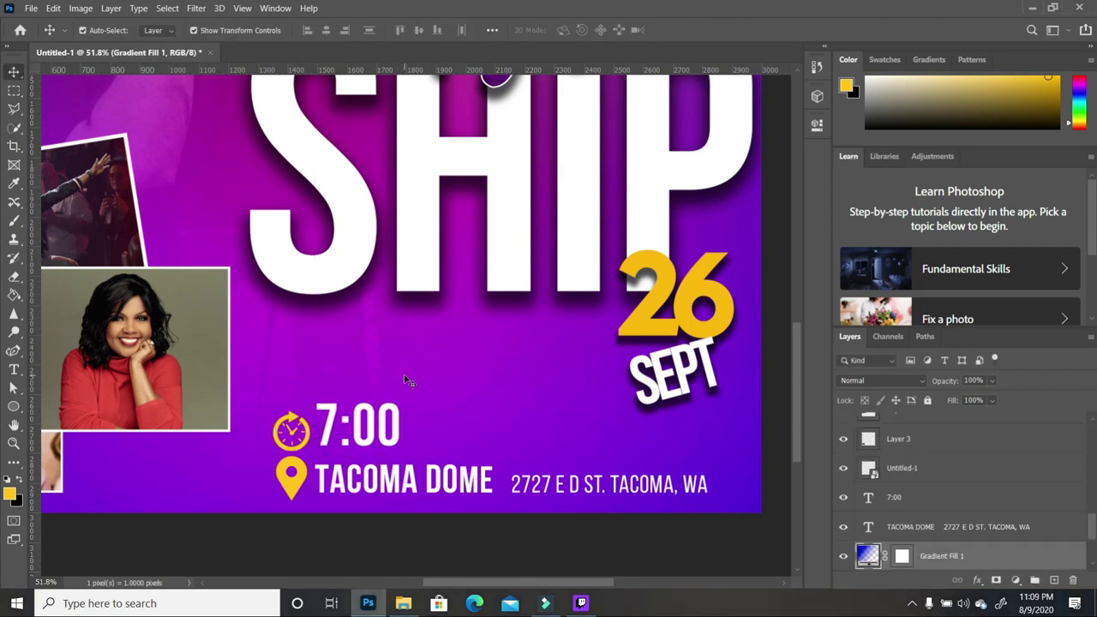
left_click(390, 433)
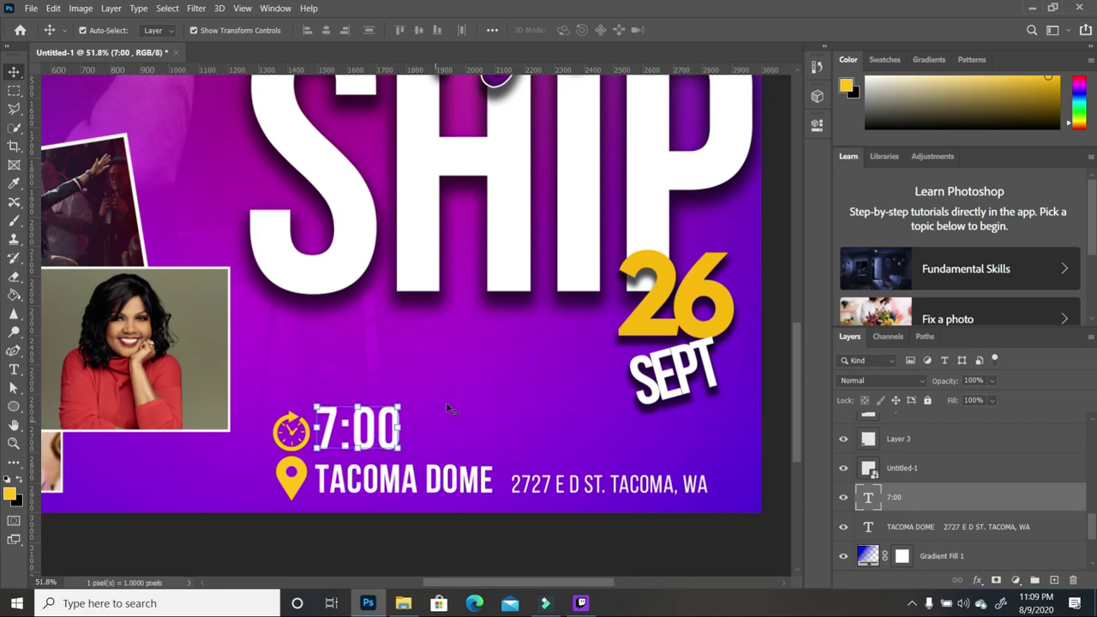
left_click(446, 406)
Duplicate 7:00, retype the copy as PM PST, and shrink it beside the time.
left_click_drag(311, 454, 339, 383)
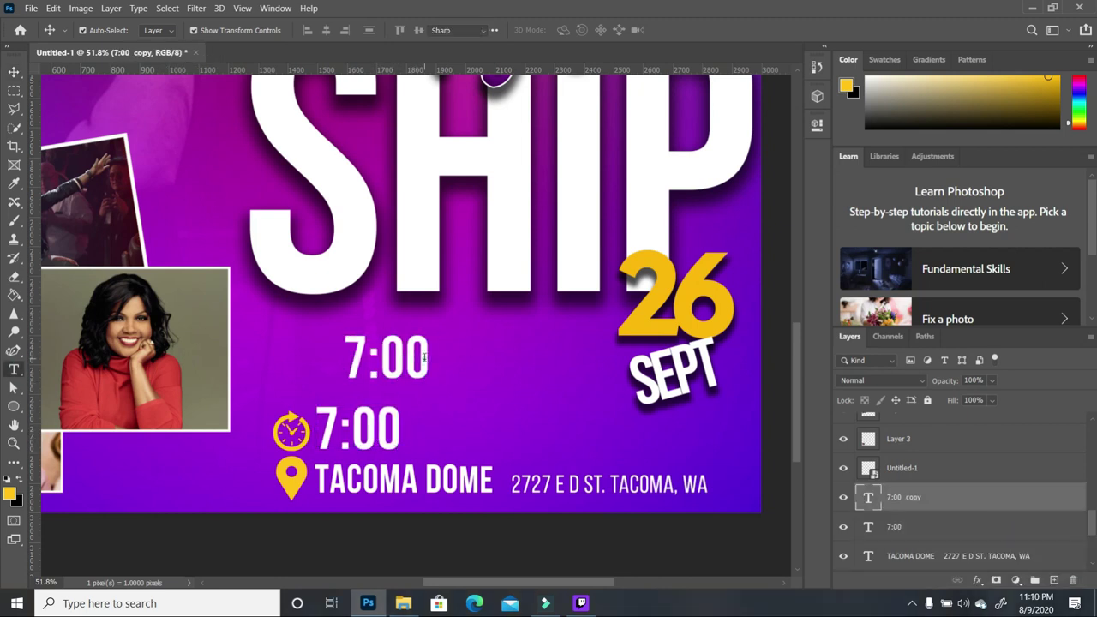
double_click(369, 353)
type("PM PST")
key("ctrl+Return")
key("v")
left_click_drag(482, 378, 437, 433)
left_click(521, 405)
scroll(521, 405, "down", 5)
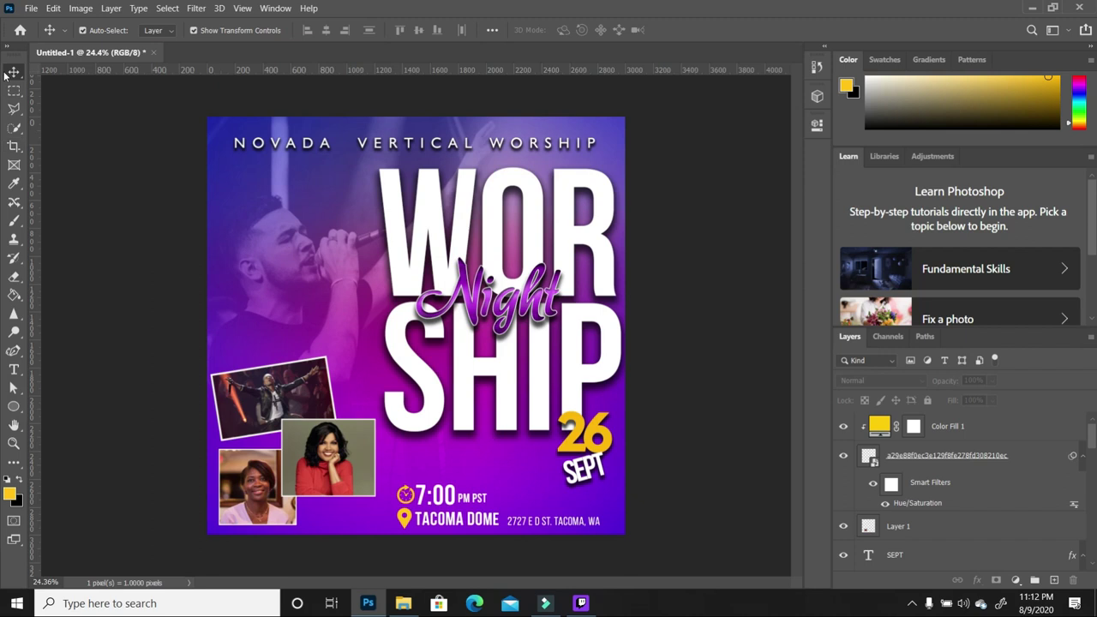
left_click(13, 369)
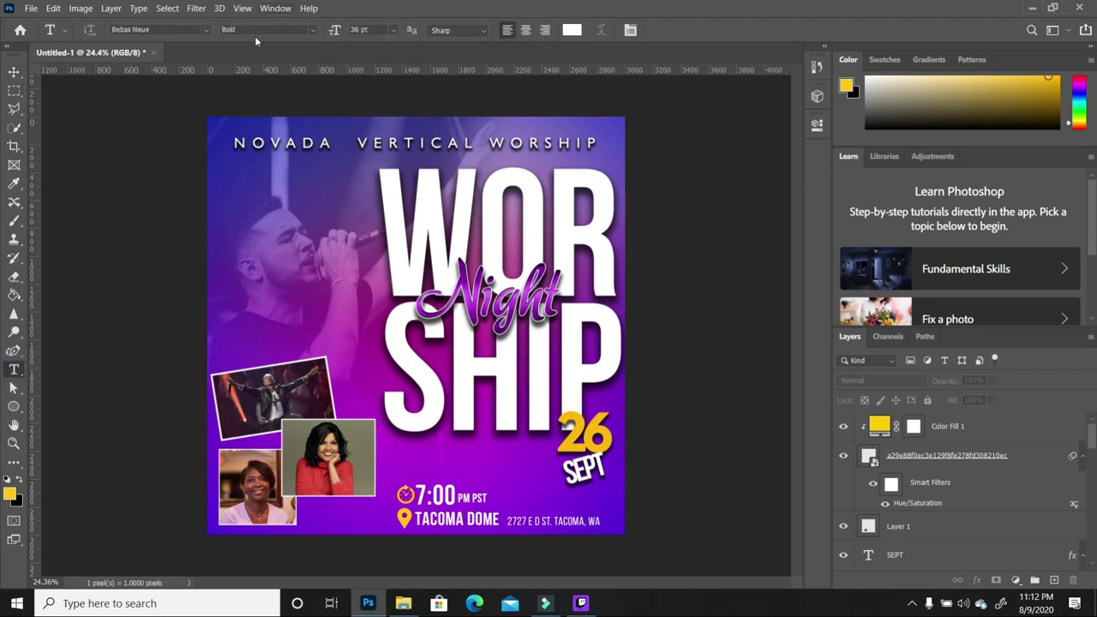
left_click(204, 31)
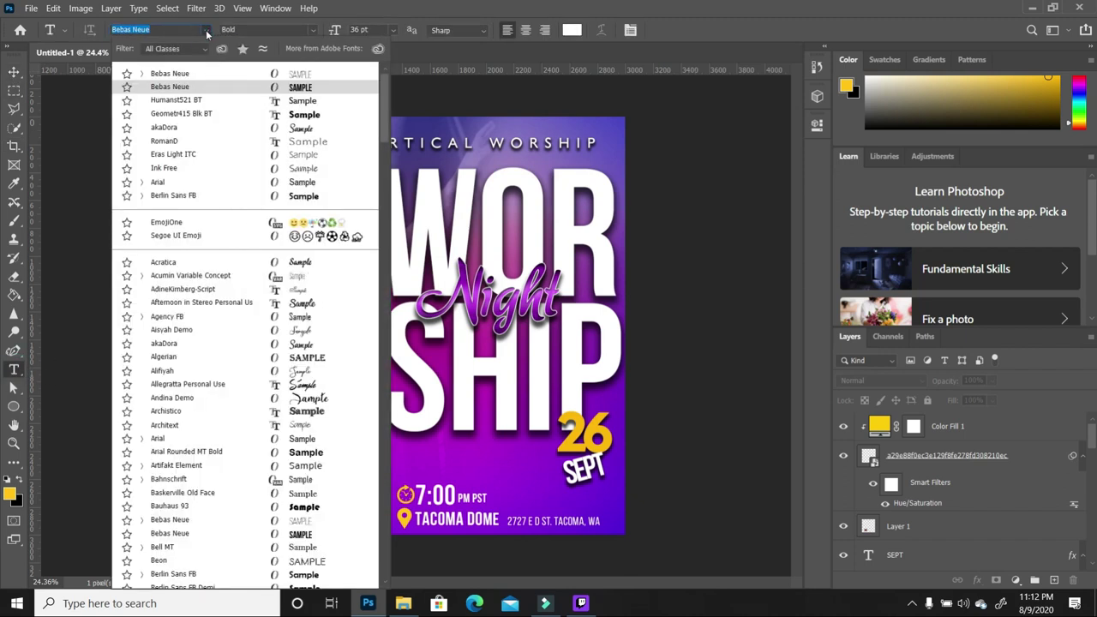
left_click(181, 116)
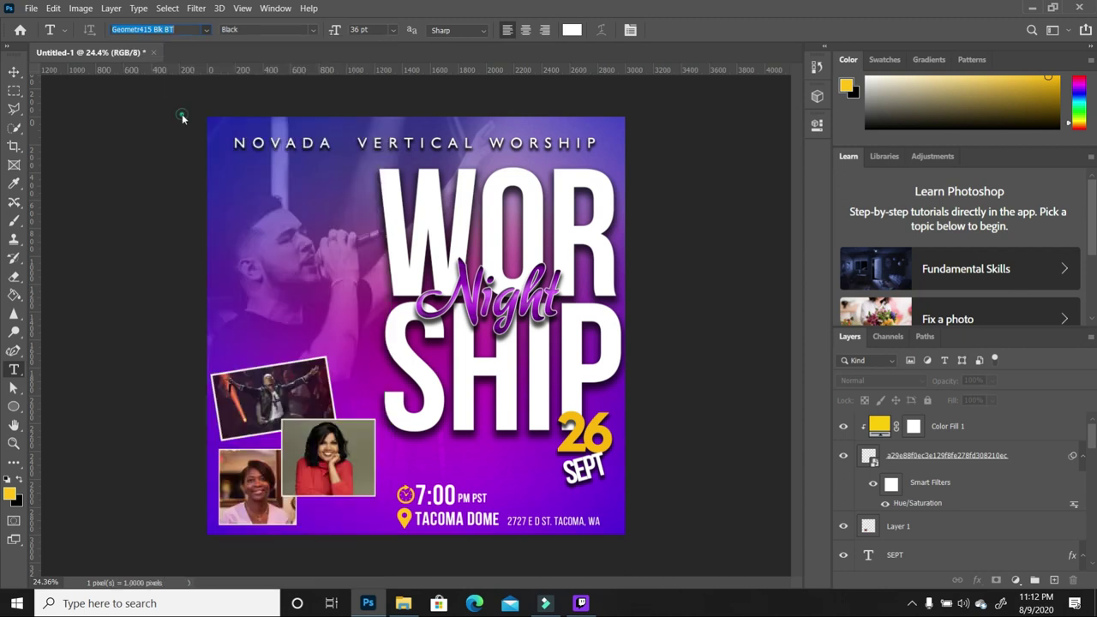
left_click(389, 454)
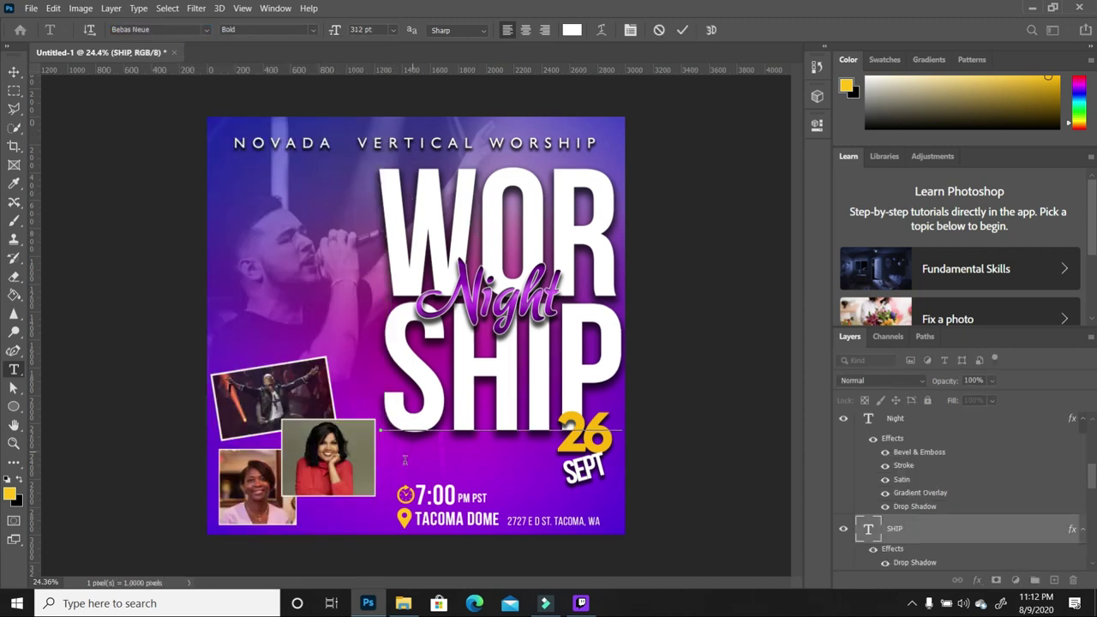
Type a 36 pt 'TICKETS AVAILABLE ON TICKERMASTER.COM' text line on the flyer.
left_click(14, 387)
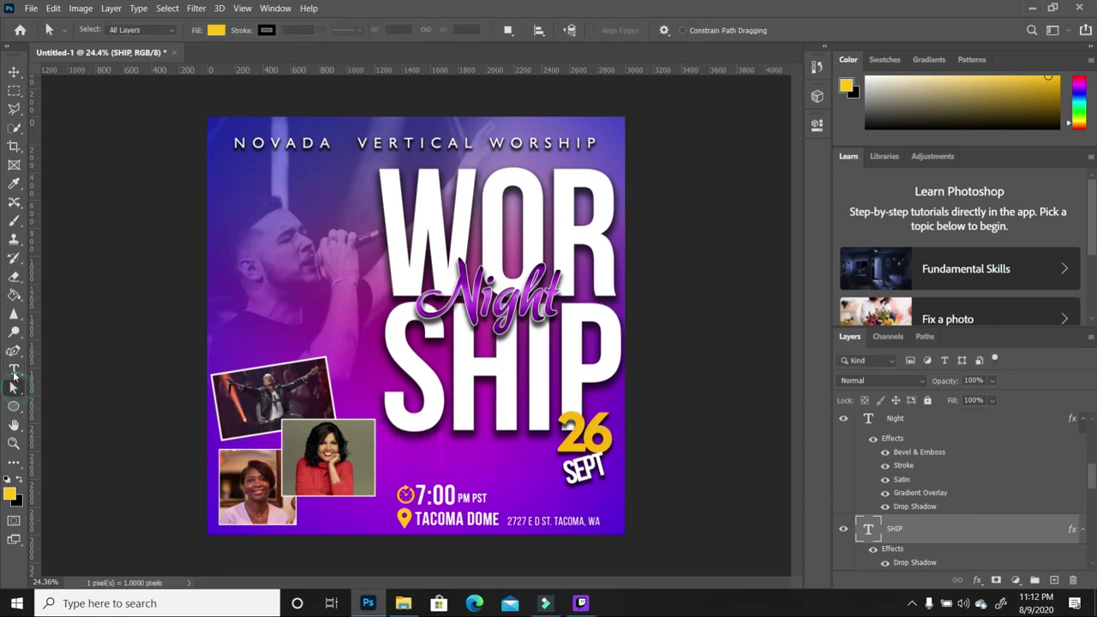
key("t")
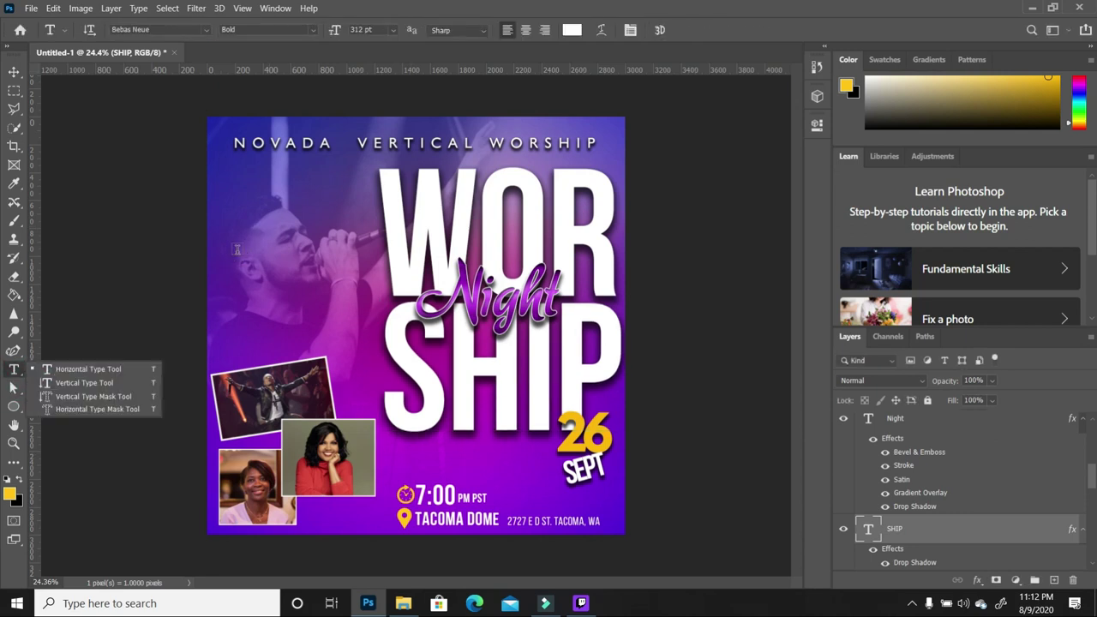
left_click(236, 249)
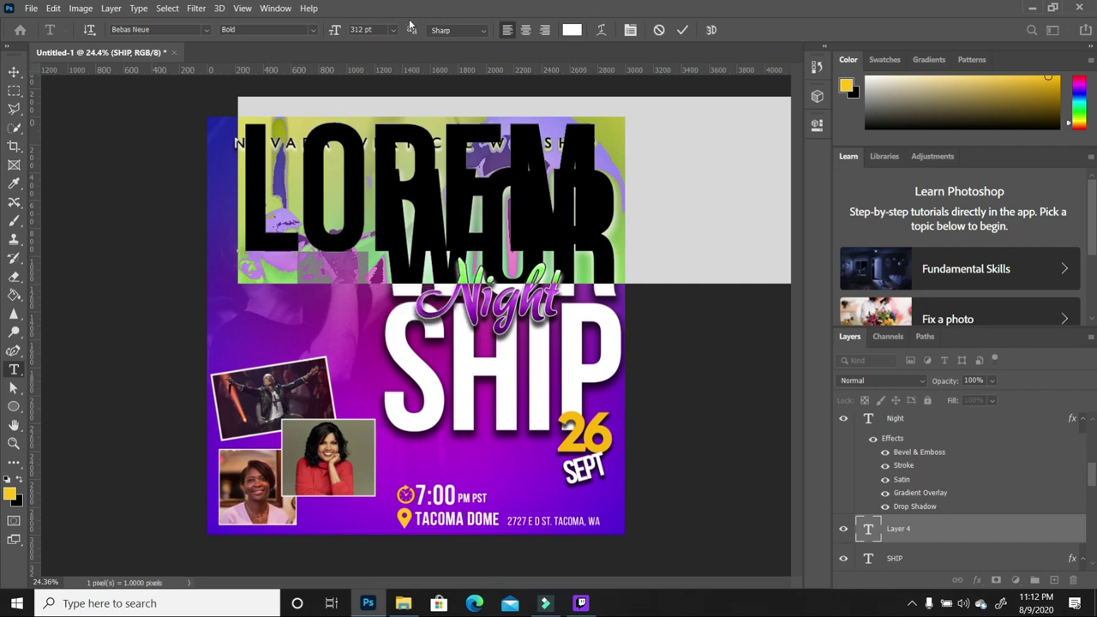
left_click(393, 30)
left_click(371, 185)
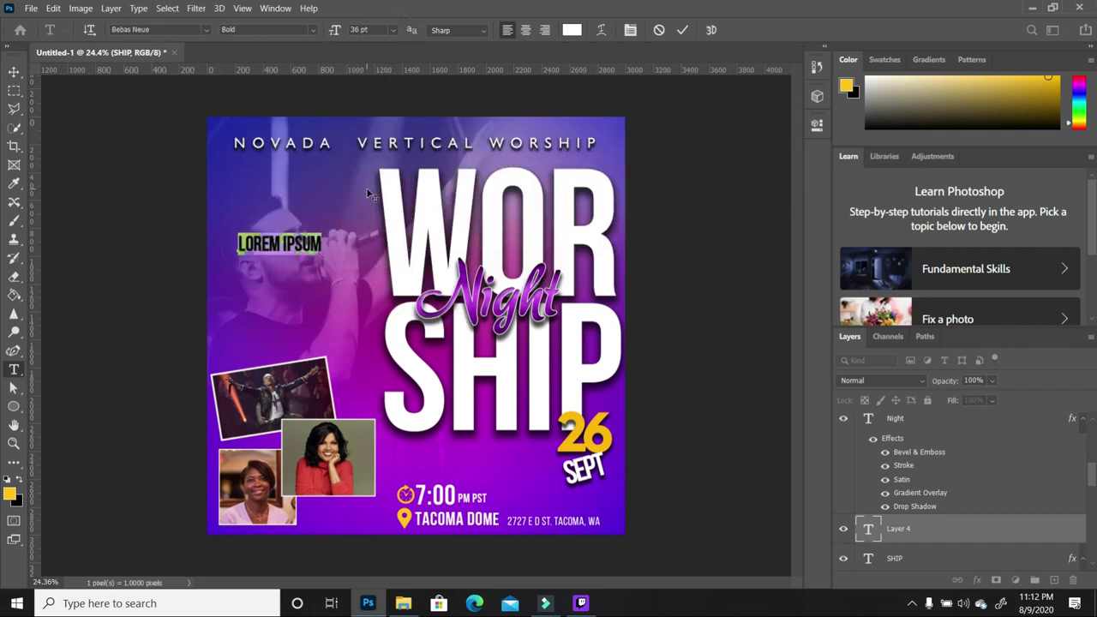
type("TICKETS AVAILABLE")
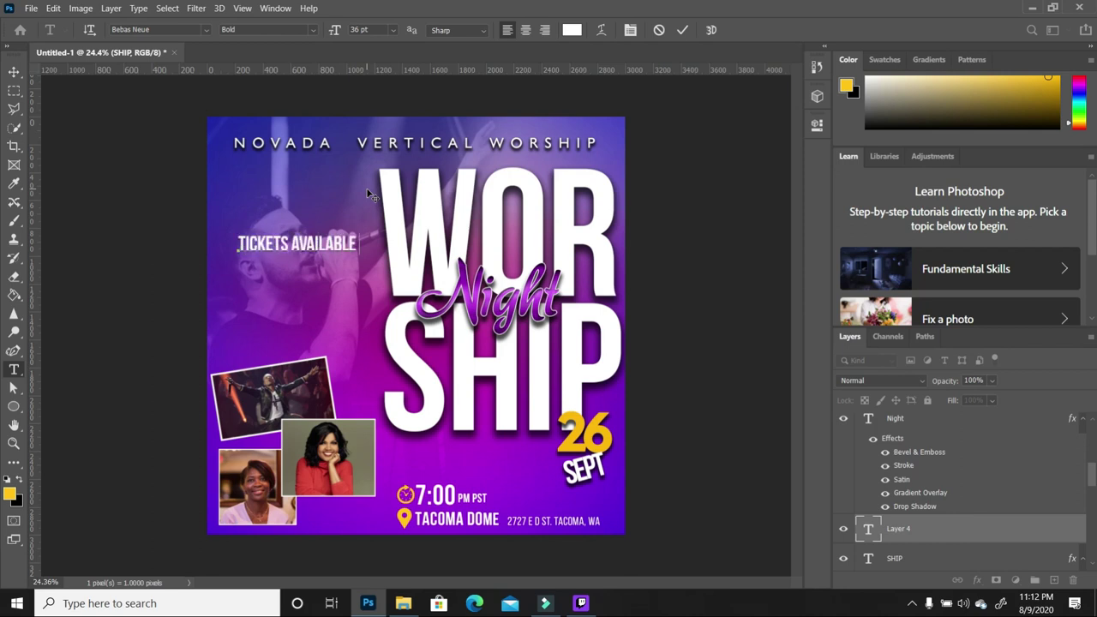
type(" ON TICKERMASTER.COM")
Move and shrink the tickets line, then undo the resize.
left_click_drag(368, 243, 414, 467)
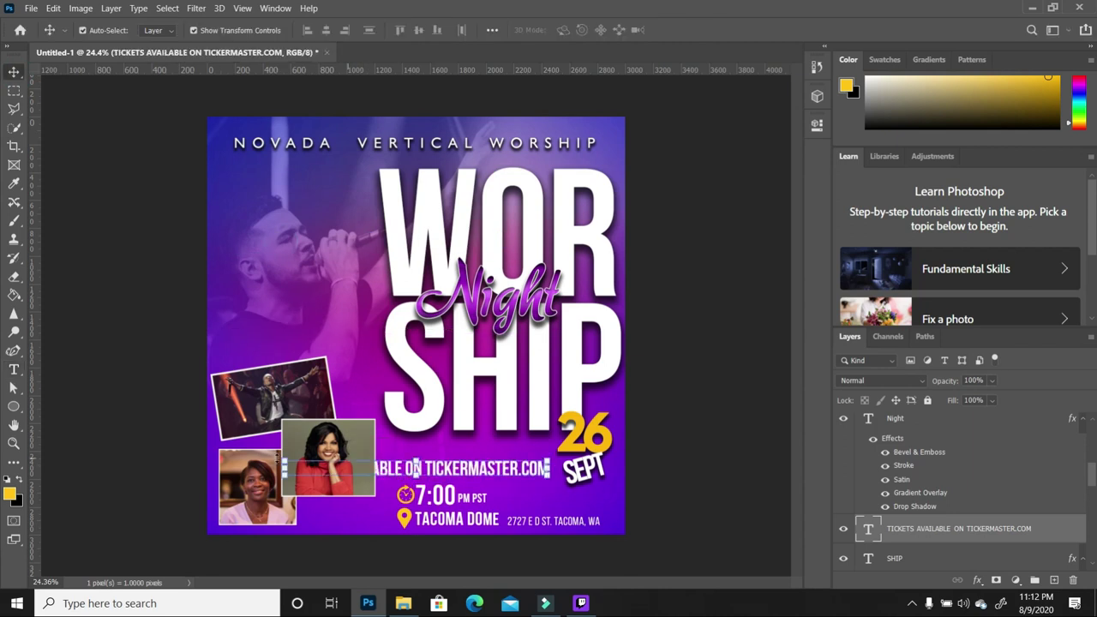
left_click_drag(282, 460, 396, 435)
key("Return")
key("t")
left_click(417, 449)
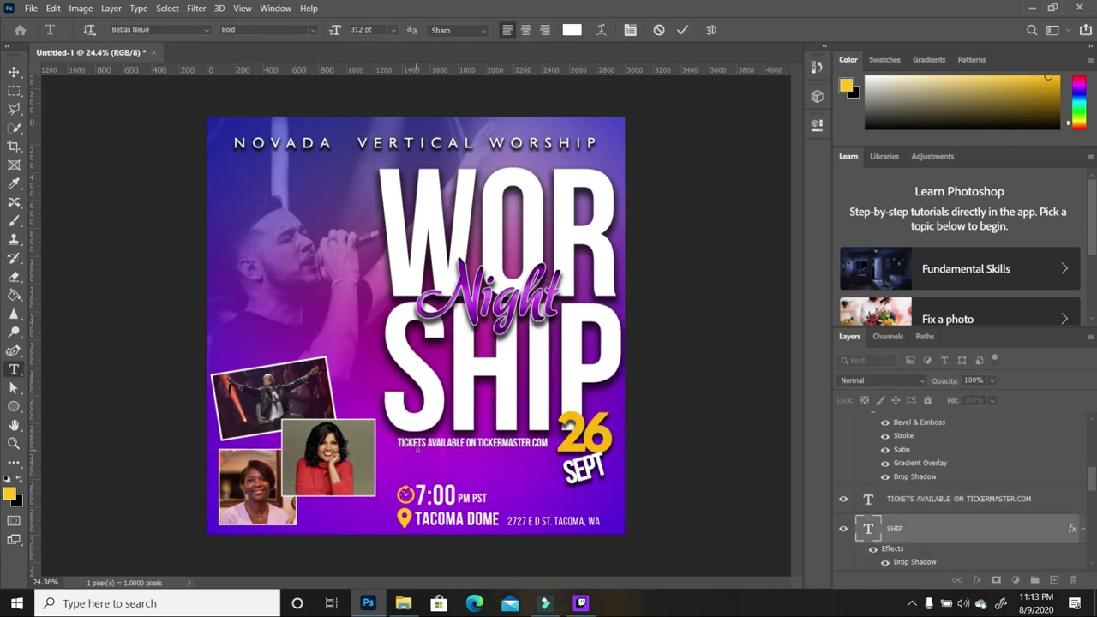
key("Escape")
key("ctrl+z")
Colour the tickets text yellow and shrink it just above the 7:00 time.
left_click_drag(547, 470, 287, 469)
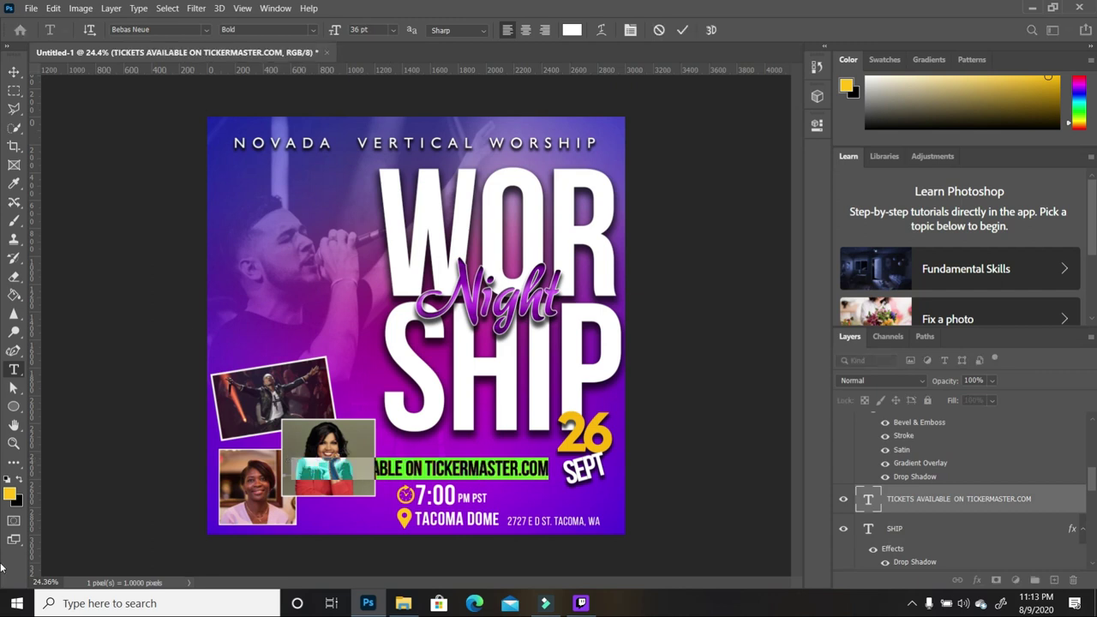
left_click(18, 481)
left_click(18, 481)
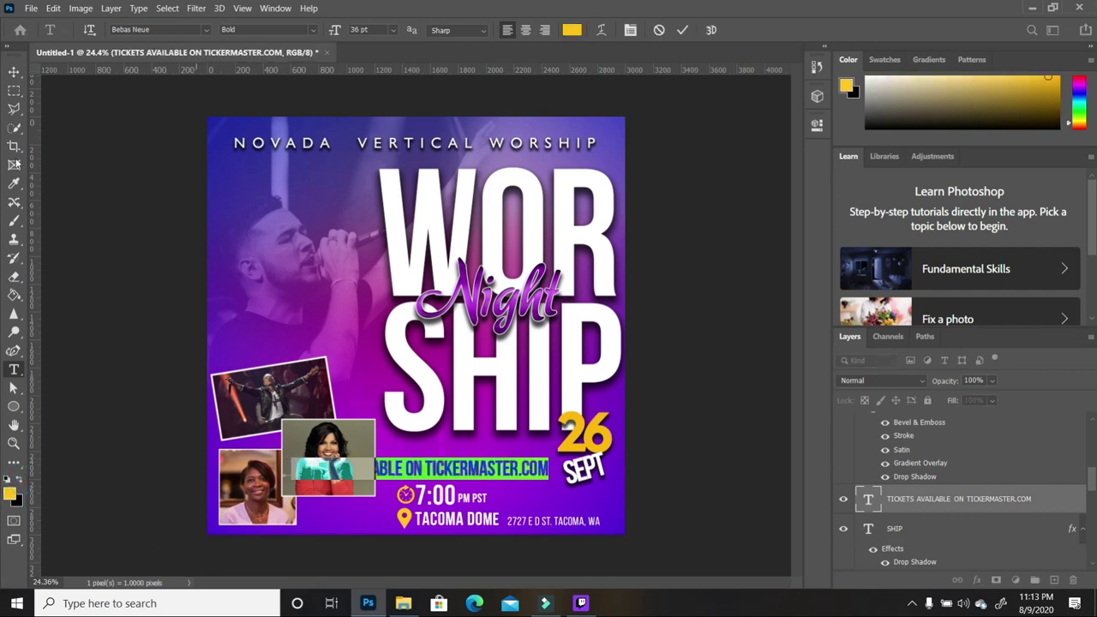
left_click(15, 72)
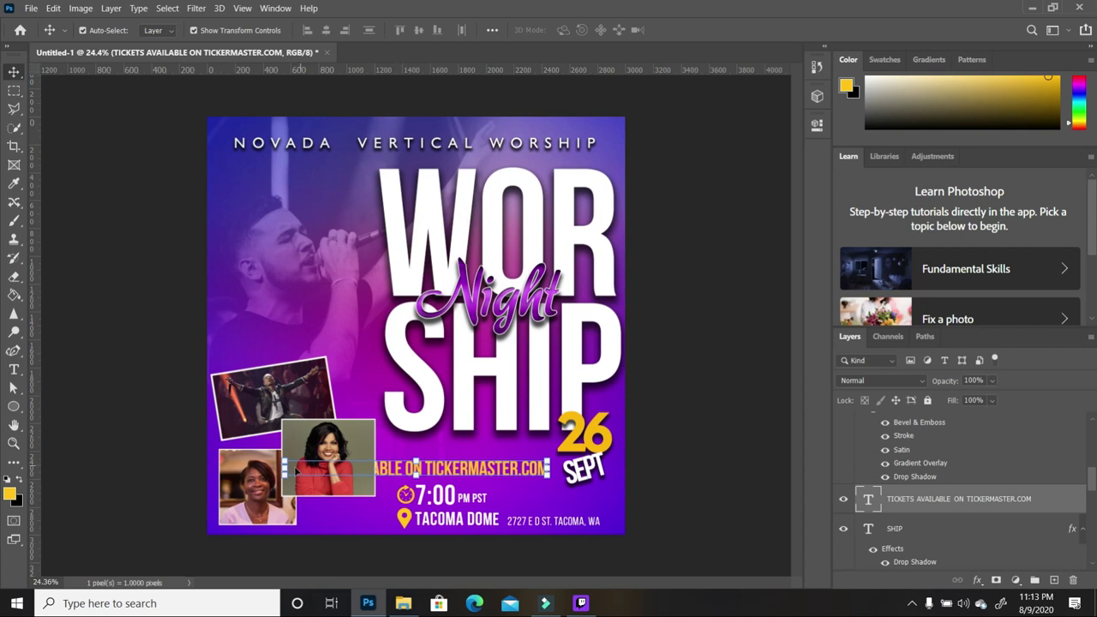
left_click_drag(286, 468, 393, 471)
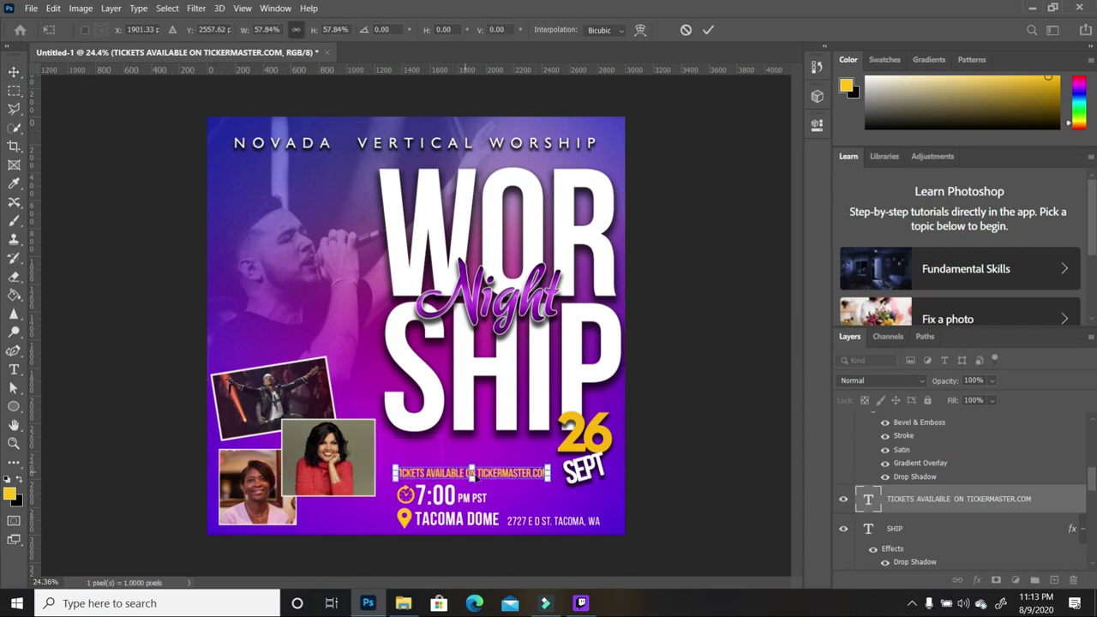
left_click_drag(533, 480, 534, 470)
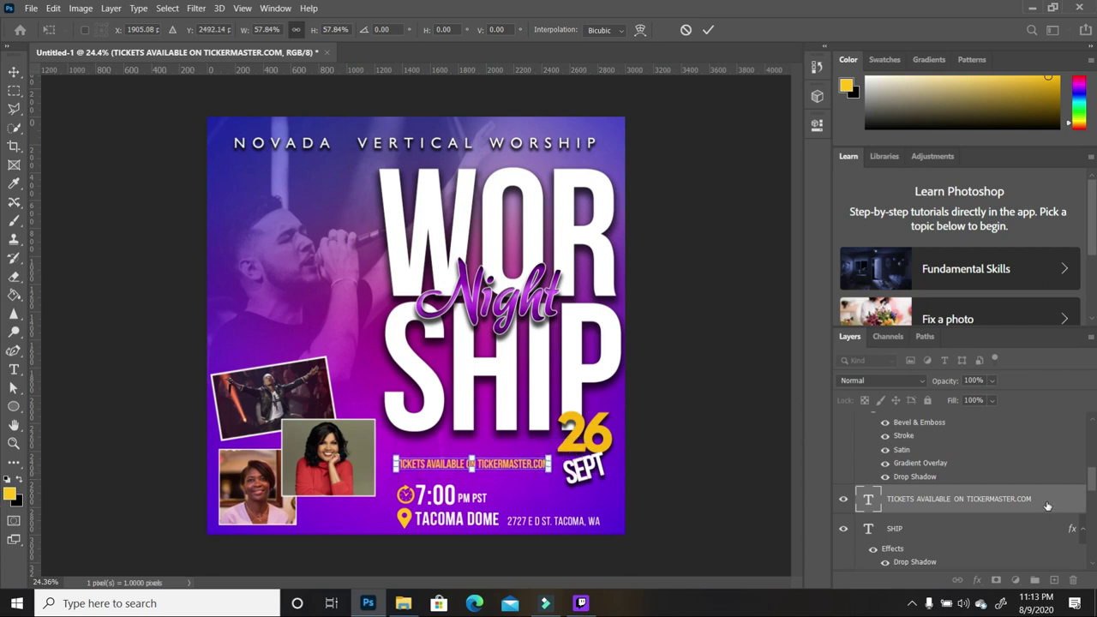
key("Return")
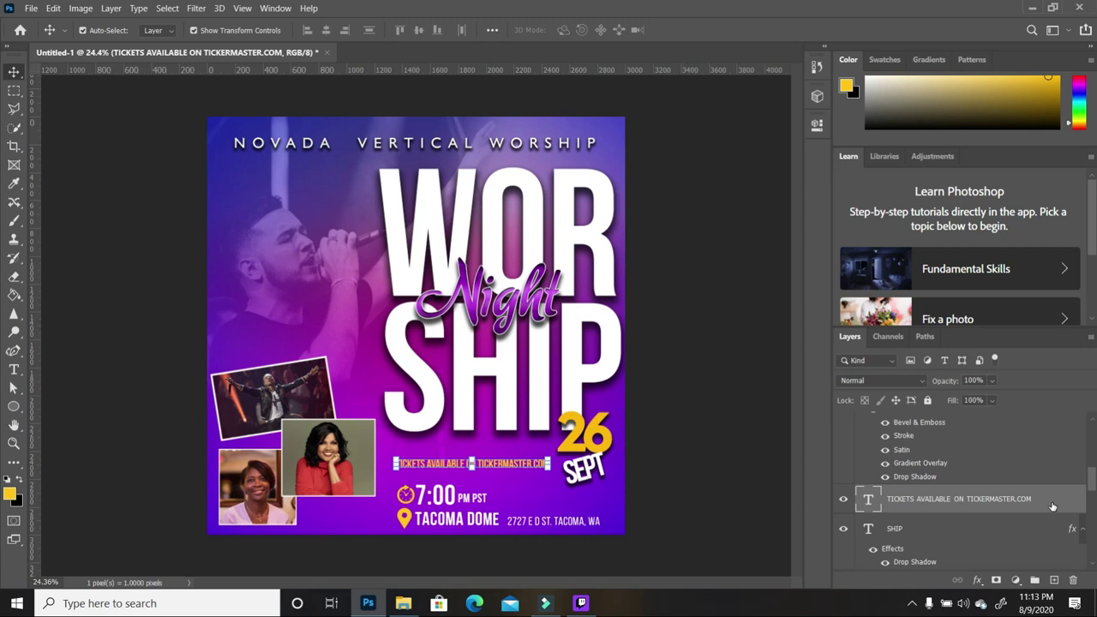
right_click(1047, 505)
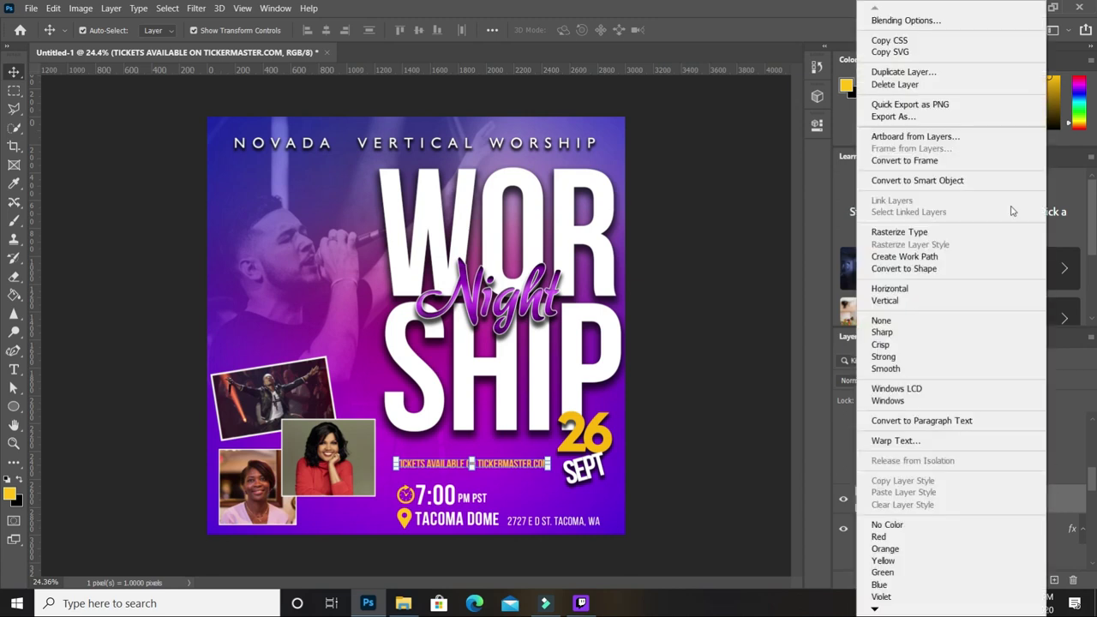
Give the tickets line a Drop Shadow and raise it beside SEPT.
left_click(963, 21)
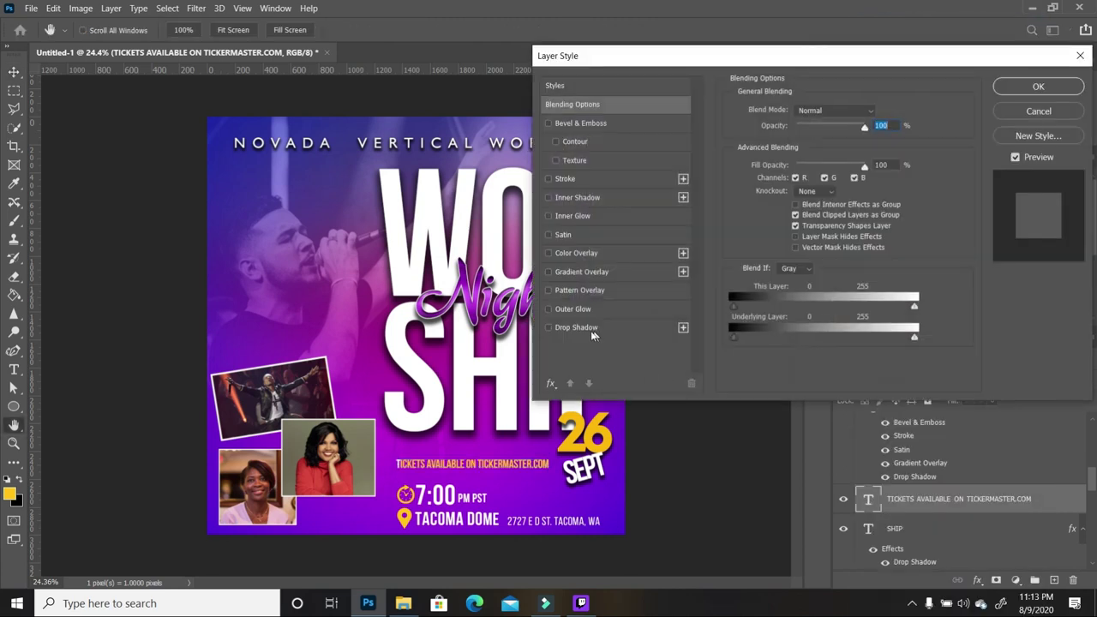
left_click(555, 329)
left_click(1038, 89)
mouse_move(518, 469)
left_mouse_down()
mouse_move(514, 447)
mouse_move(514, 462)
left_mouse_up()
Refill the tickets text with yellow and nudge it up slightly.
left_click(14, 369)
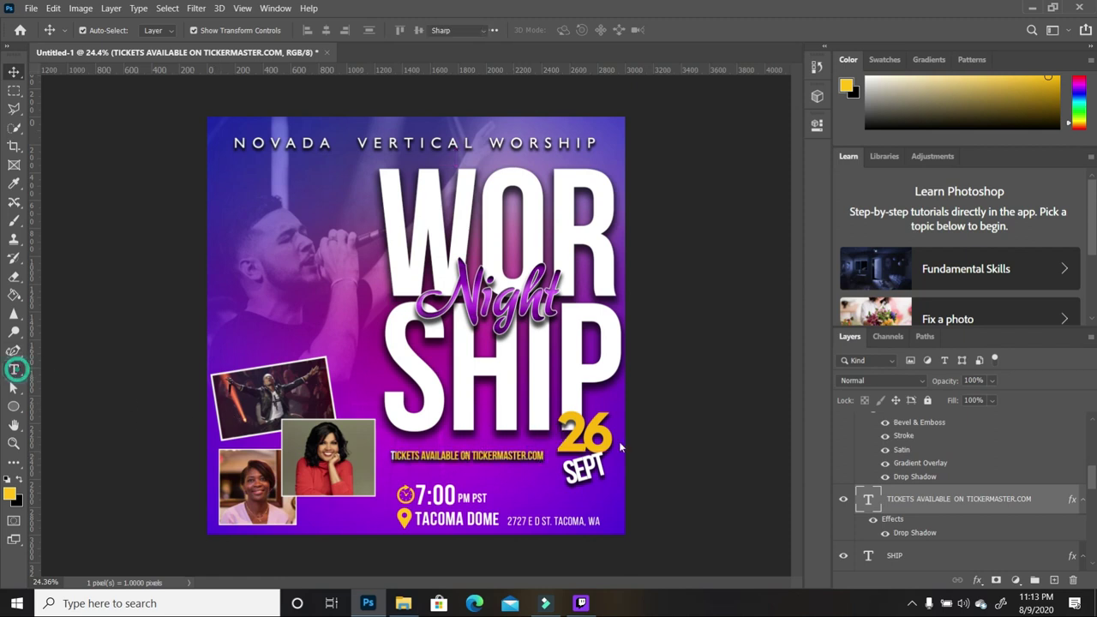
left_click_drag(543, 455, 350, 456)
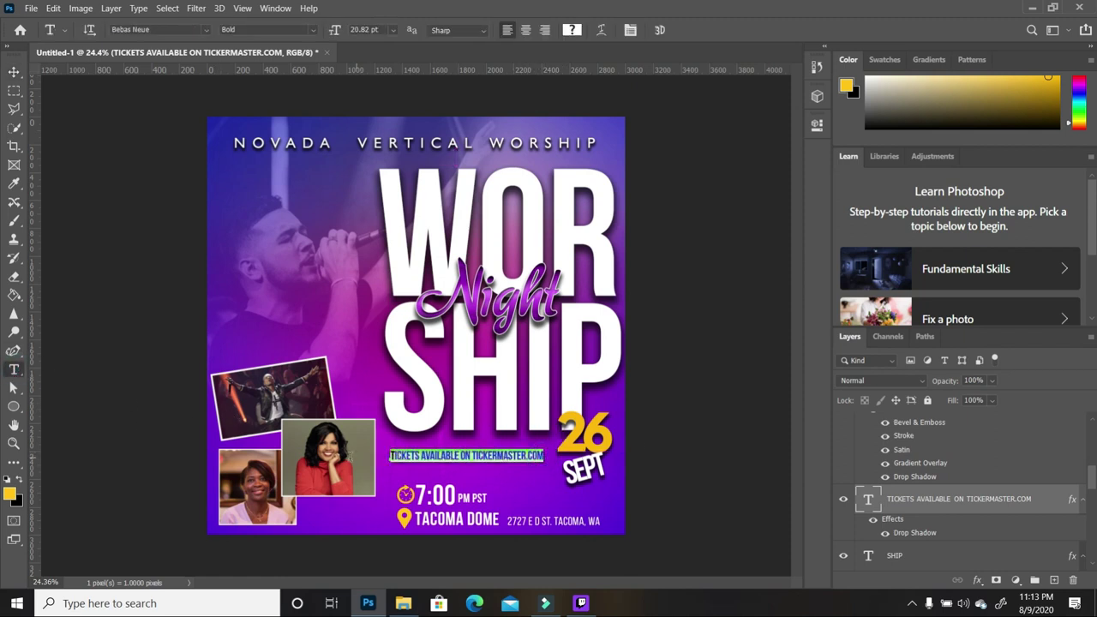
key("alt+BackSpace")
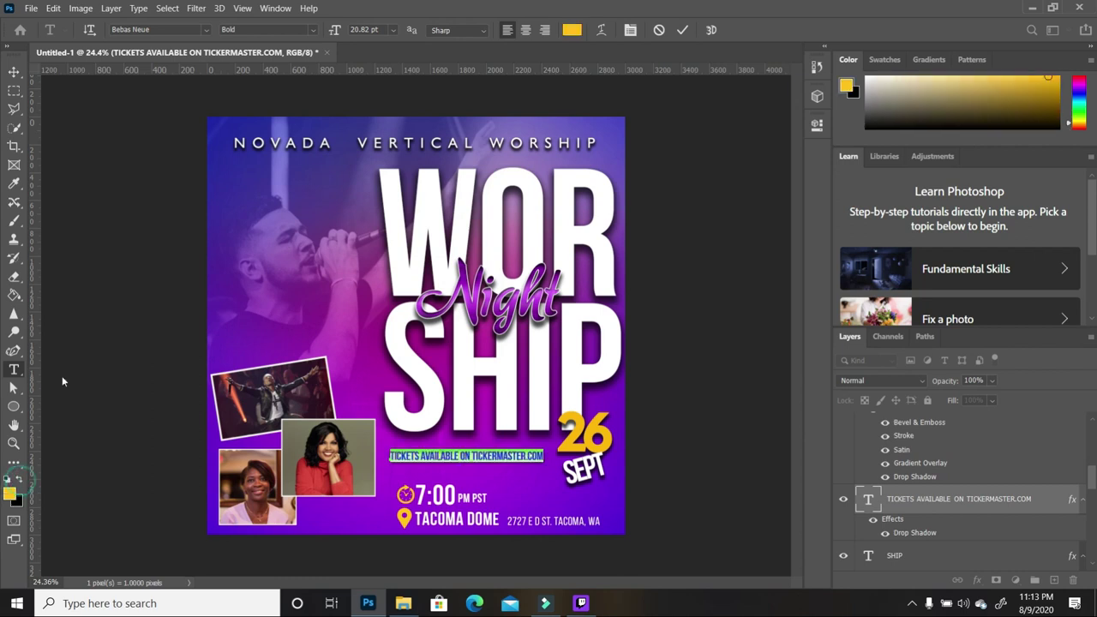
key("ctrl+Return")
key("v")
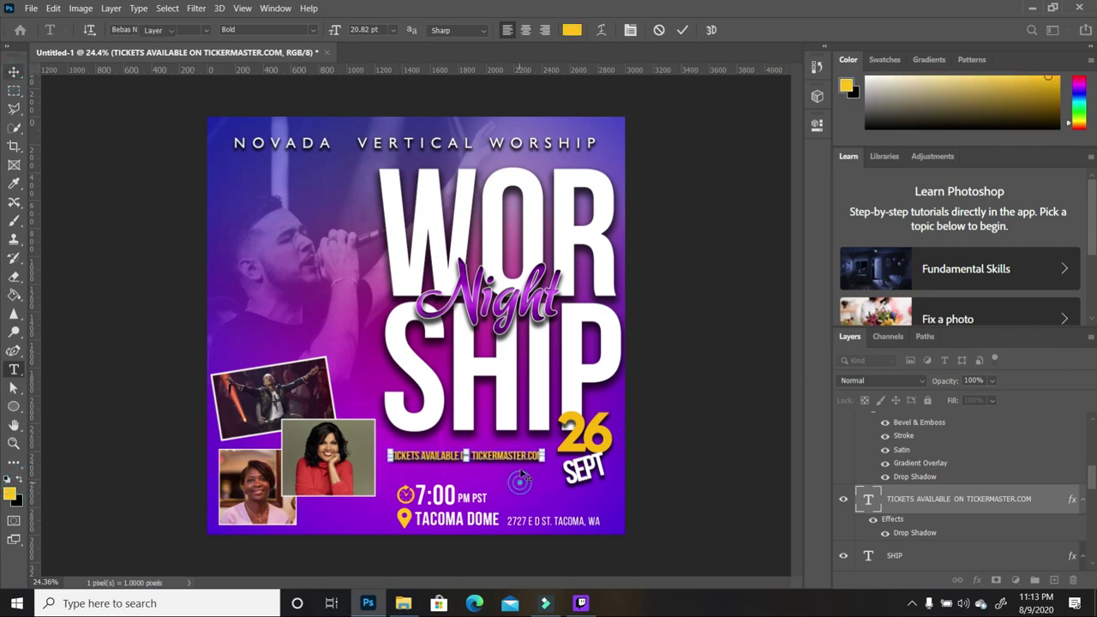
left_click_drag(520, 451, 521, 448)
left_click(693, 490)
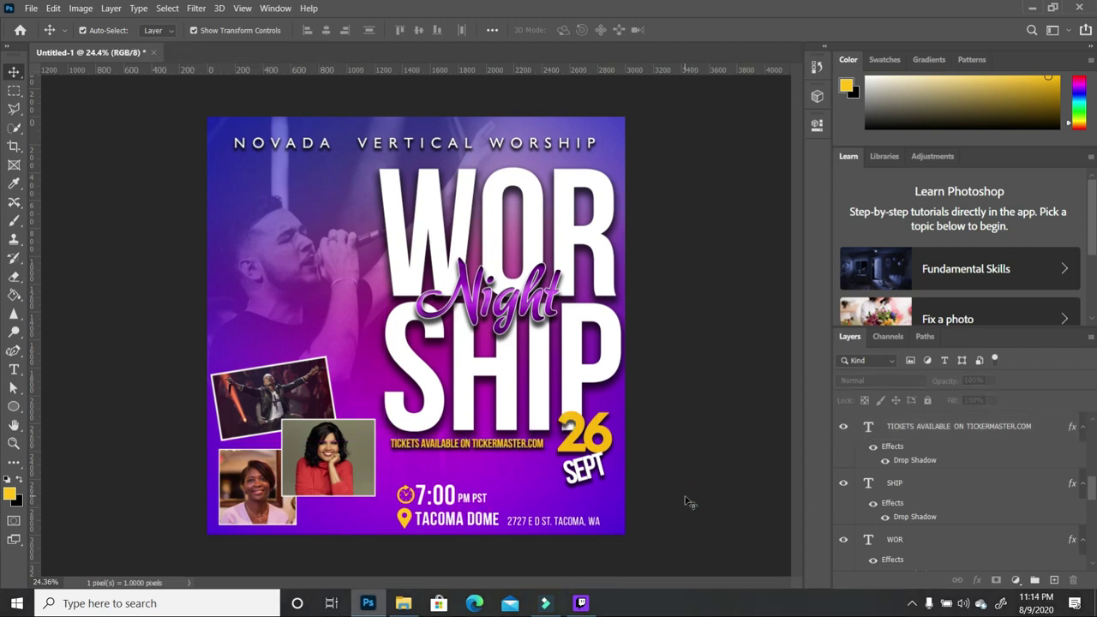
left_click(14, 370)
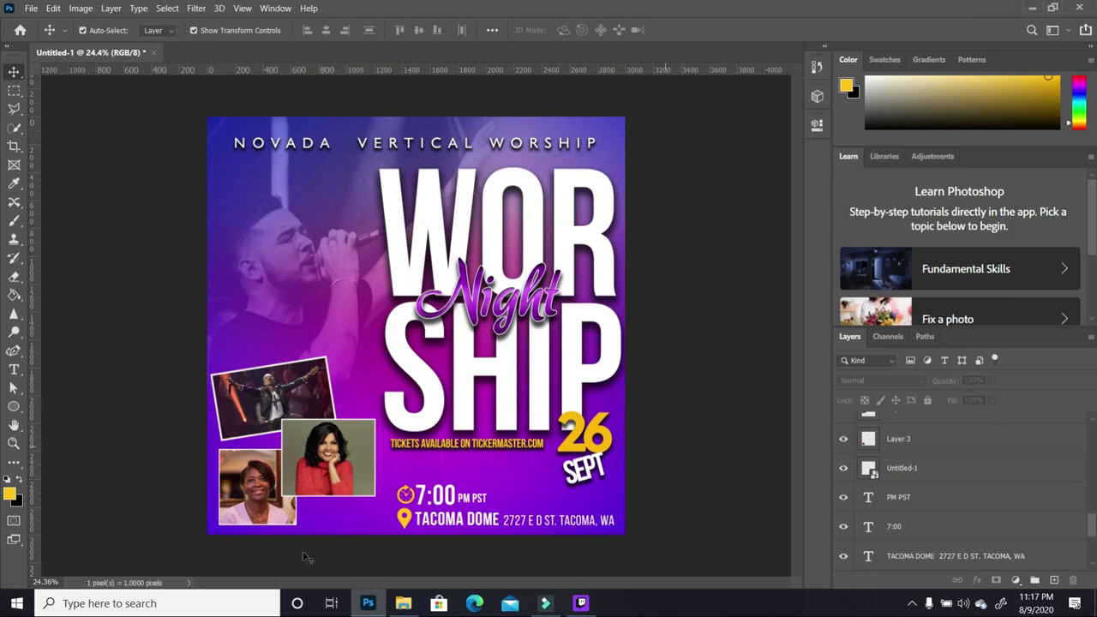
Place lens-flare image 11 from the Tutorials folder across the flyer's middle.
left_click(405, 603)
left_click(267, 250)
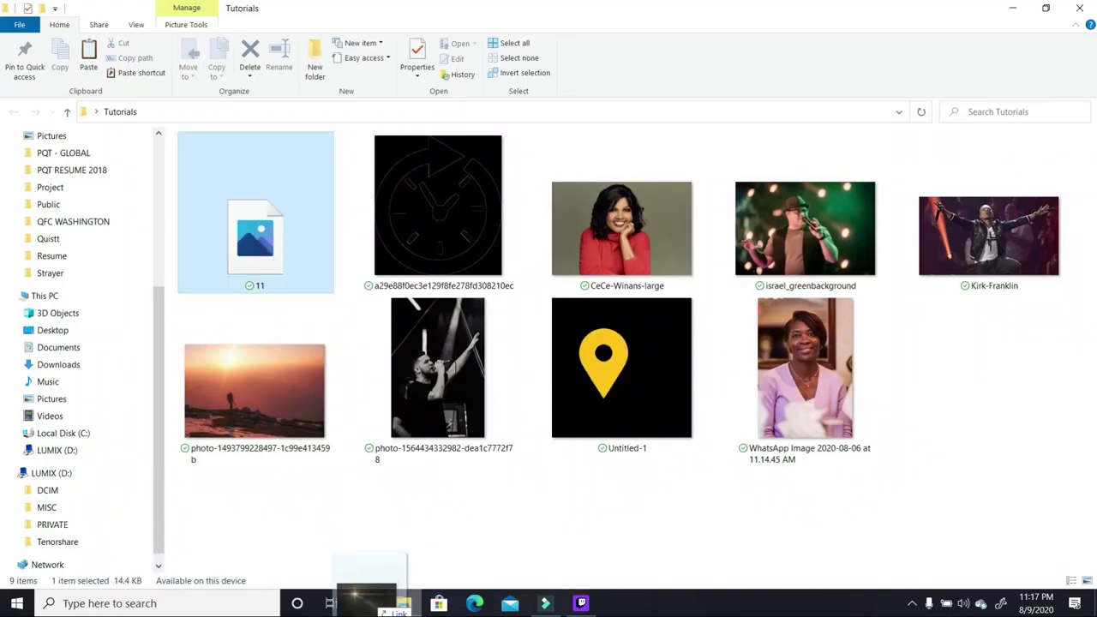
left_click(368, 599)
mouse_move(350, 319)
left_mouse_down()
mouse_move(365, 320)
mouse_move(348, 325)
mouse_move(346, 313)
left_mouse_up()
double_click(548, 338)
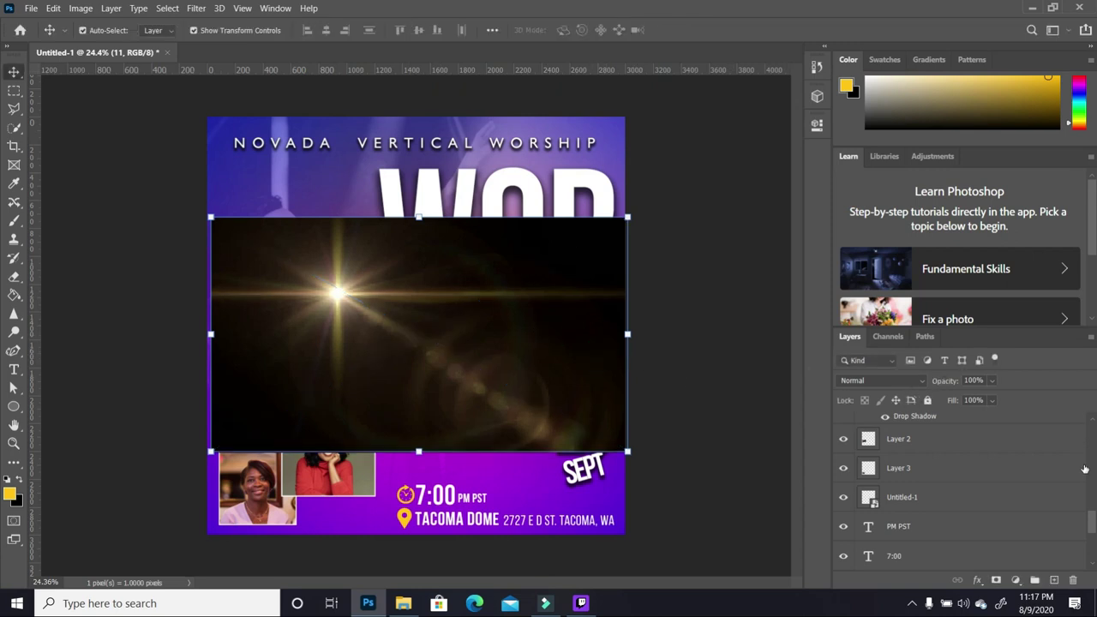
left_click_drag(1091, 526, 938, 436)
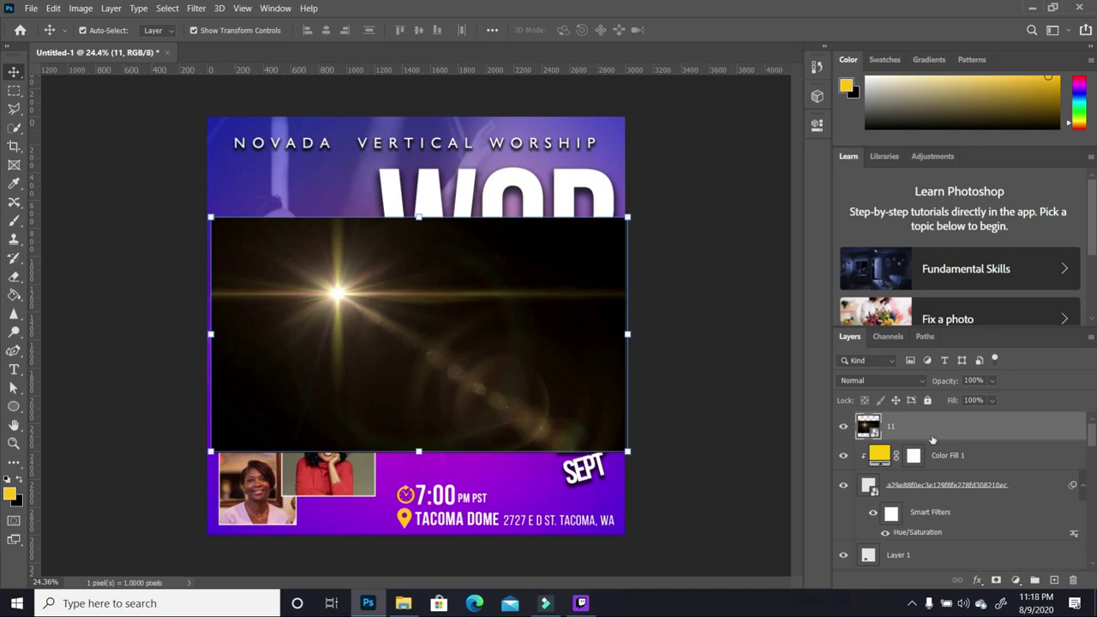
Set lens-flare layer 11's blend mode to Screen.
left_click(911, 381)
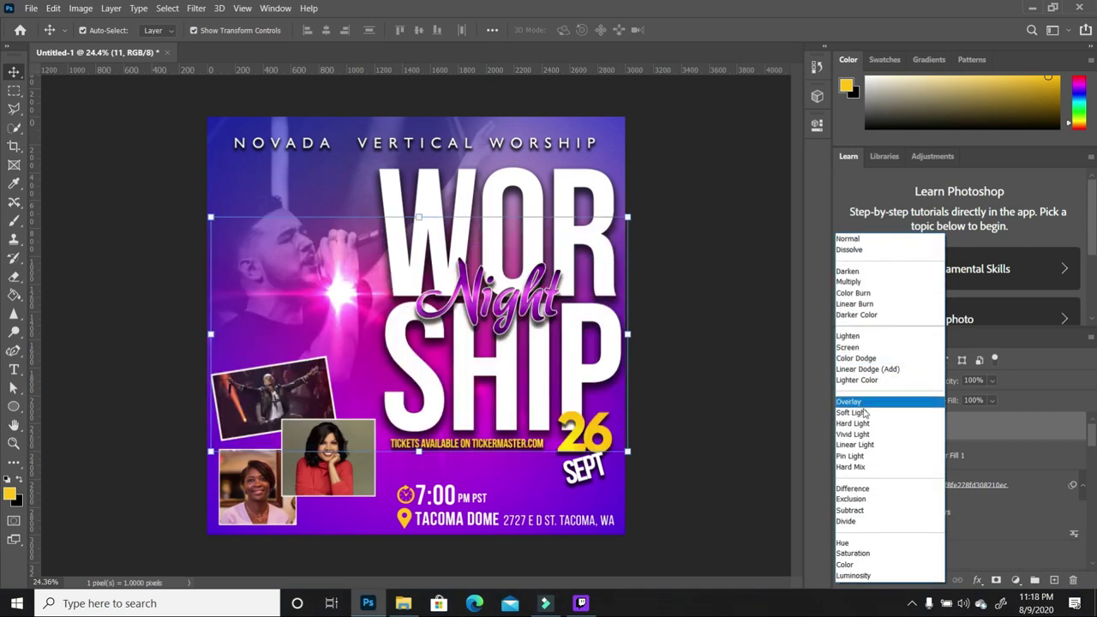
left_click(850, 347)
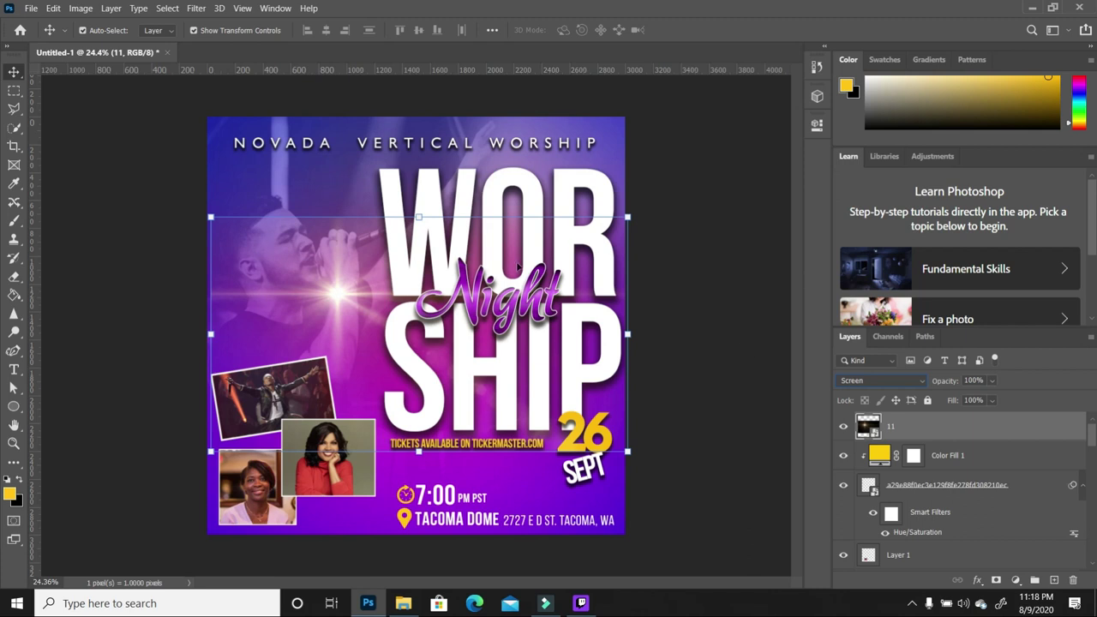
left_click(15, 277)
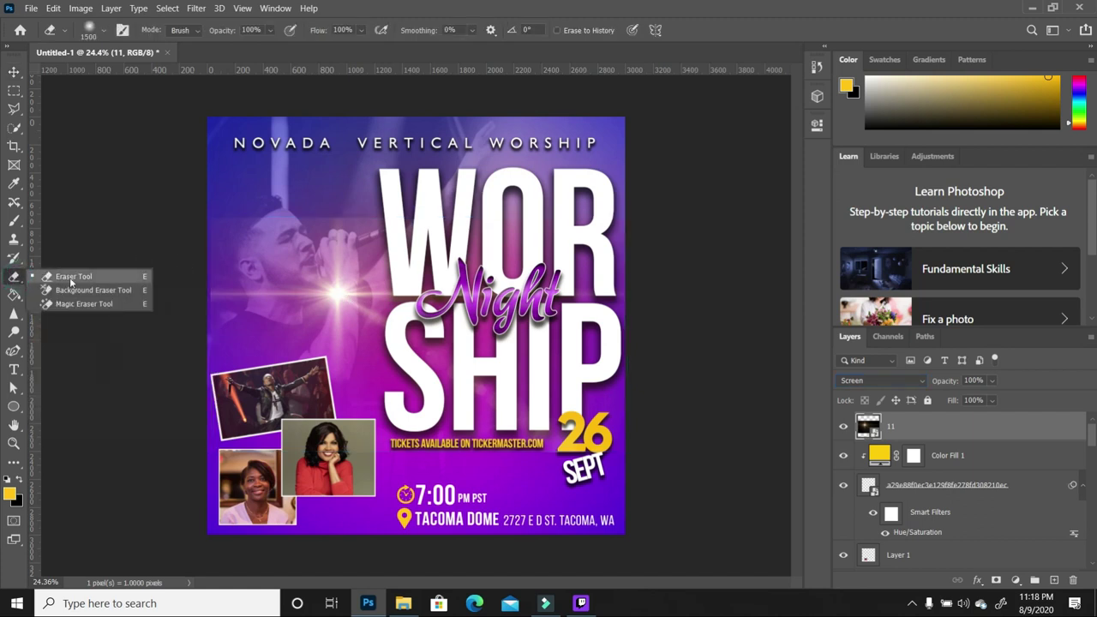
Rasterize the flare, erase its unwanted edges, and move it right toward Night.
left_click(71, 278)
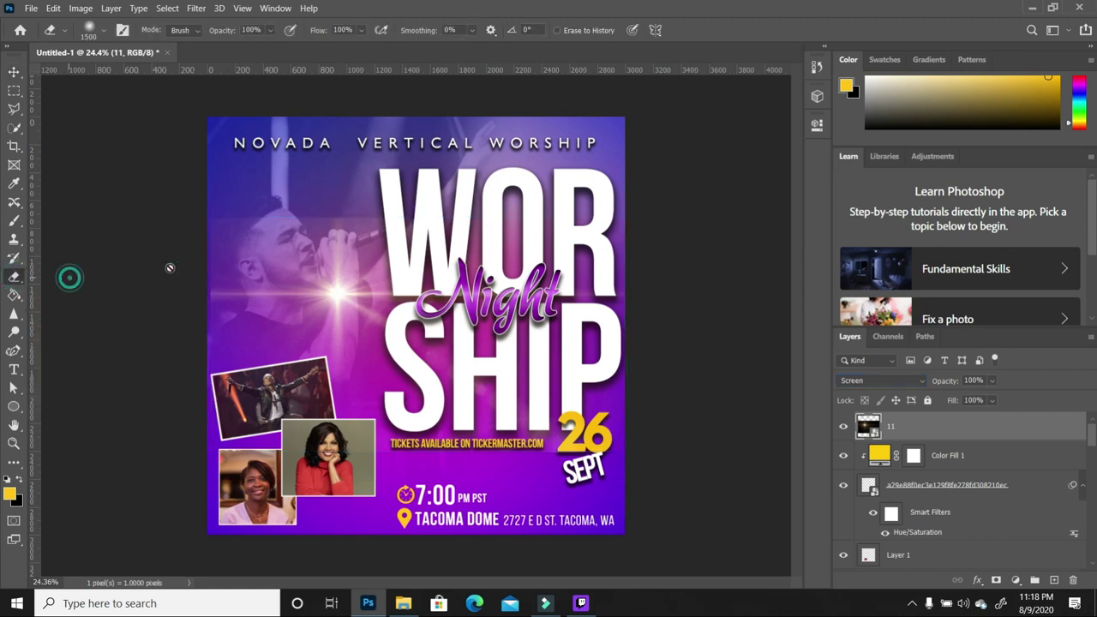
left_click(476, 246)
left_click(557, 246)
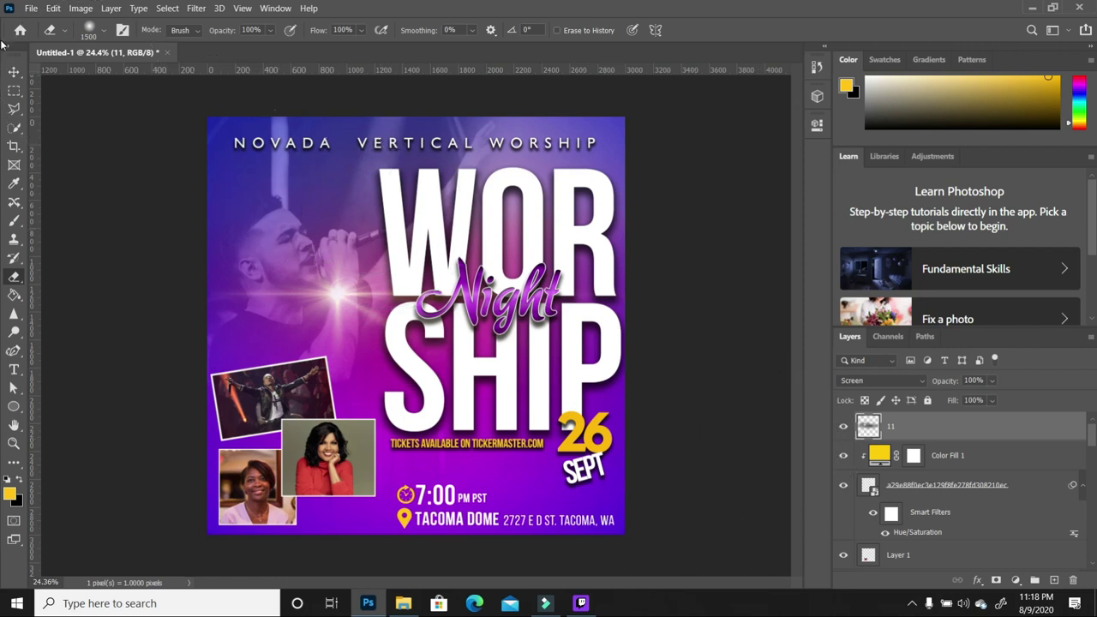
left_click(14, 71)
left_click_drag(337, 297, 436, 294)
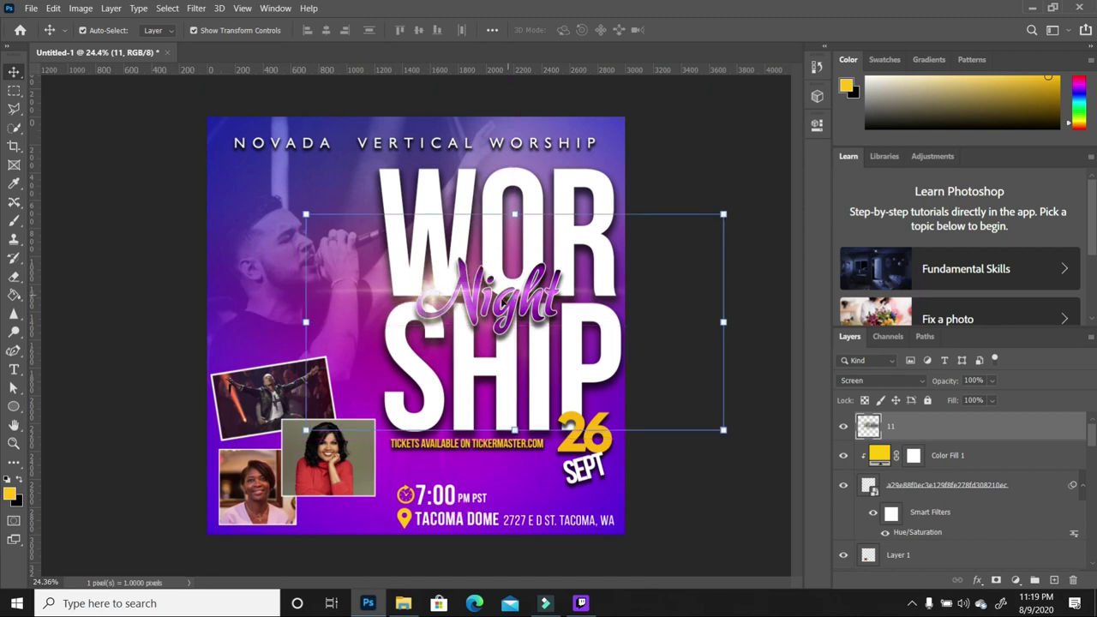
Enlarge flare layer 11 and shift it right and down beside the Night script.
left_click(709, 465)
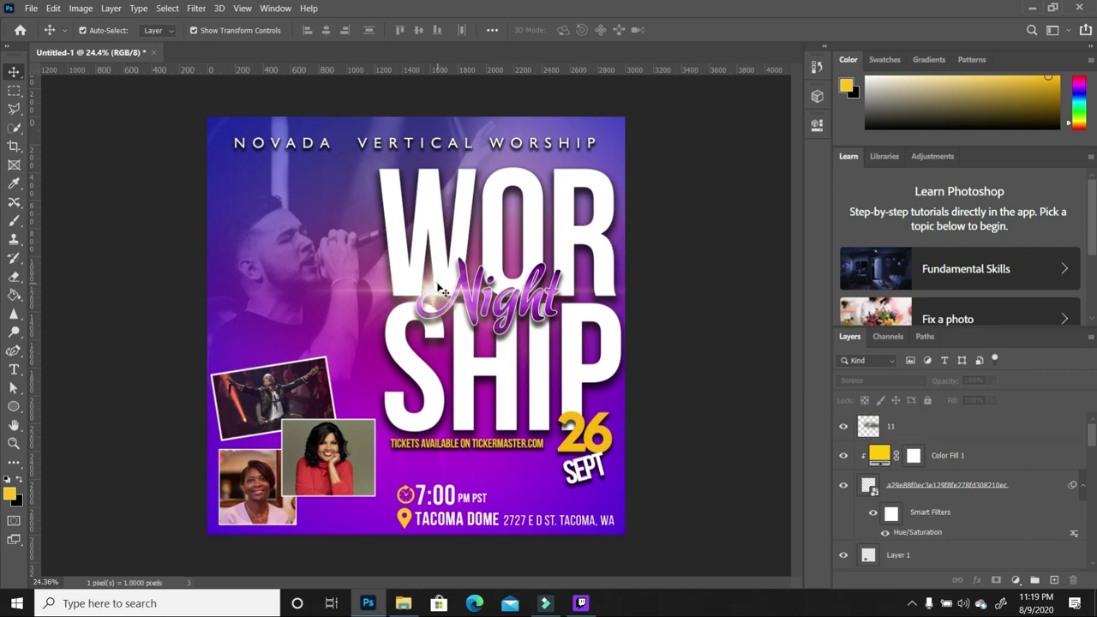
left_click(436, 294)
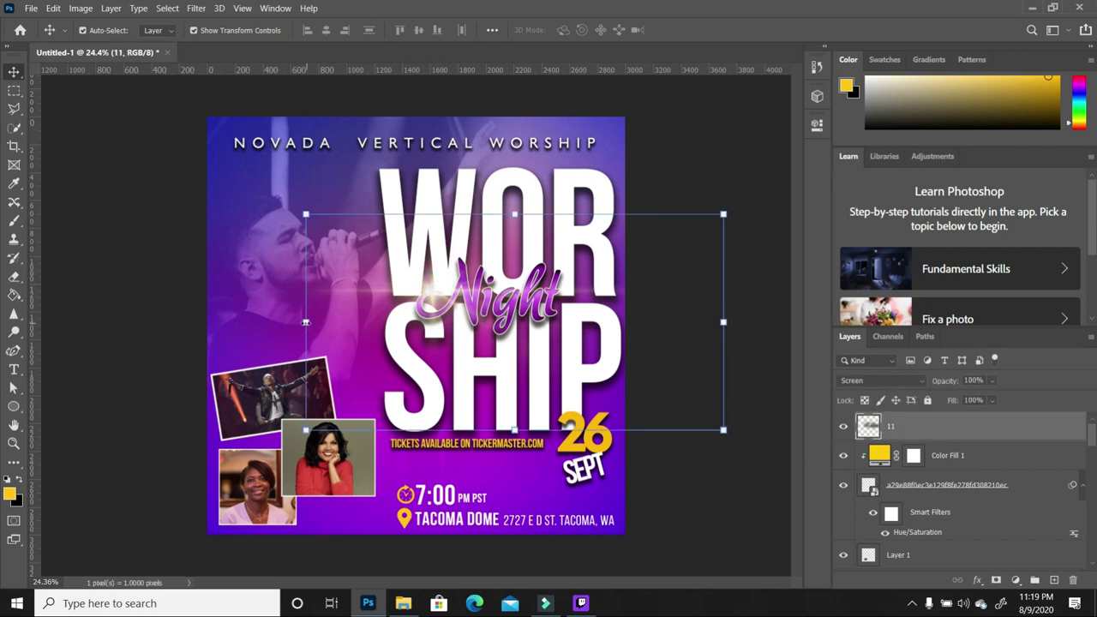
left_click_drag(306, 215, 236, 200)
left_click_drag(390, 273, 418, 294)
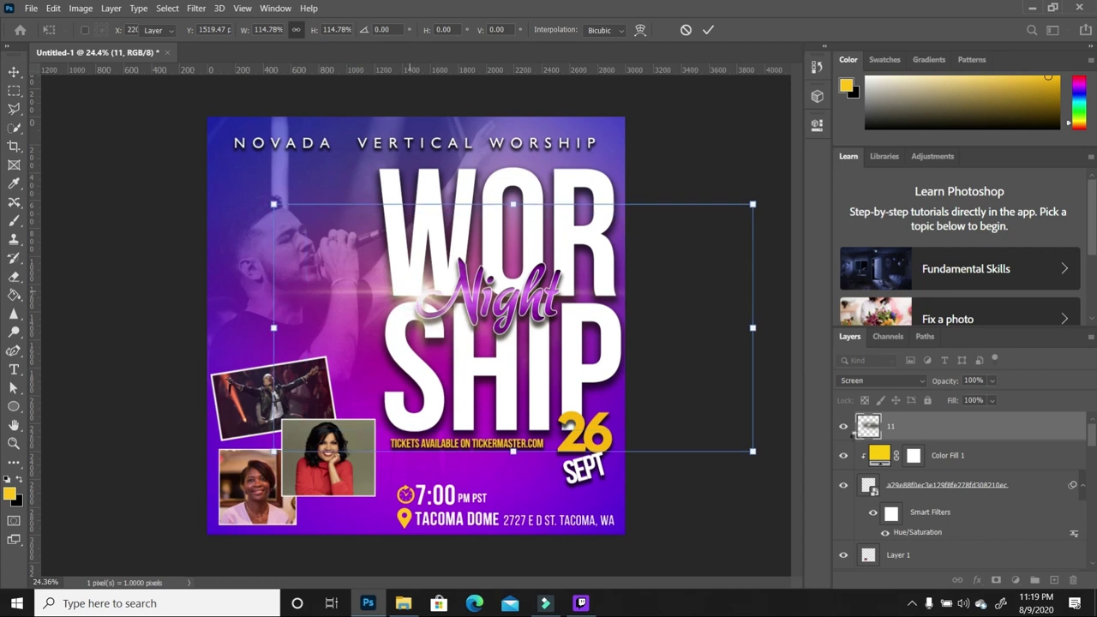
key("Return")
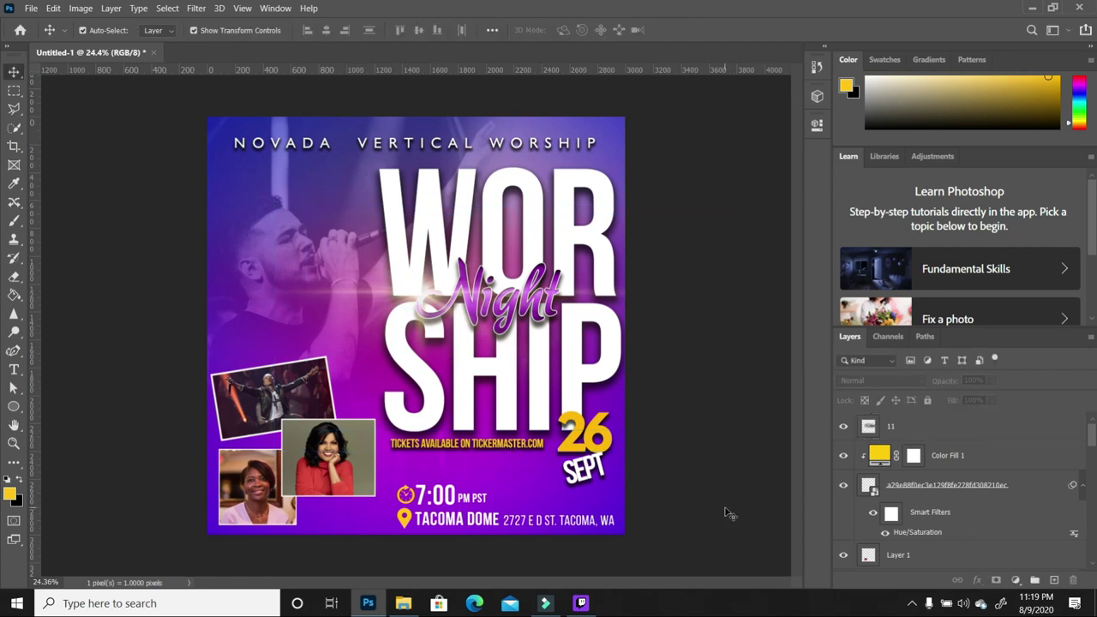
left_click(941, 432)
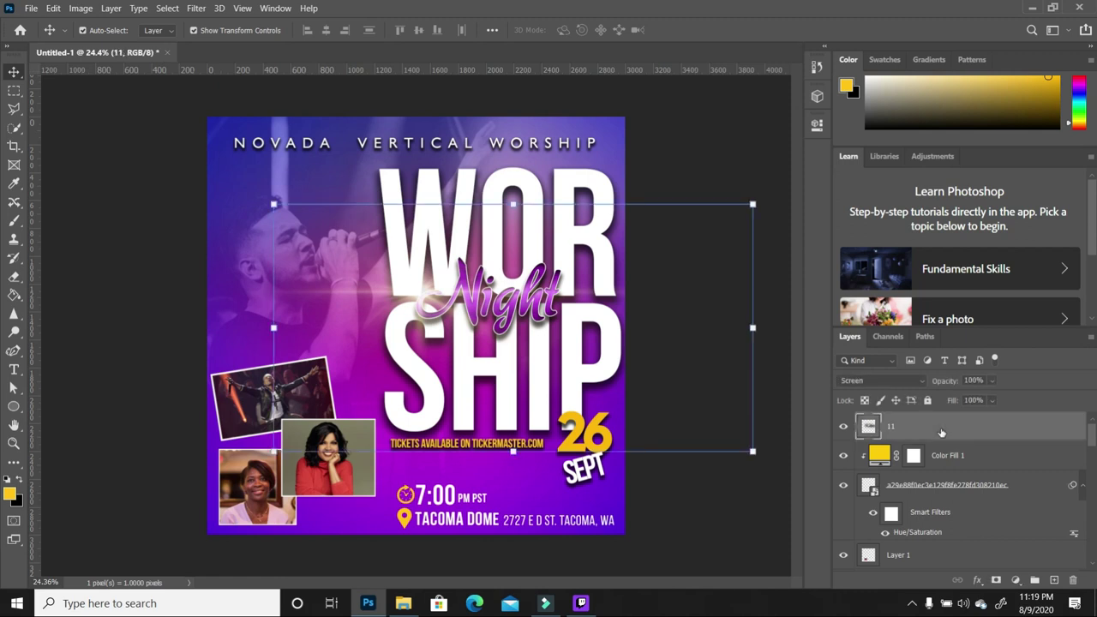
left_click(1016, 581)
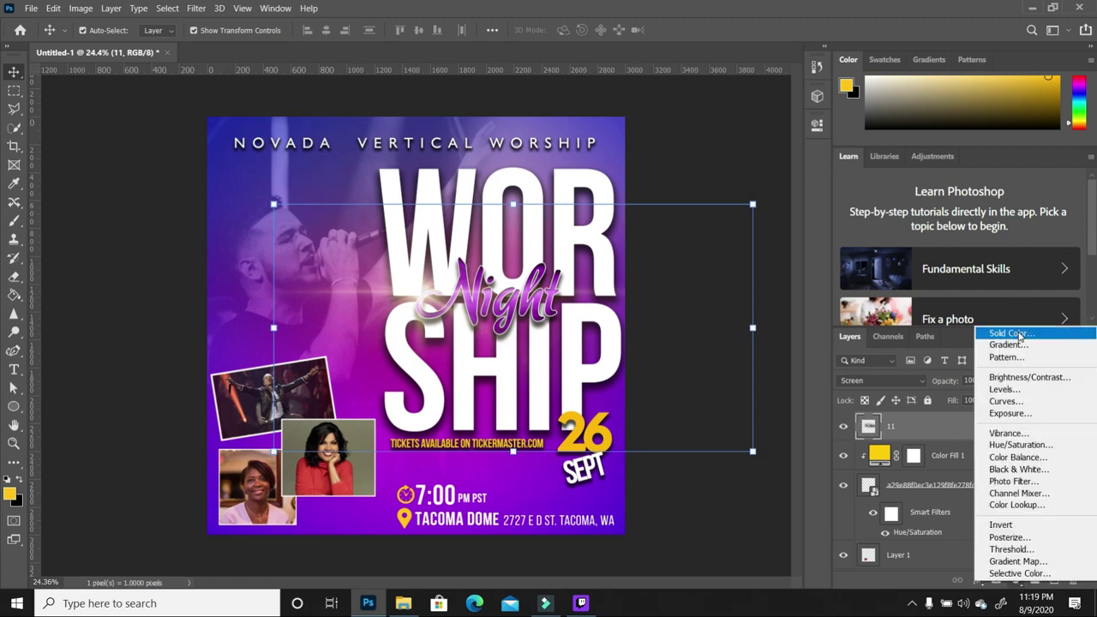
Add an orange (ff970f) Solid Color fill clipped to light-flare layer 11.
left_click(1019, 338)
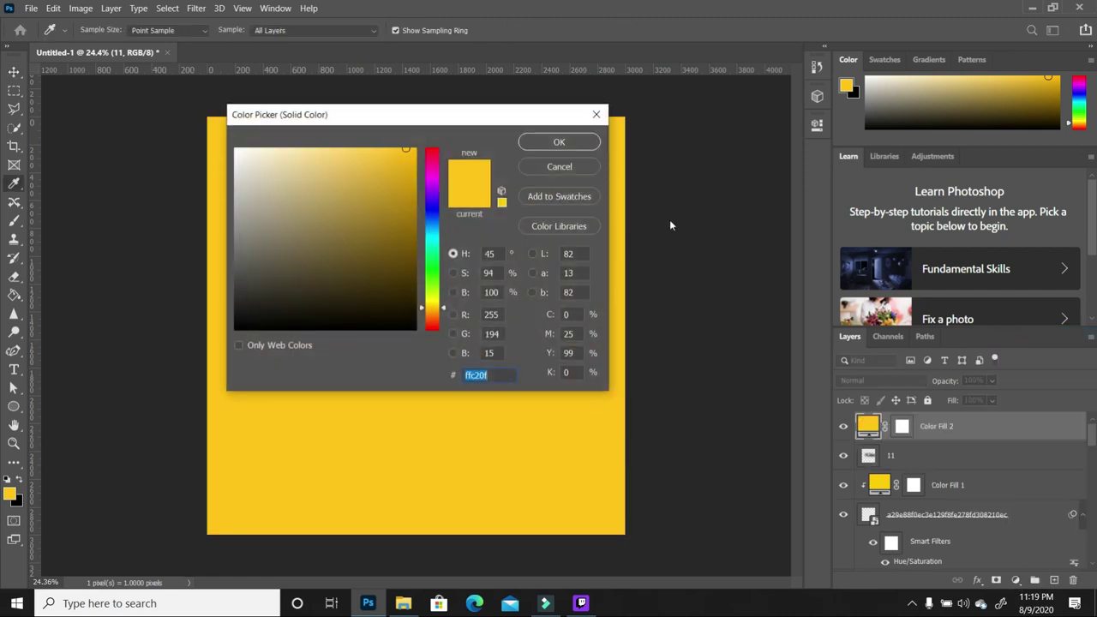
left_click_drag(445, 315, 444, 317)
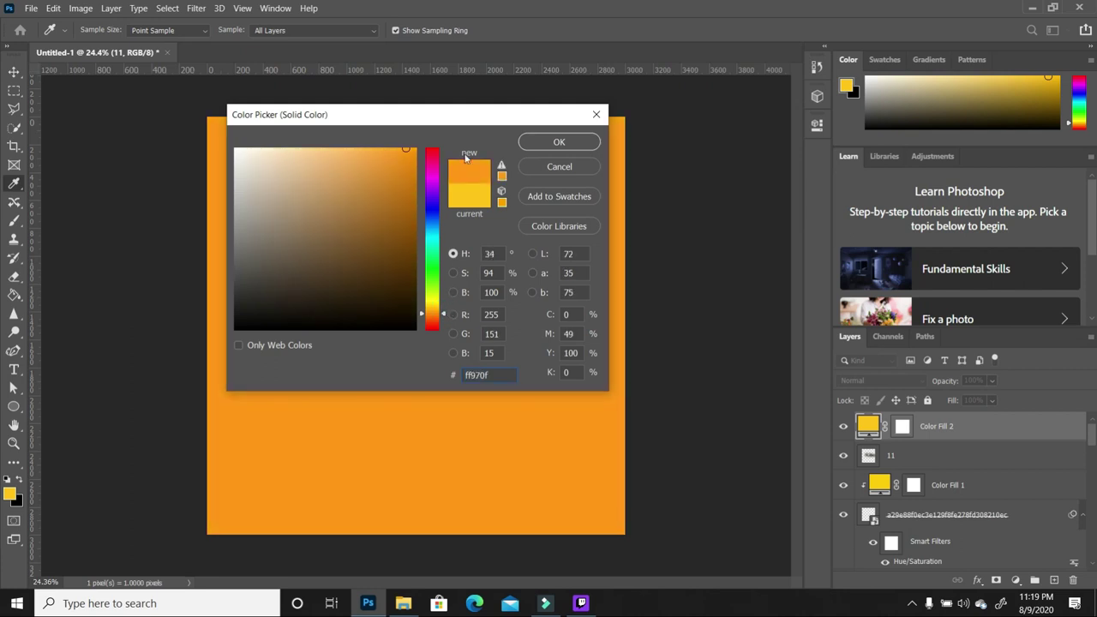
left_click(548, 142)
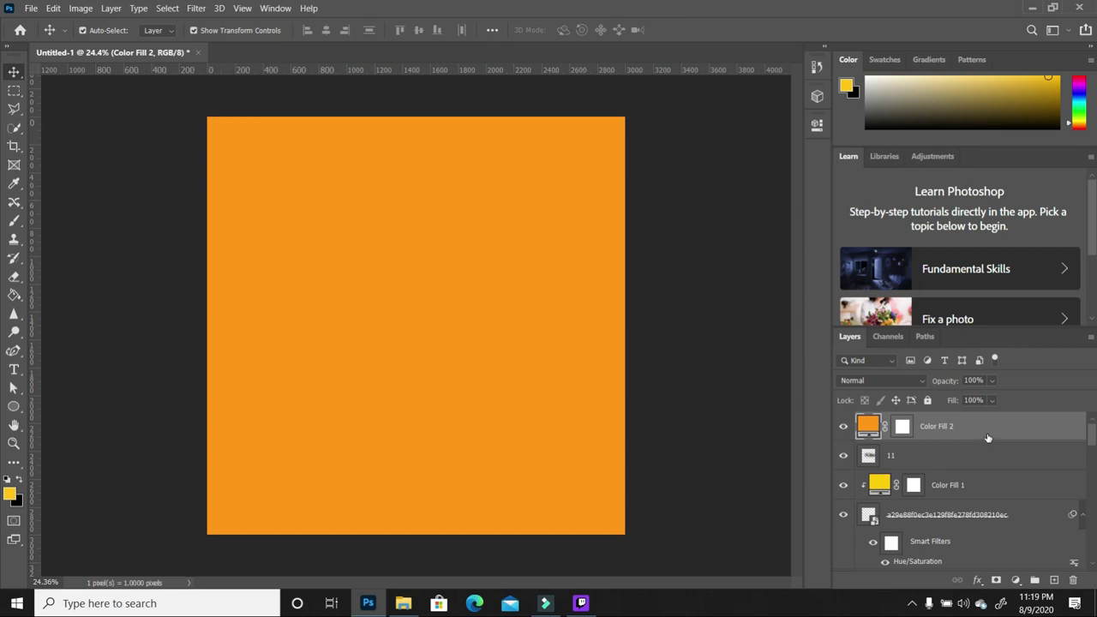
left_click(896, 439, "alt")
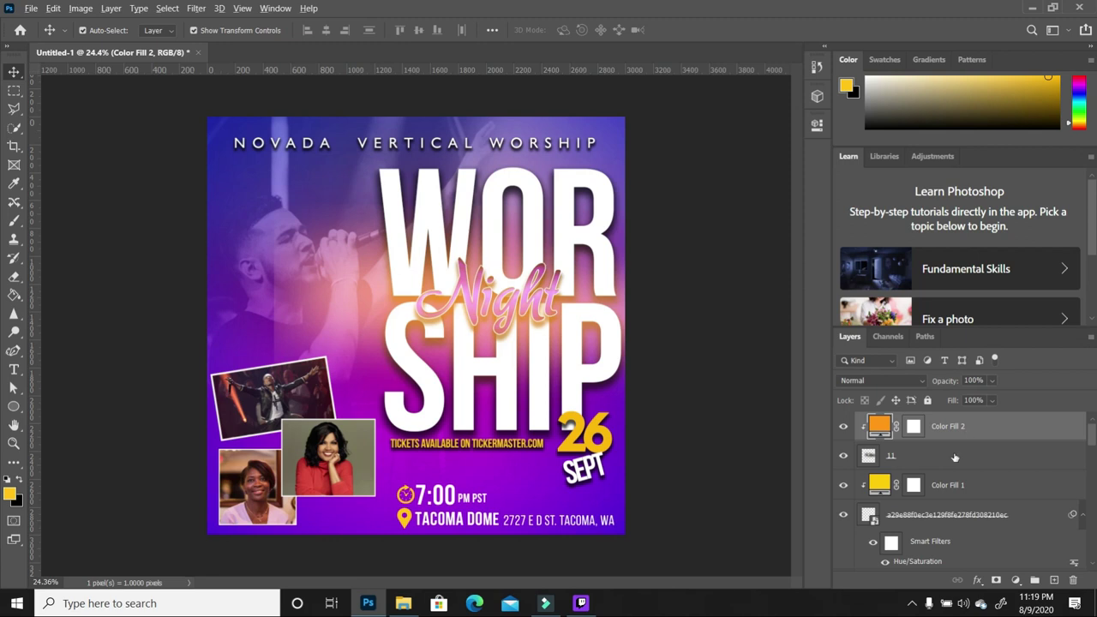
Move layer 11 and Color Fill 2 together below the title text.
key("ctrl+plus")
left_click(981, 442)
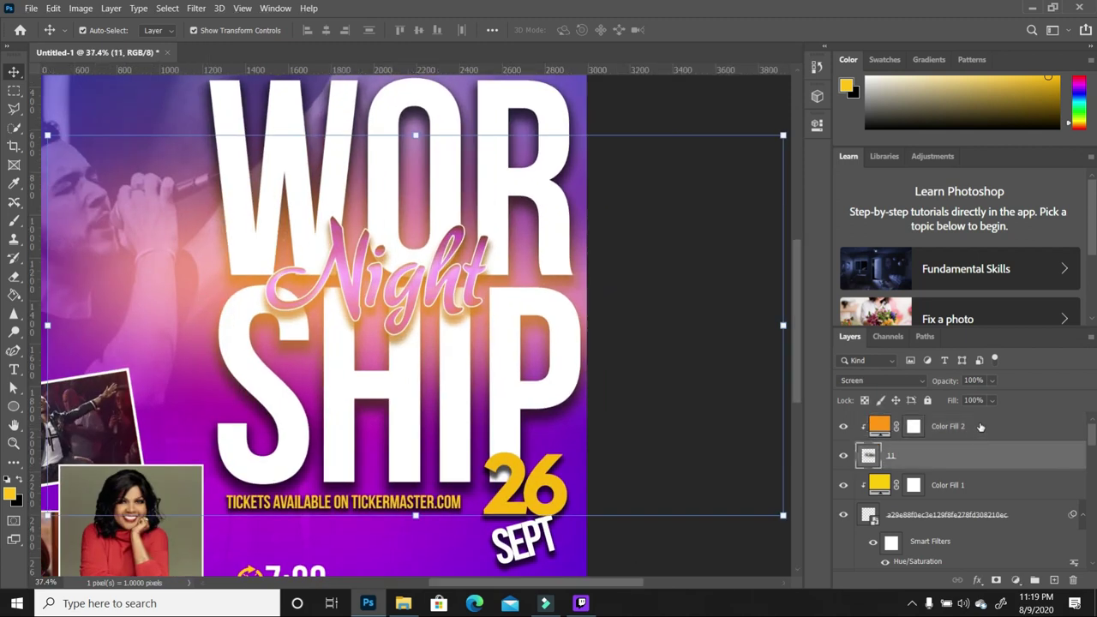
left_click(983, 427, "shift")
mouse_move(976, 428)
left_mouse_down()
mouse_move(977, 585)
mouse_move(981, 441)
left_mouse_up()
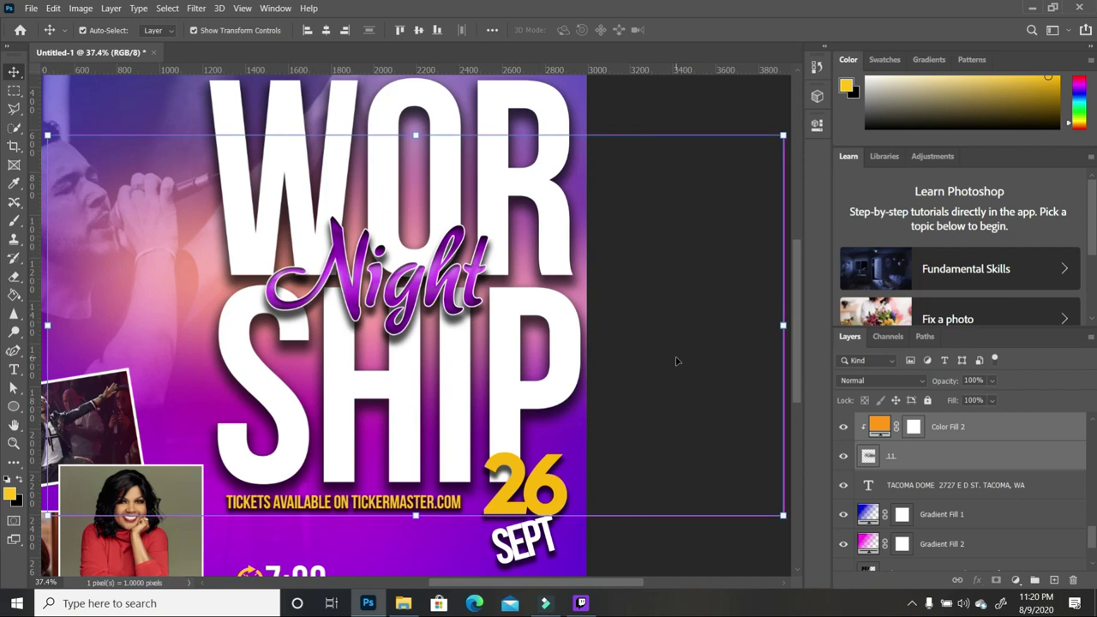
Scale the light flare up to about 116%.
scroll(677, 360, "down", 2)
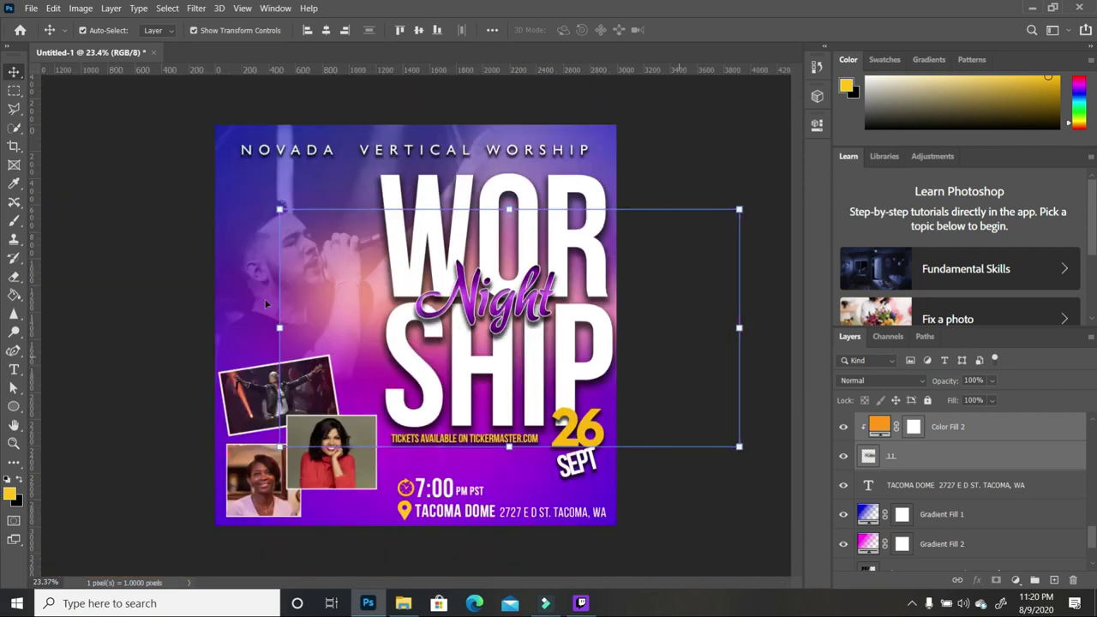
left_click_drag(279, 209, 203, 177)
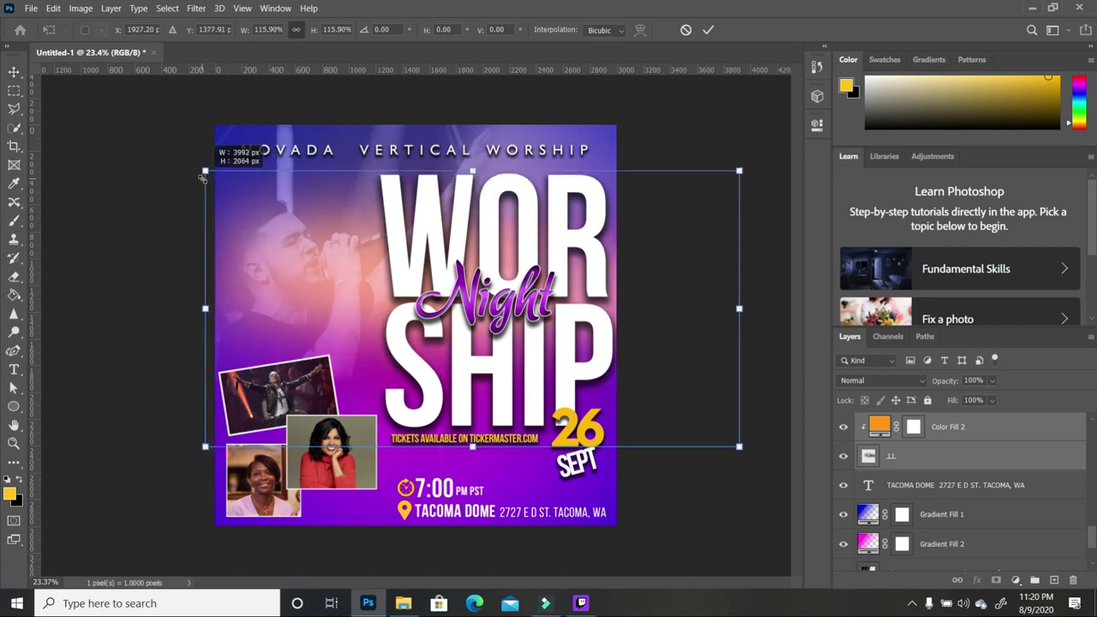
key("Return")
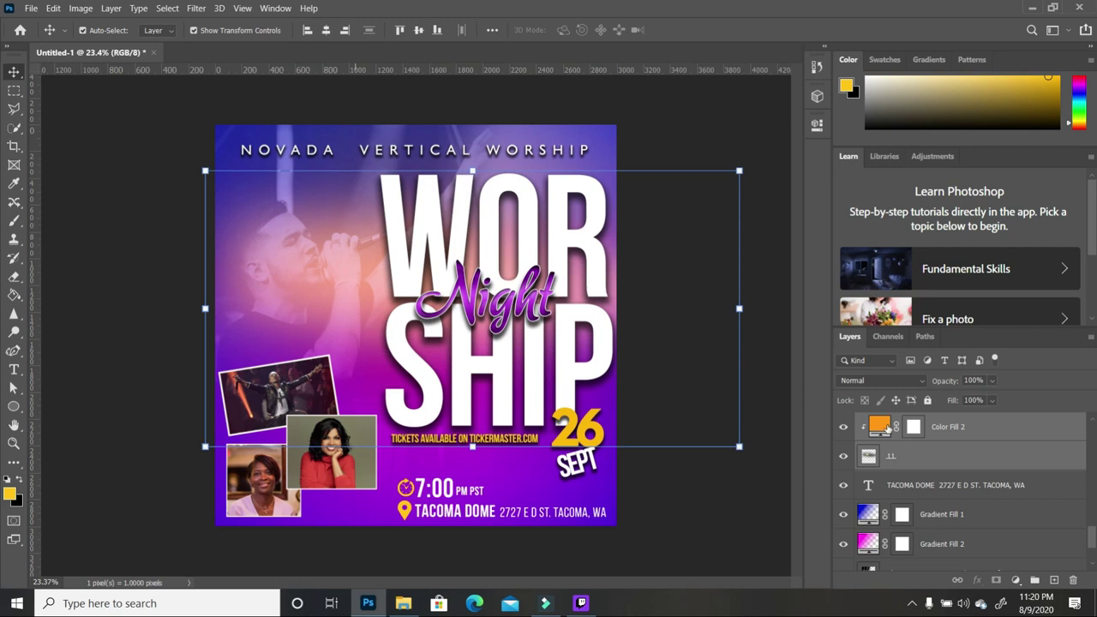
left_click(728, 492)
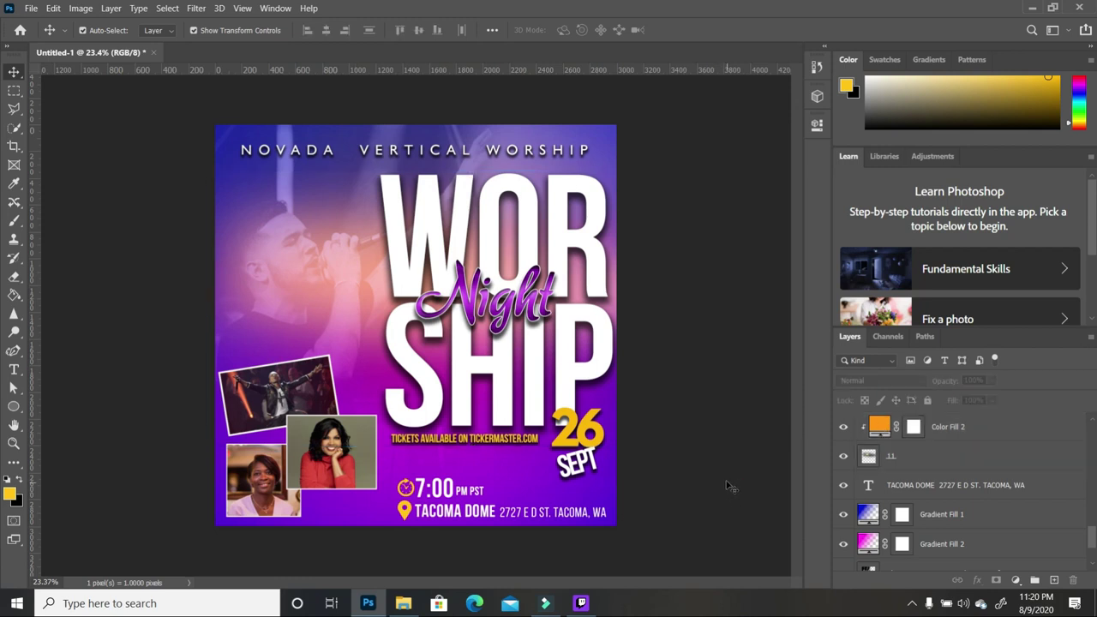
Recolour the Color Fill 2 tint to a darker red-orange around fa6104.
double_click(881, 426)
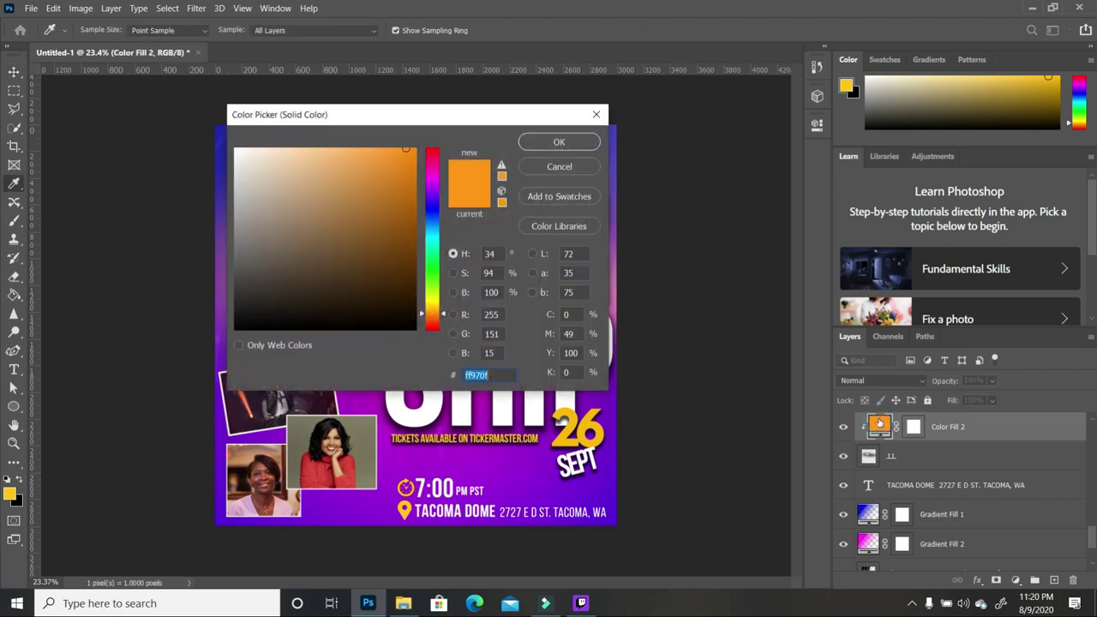
left_click_drag(498, 117, 780, 127)
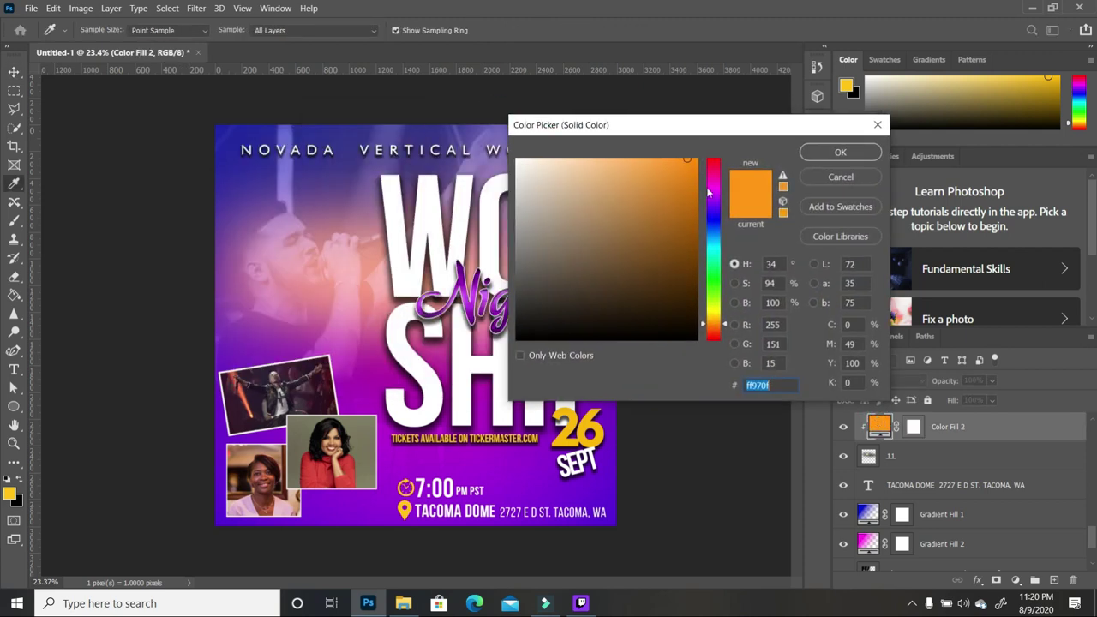
left_click_drag(723, 327, 724, 332)
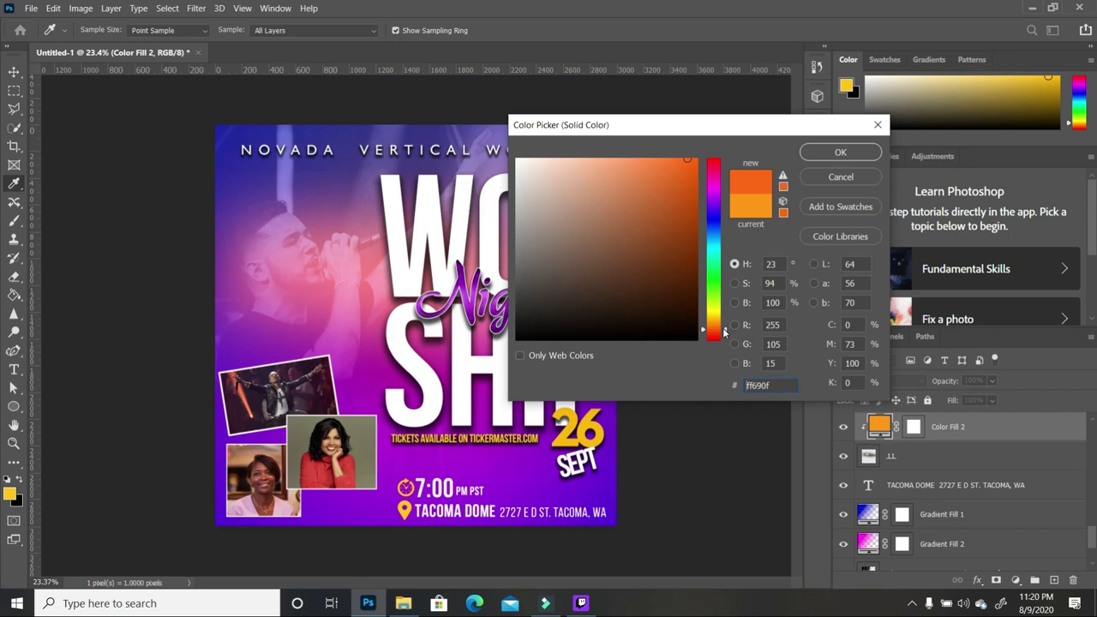
left_click_drag(724, 332, 724, 332)
left_click_drag(696, 158, 697, 160)
left_click(828, 157)
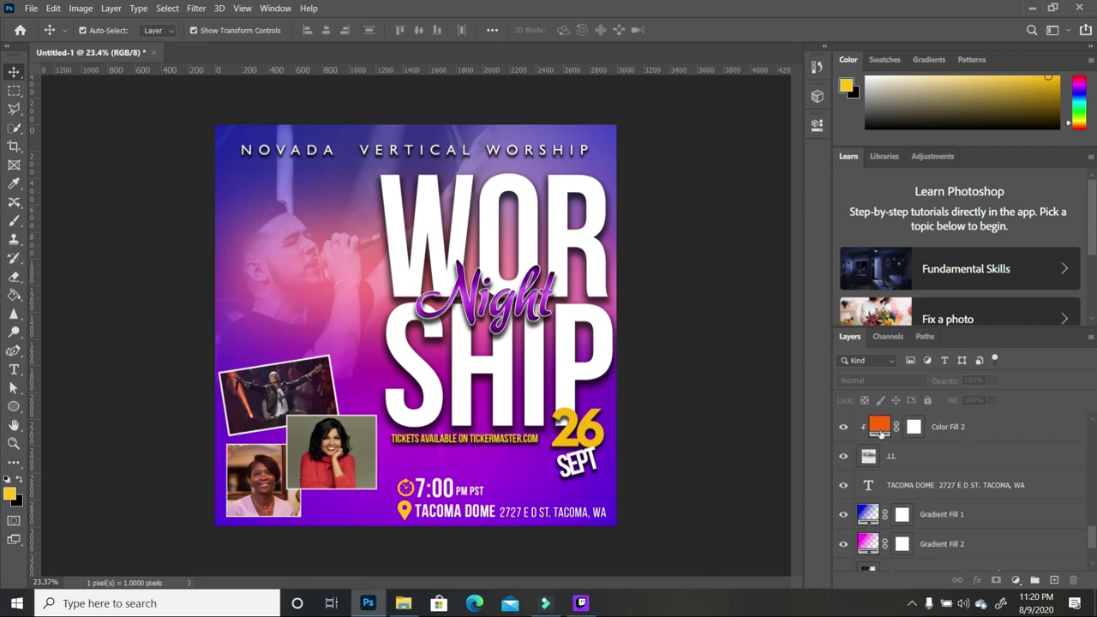
left_click(875, 458)
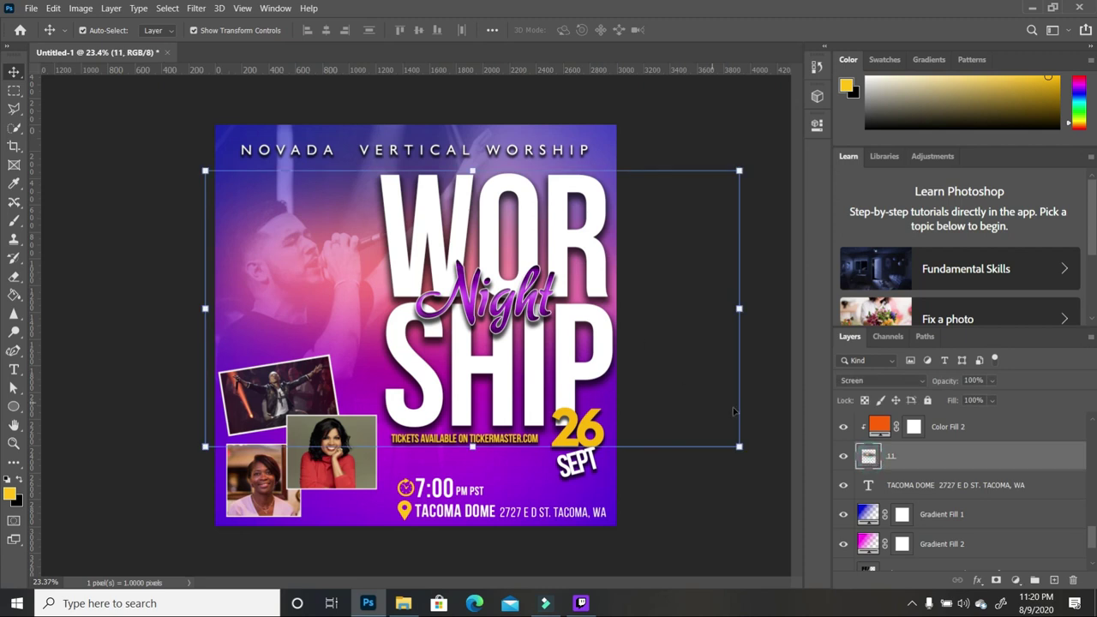
Enlarge the flare slightly, duplicate it as 11 copy, and raise the copy in the stack.
mouse_move(740, 447)
left_mouse_down()
mouse_move(774, 453)
mouse_move(750, 452)
left_mouse_up()
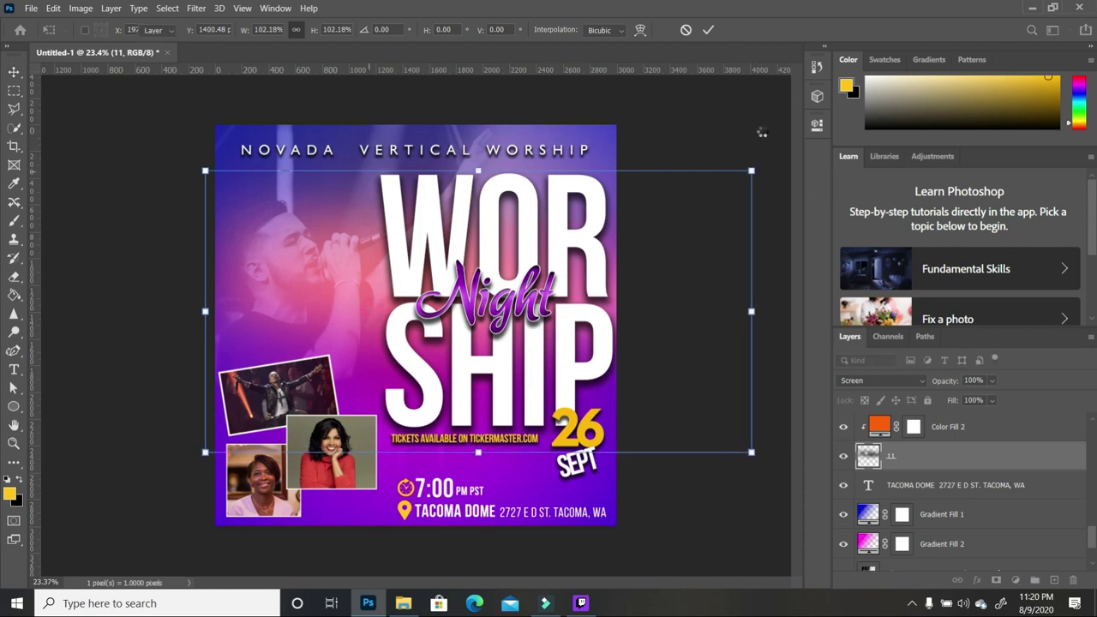
key("Return")
left_click_drag(950, 457, 1053, 580)
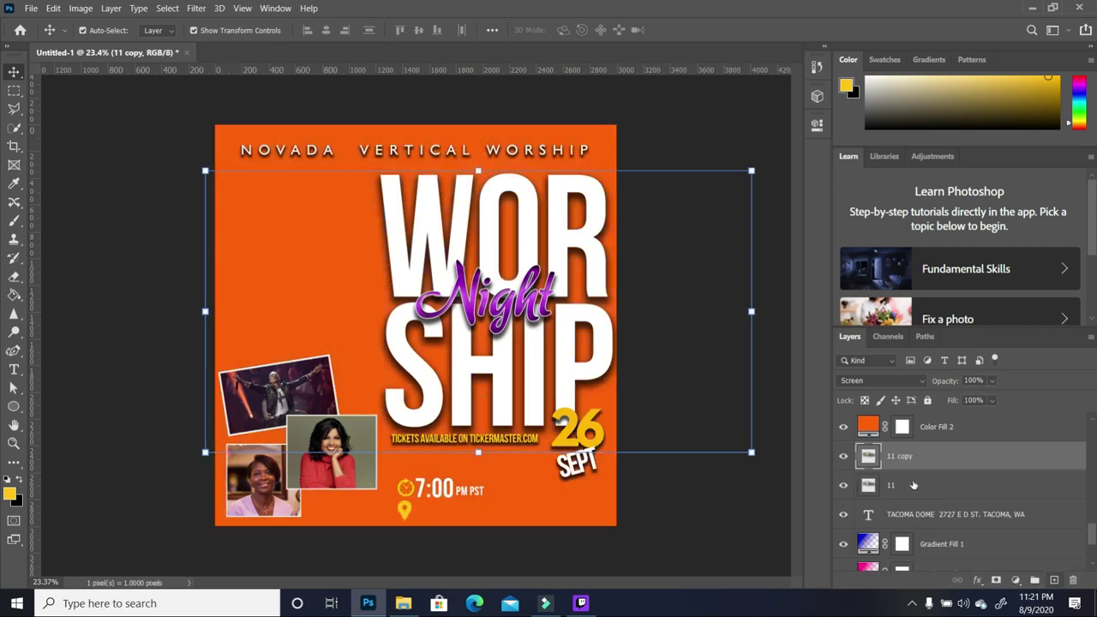
left_click(928, 488)
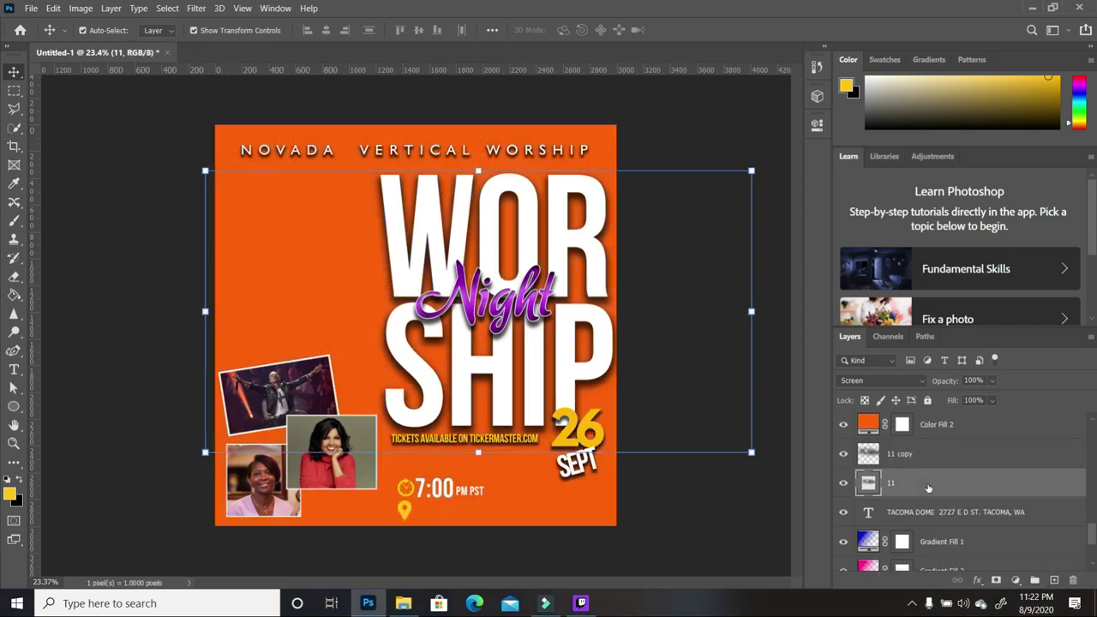
left_click_drag(912, 459, 930, 416)
Clip the red-orange Color Fill 2 back onto flare layer 11.
scroll(926, 463, "down", 5)
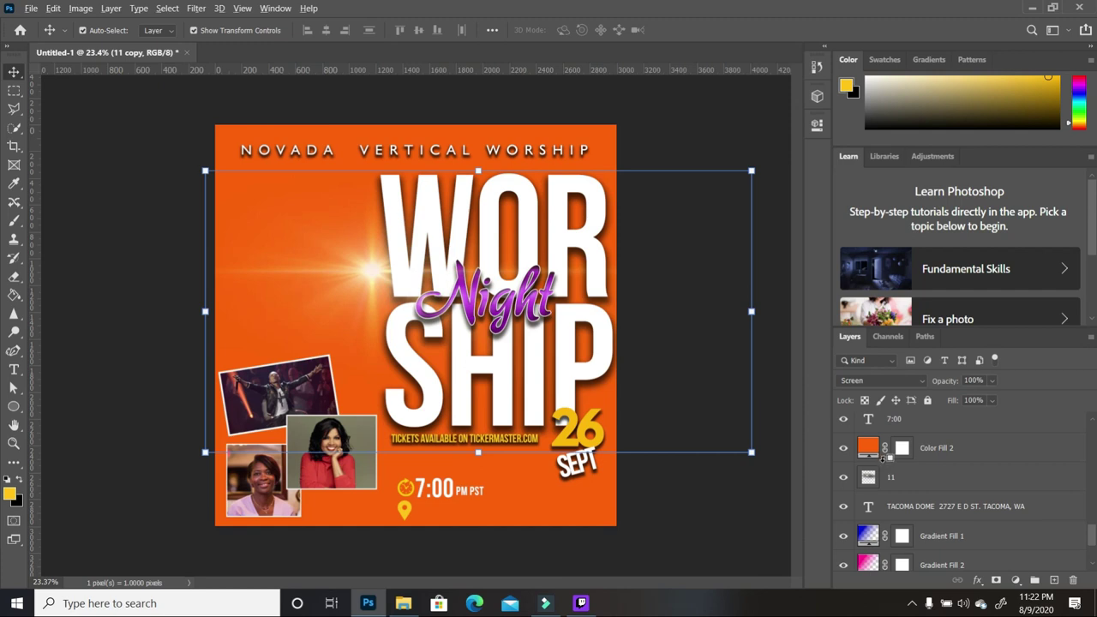
left_click(888, 462, "alt")
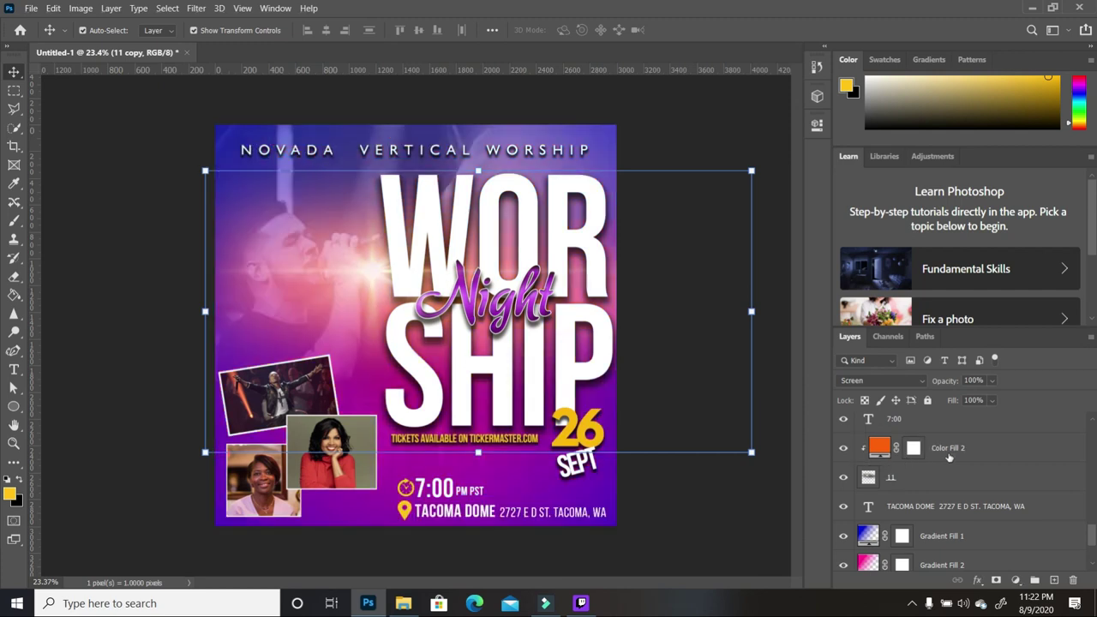
scroll(934, 480, "up", 3)
scroll(1090, 513, "up", 5)
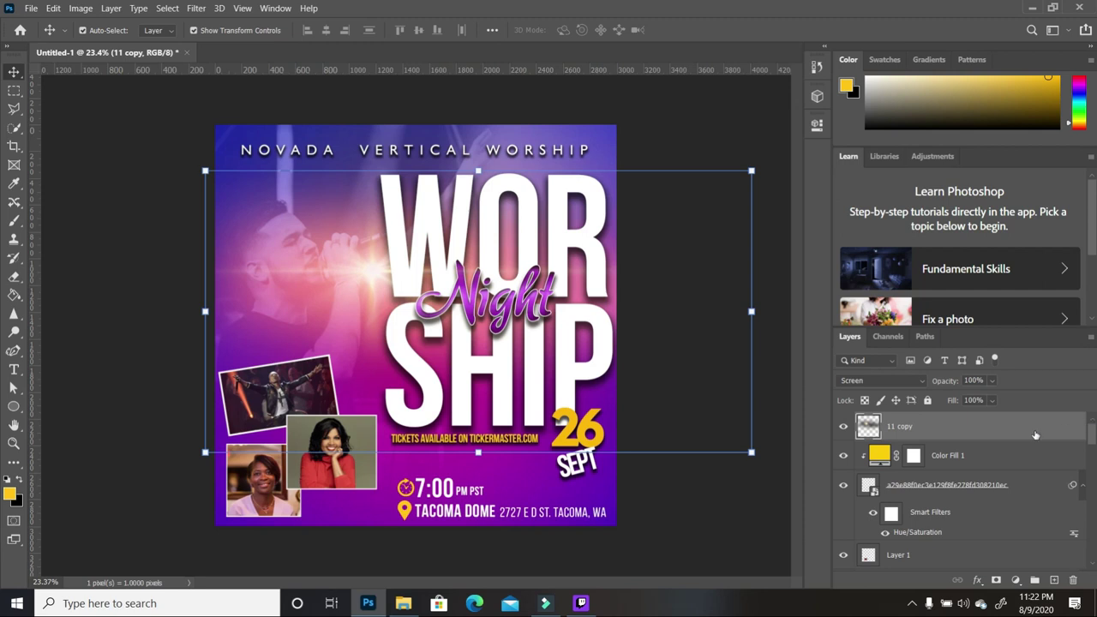
Shrink the 11 copy flare to about 77% and position it over the singer.
left_click_drag(371, 274, 438, 297)
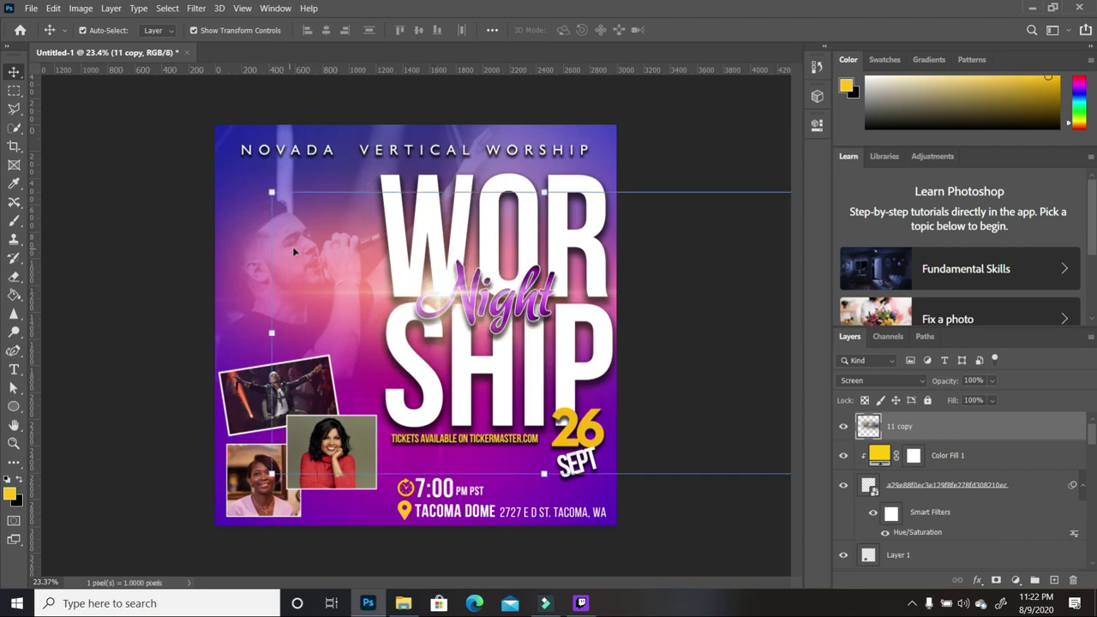
key("ctrl+minus")
key("ctrl+minus")
left_click_drag(631, 404, 562, 374)
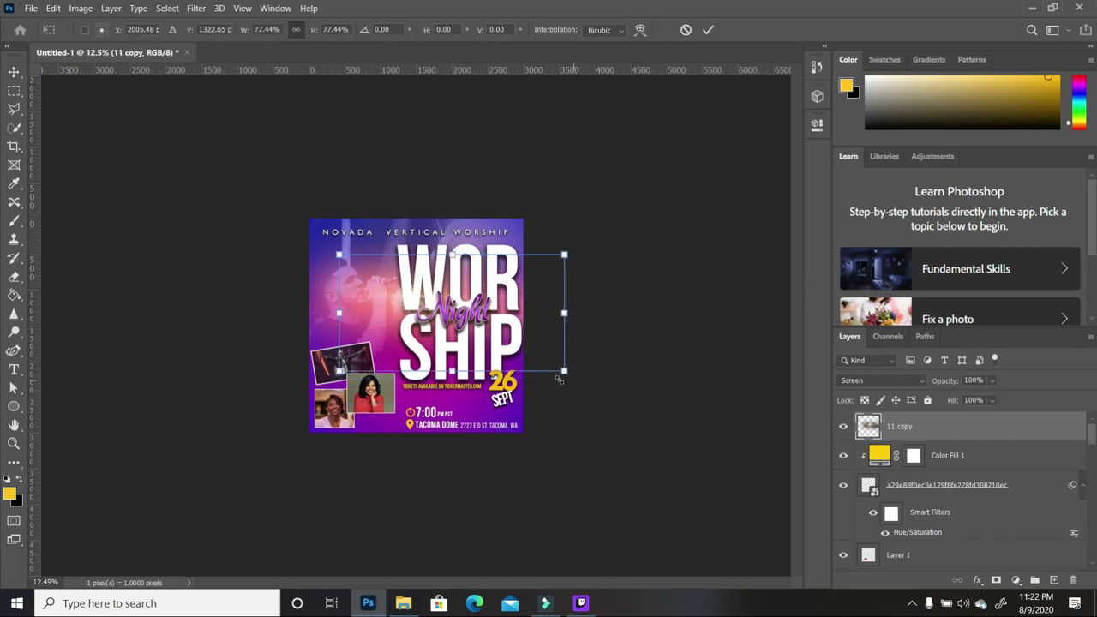
key("ctrl+plus")
key("ctrl+plus")
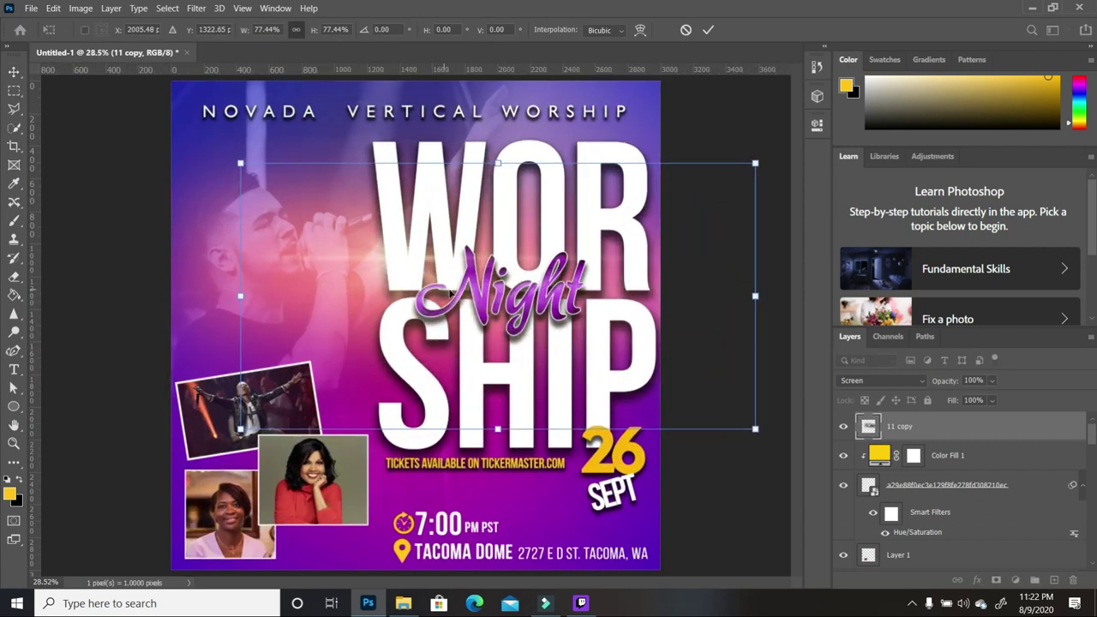
left_click_drag(413, 267, 449, 285)
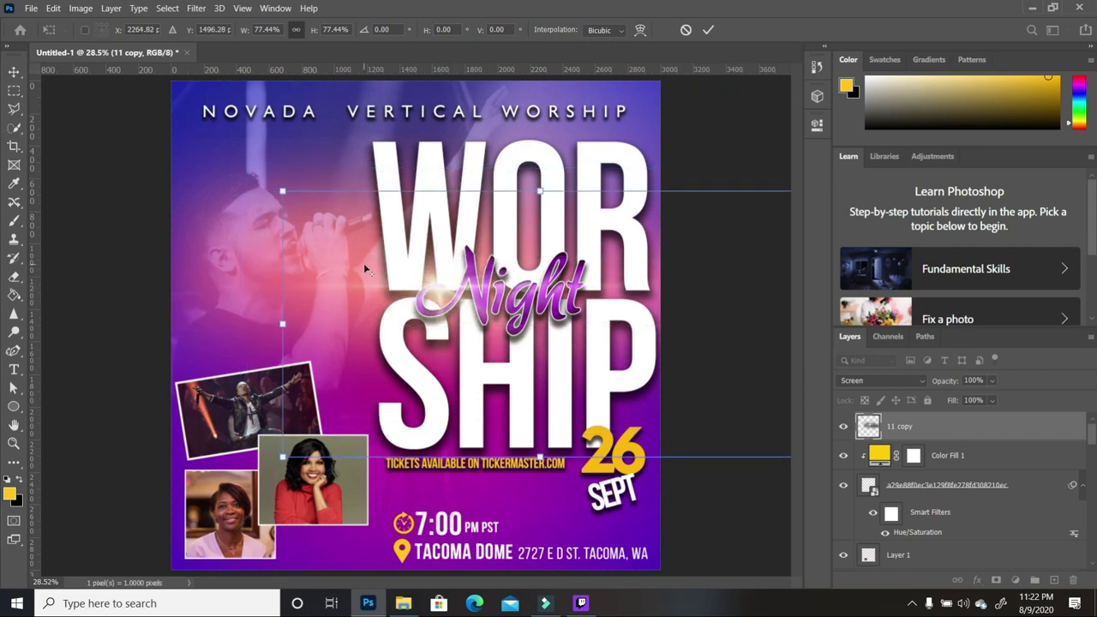
key("ctrl+minus")
Duplicate the flare as 11 copy 2 and shift it right toward the WORSHIP headline.
left_click_drag(934, 428, 1056, 580)
left_click_drag(431, 307, 520, 294)
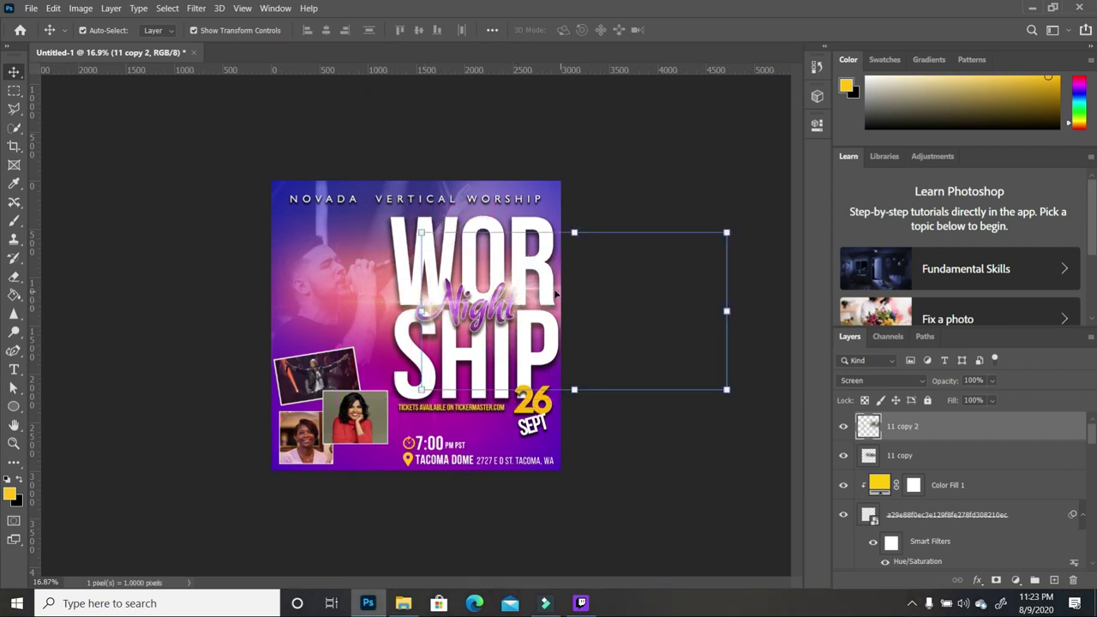
scroll(549, 299, "up", 3)
scroll(600, 270, "up", 2)
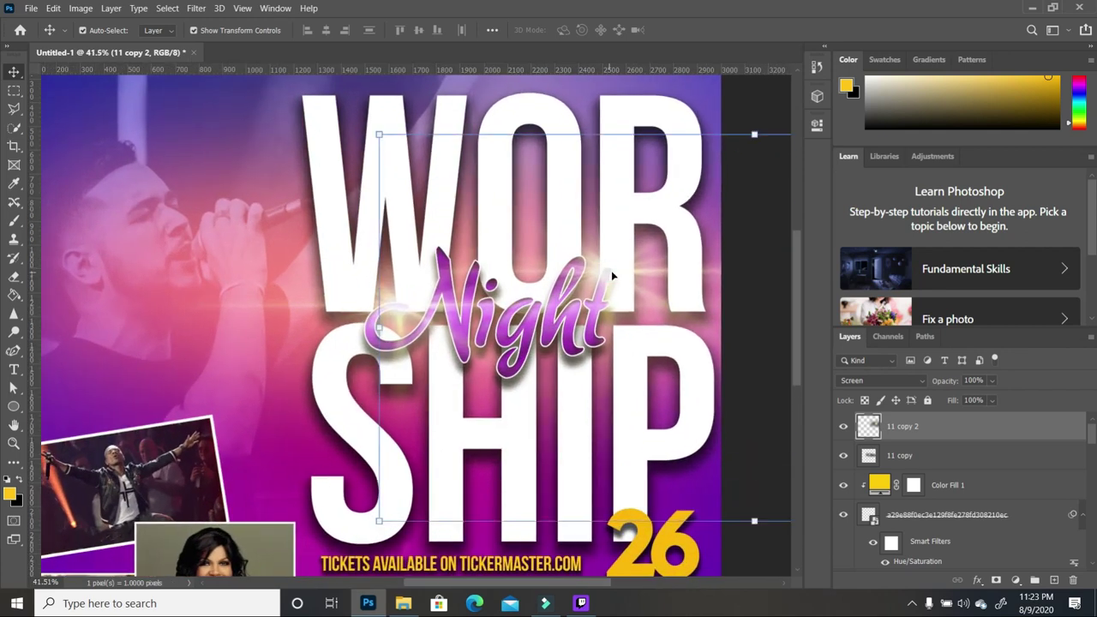
scroll(512, 296, "down", 4)
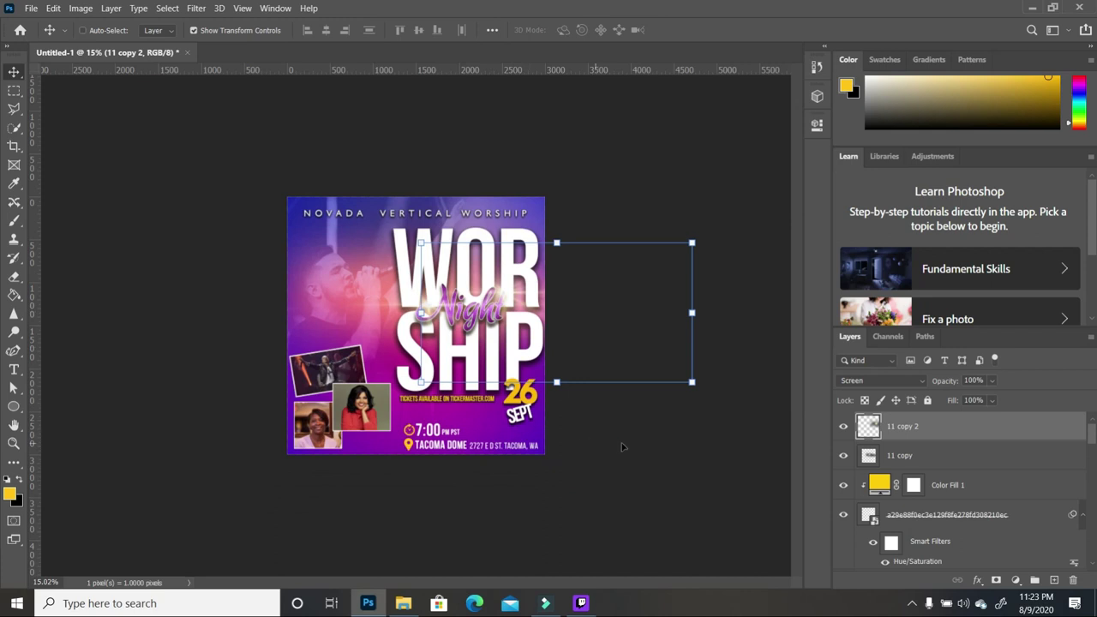
left_click(623, 446)
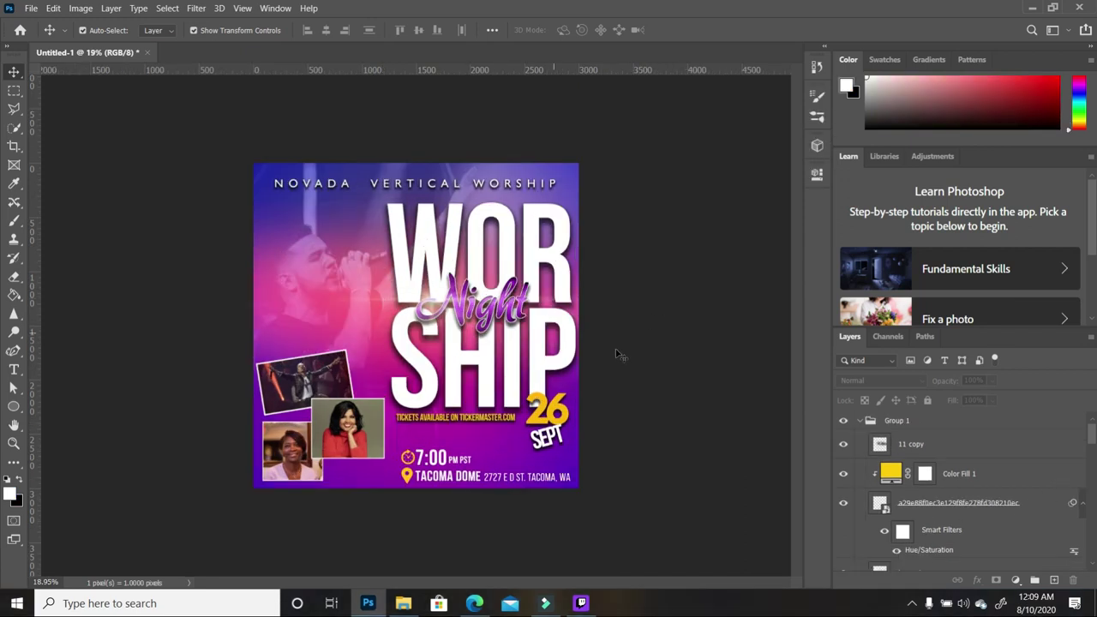
Change the Color Fill 2 tint to the brighter orange fa7204.
key("ctrl+v")
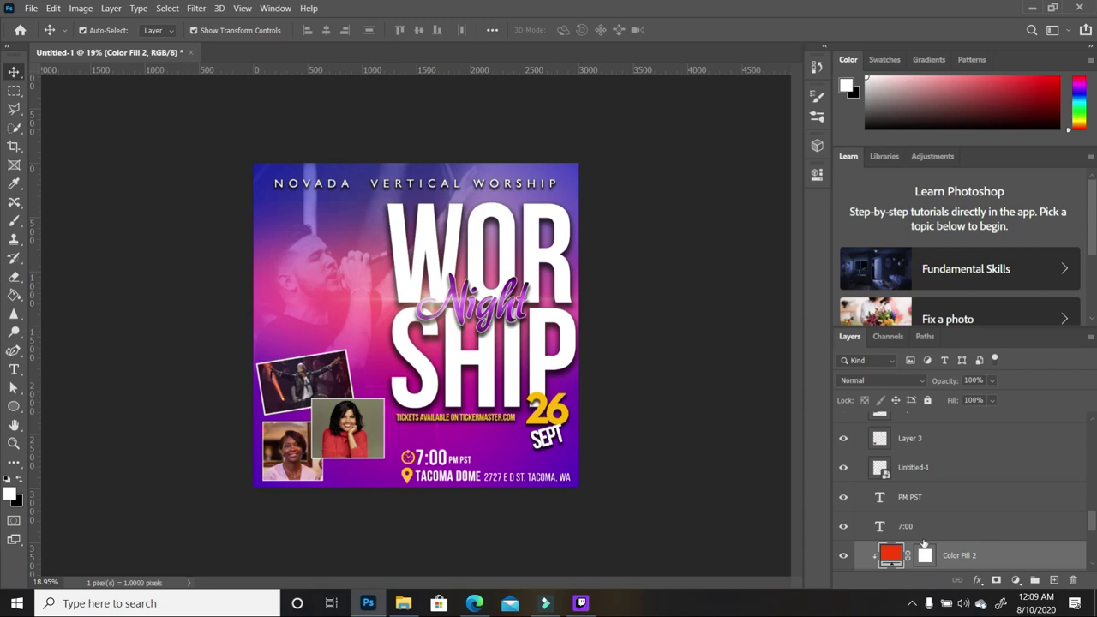
scroll(1015, 504, "down", 2)
scroll(1006, 502, "down", 1)
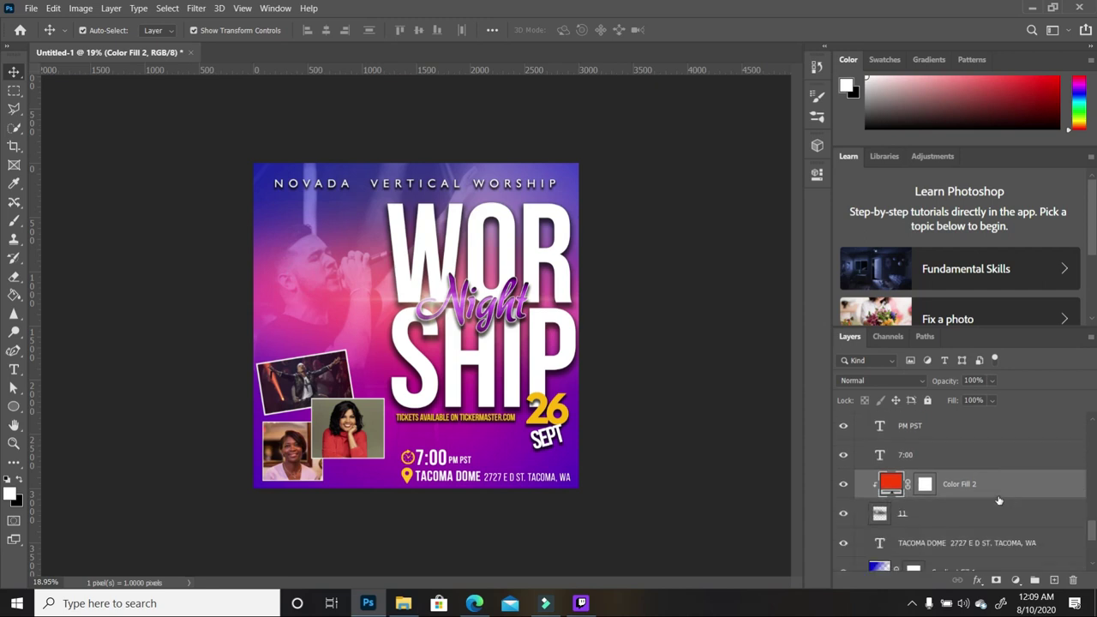
double_click(897, 485)
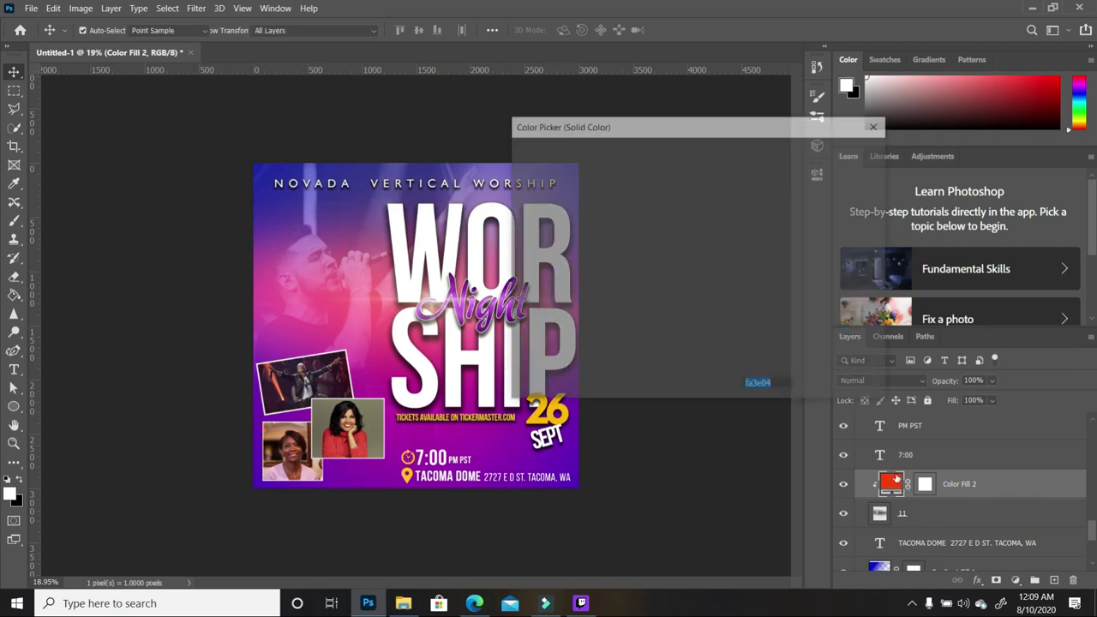
left_click_drag(726, 335, 725, 331)
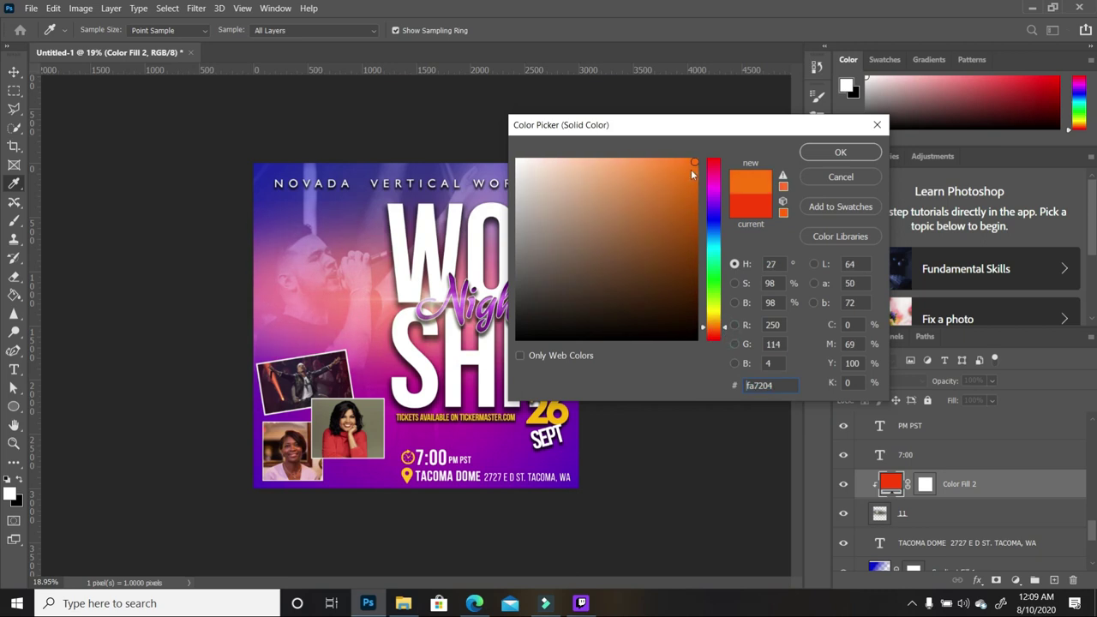
key("Tab")
left_click(824, 153)
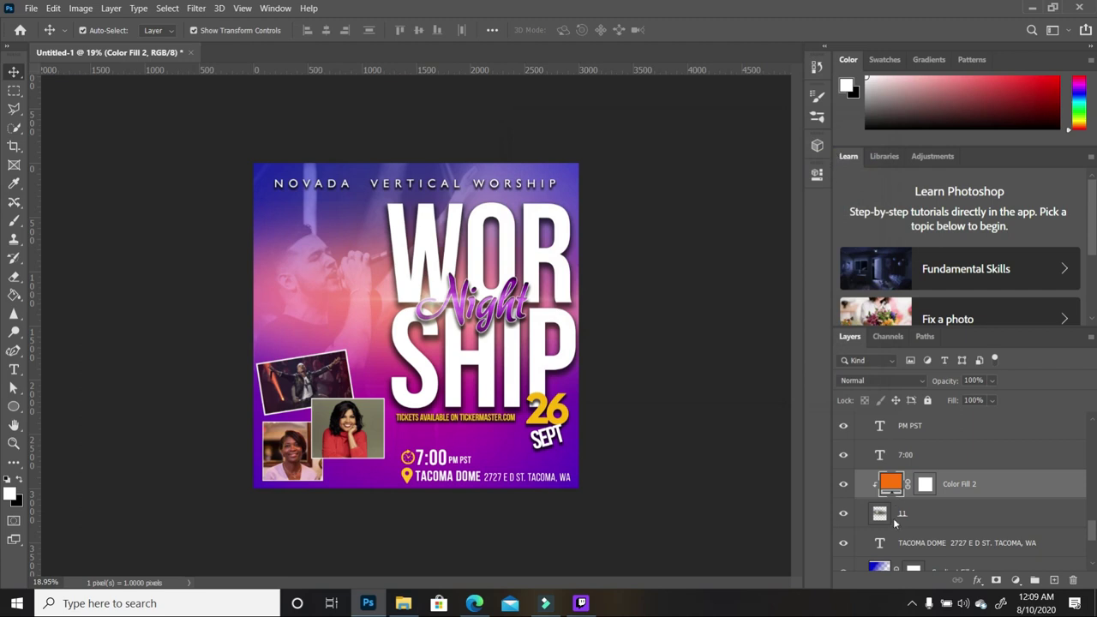
left_click(911, 513)
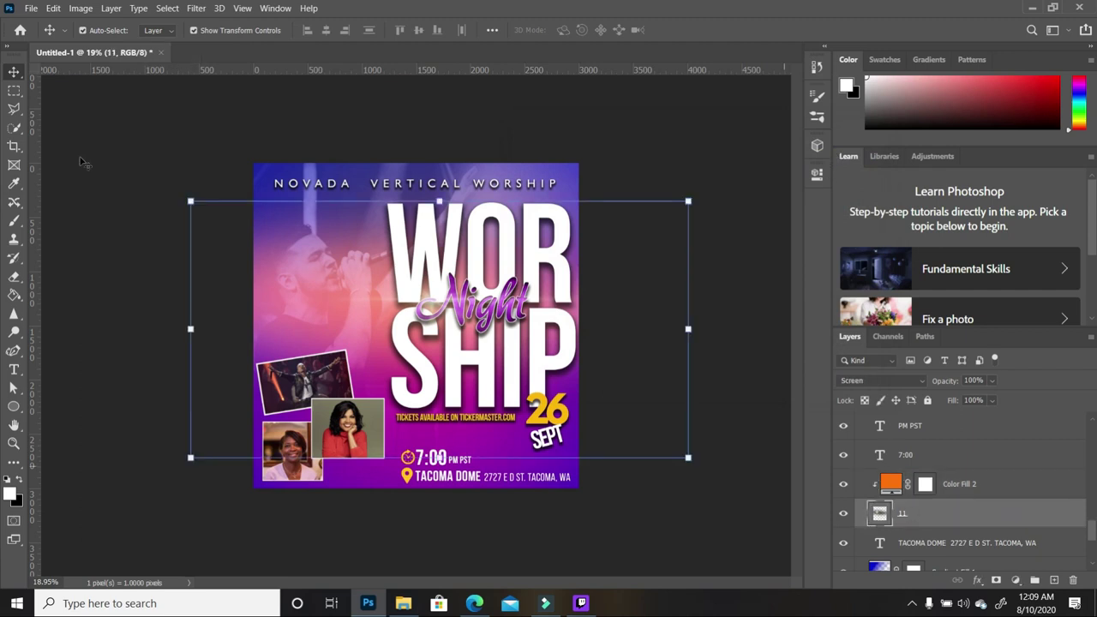
Enlarge flare layer 11 slightly and add a blank Layer 4 above Color Fill 2.
left_click_drag(189, 200, 118, 164)
left_click(653, 531)
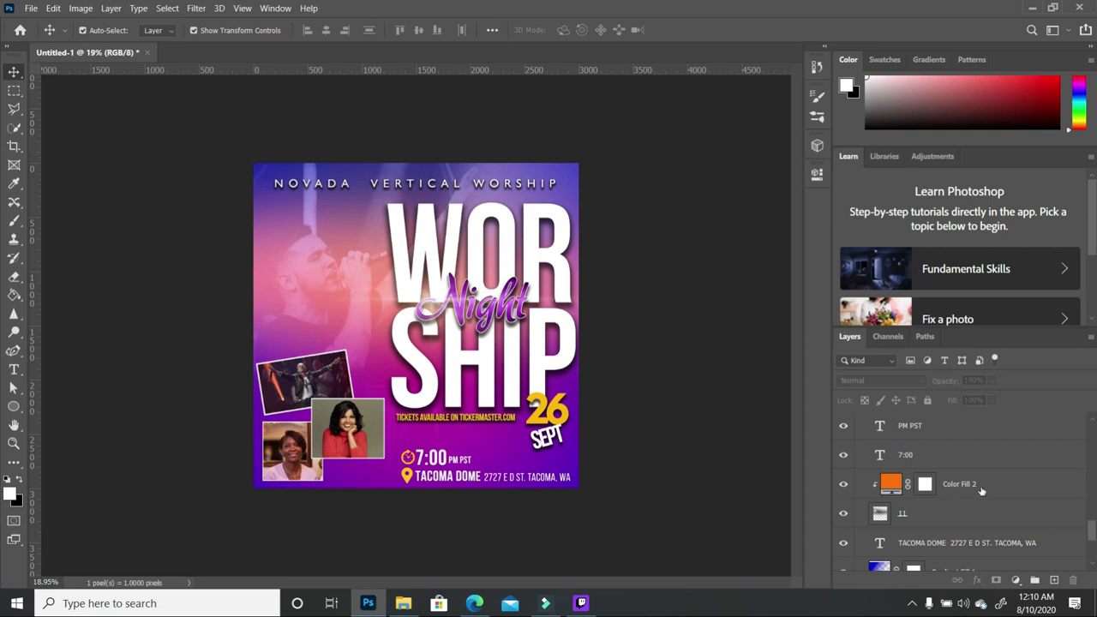
left_click(984, 486)
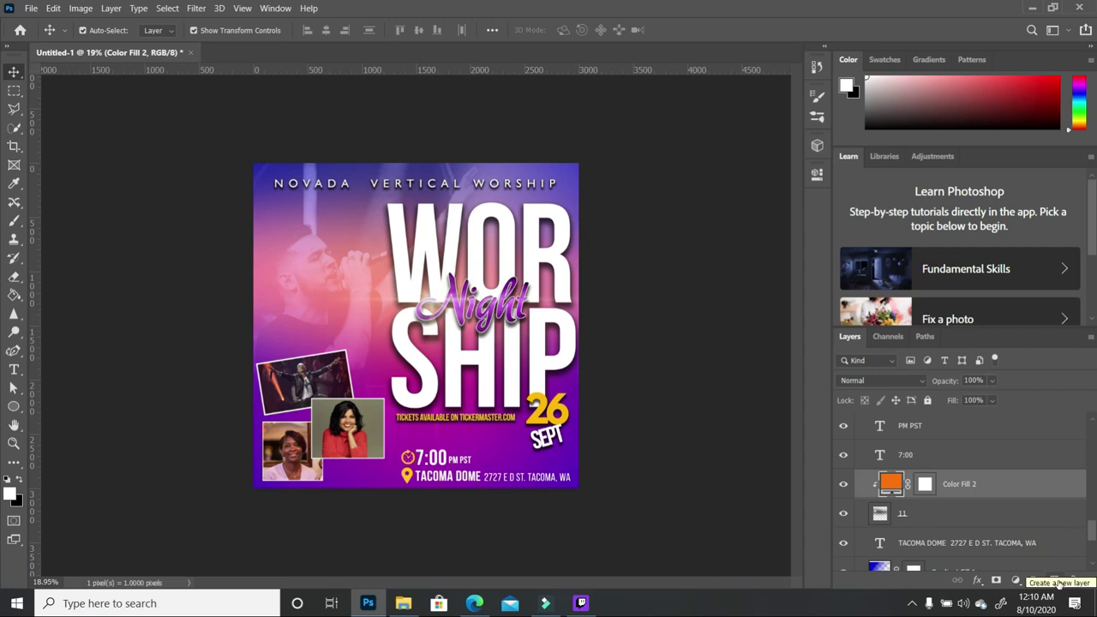
left_click(1056, 581)
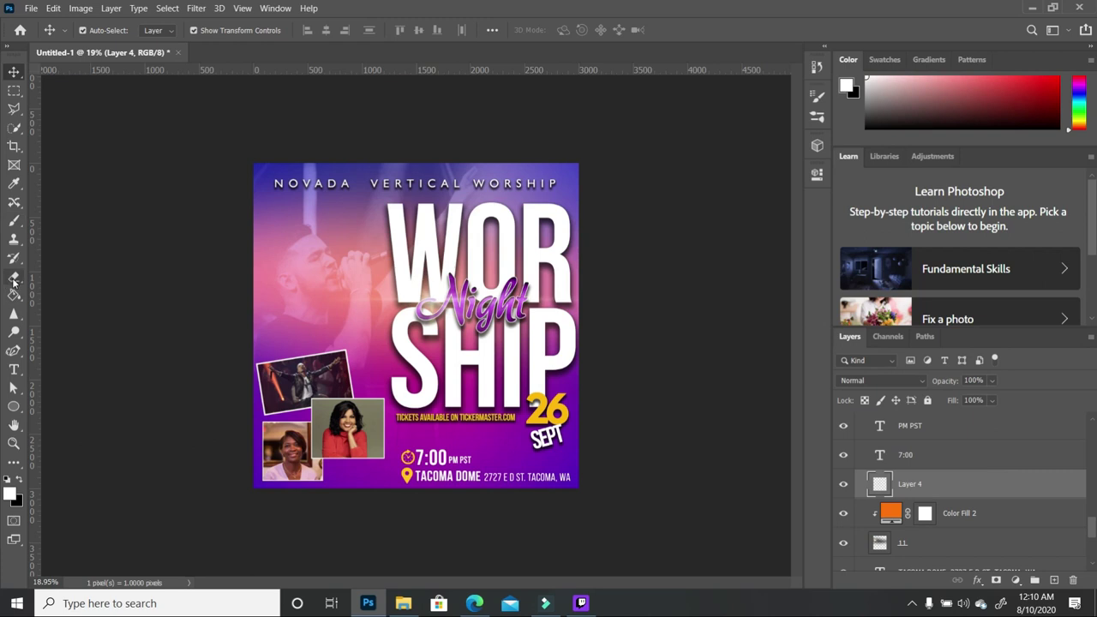
Switch to the Brush tool and raise its hardness to about 82%.
left_click(14, 220)
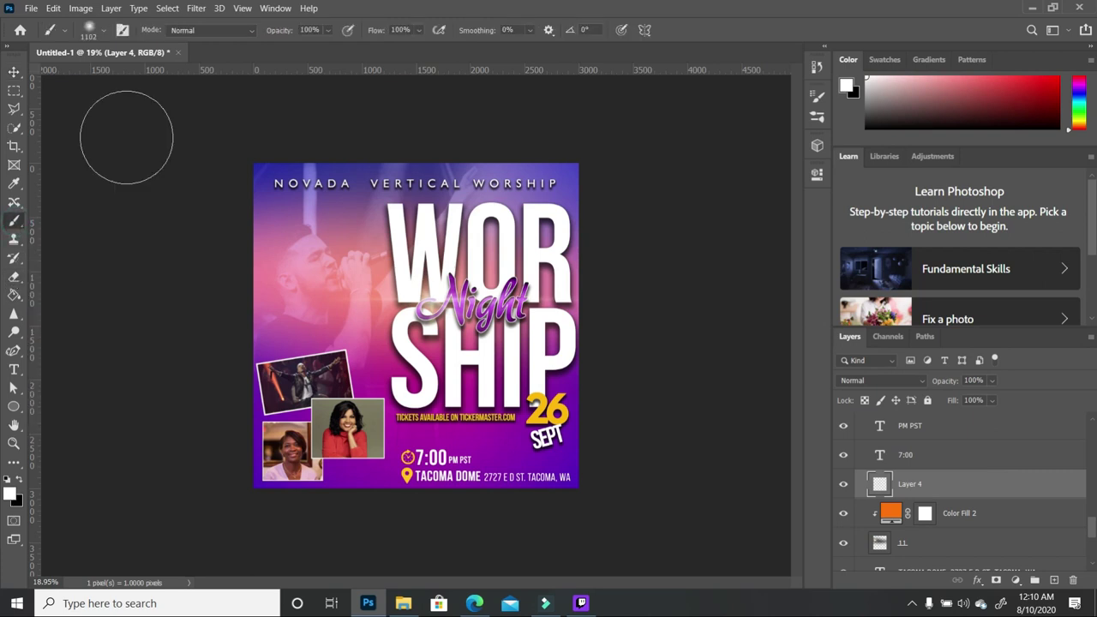
left_click(104, 31)
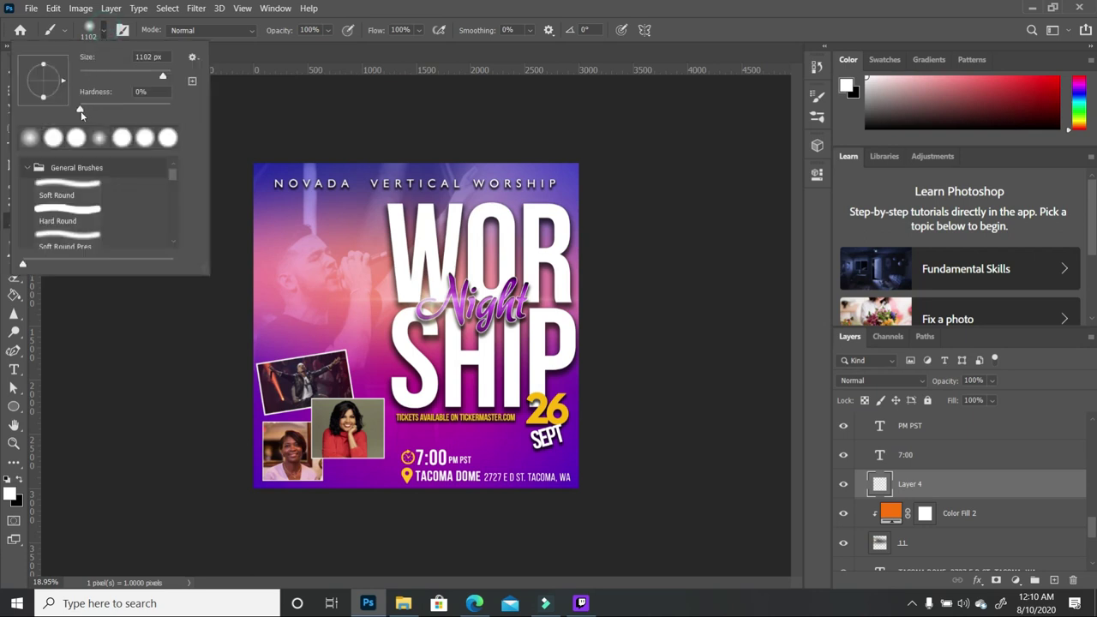
mouse_move(82, 107)
left_mouse_down()
mouse_move(158, 111)
mouse_move(155, 77)
left_mouse_up()
Enable Shape Dynamics, Scattering and Transfer in Brush Settings.
left_click(275, 8)
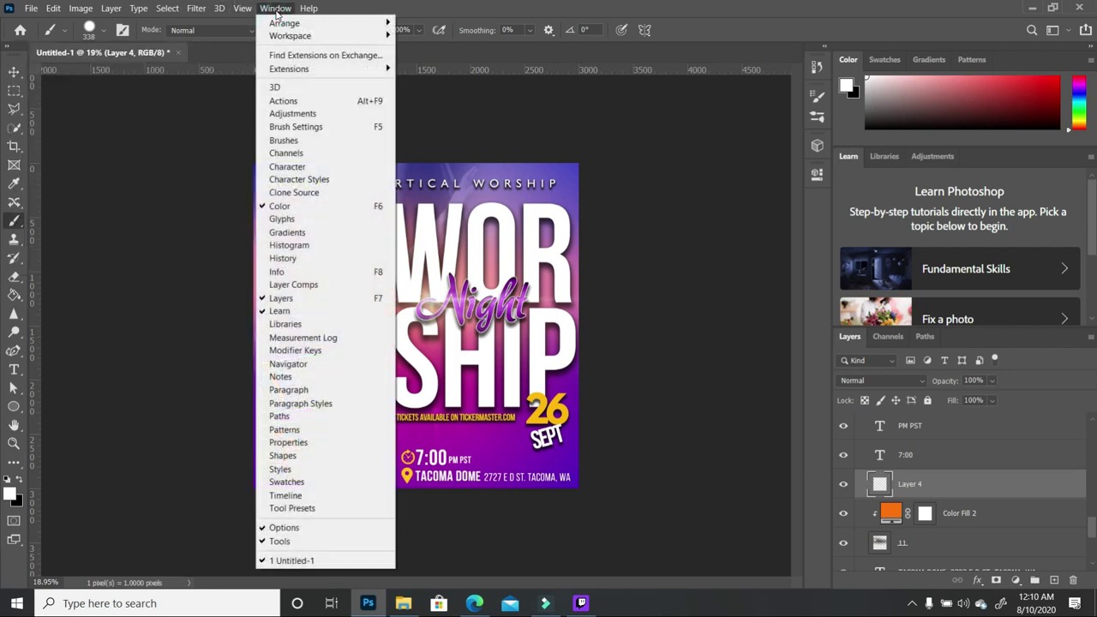
left_click(300, 128)
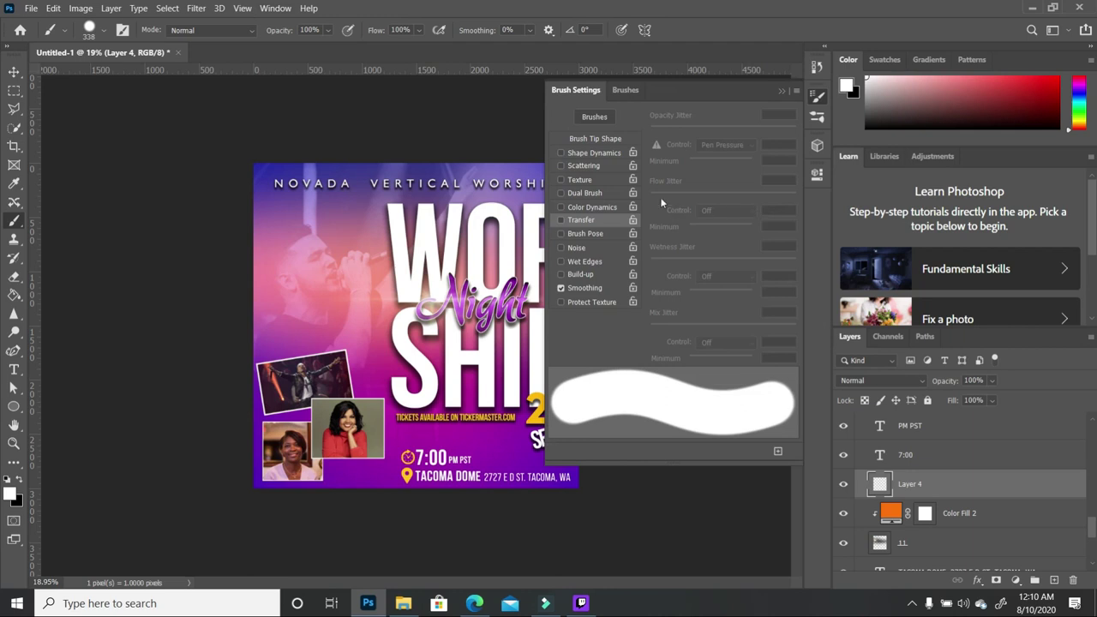
left_click(560, 152)
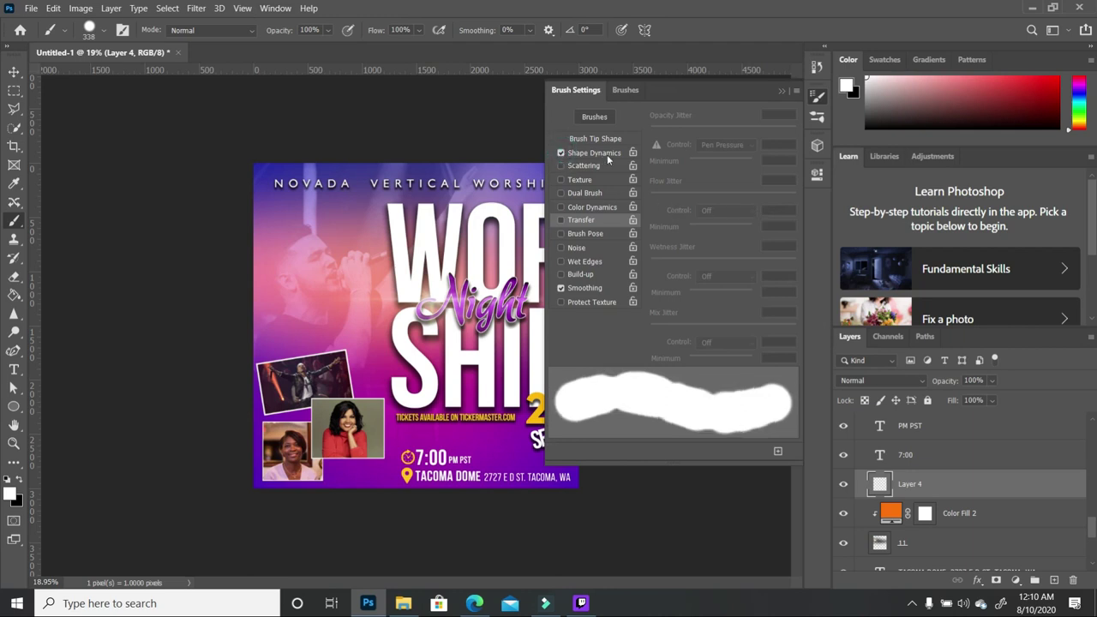
left_click(560, 167)
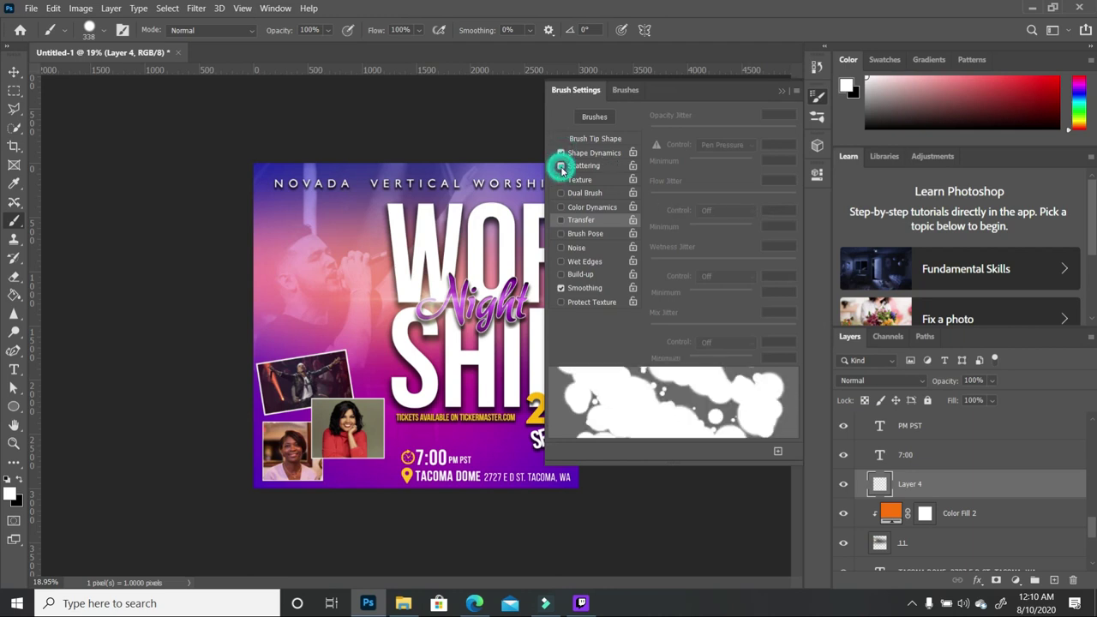
left_click(562, 221)
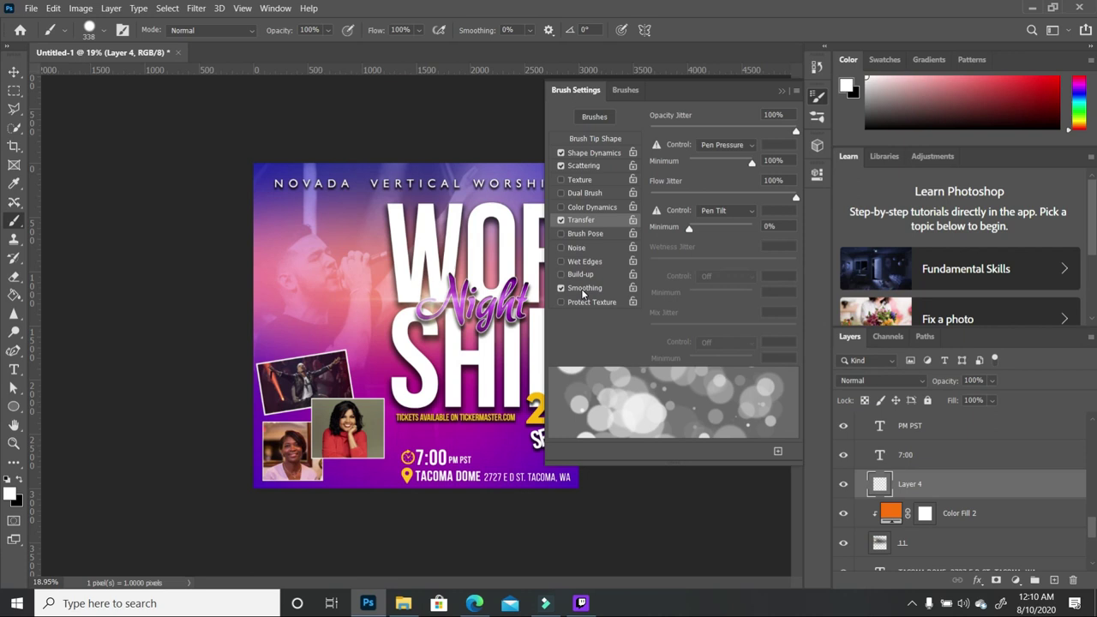
Set 100% size jitter, 1000% scatter and flow jitter around 32% for the bokeh brush.
left_click(605, 154)
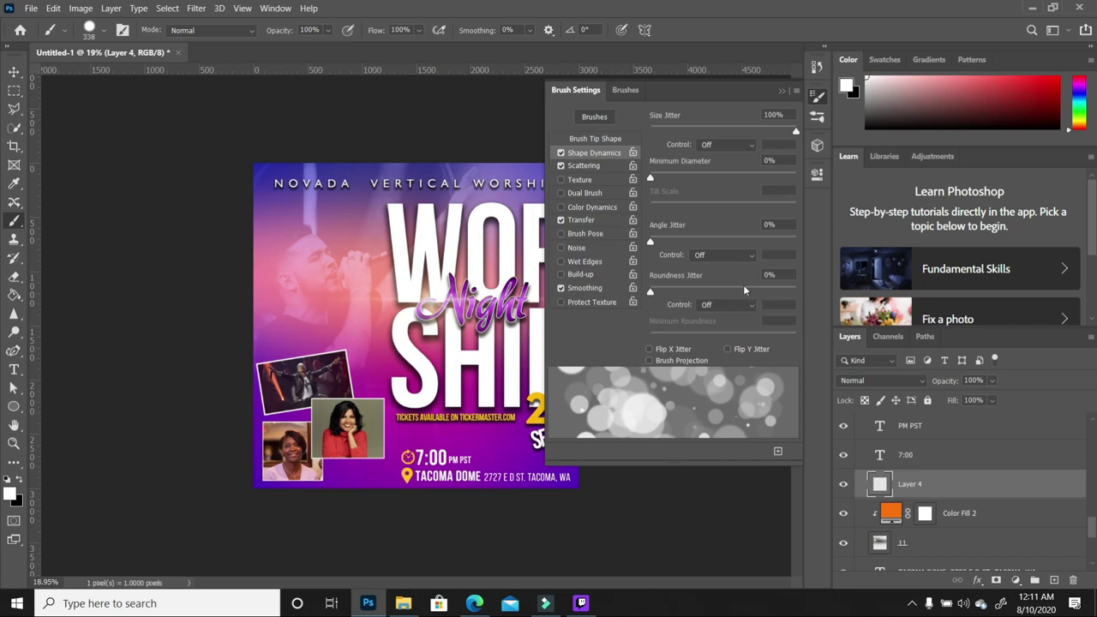
left_click(608, 167)
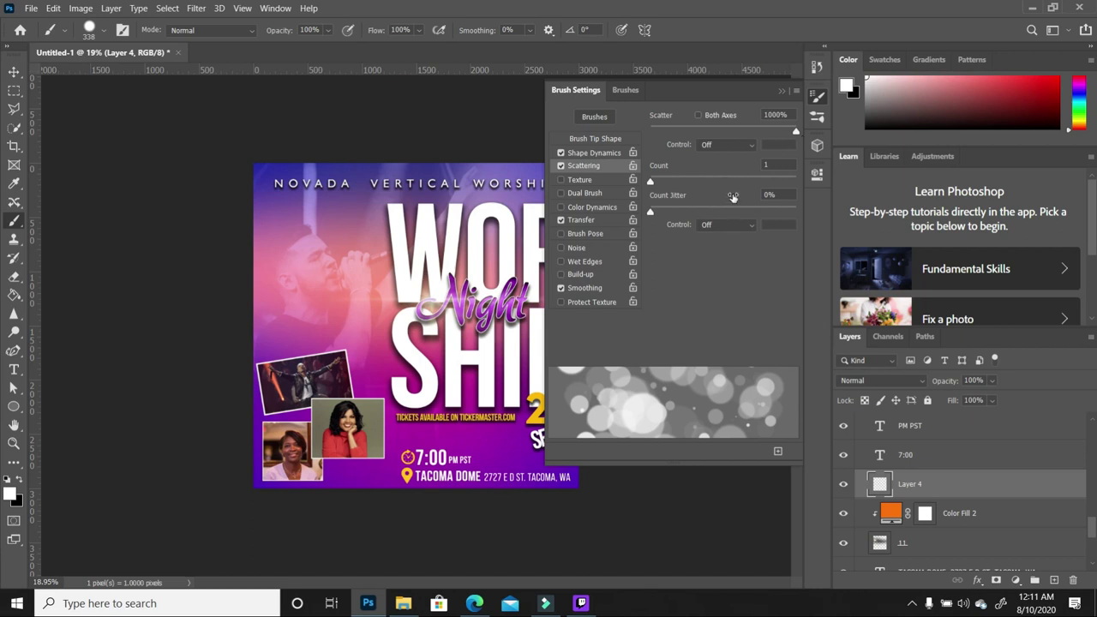
left_click(600, 220)
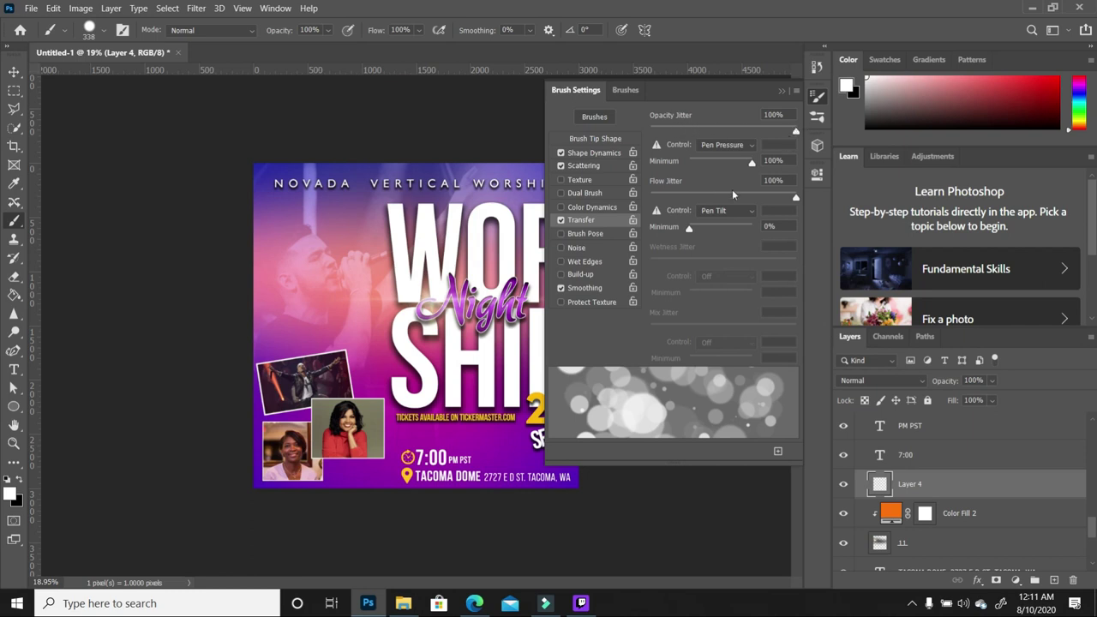
mouse_move(796, 199)
left_mouse_down()
mouse_move(700, 199)
mouse_move(801, 205)
left_mouse_up()
left_click(561, 289)
left_click(562, 289)
left_click(781, 91)
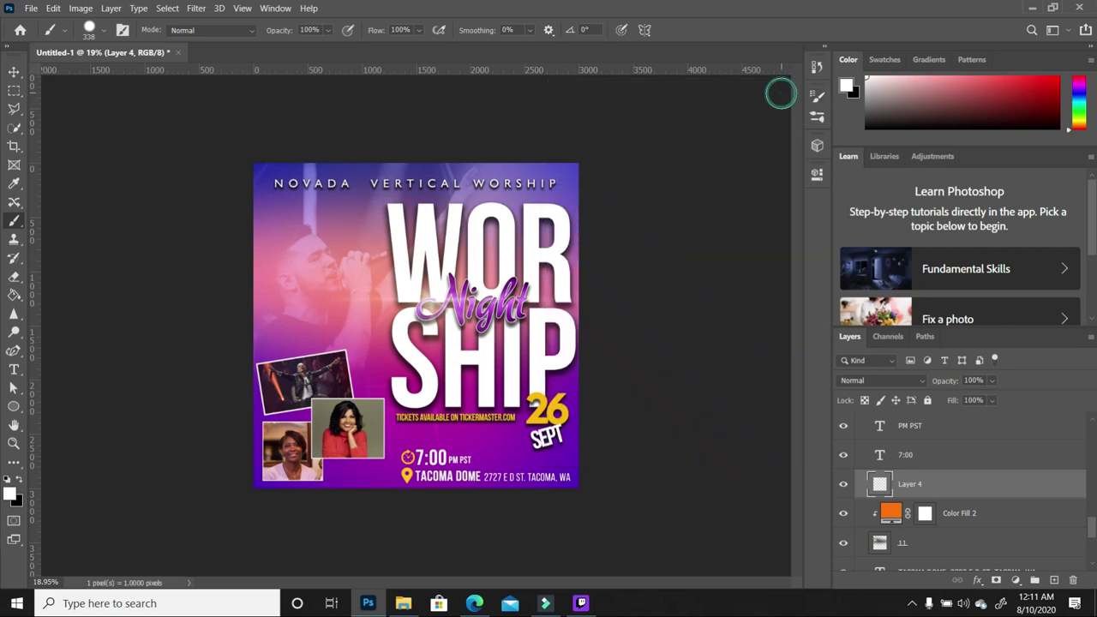
Paint pink bokeh circles with a ~600 px brush and nudge the 11 copy flare up.
key("bracketright")
key("bracketright")
key("bracketright")
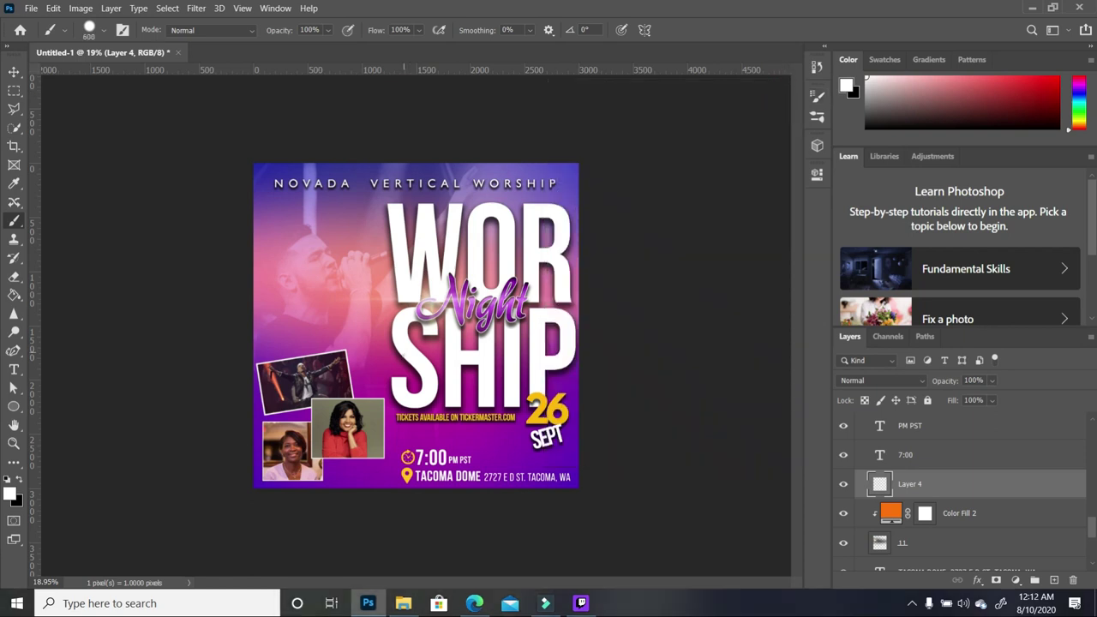
mouse_move(388, 369)
left_mouse_down()
mouse_move(317, 334)
mouse_move(283, 227)
left_mouse_up()
left_click(13, 70)
left_click(358, 289)
left_click_drag(360, 284, 362, 277)
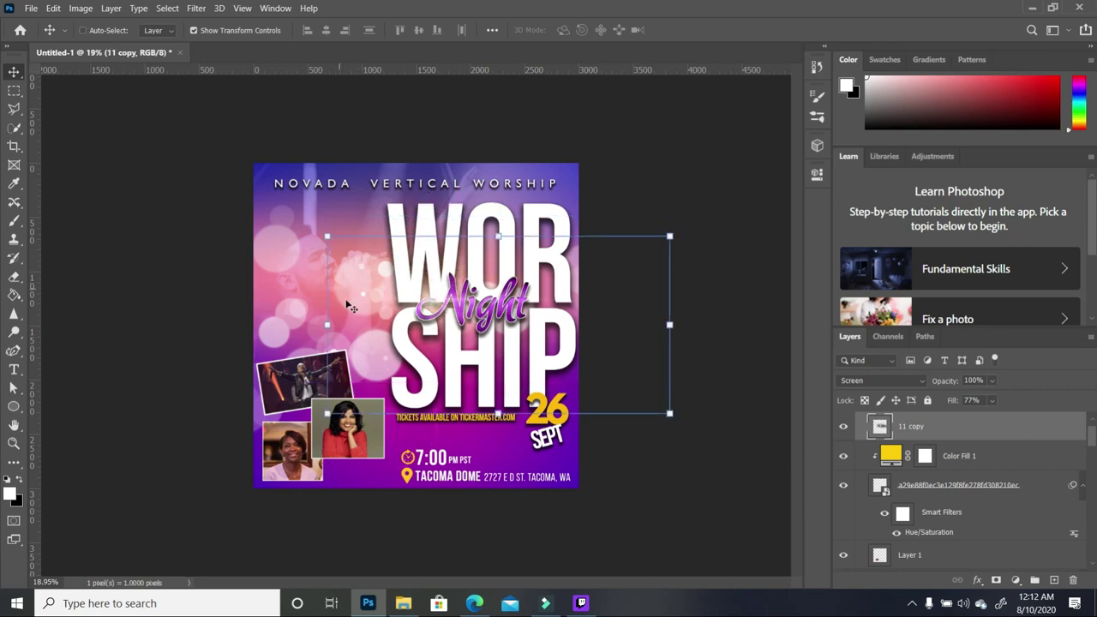
Move Layer 4 up about 52 px and lower its opacity to 22%.
left_click(291, 251)
left_click_drag(281, 250, 283, 222)
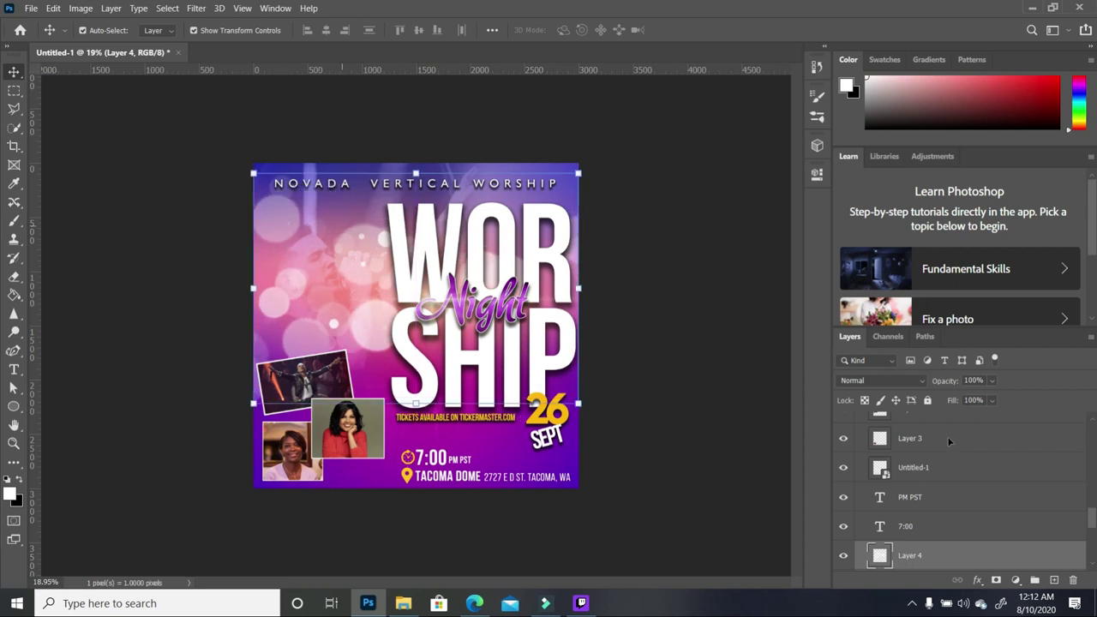
left_click(992, 380)
left_click_drag(1010, 402, 967, 411)
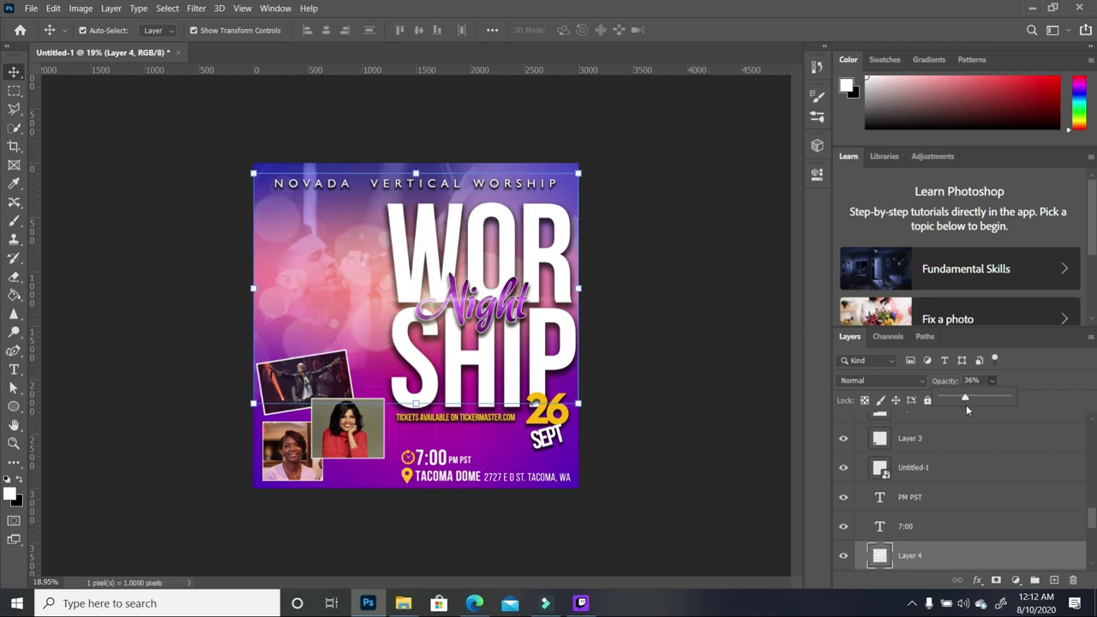
left_click(17, 73)
left_click_drag(283, 215, 283, 188)
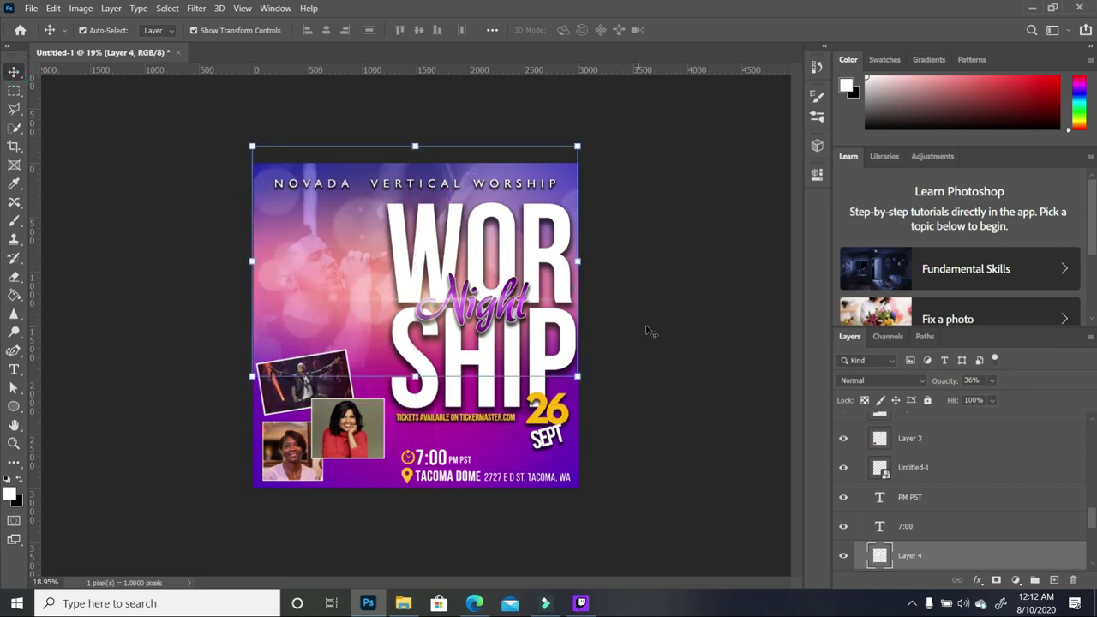
left_click(991, 381)
left_click_drag(995, 394, 990, 395)
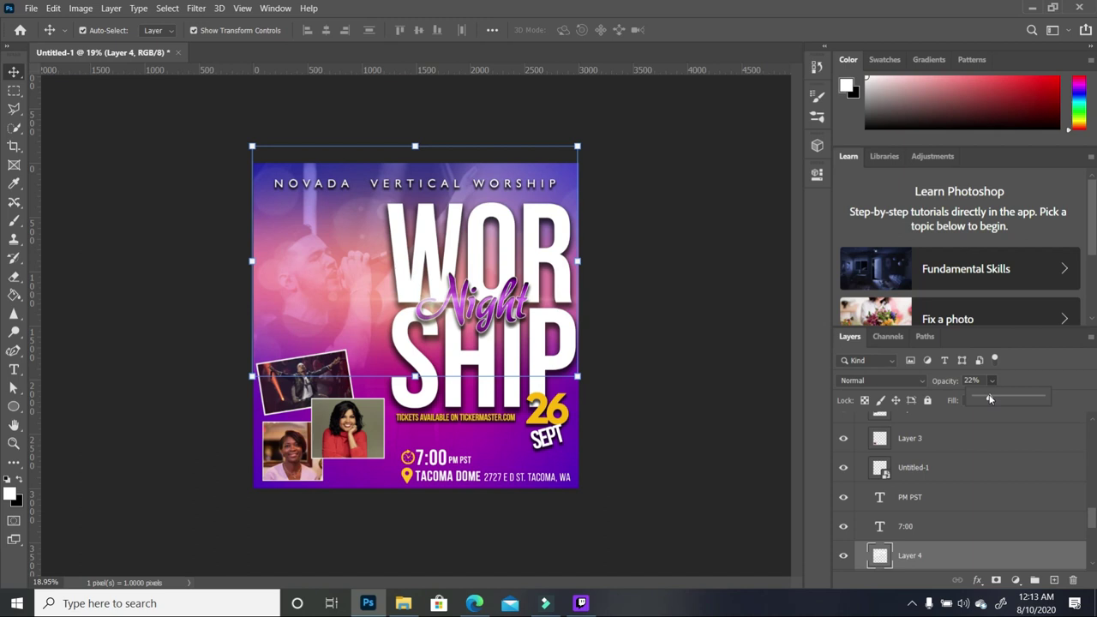
left_click(656, 274)
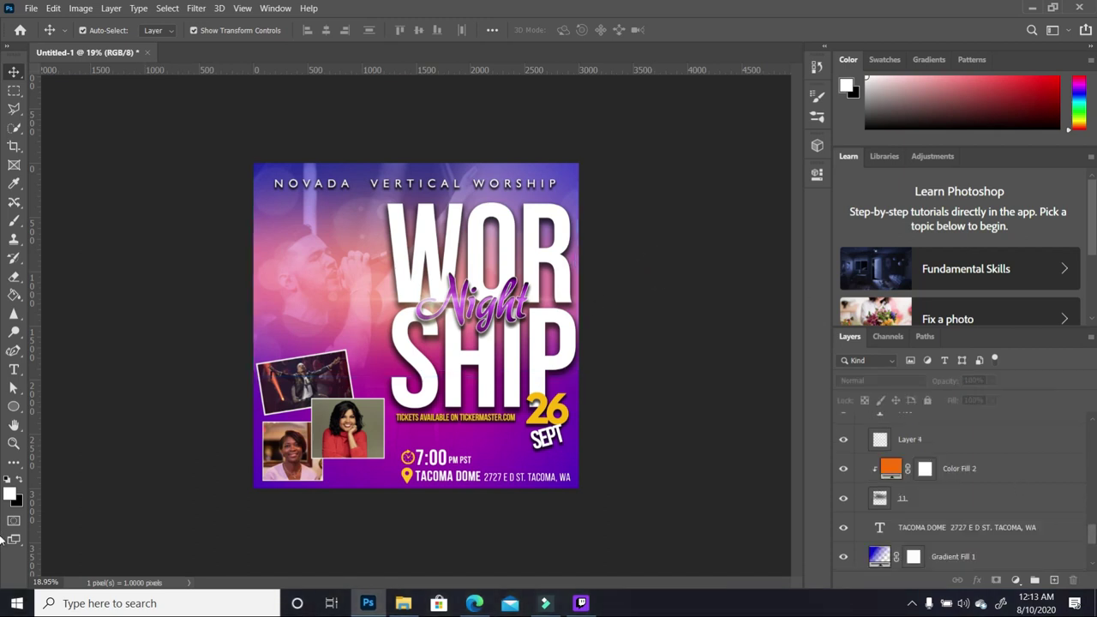
scroll(959, 497, "down", 3)
left_click(983, 500)
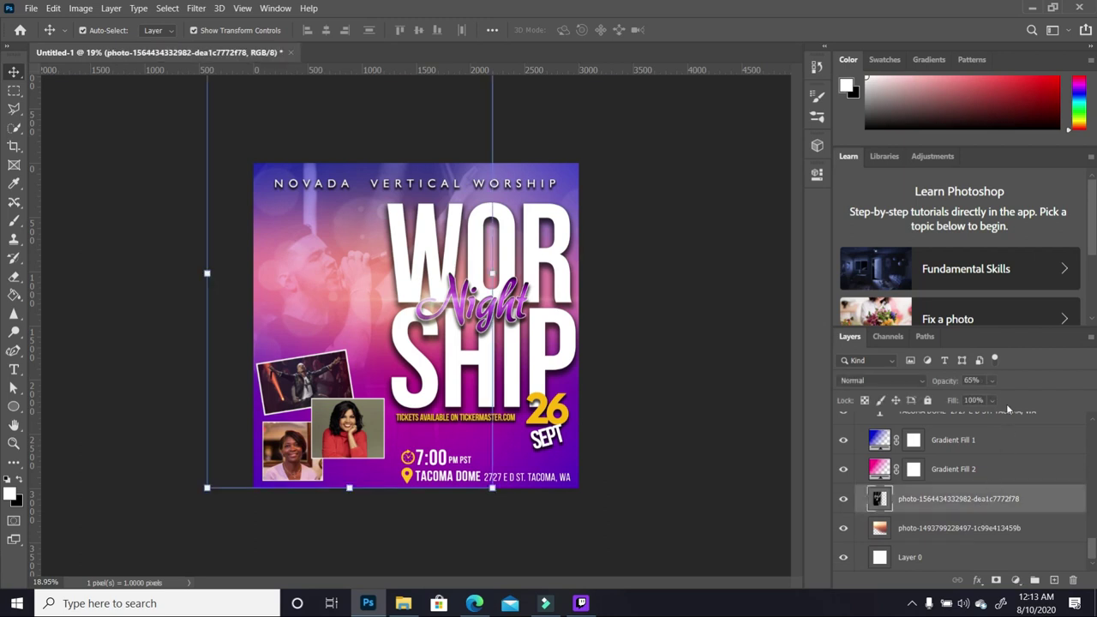
left_click(992, 381)
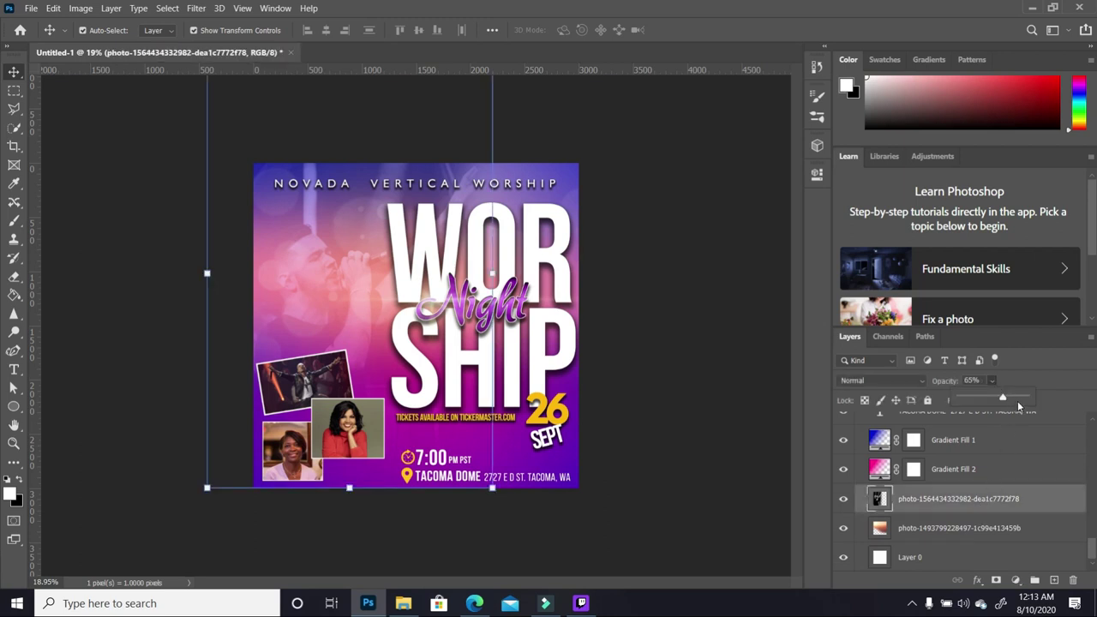
left_click_drag(1022, 400, 1021, 400)
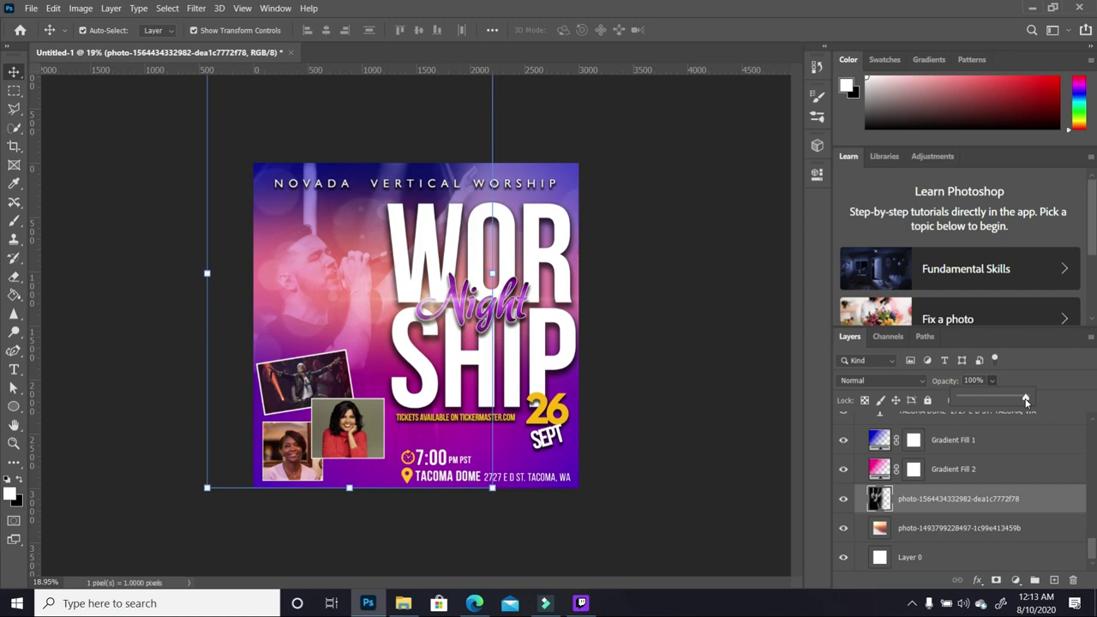
left_click(622, 360)
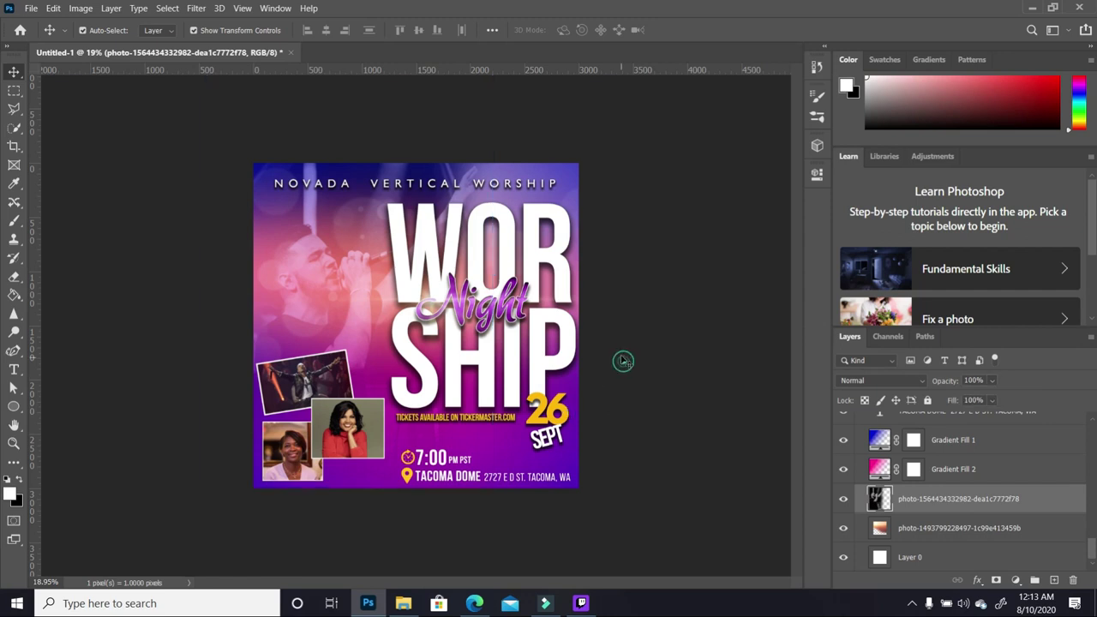
key("ctrl+minus")
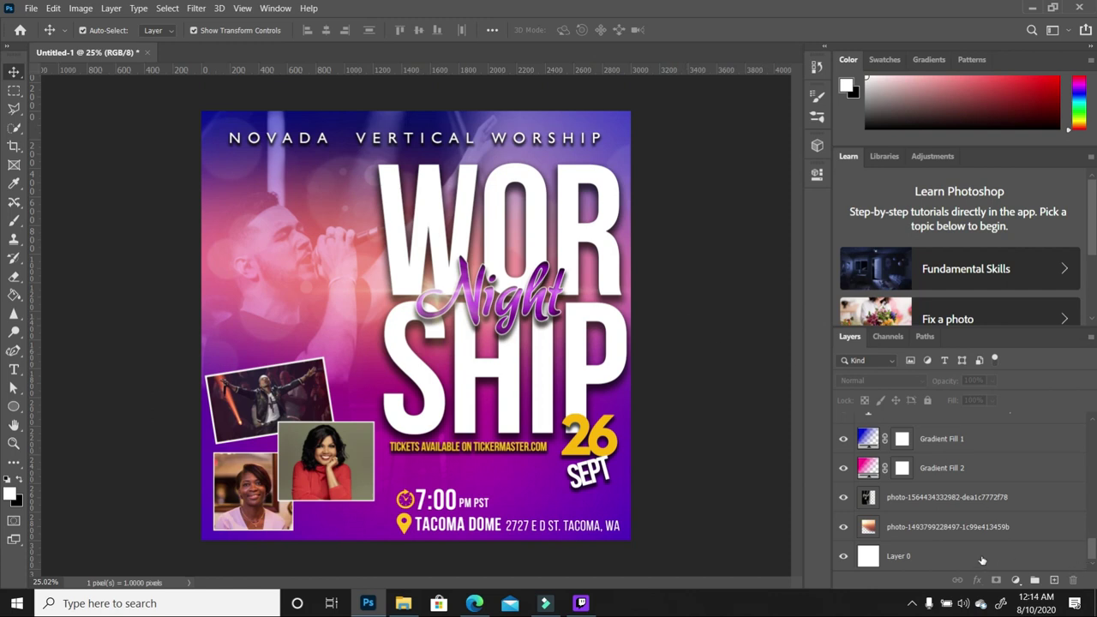
Group layers 11 copy through Layer 0 into Group 1, then stamp all visible layers as Layer 5.
left_click(982, 560)
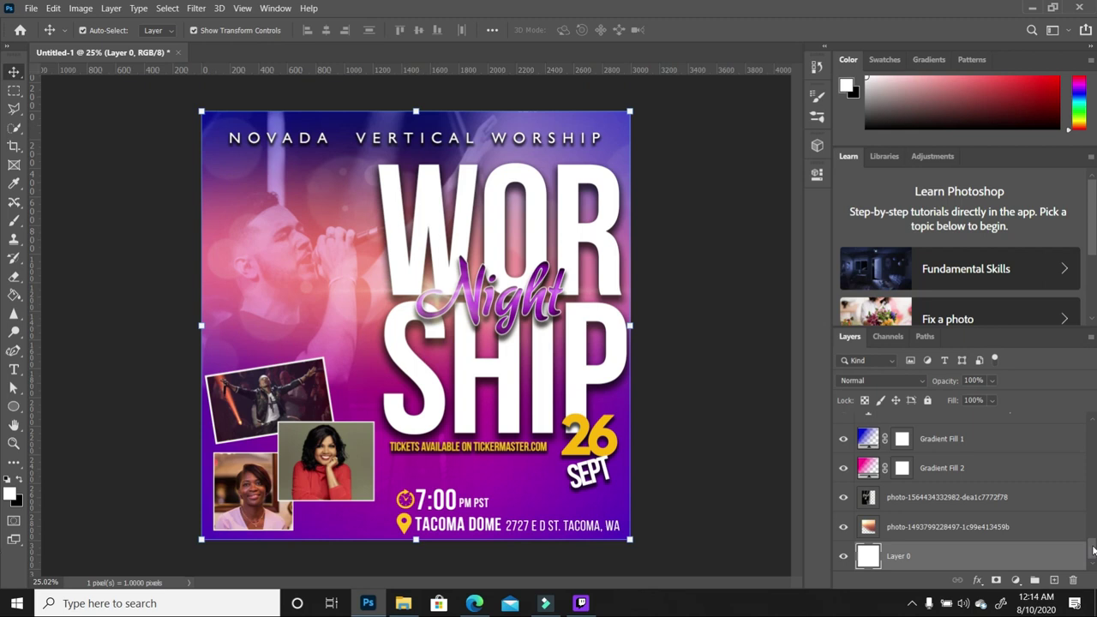
left_click_drag(1095, 551, 1094, 417)
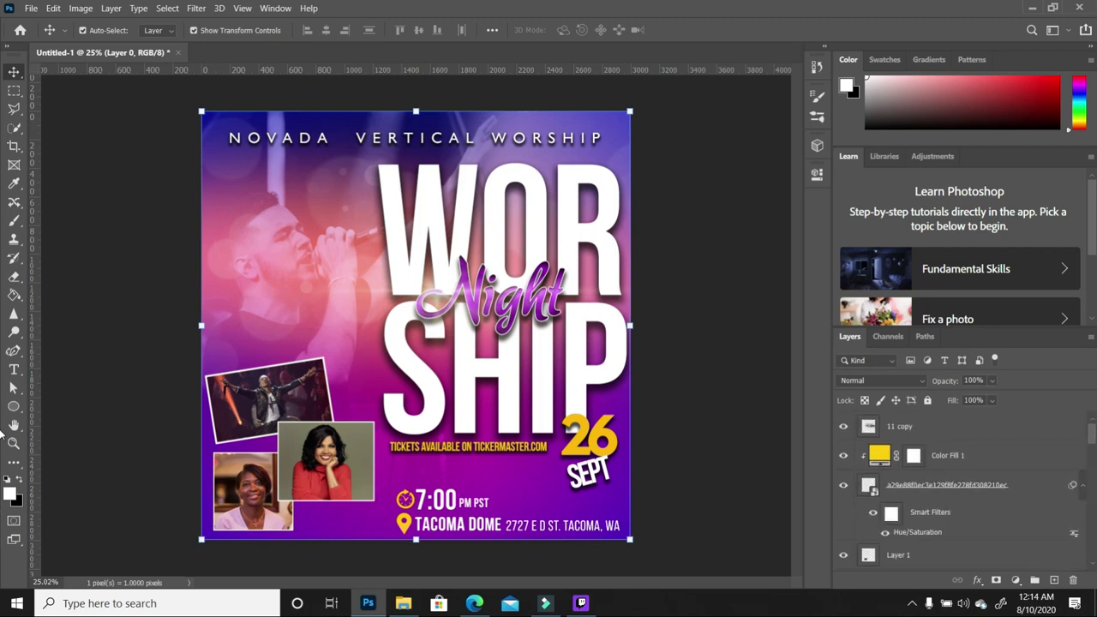
left_click(976, 430, "shift")
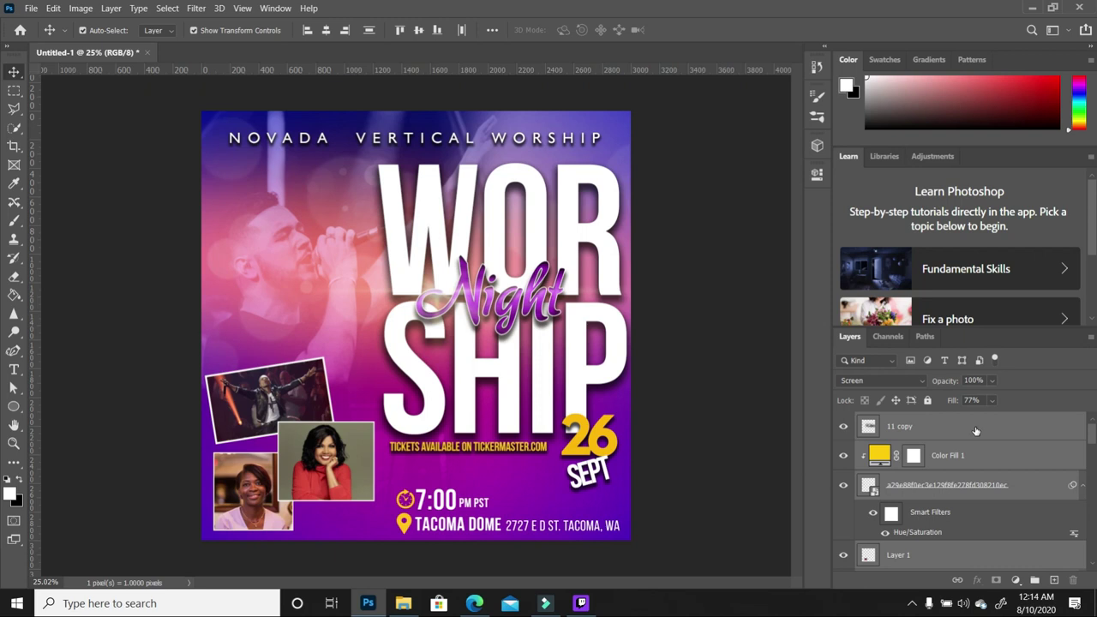
left_click(1035, 580)
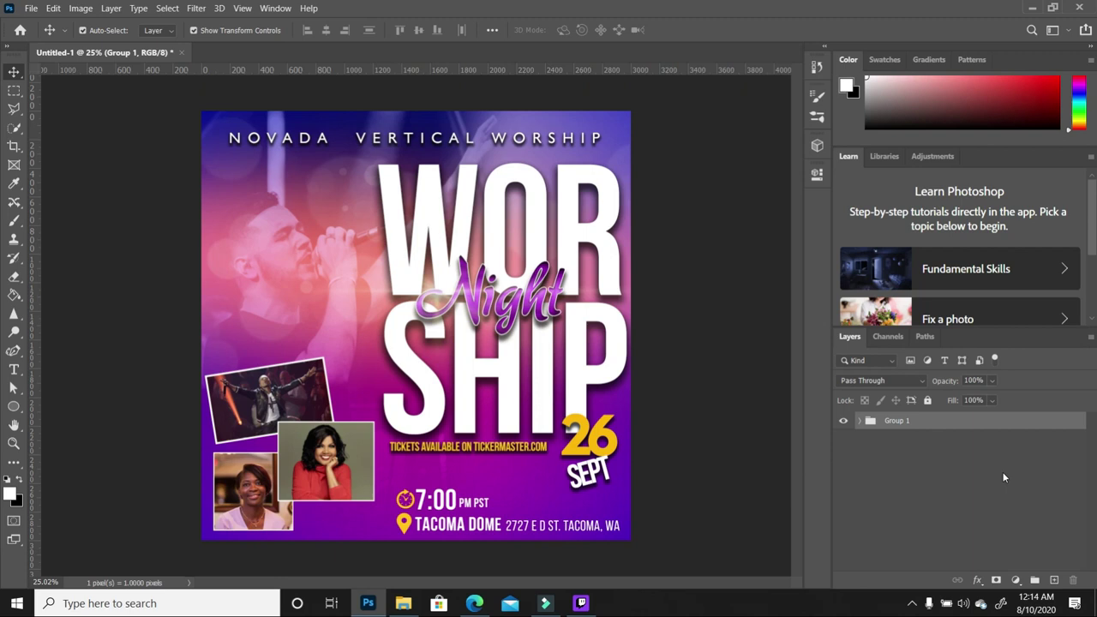
key("ctrl")
key("ctrl+alt+shift+e")
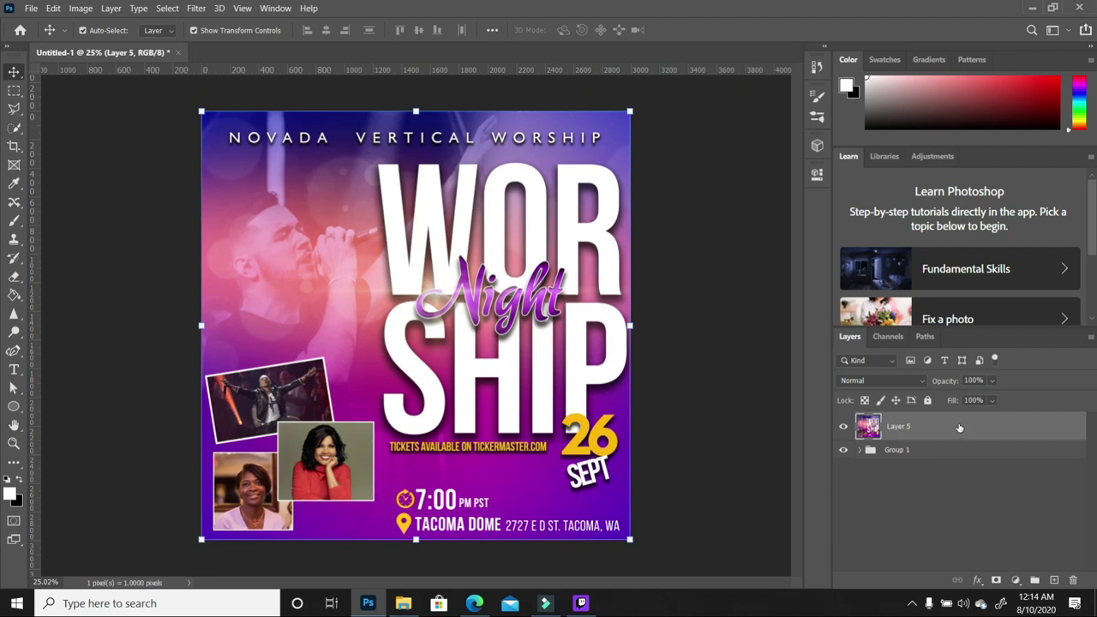
In the Camera Raw Filter, raise saturation to +35, increase contrast and set highlights to -34.
left_click(196, 9)
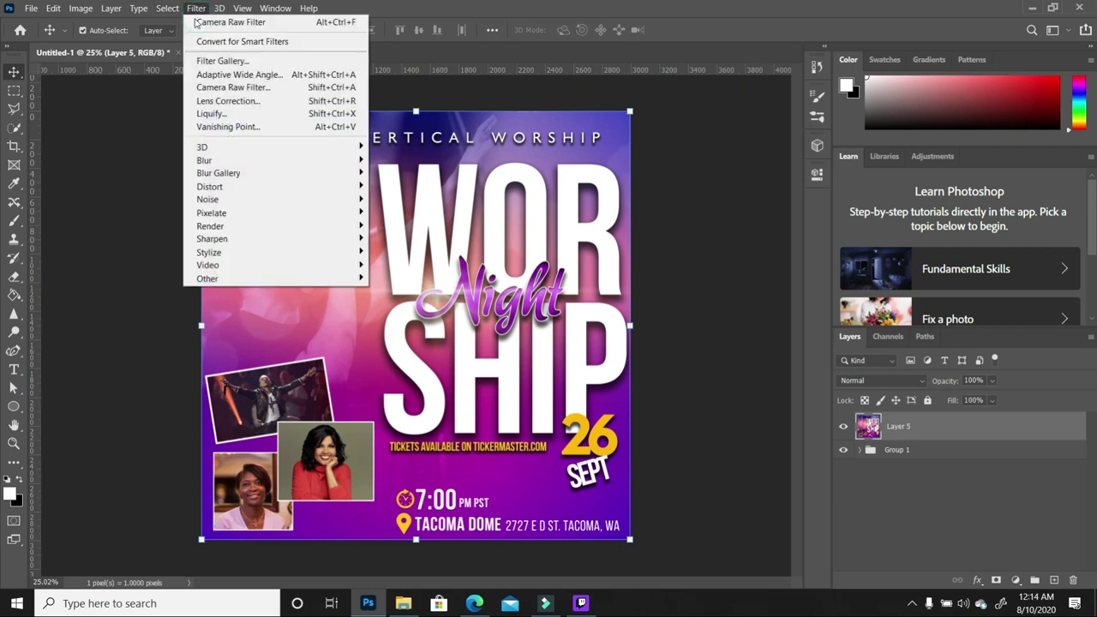
left_click(224, 87)
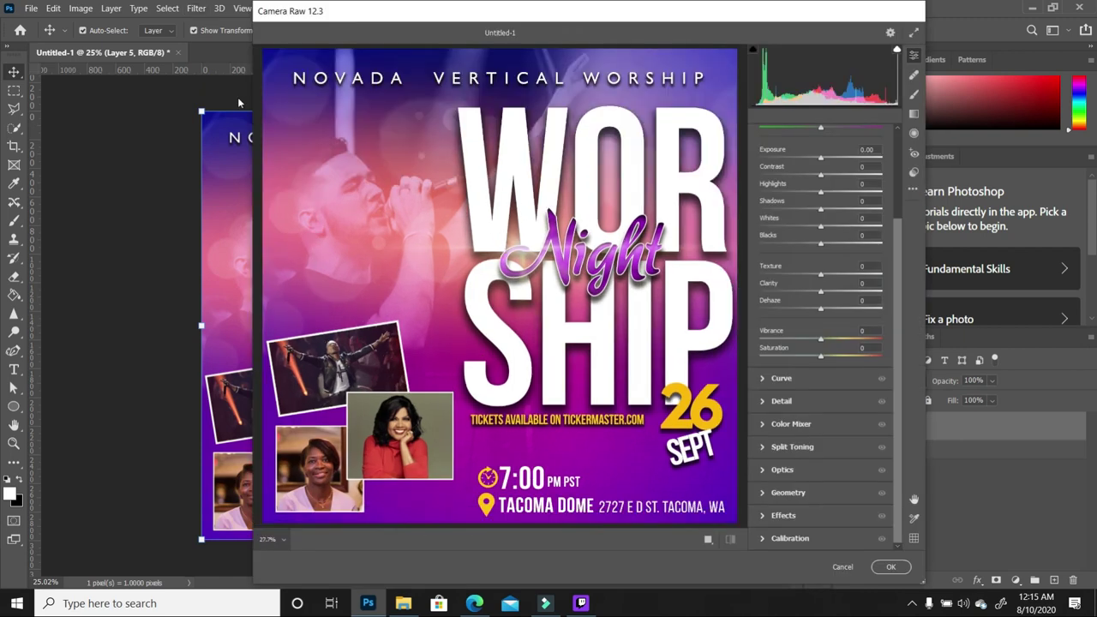
mouse_move(822, 355)
left_mouse_down()
mouse_move(847, 358)
mouse_move(823, 342)
left_mouse_up()
left_click_drag(820, 174, 793, 195)
key("Up")
key("Up")
key("Up")
key("Up")
key("Up")
key("Up")
key("Up")
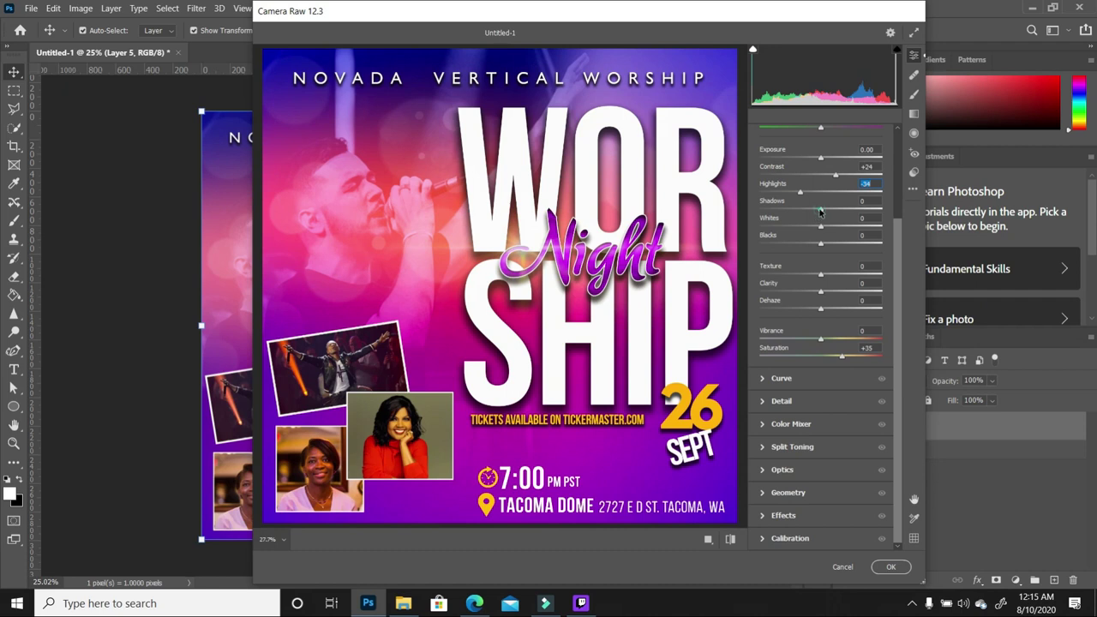
Set shadows to -25, lower whites, add +18 clarity, fine-tune exposure and apply the grade.
left_click_drag(820, 210, 800, 211)
key("Down")
key("Down")
key("Down")
key("Down")
key("Down")
key("Down")
key("Down")
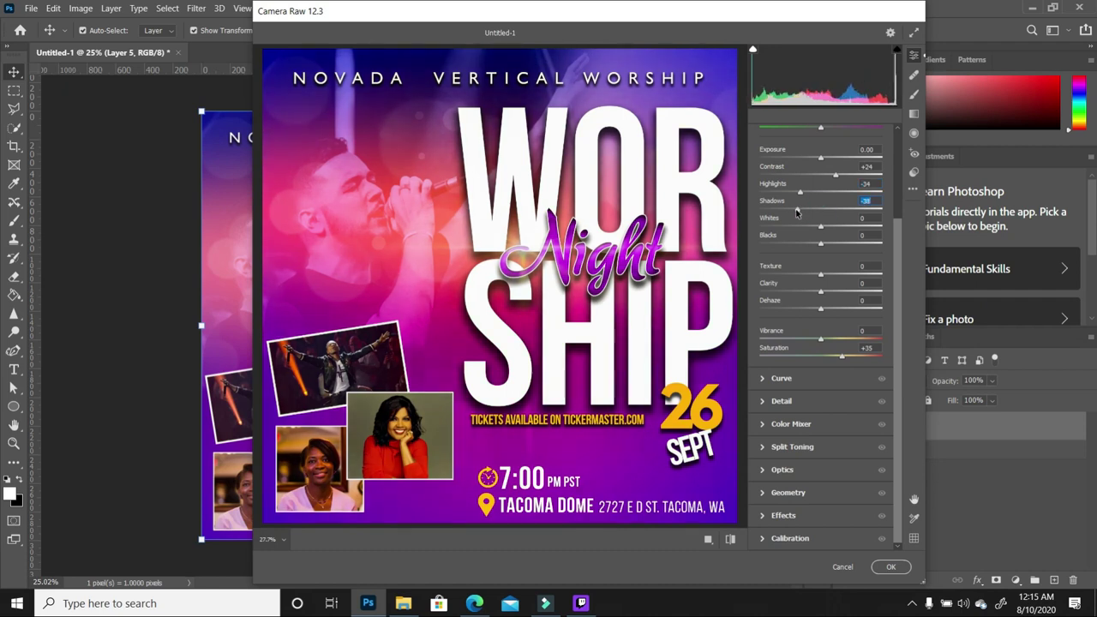
key("Up")
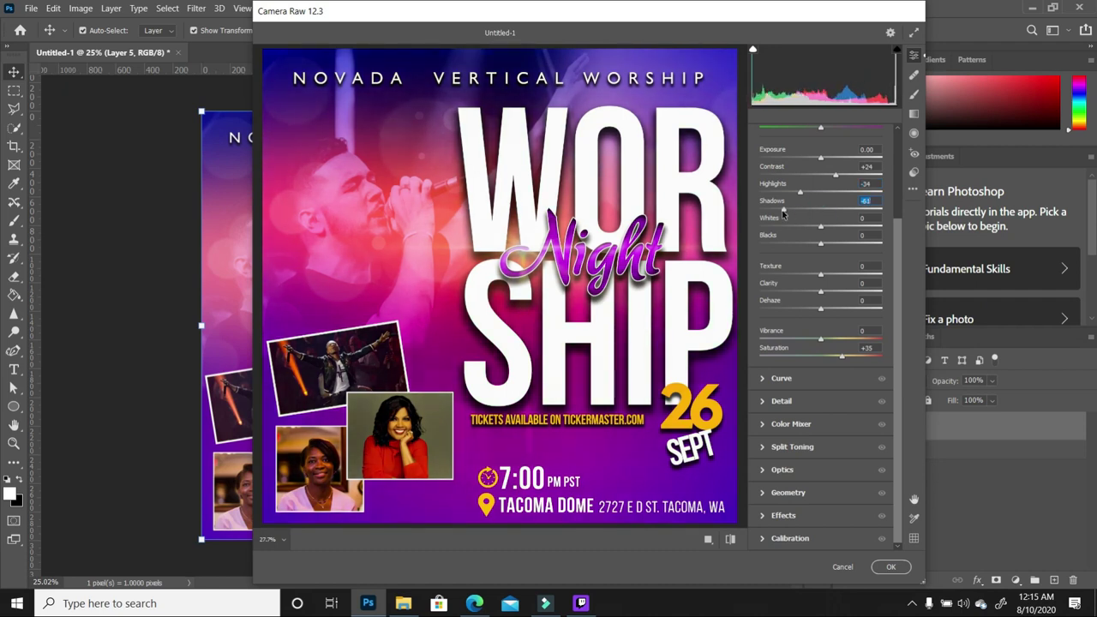
key("shift+Up")
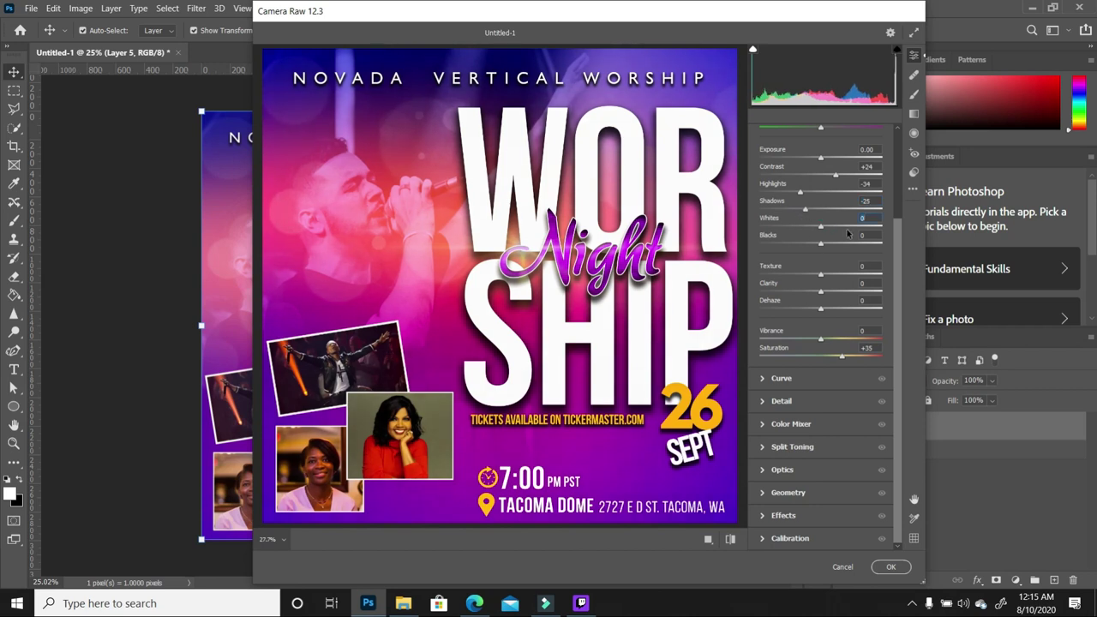
mouse_move(824, 232)
left_mouse_down()
mouse_move(809, 230)
mouse_move(854, 248)
mouse_move(821, 249)
left_mouse_up()
mouse_move(820, 294)
left_mouse_down()
mouse_move(841, 294)
mouse_move(831, 293)
left_mouse_up()
mouse_move(820, 159)
left_mouse_down()
mouse_move(829, 171)
mouse_move(818, 173)
mouse_move(848, 175)
mouse_move(823, 163)
left_mouse_up()
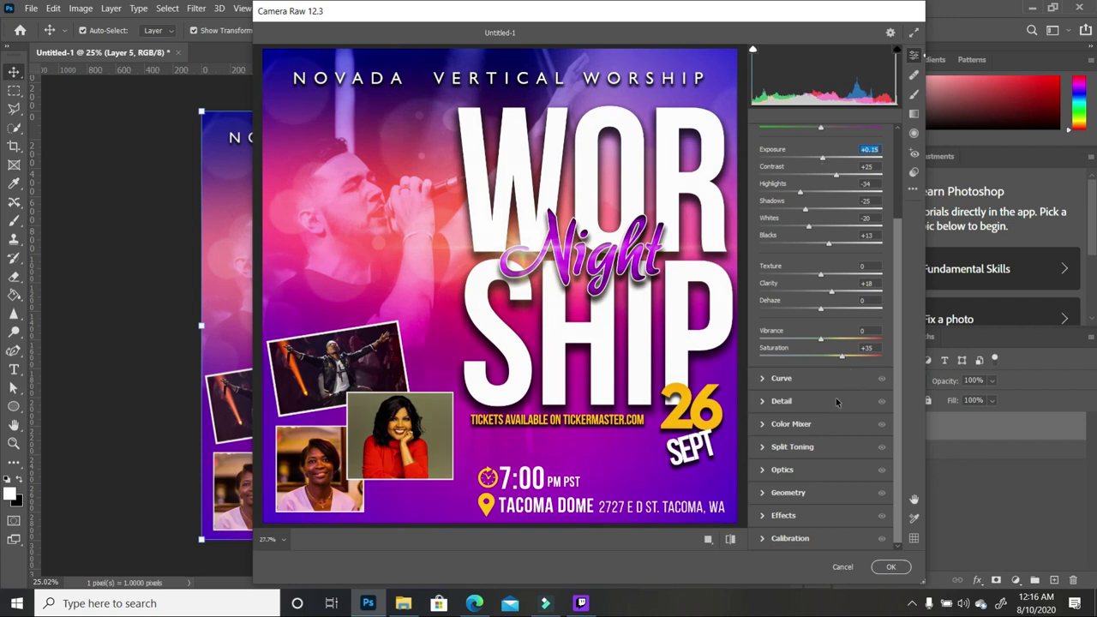
left_click(900, 569)
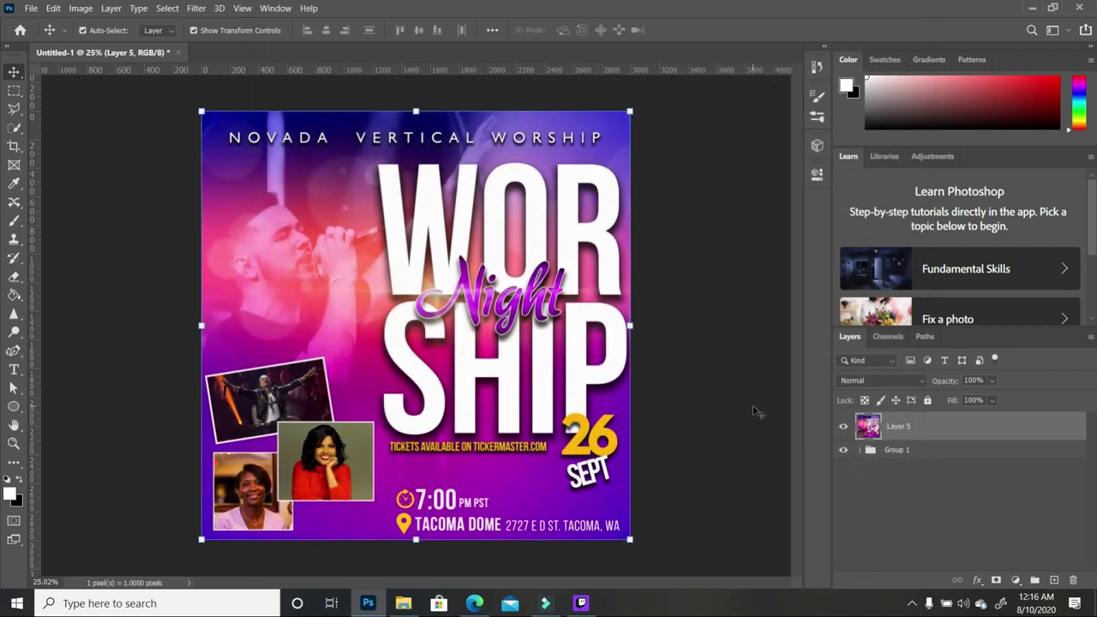
left_click(844, 426)
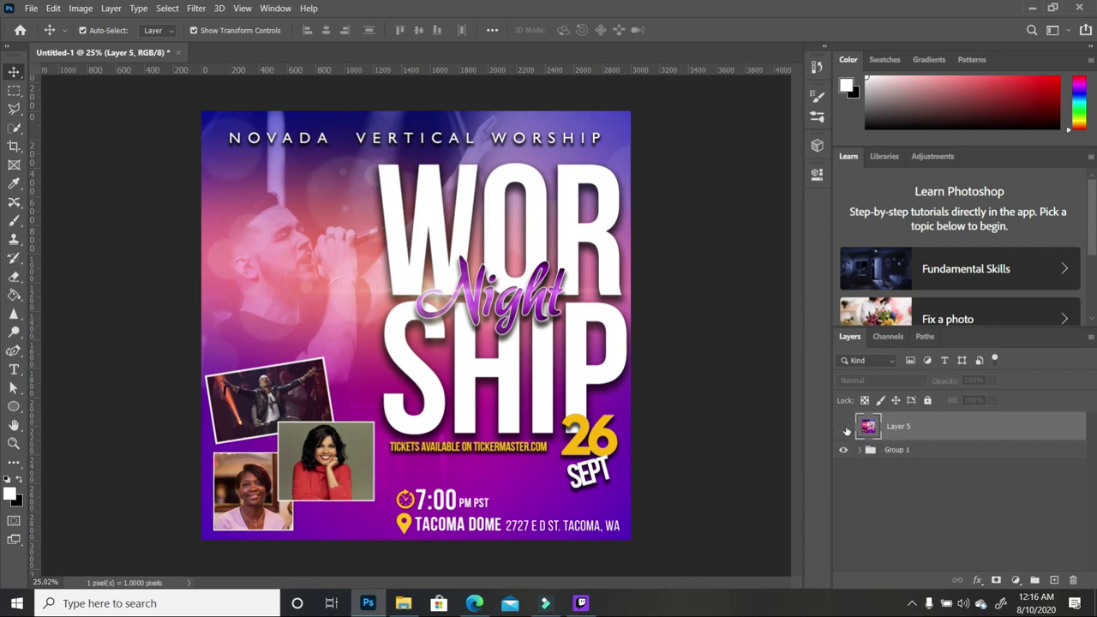
left_click(845, 428)
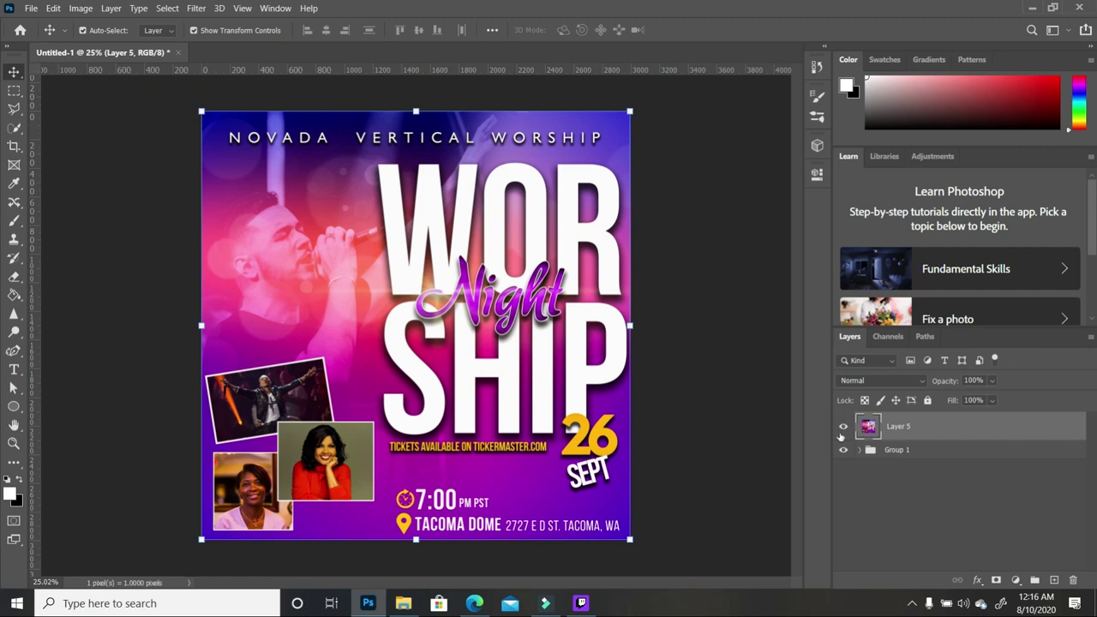
left_click(844, 428)
left_click(844, 428)
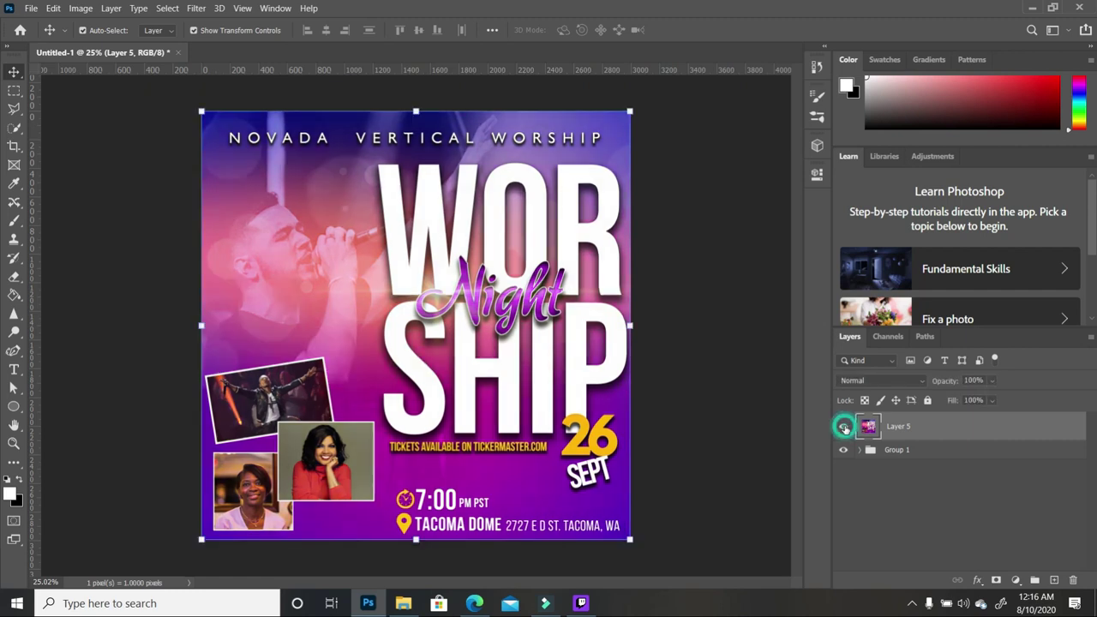